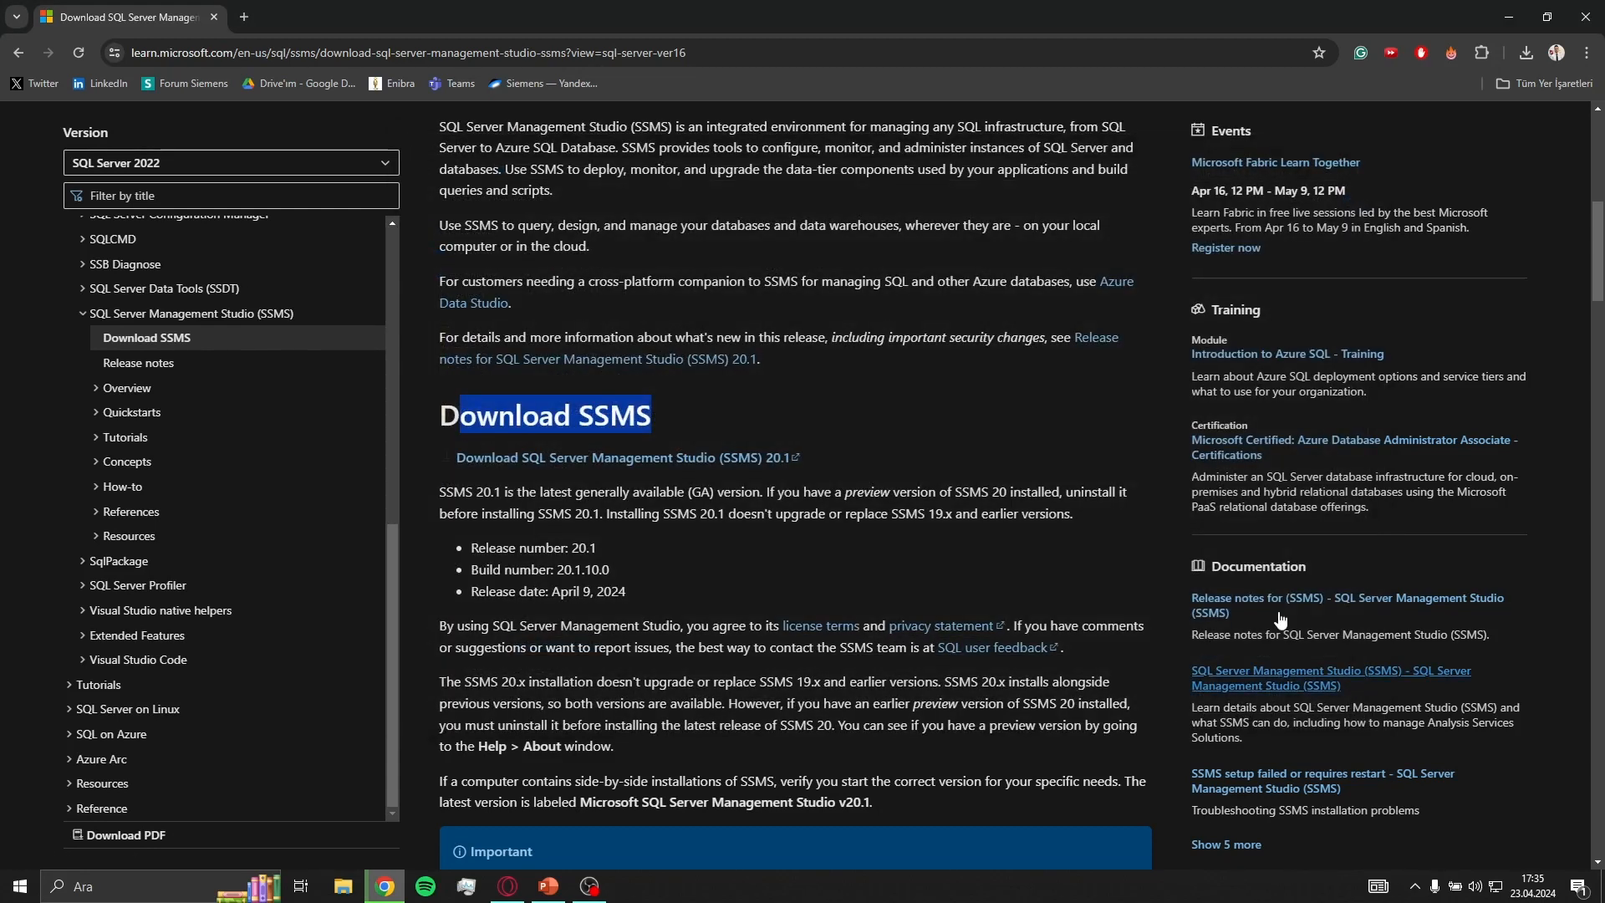
Launch the already downloaded SSMS-Setup-ENU.exe installer from the recent downloads.
{"action": "left_click", "coordinate": [1526, 54]}
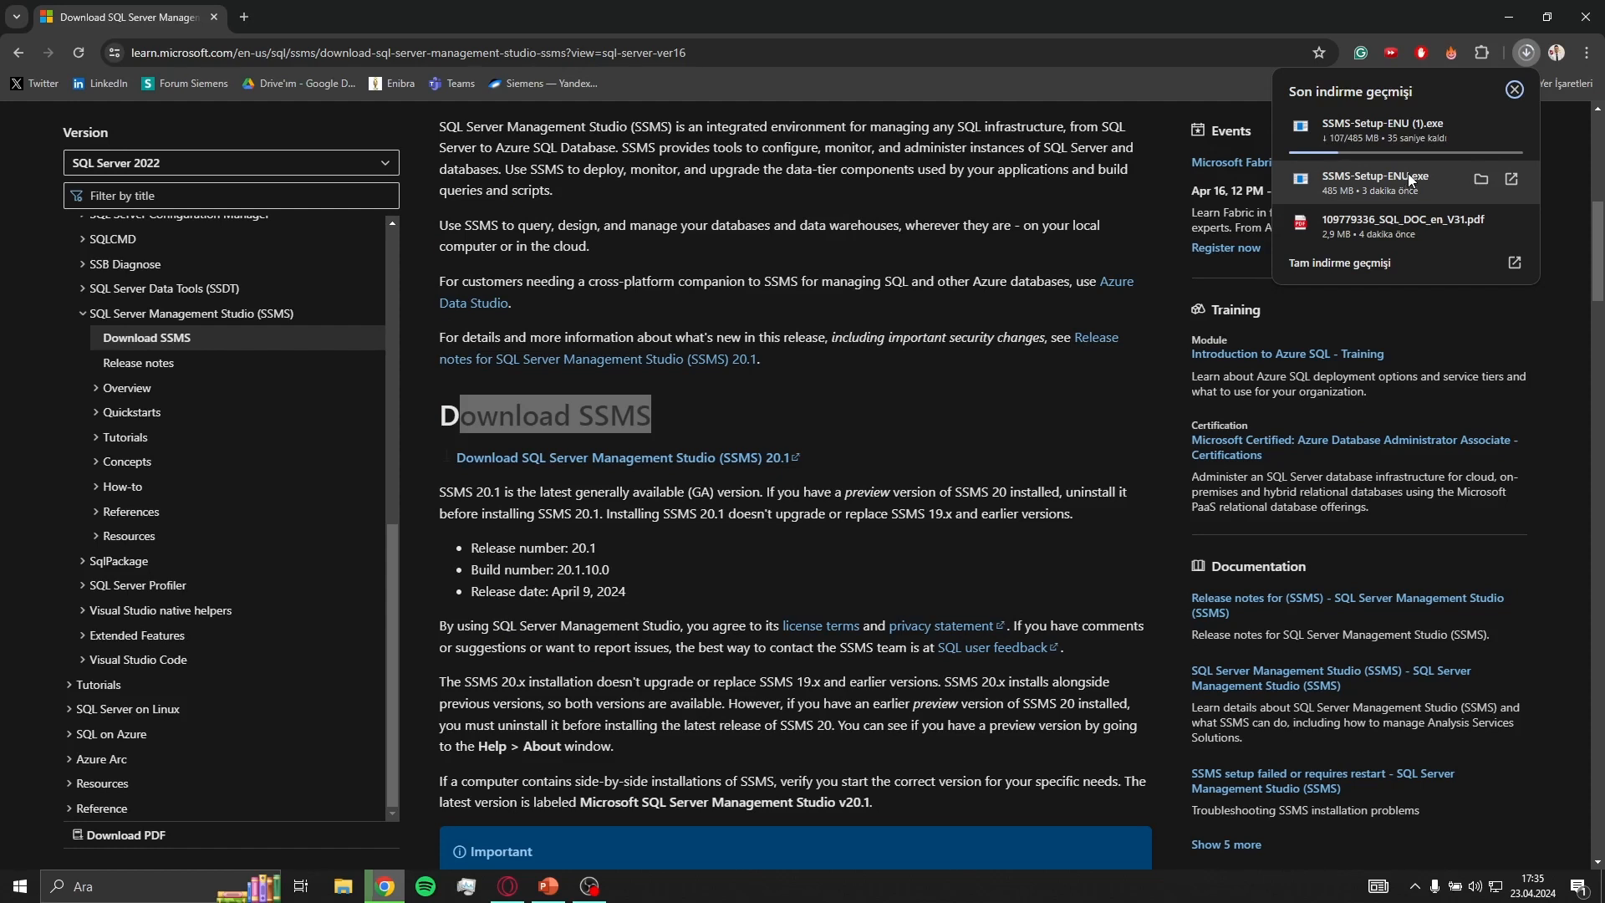
{"action": "left_click", "coordinate": [1409, 175]}
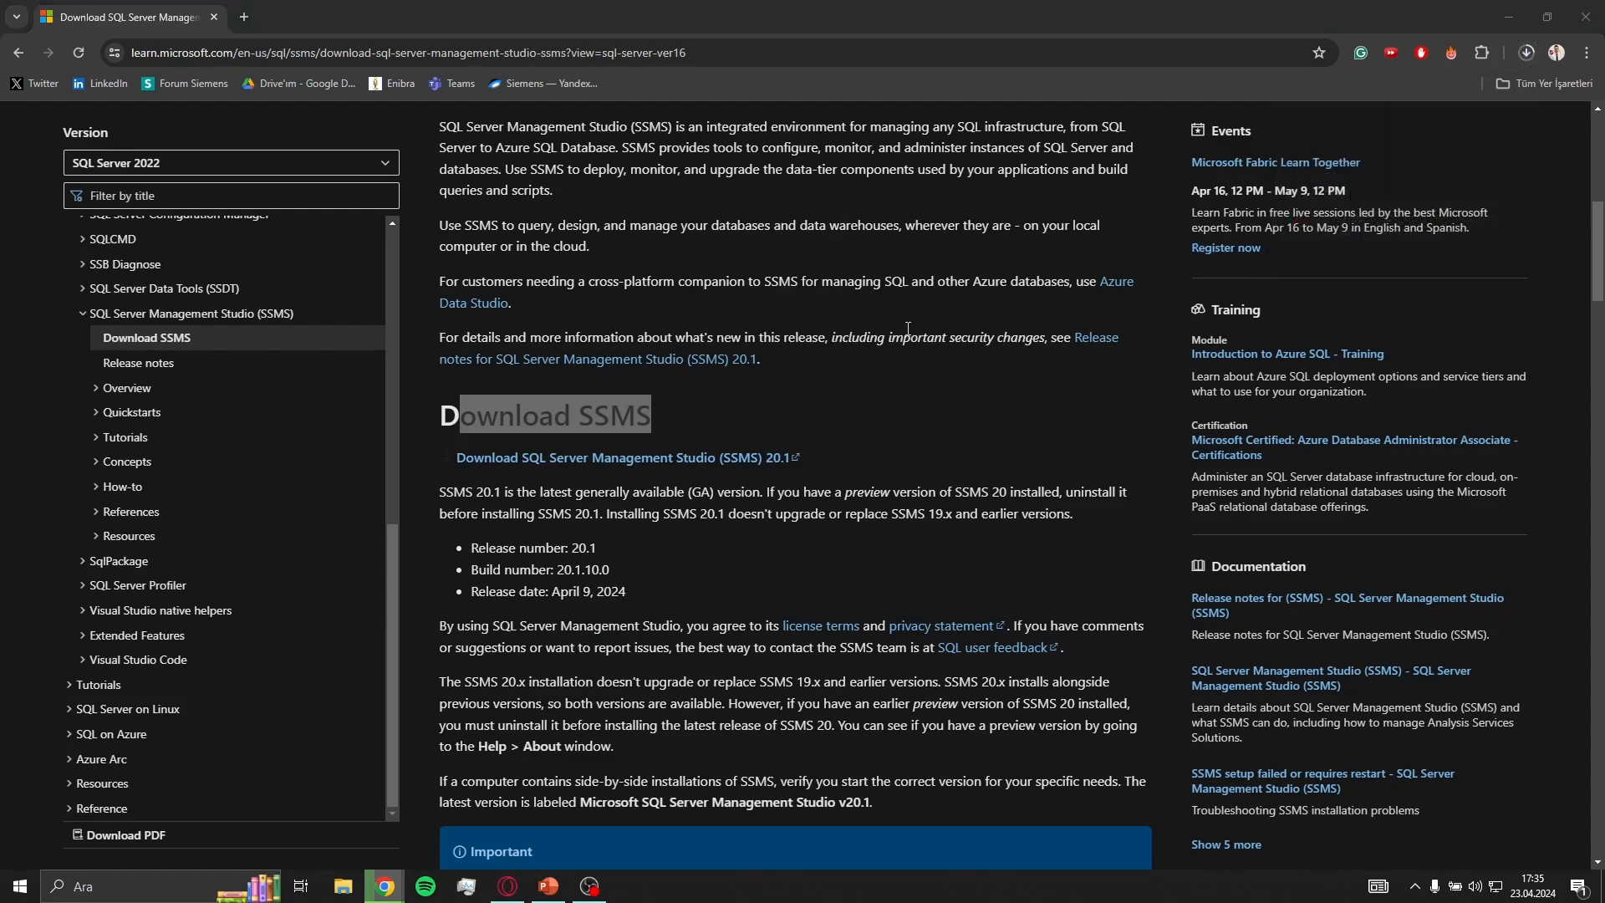
Search the web for "sql communication with tia portal" in a new browser tab.
{"action": "left_click", "coordinate": [243, 15]}
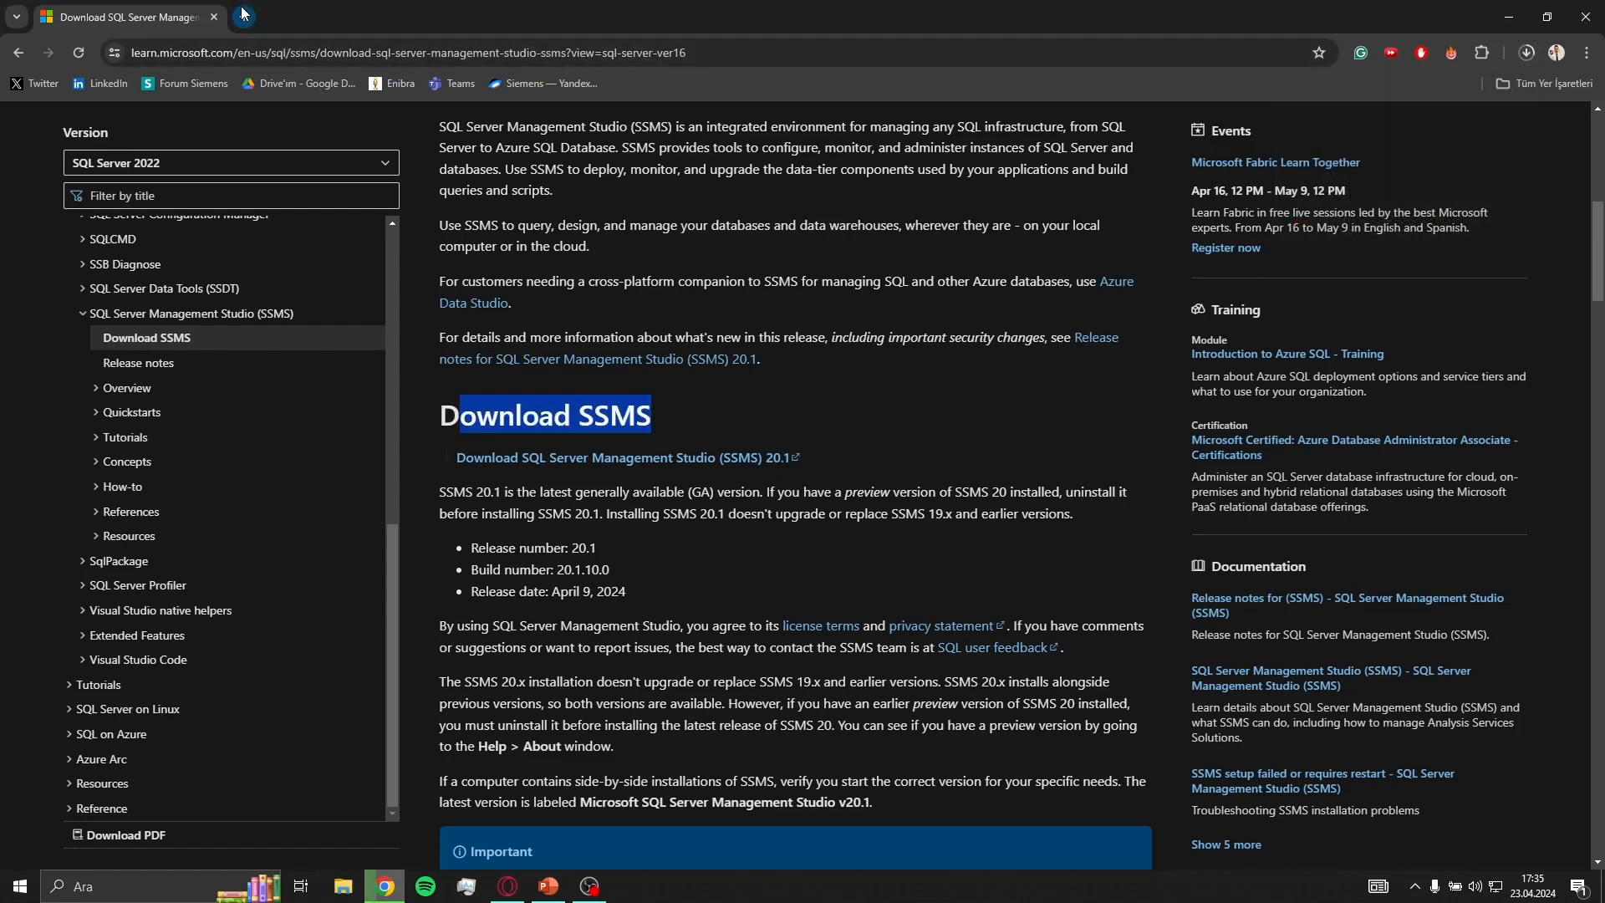
{"action": "left_click", "coordinate": [244, 15]}
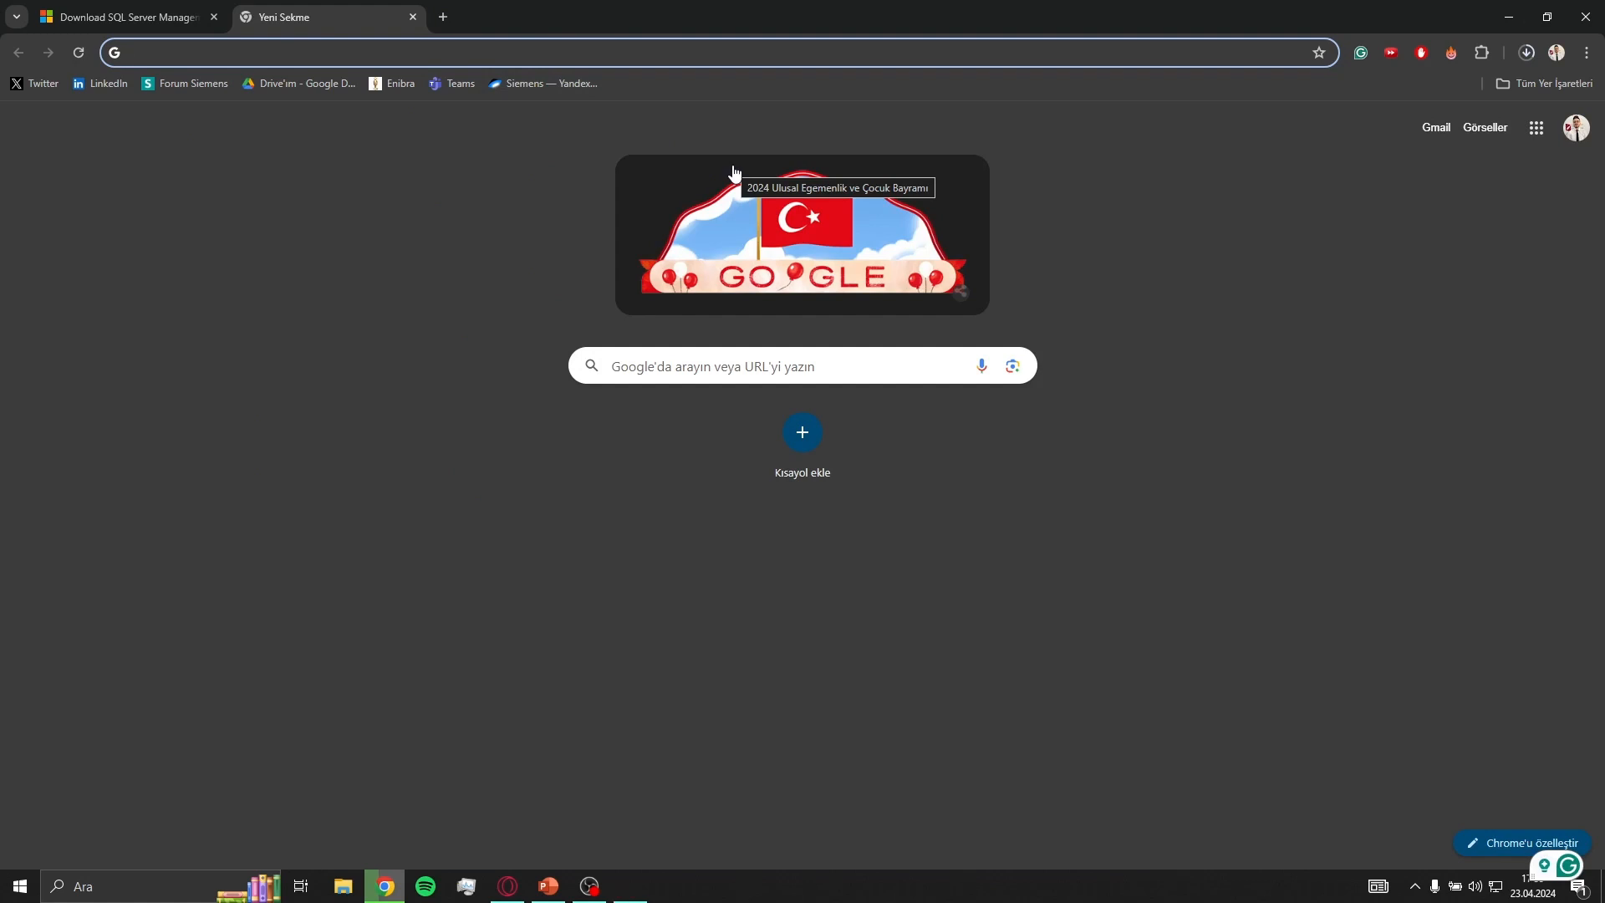
{"action": "type", "text": "sql commun"}
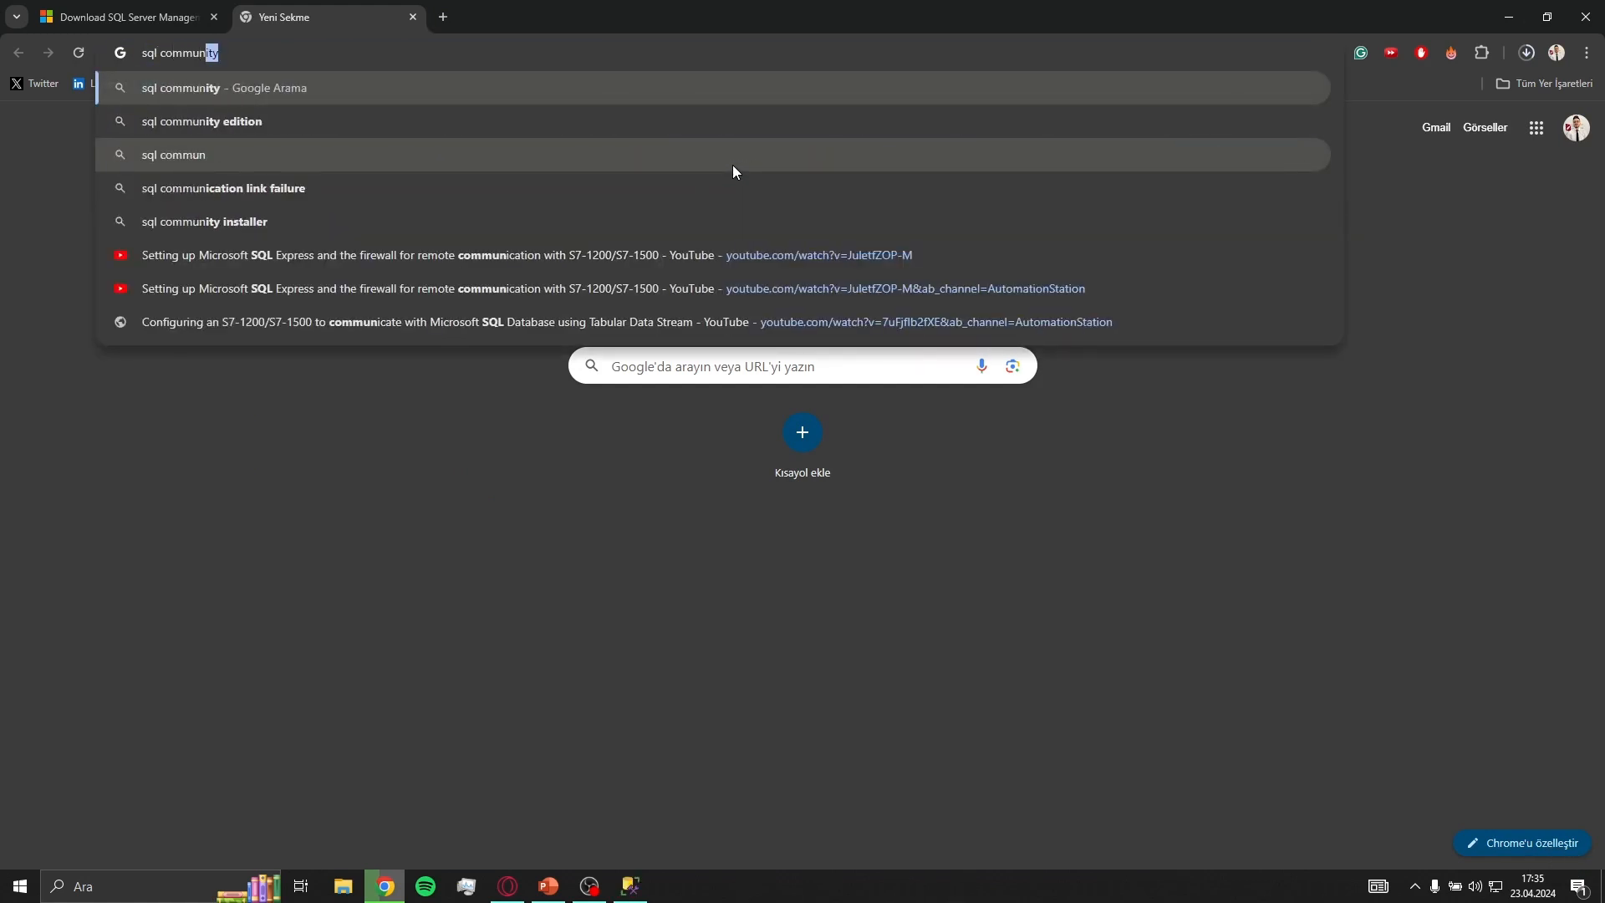
{"action": "type", "text": "ication"}
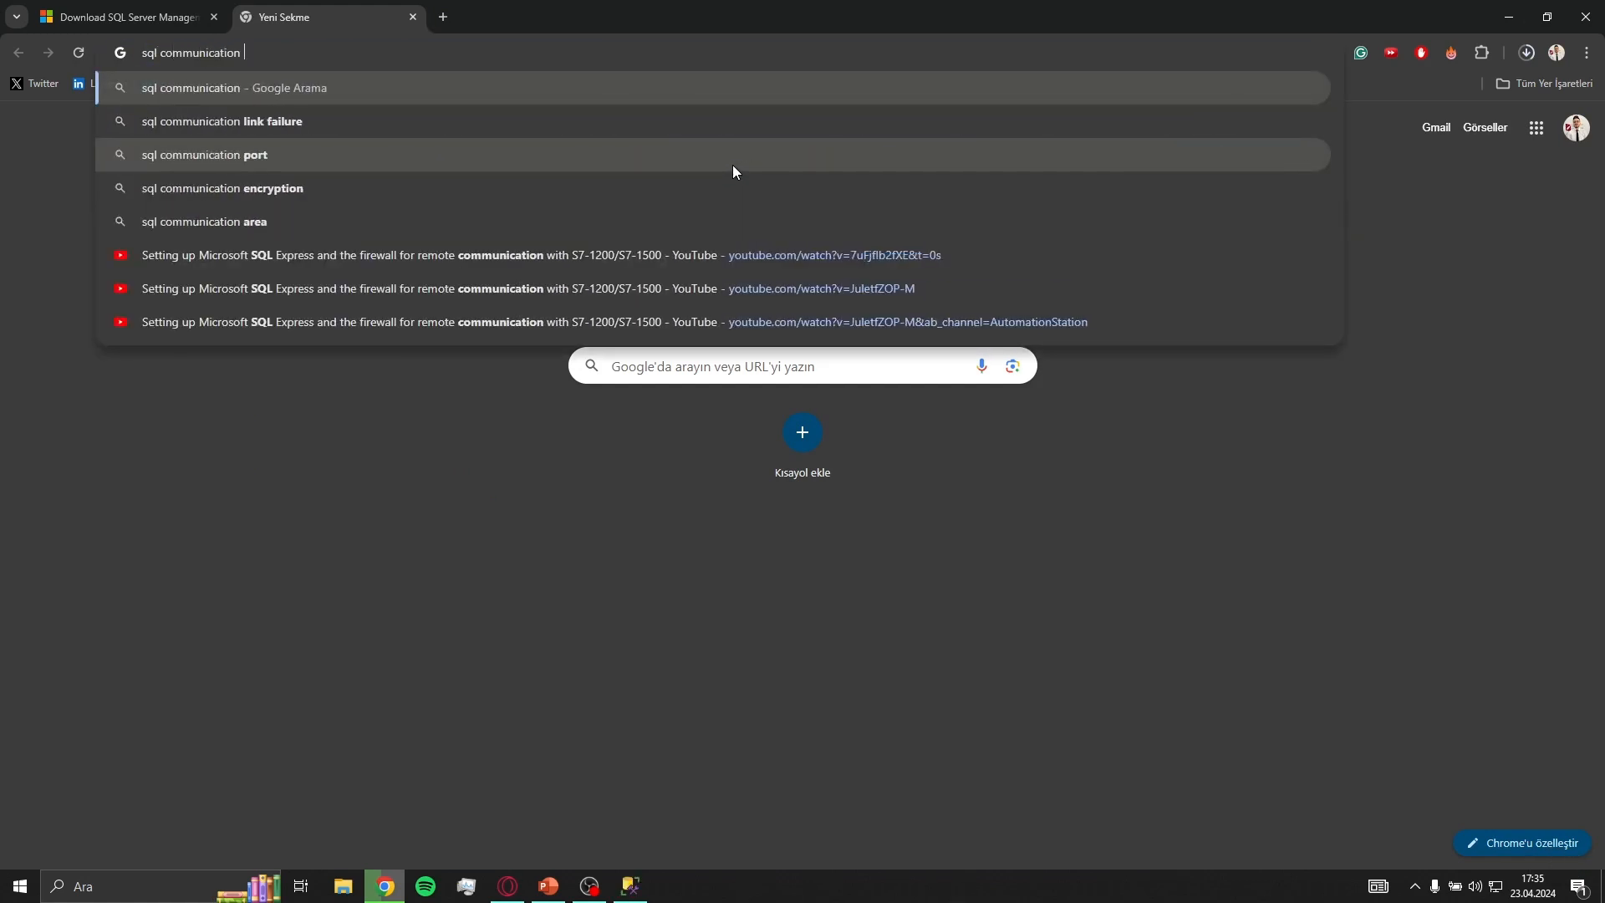
{"action": "type", "text": " with ti"}
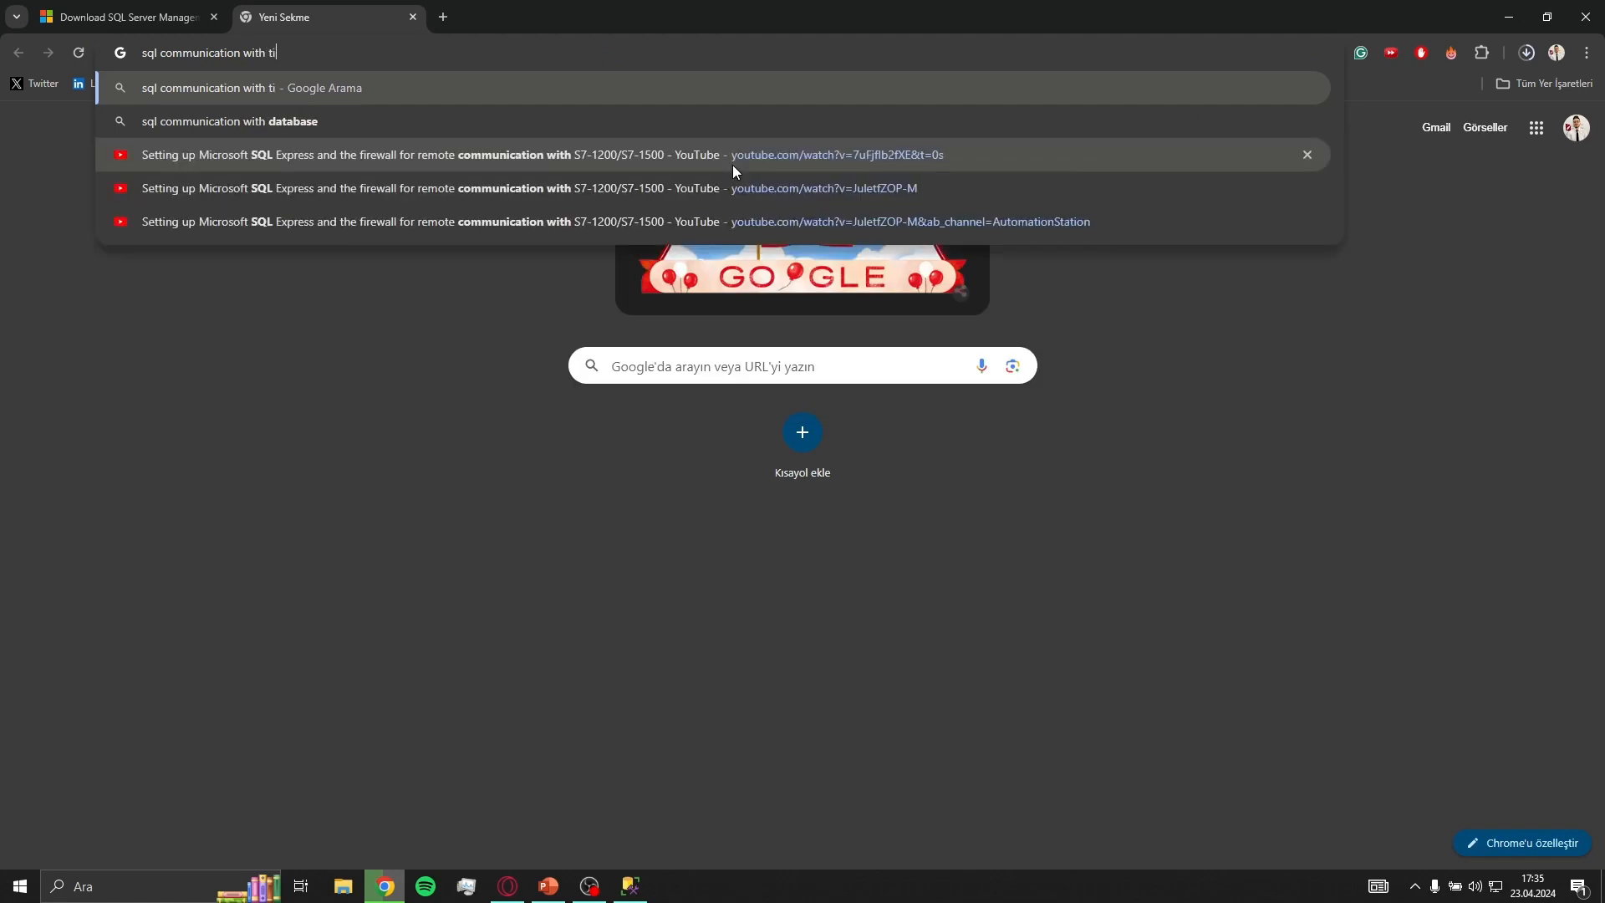
{"action": "type", "text": "a portal"}
{"action": "key", "text": "Return"}
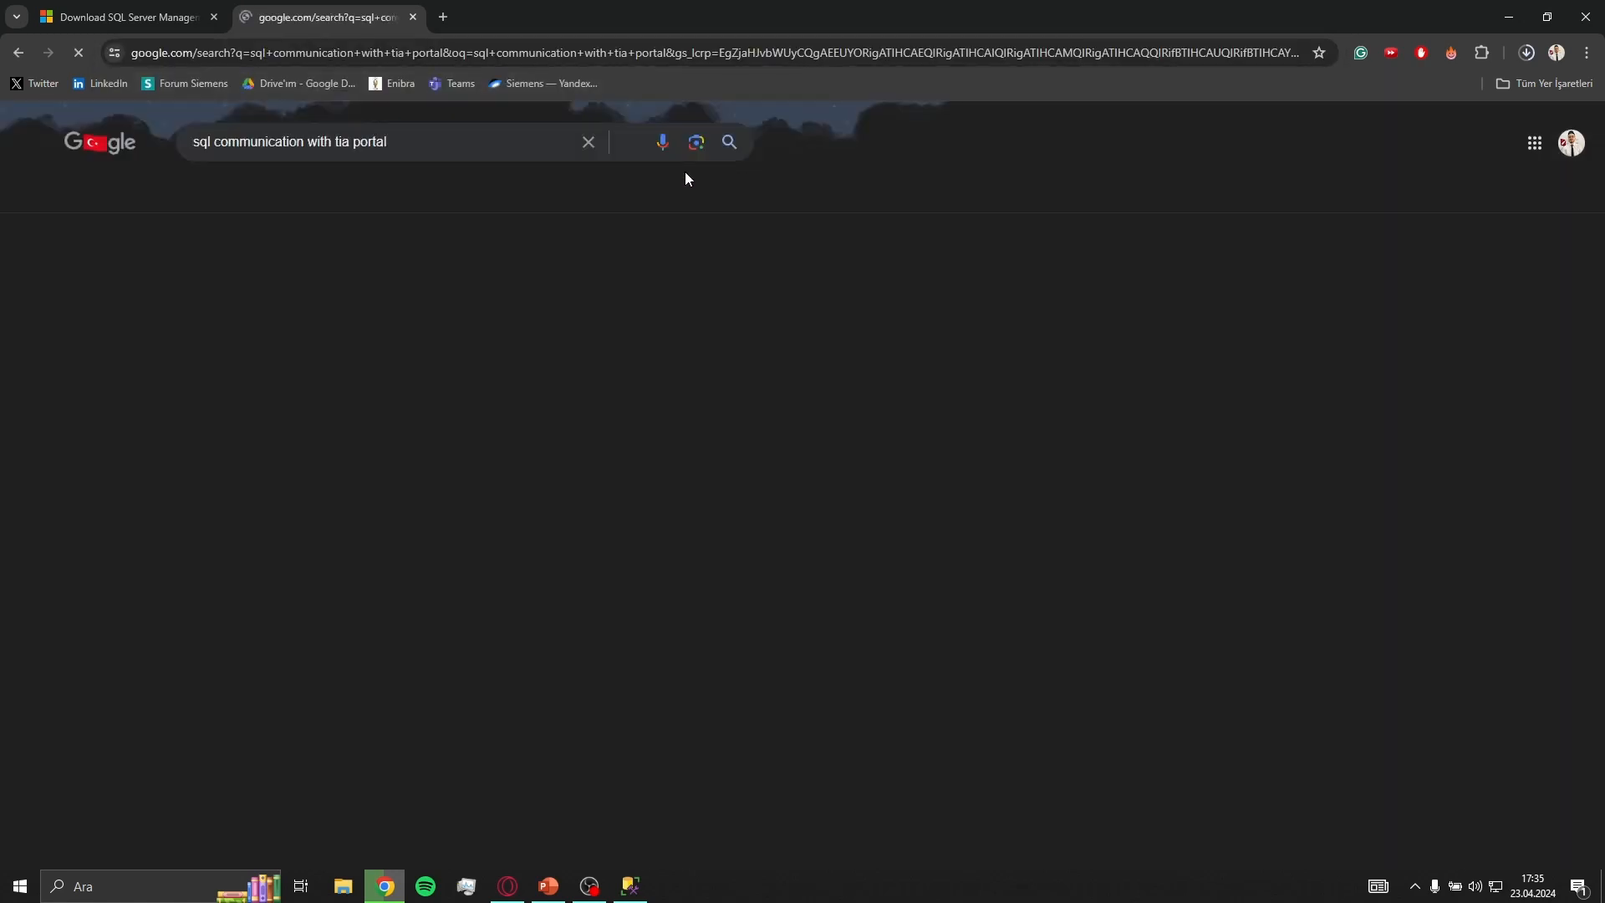
Open the Siemens support result about connecting an S7-1200 / S7-1500 PLC to a SQL database.
{"action": "scroll", "coordinate": [77, 419], "scroll_direction": "down", "scroll_amount": 3}
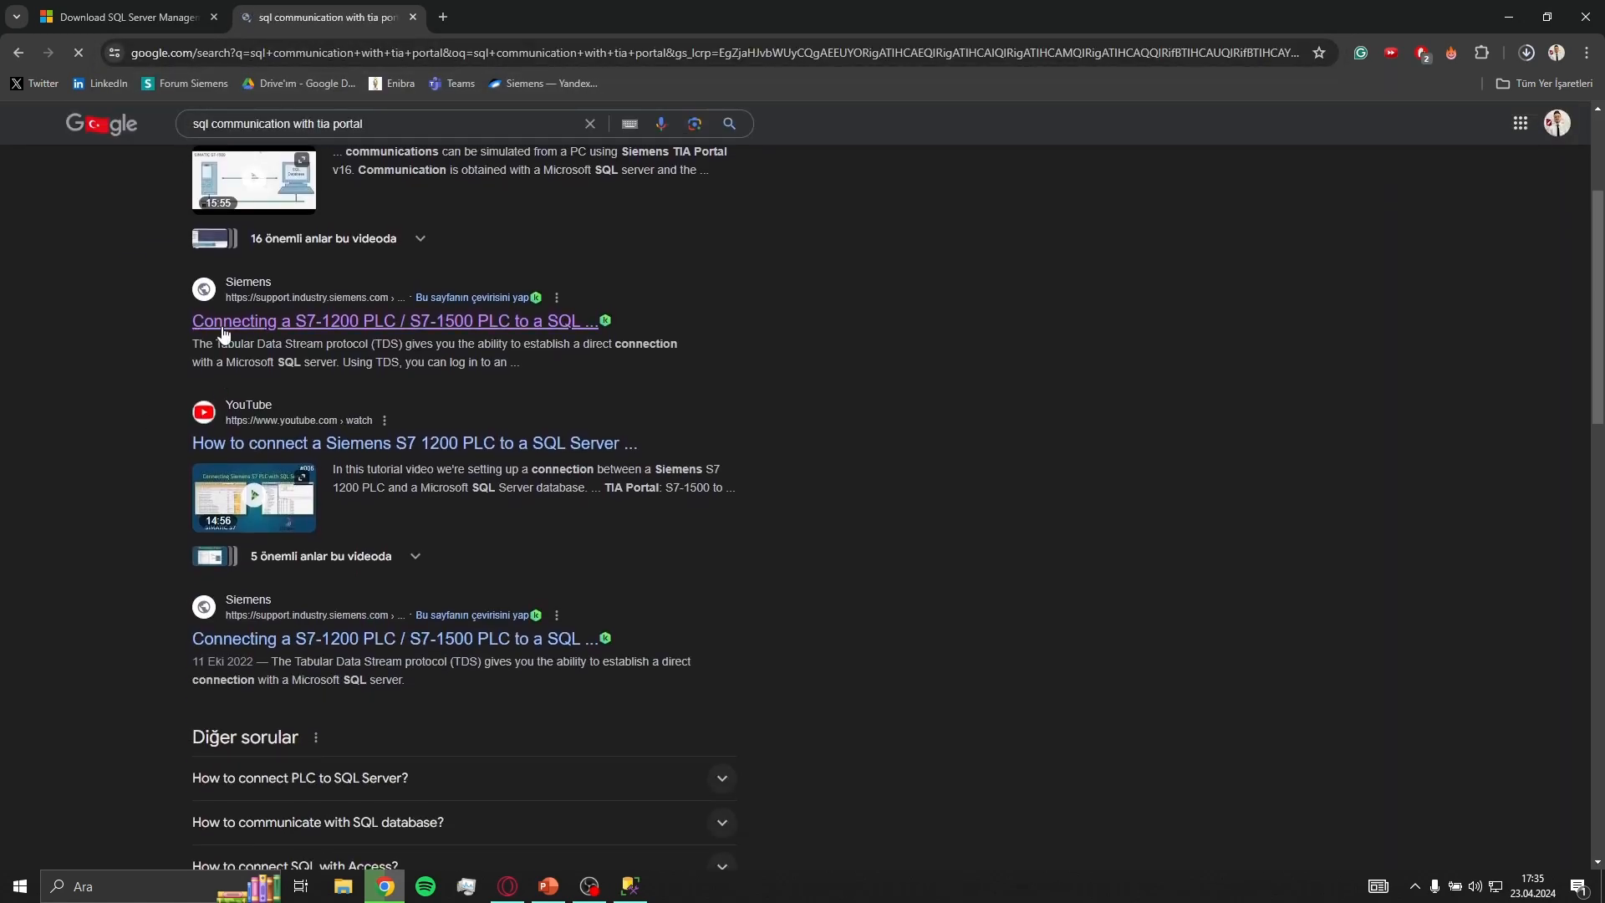
{"action": "left_click_drag", "start_coordinate": [148, 347], "coordinate": [629, 349]}
{"action": "left_click", "coordinate": [333, 321]}
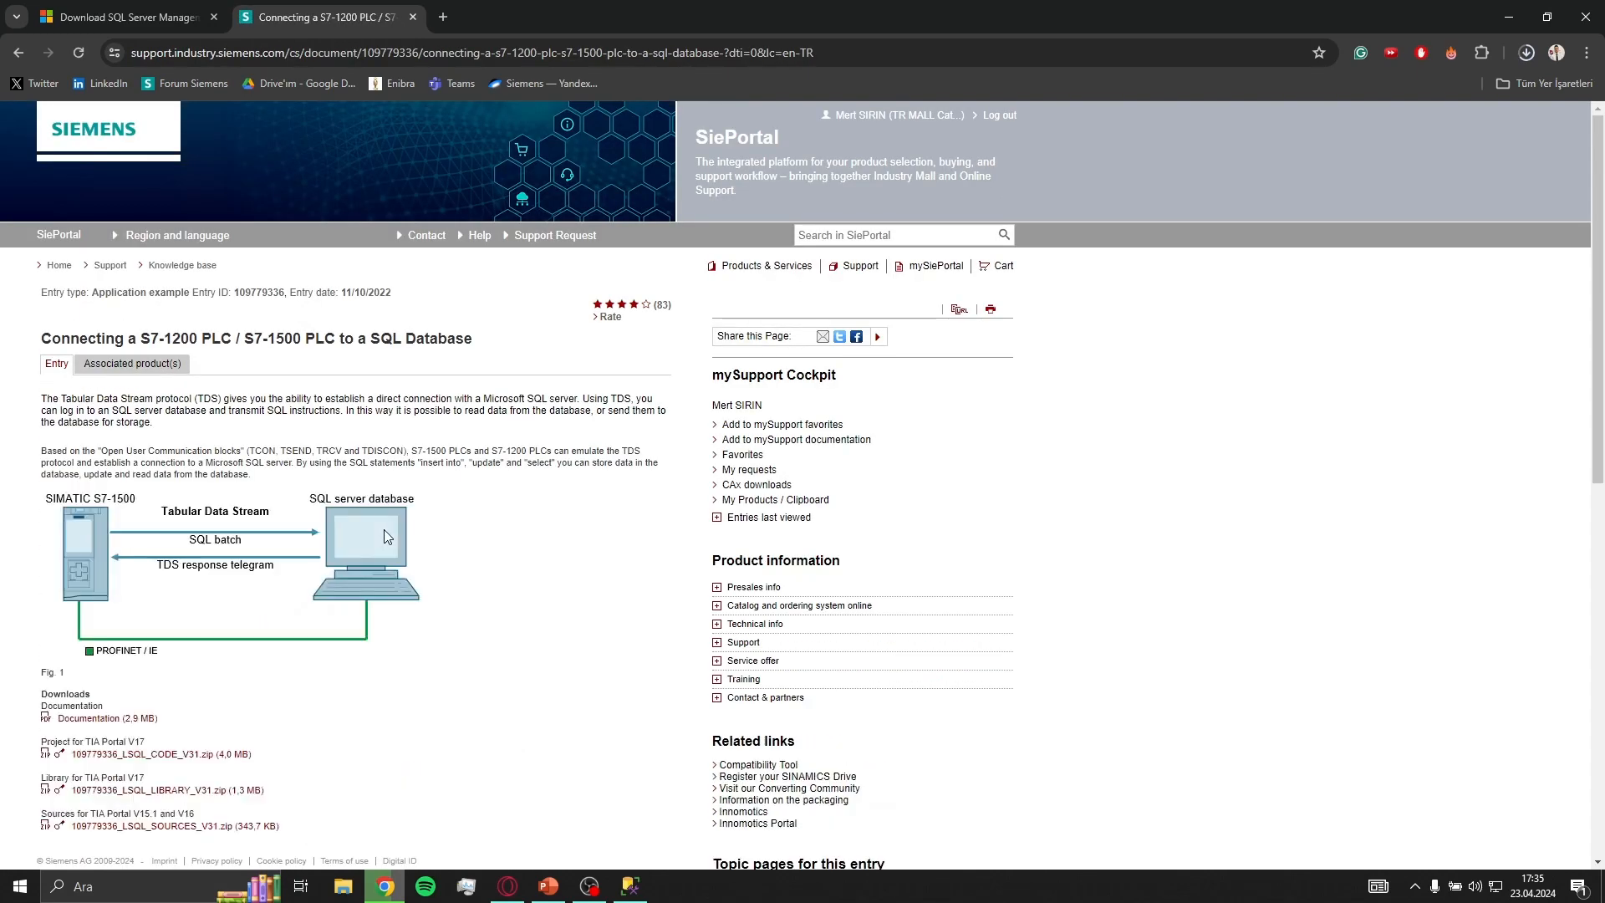
Download the entry's documentation PDF as 109779336_SQL_DOC_en_V31 (1).
{"action": "scroll", "coordinate": [192, 552], "scroll_direction": "down", "scroll_amount": 2}
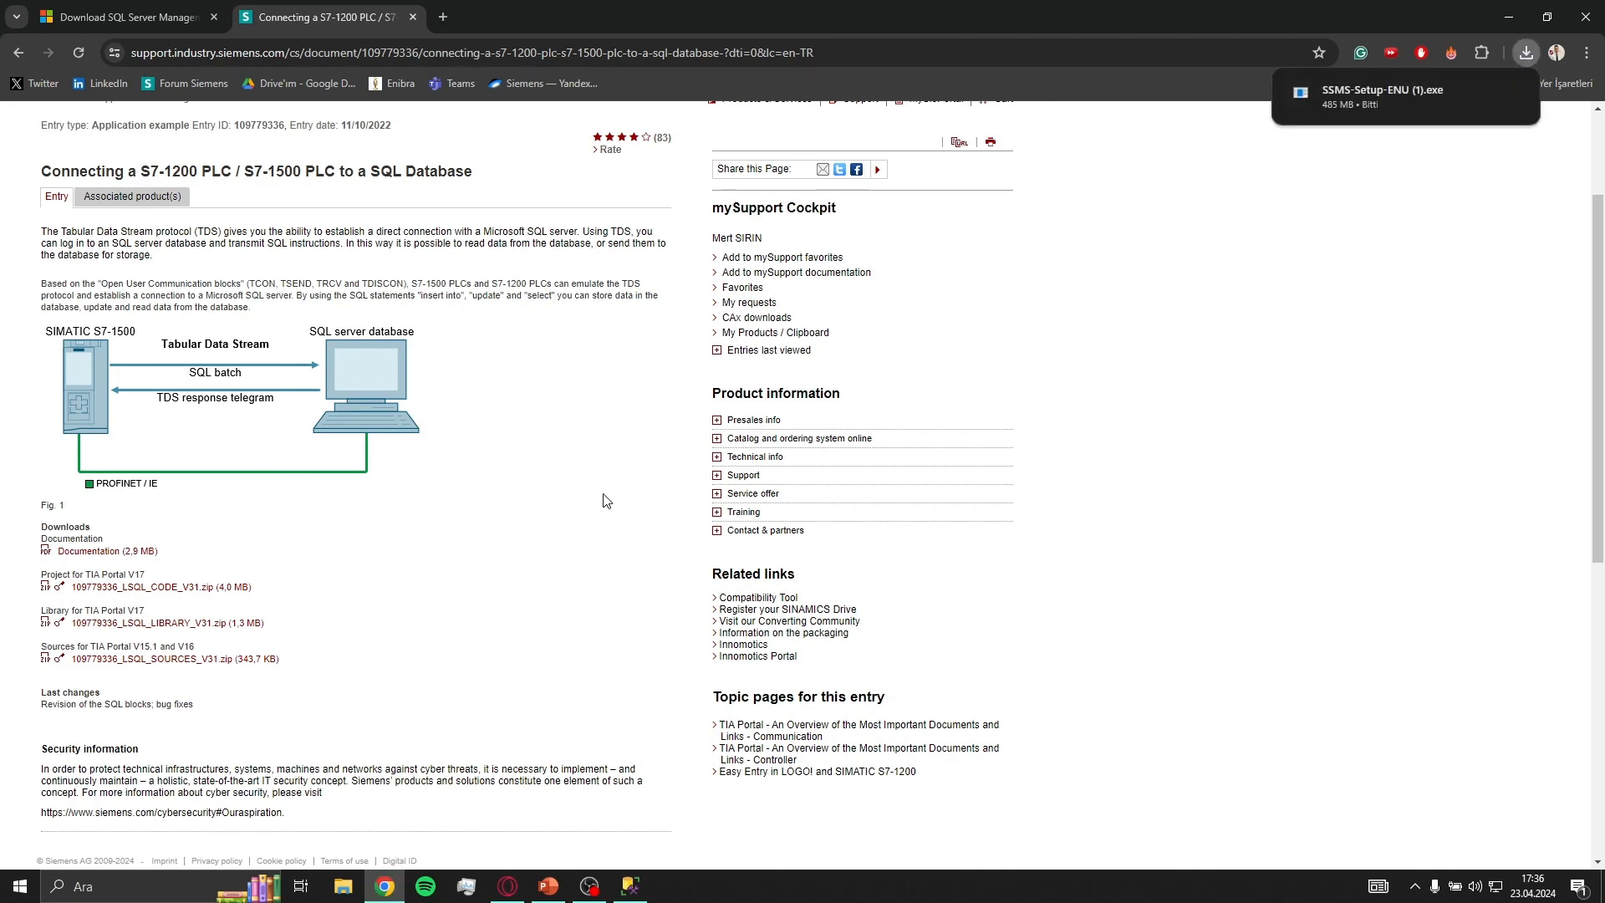
{"action": "left_click", "coordinate": [127, 552]}
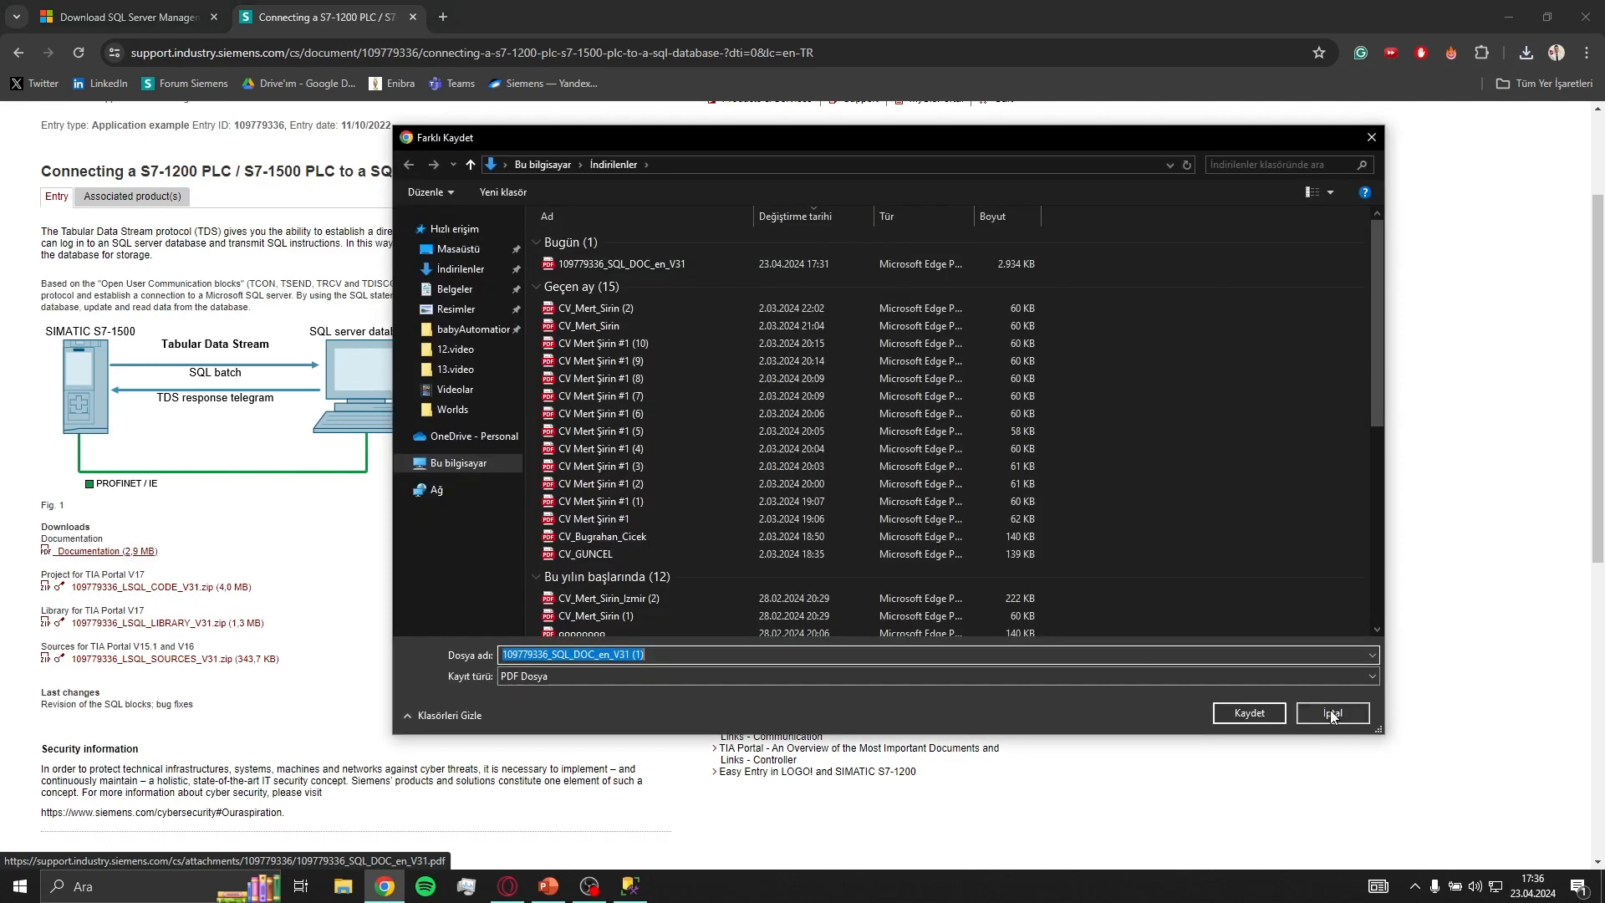
{"action": "left_click", "coordinate": [1332, 715]}
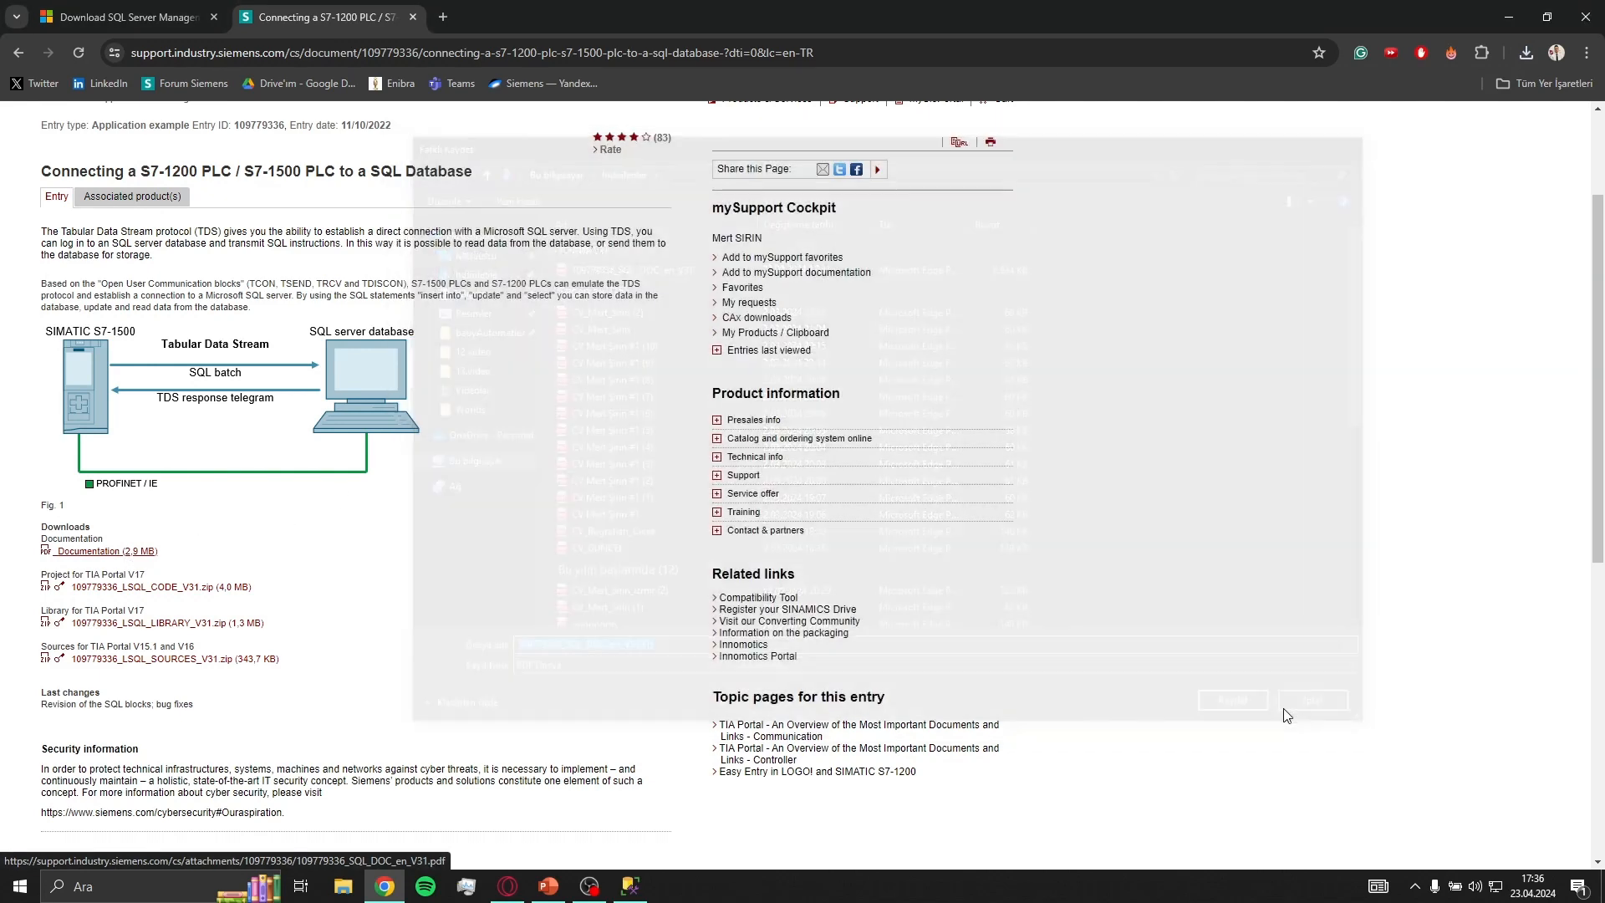
Switch to the SQL Server Management Studio 20.1 setup and start the installation in the default location.
{"action": "left_click", "coordinate": [628, 883]}
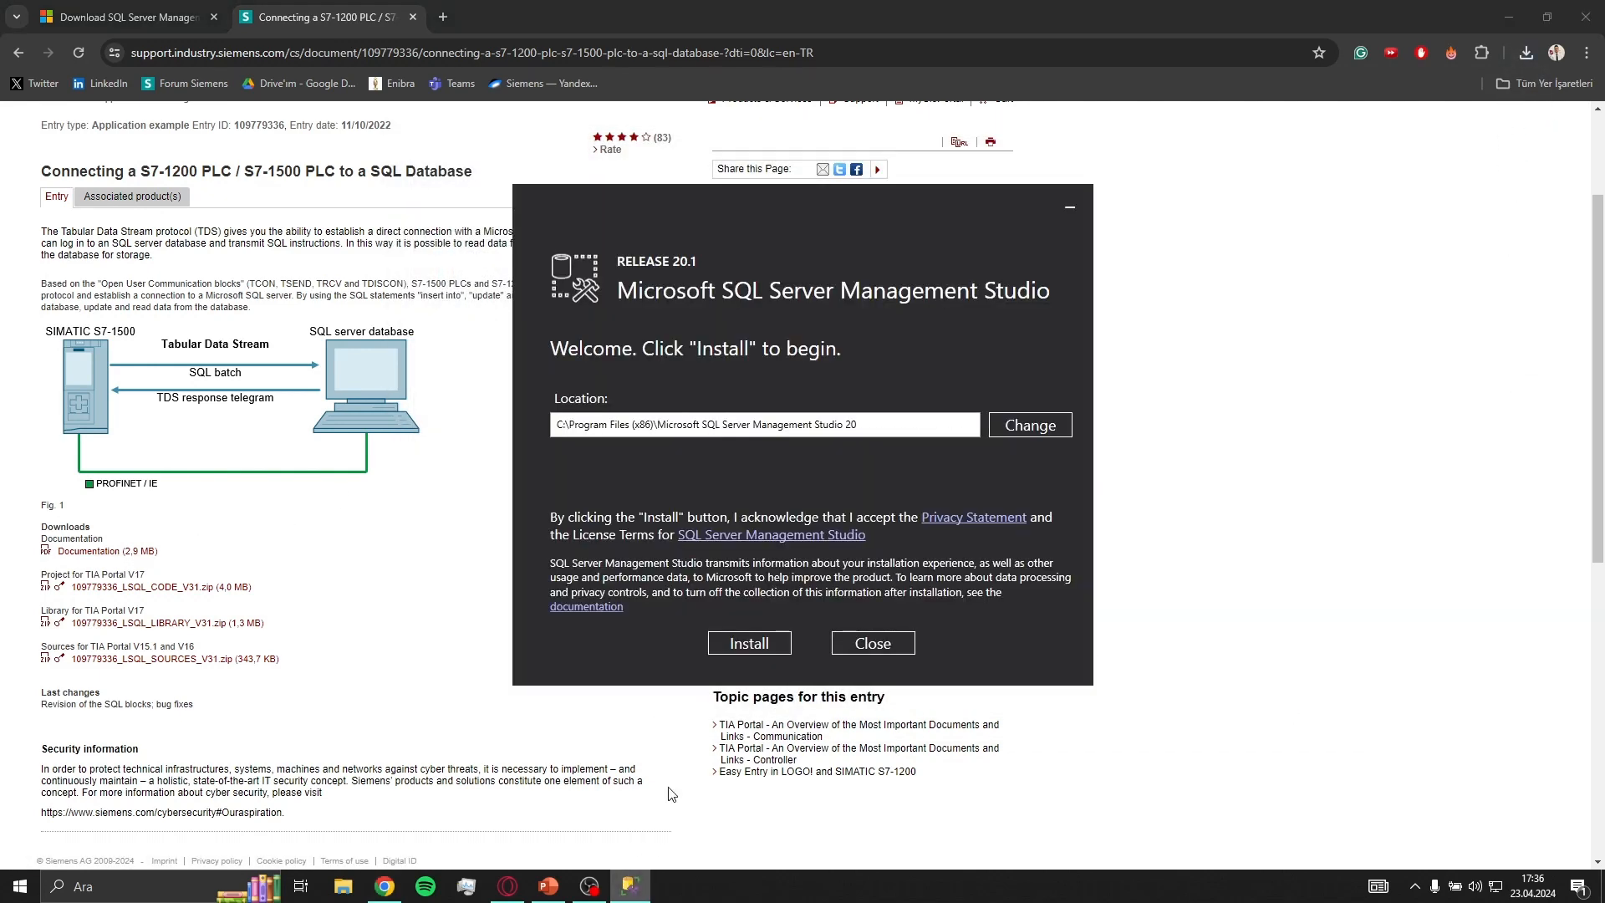
{"action": "left_click", "coordinate": [751, 655]}
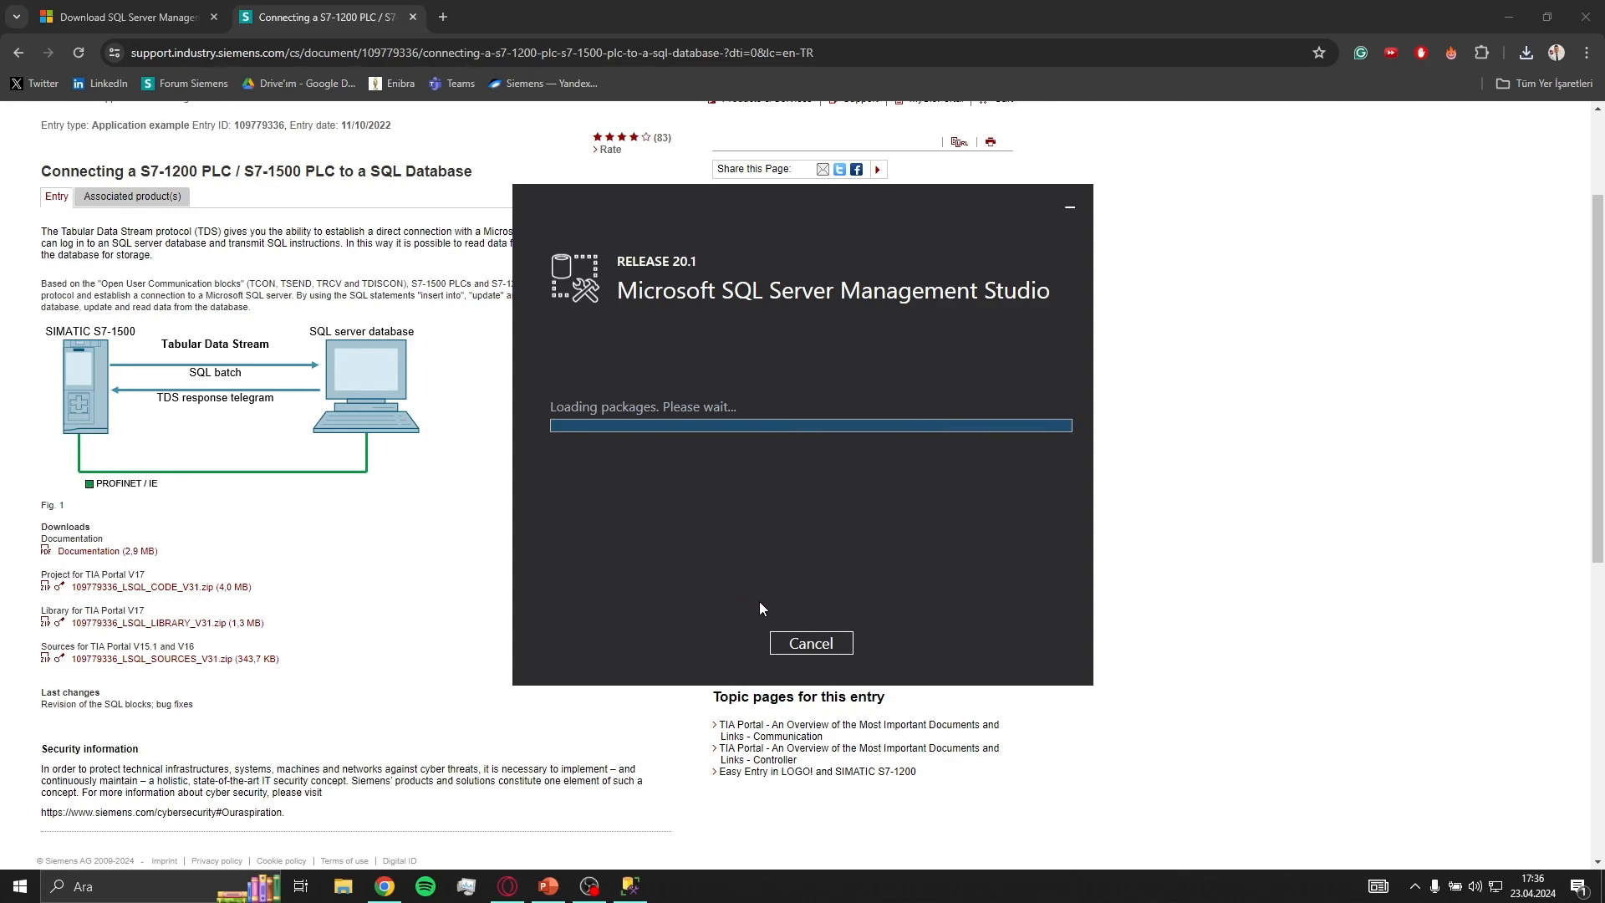
Open the downloaded SQL documentation PDF and go to section 2.1.1 on the FB "LSql_Microsoft" from its table of contents.
{"action": "left_click", "coordinate": [1519, 45]}
{"action": "left_click", "coordinate": [1403, 129]}
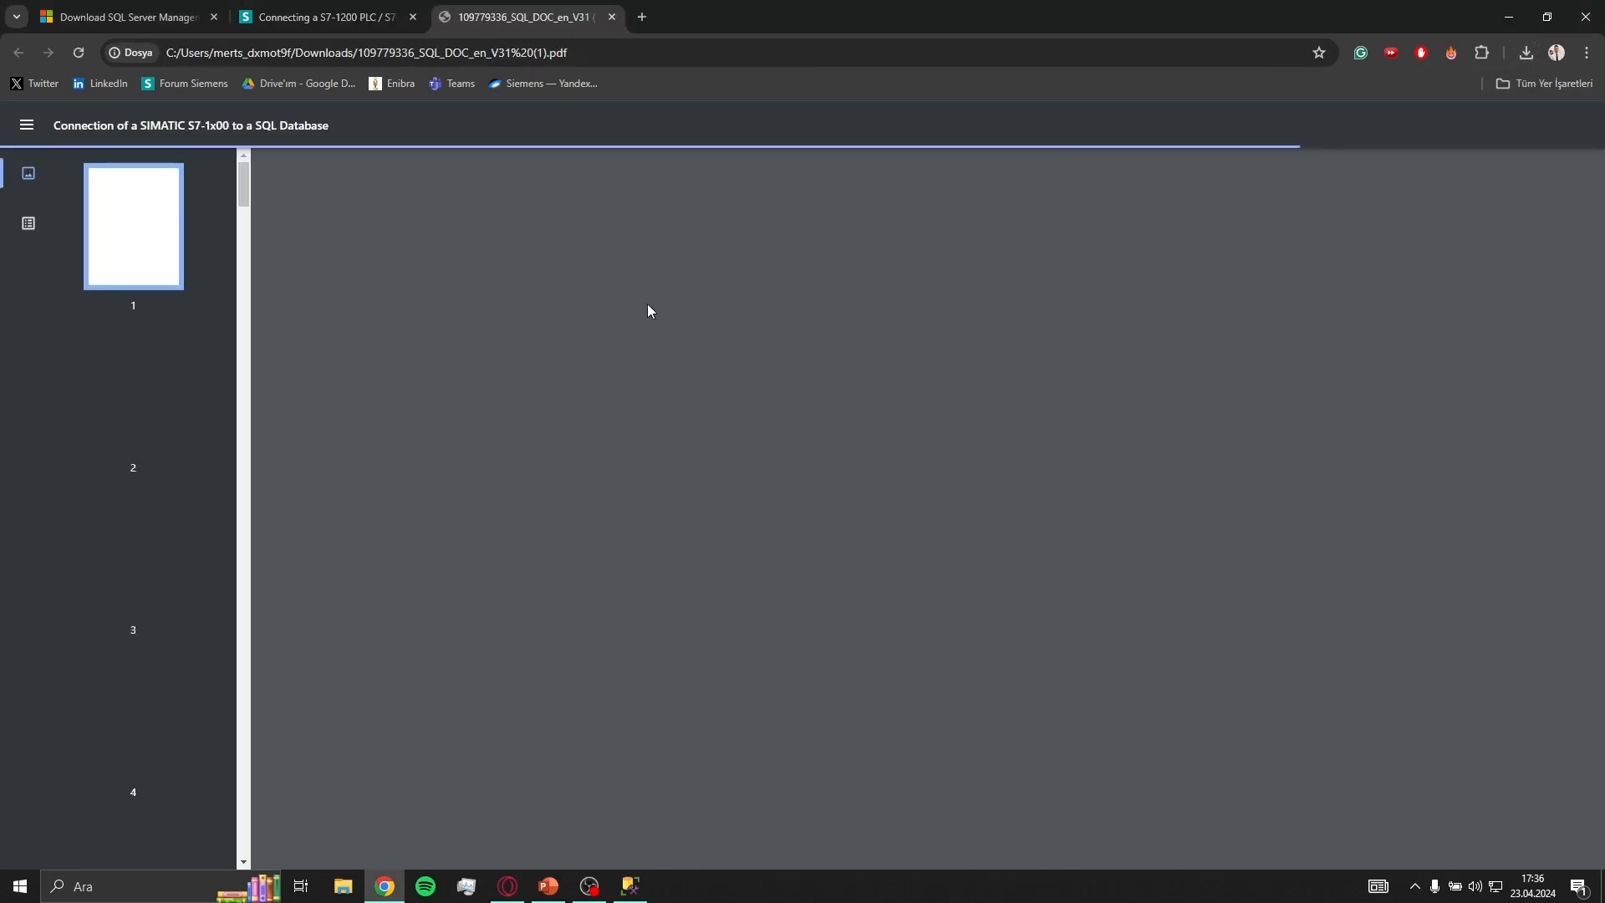
{"action": "scroll", "coordinate": [649, 627], "scroll_direction": "down", "scroll_amount": 5}
{"action": "scroll", "coordinate": [667, 626], "scroll_direction": "down", "scroll_amount": 3}
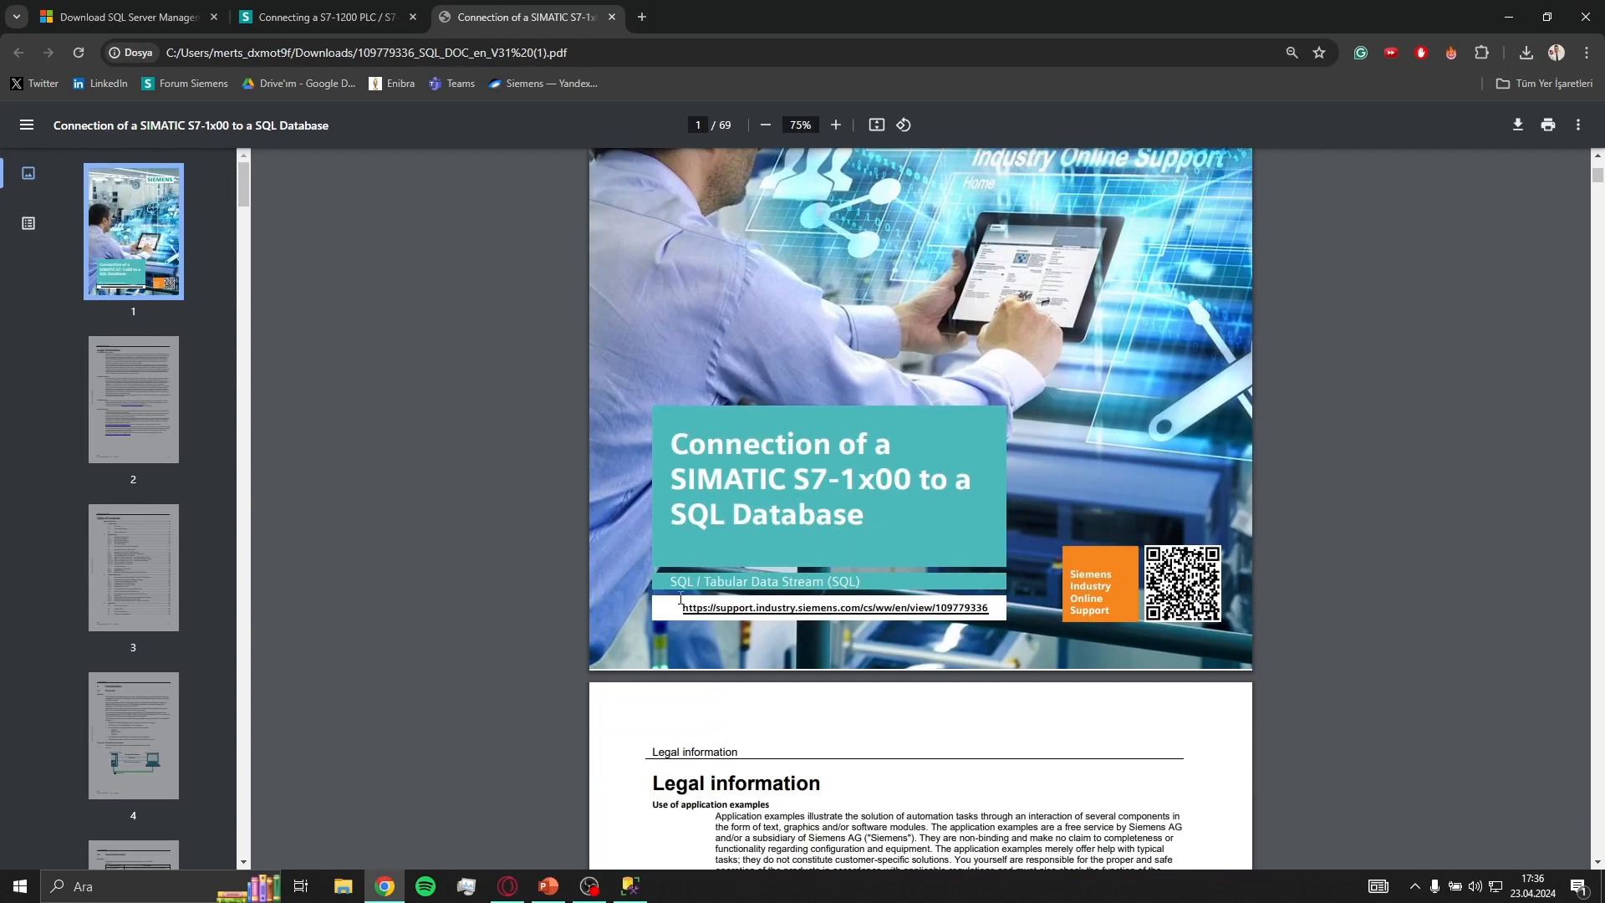
{"action": "scroll", "coordinate": [690, 593], "scroll_direction": "down", "scroll_amount": 10}
{"action": "scroll", "coordinate": [690, 592], "scroll_direction": "down", "scroll_amount": 4}
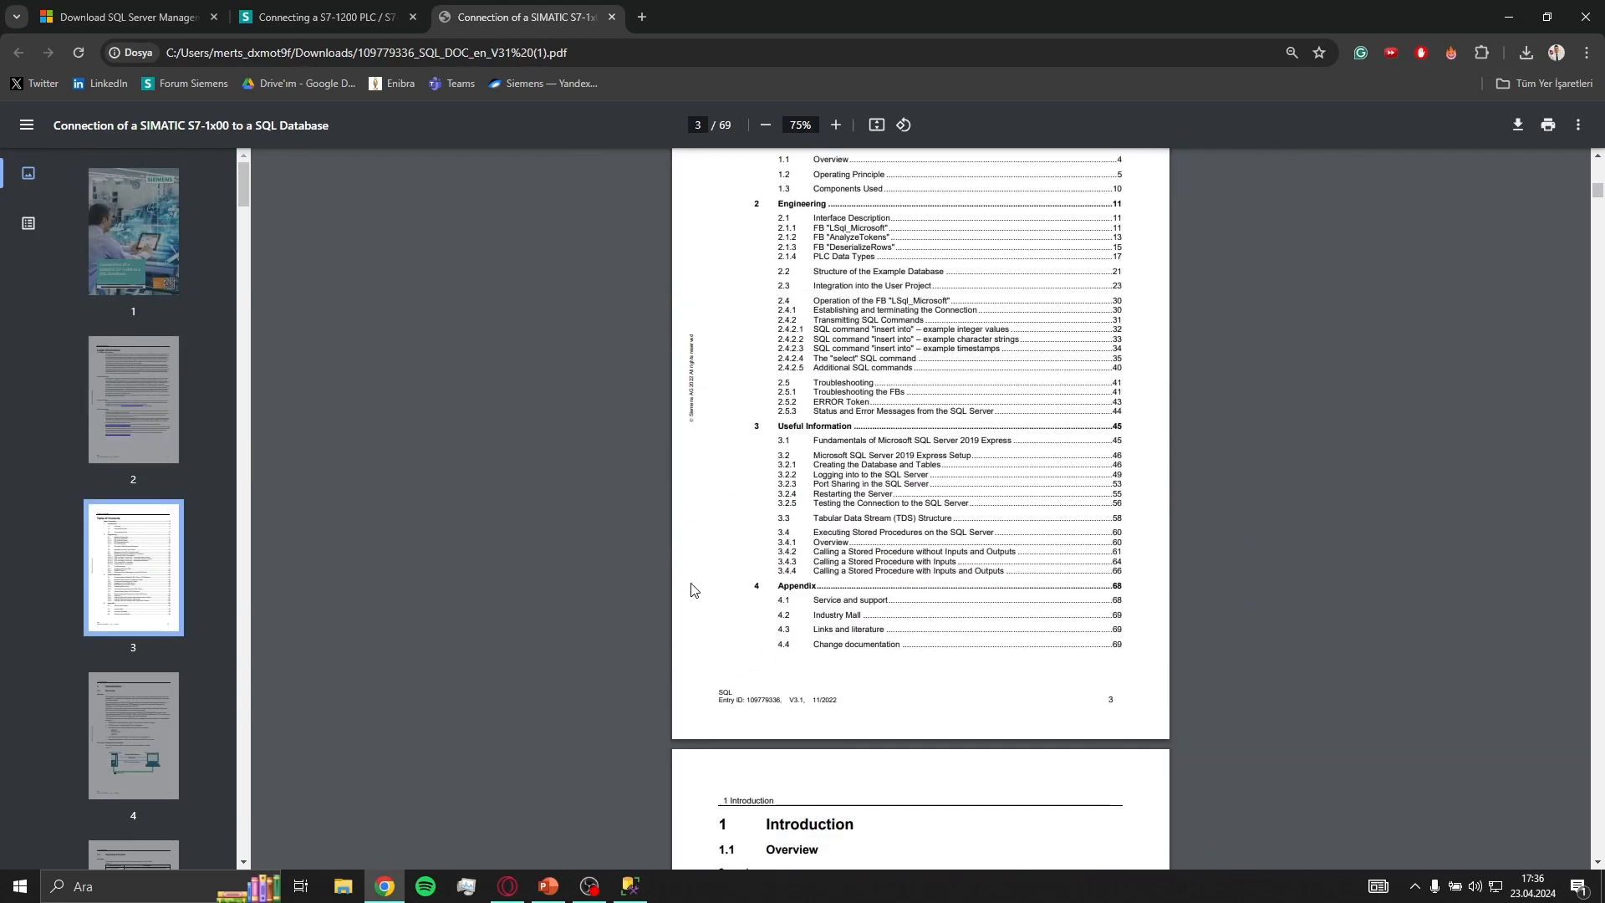
{"action": "scroll", "coordinate": [733, 555], "scroll_direction": "up", "scroll_amount": 2}
{"action": "scroll", "coordinate": [1050, 276], "scroll_direction": "up", "scroll_amount": 2, "text": "ctrl"}
{"action": "scroll", "coordinate": [1049, 276], "scroll_direction": "up", "scroll_amount": 2, "text": "ctrl"}
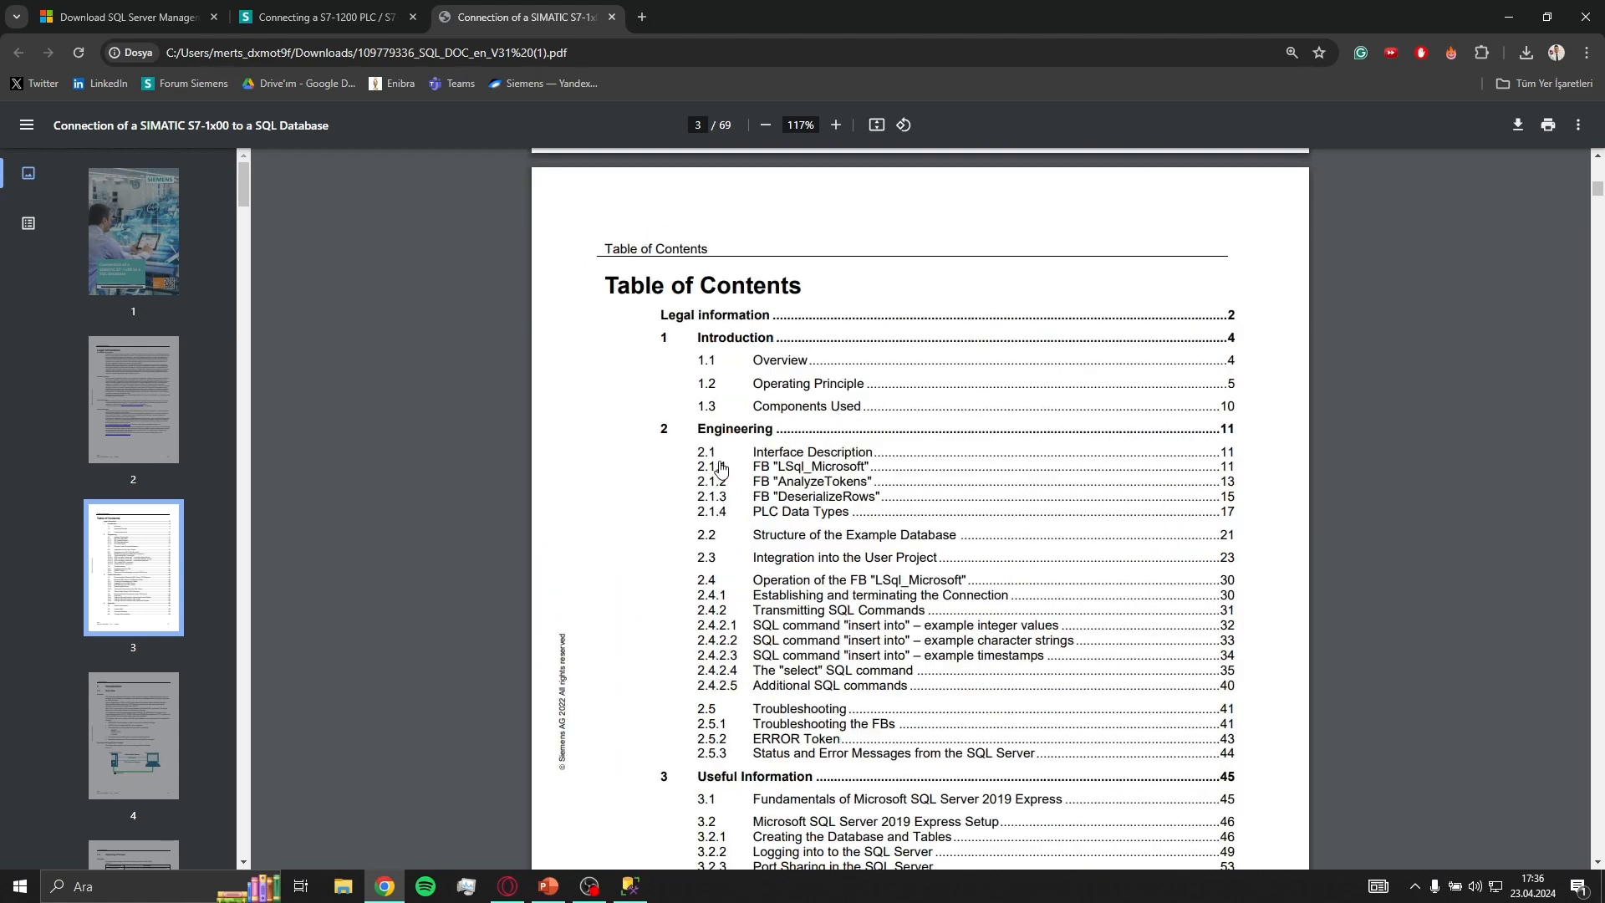
{"action": "left_click", "coordinate": [844, 474]}
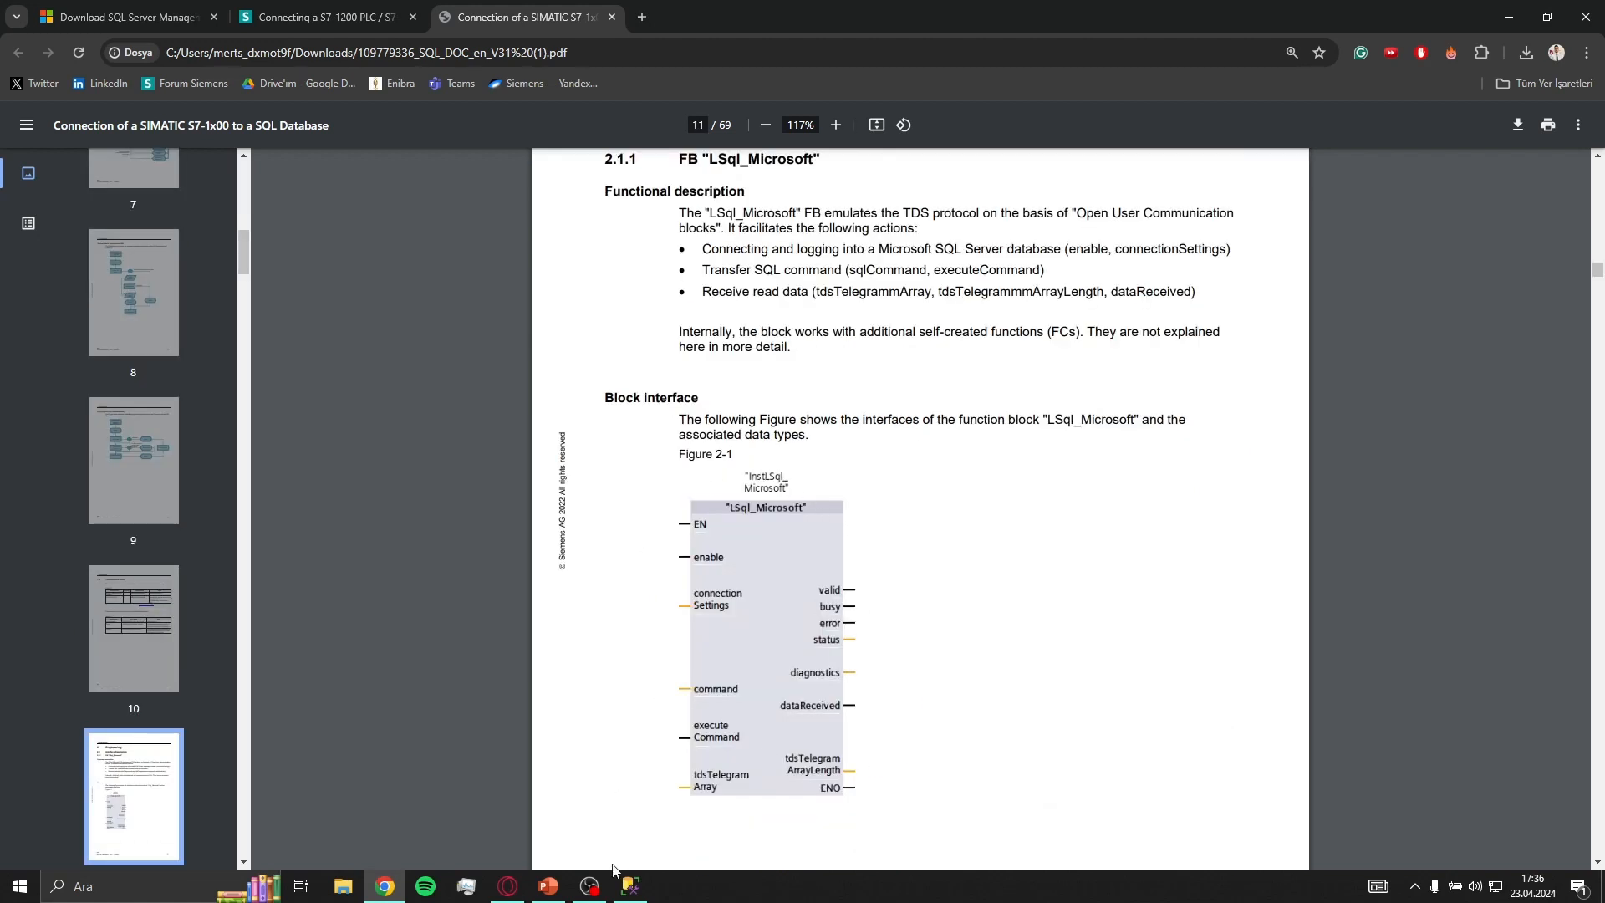
Check the Management Studio installation progress, move its window aside and return to the documentation.
{"action": "left_click", "coordinate": [627, 884]}
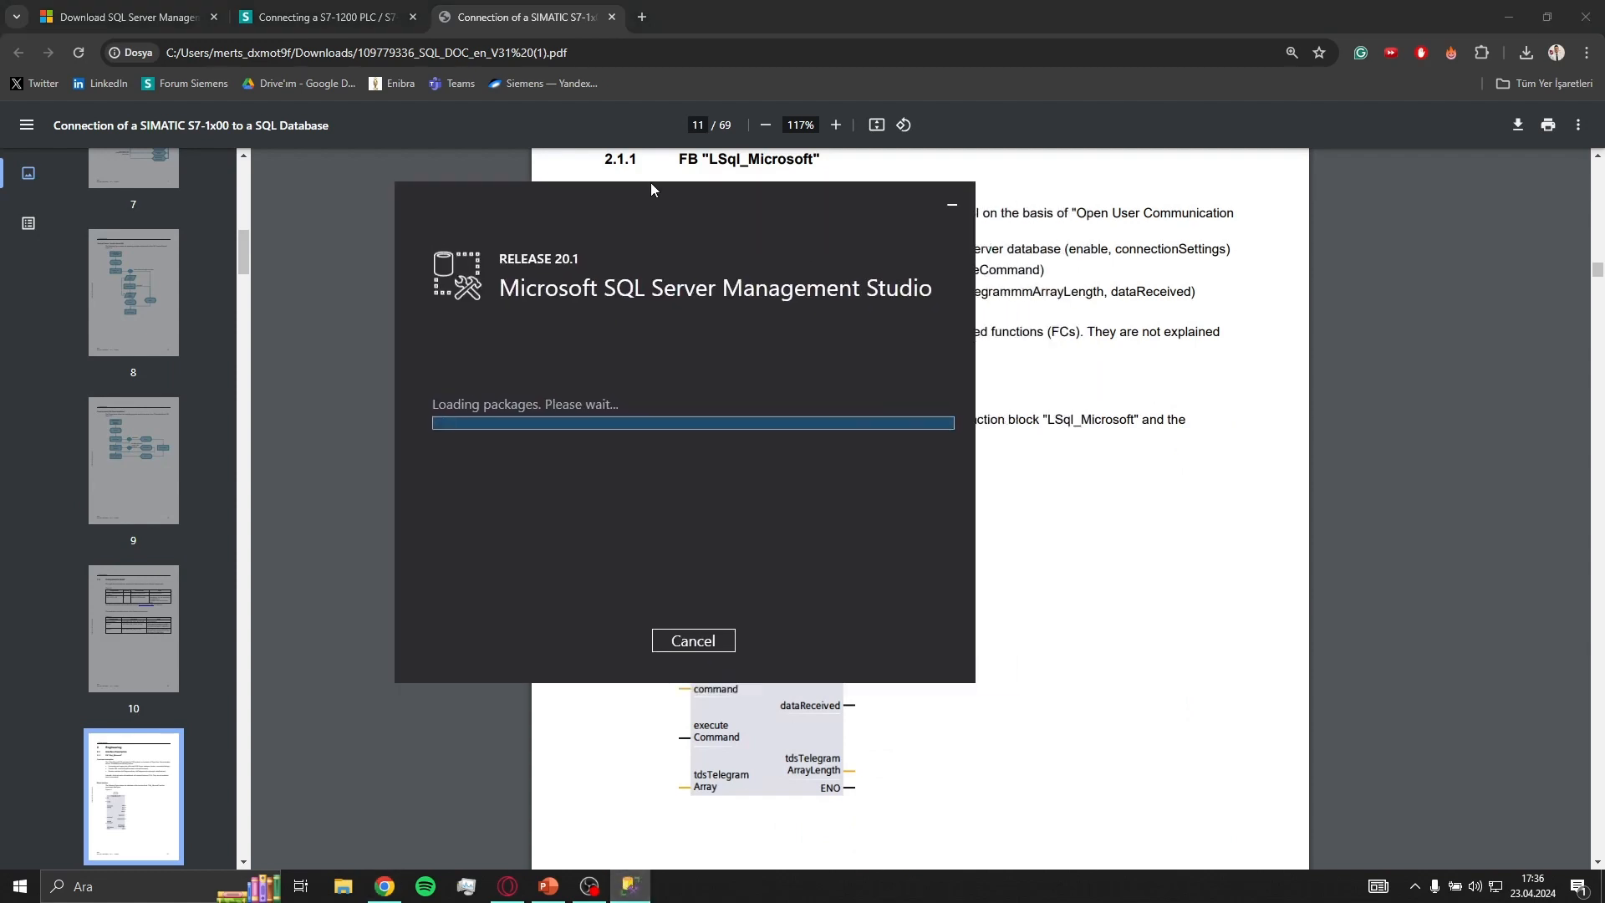
{"action": "left_click_drag", "start_coordinate": [651, 185], "coordinate": [345, 127]}
{"action": "left_click", "coordinate": [944, 526]}
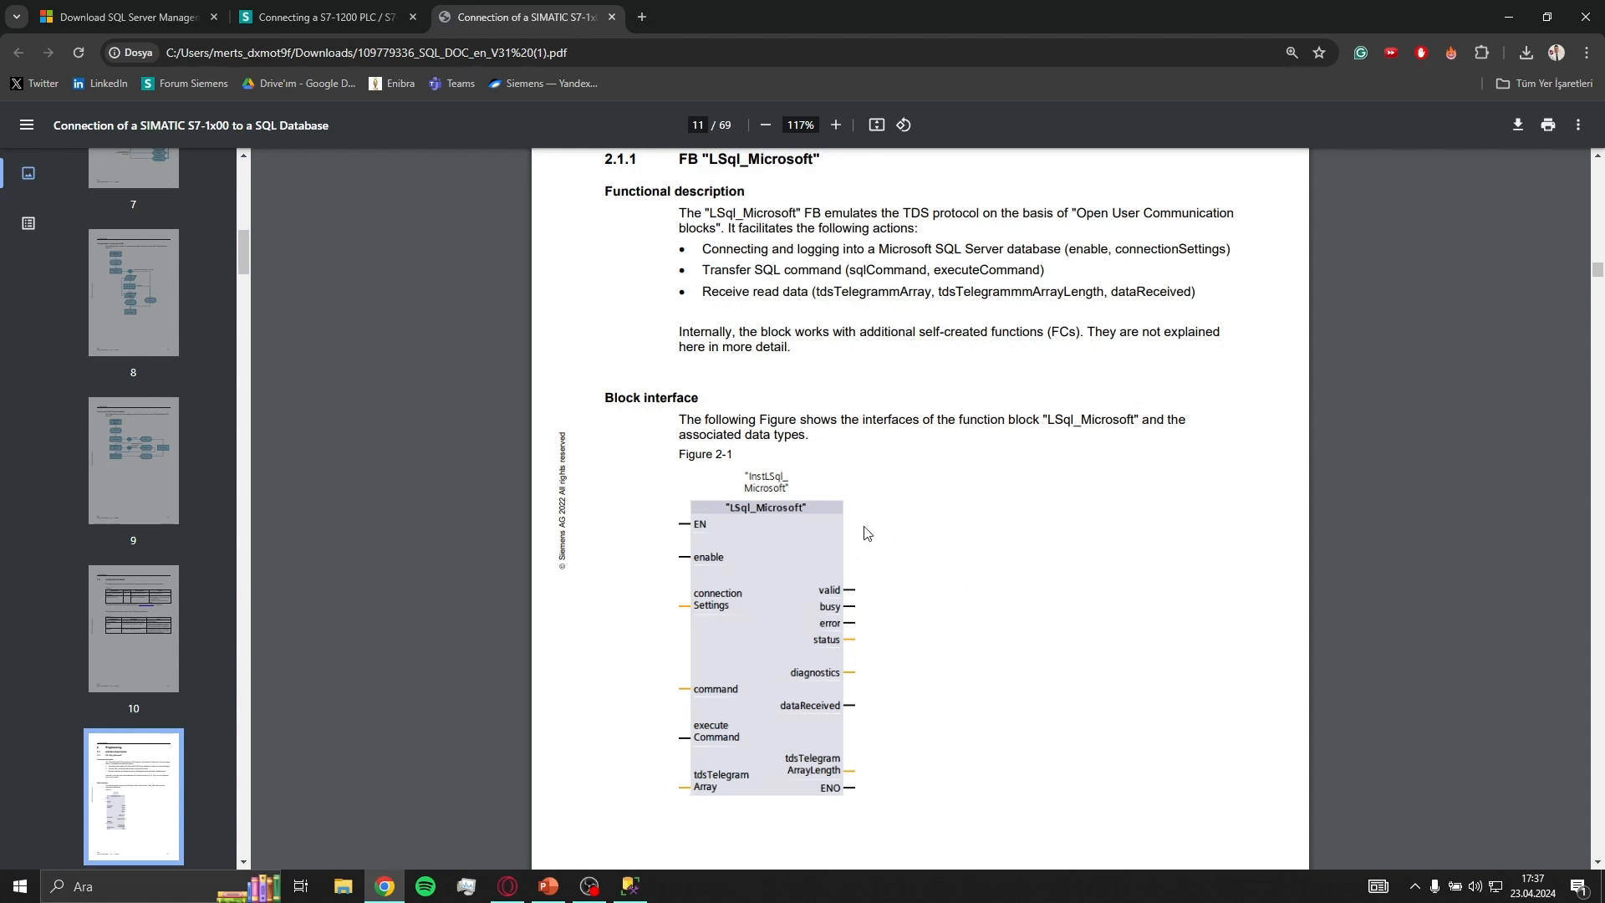
Review the block interface figure and the table of inputs and outputs of the "LSql_Microsoft" FB.
{"action": "scroll", "coordinate": [944, 556], "scroll_direction": "down", "scroll_amount": 5}
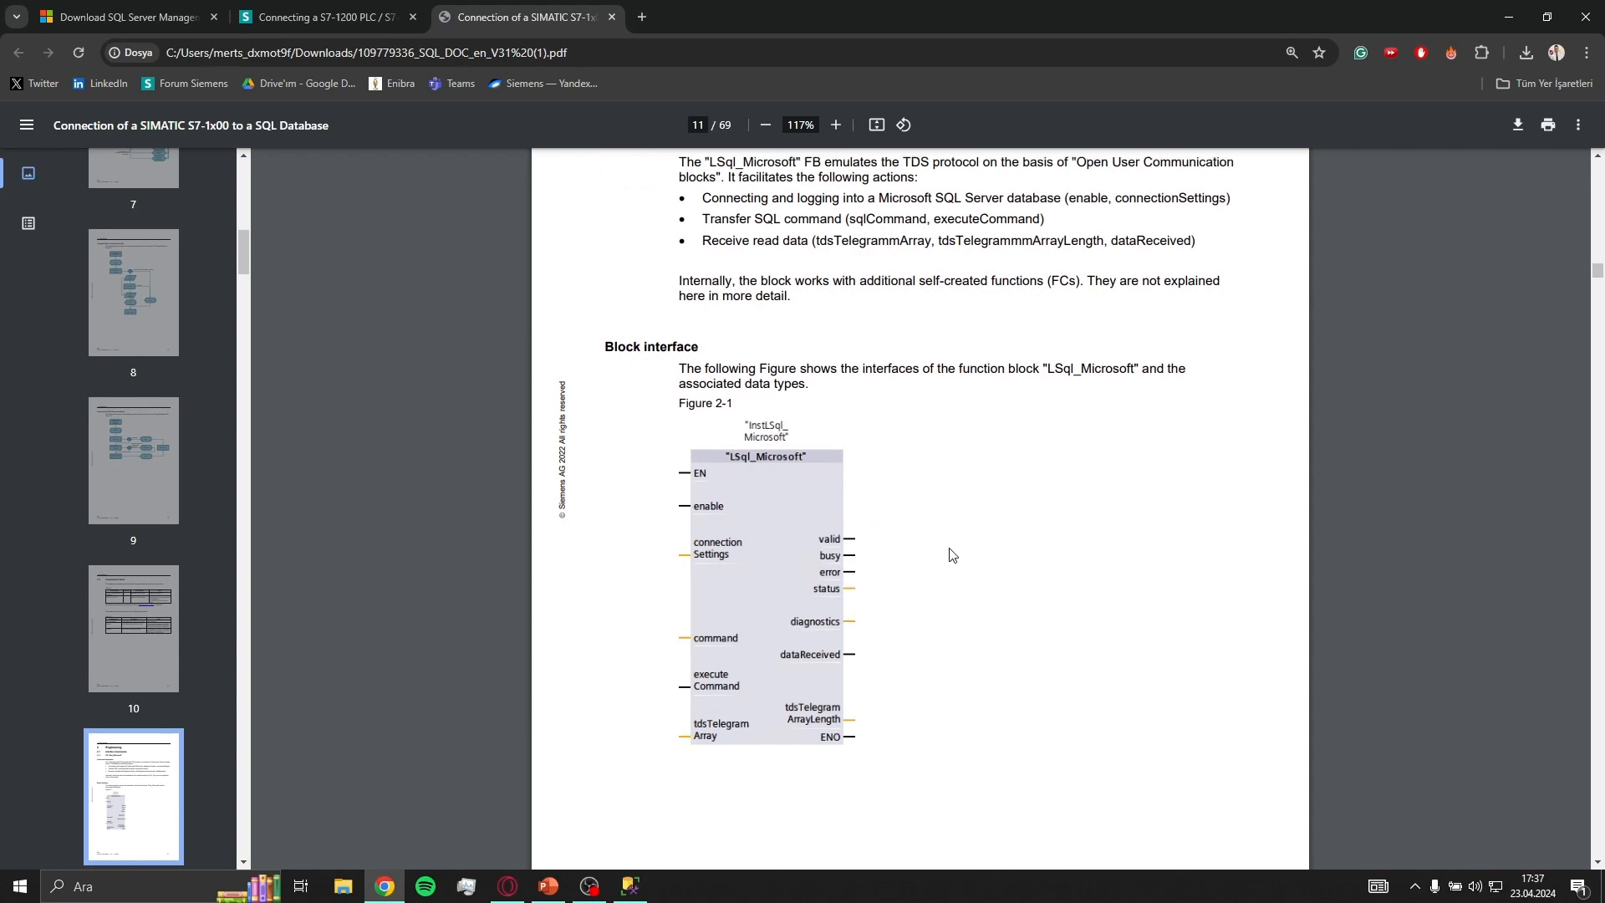
{"action": "scroll", "coordinate": [952, 554], "scroll_direction": "down", "scroll_amount": 5}
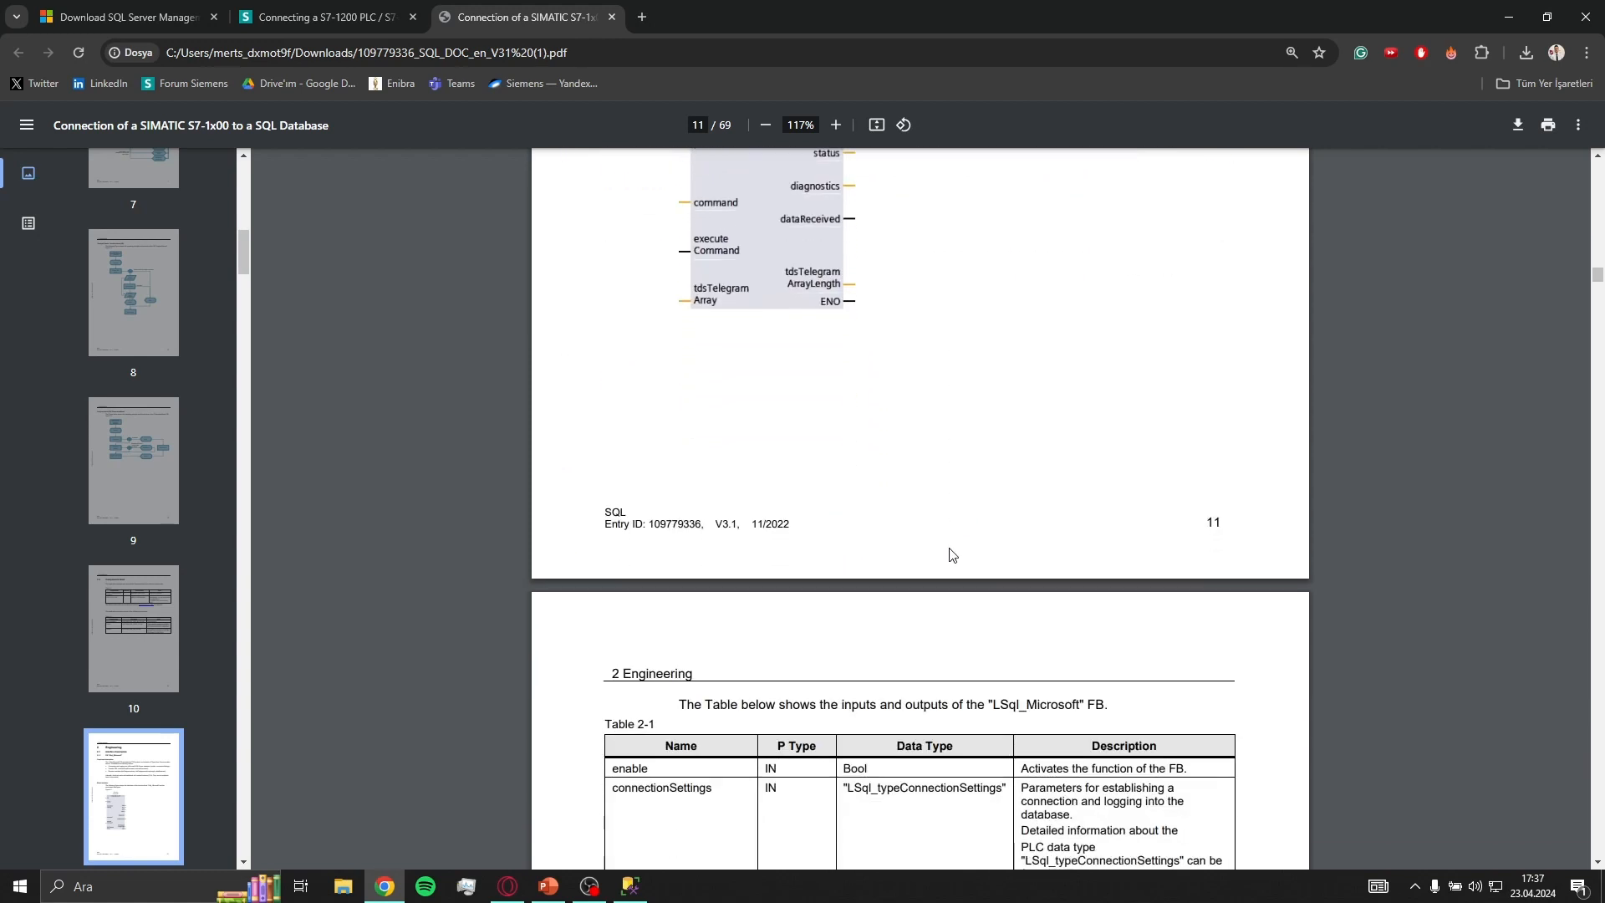
{"action": "scroll", "coordinate": [830, 619], "scroll_direction": "down", "scroll_amount": 14}
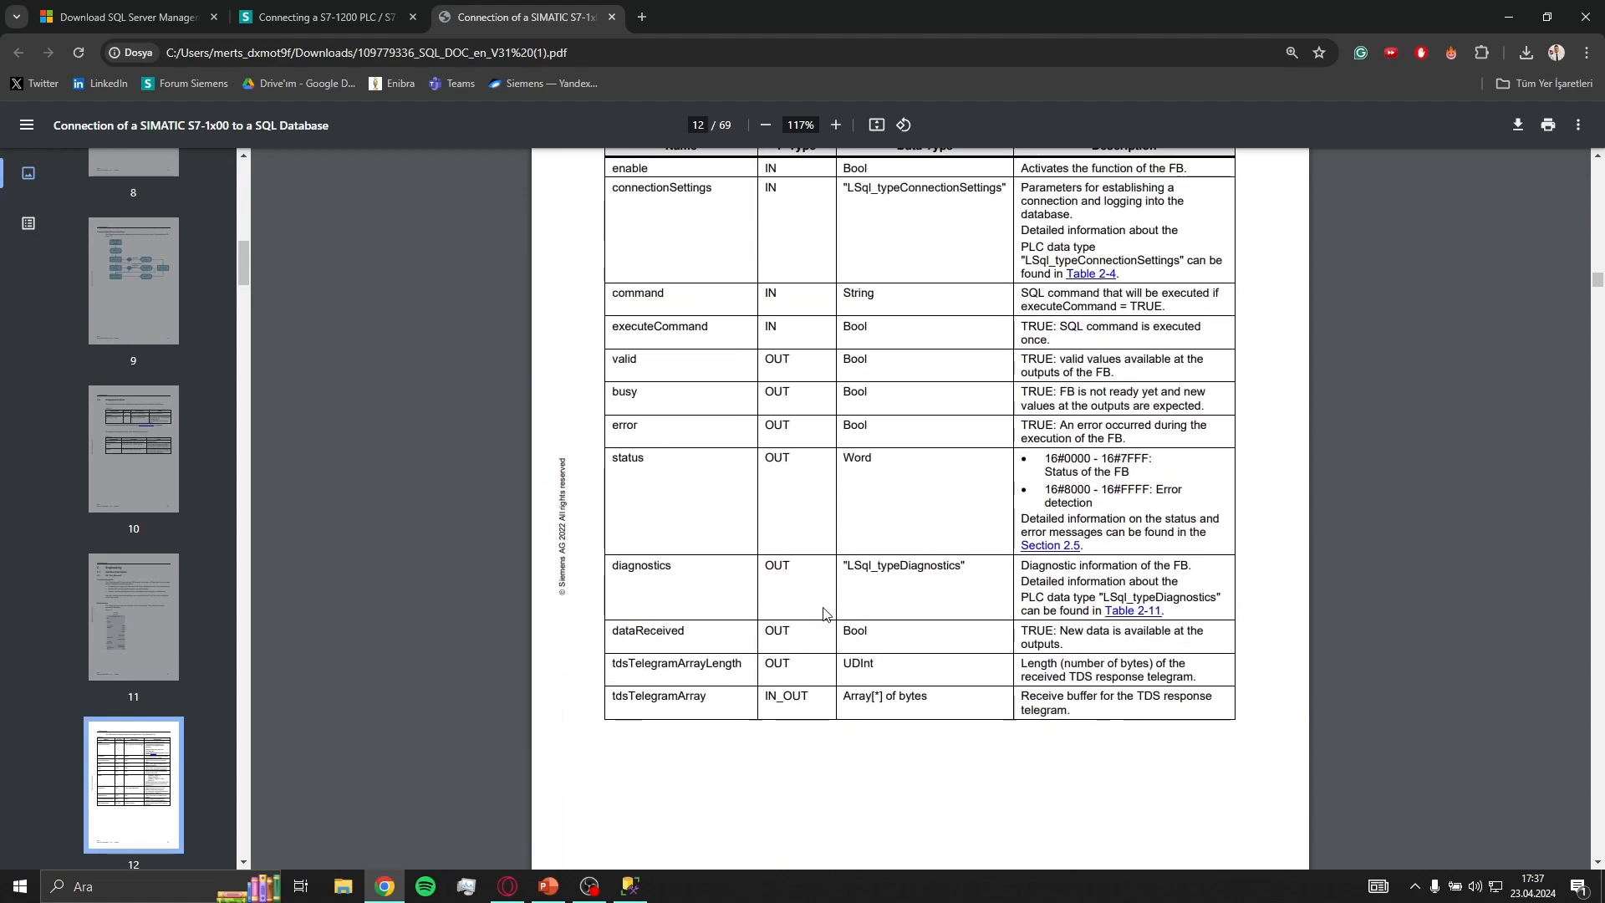
{"action": "middle_click", "coordinate": [940, 642]}
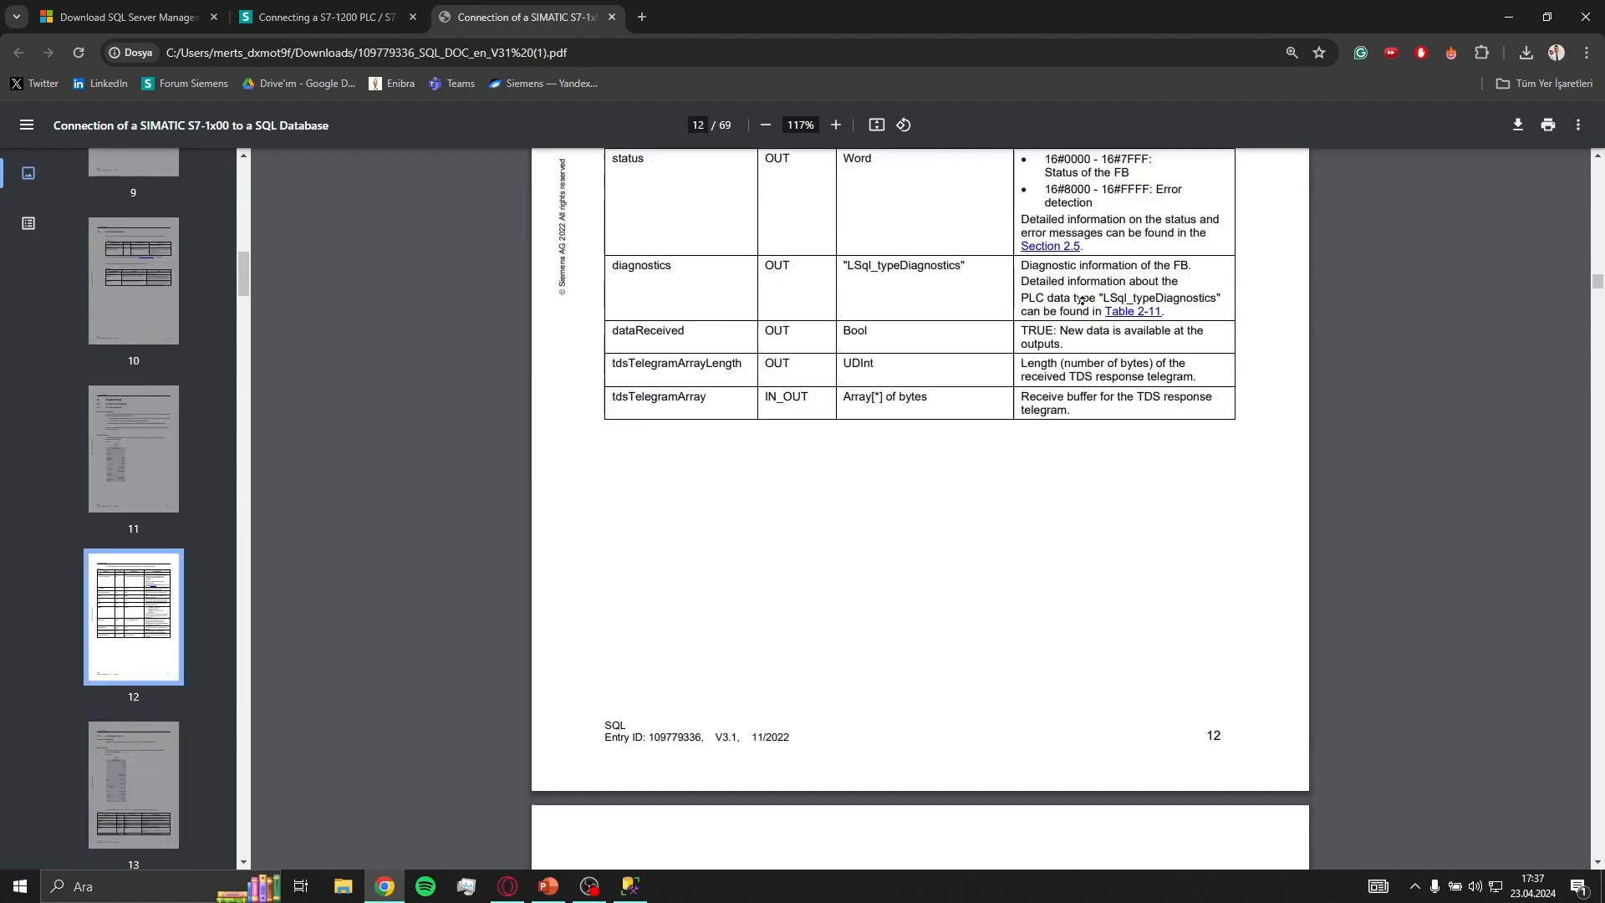
Return to the table of contents and open section 3.1, Fundamentals of Microsoft SQL Server 2019 Express.
{"action": "middle_click", "coordinate": [1061, 502]}
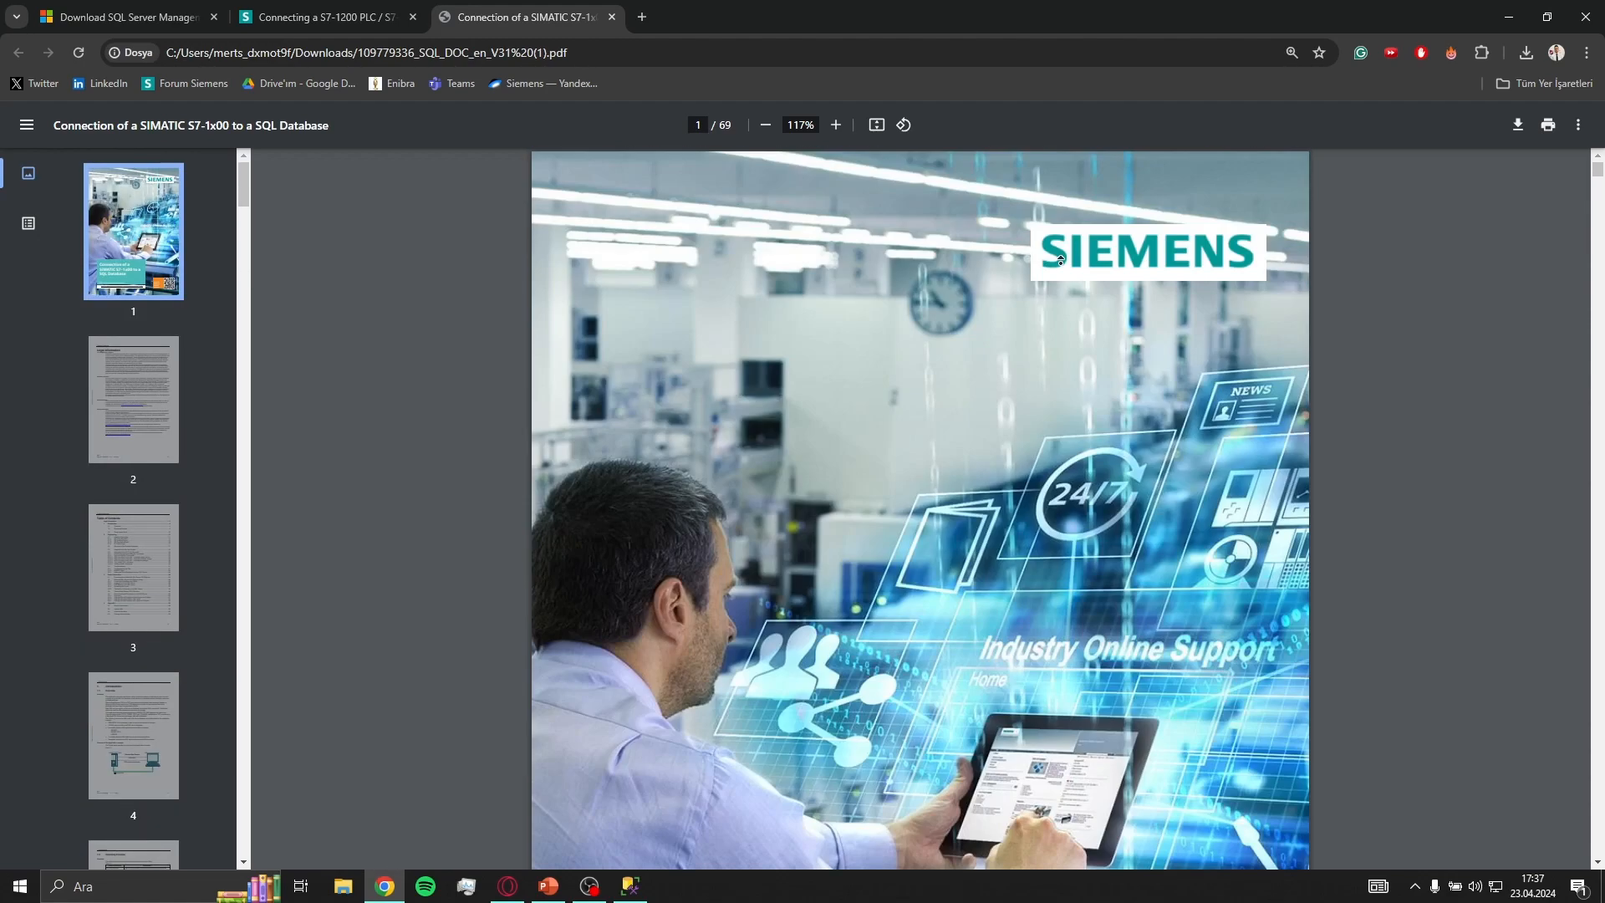
{"action": "middle_click", "coordinate": [1059, 276]}
{"action": "scroll", "coordinate": [1036, 518], "scroll_direction": "down", "scroll_amount": 20}
{"action": "scroll", "coordinate": [1033, 522], "scroll_direction": "down", "scroll_amount": 6}
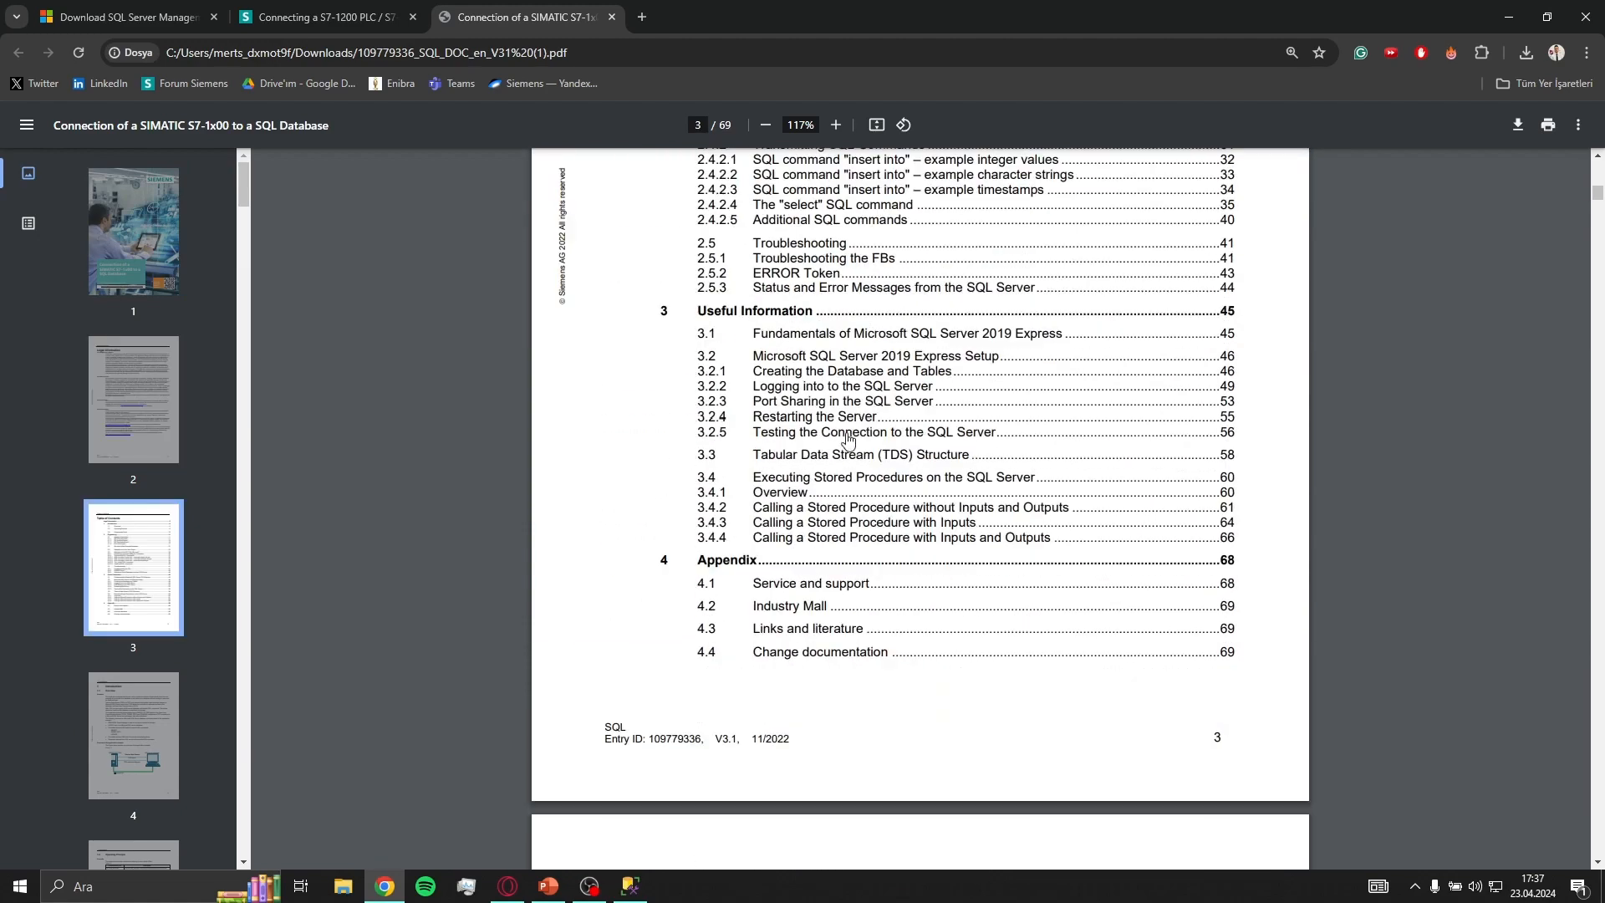
{"action": "scroll", "coordinate": [844, 439], "scroll_direction": "up", "scroll_amount": 1}
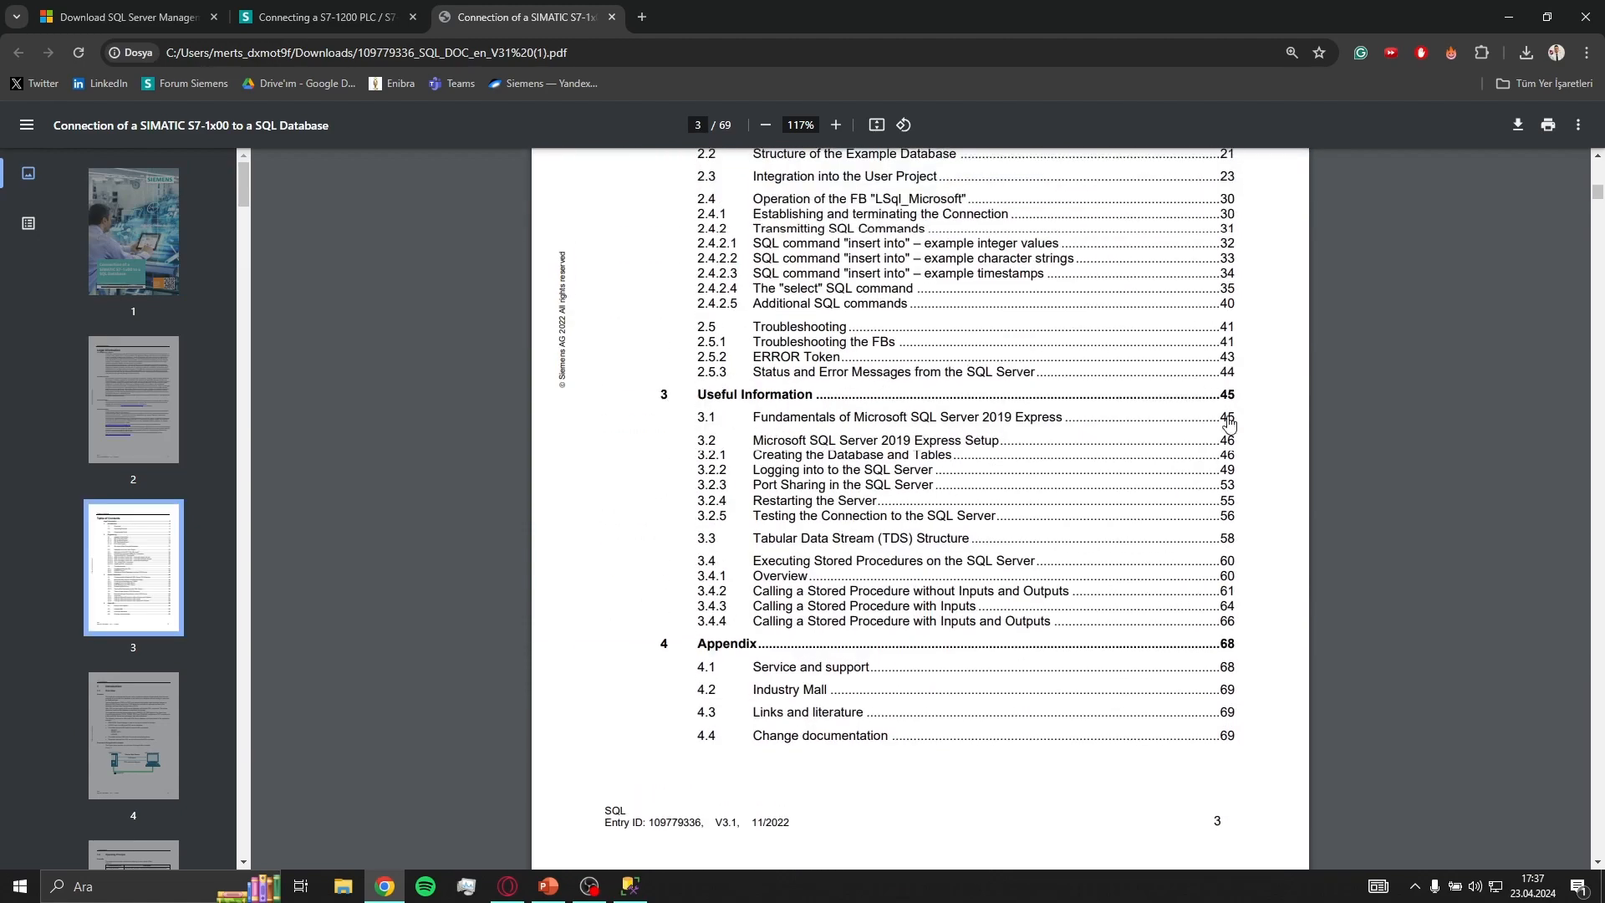
{"action": "left_click", "coordinate": [876, 417]}
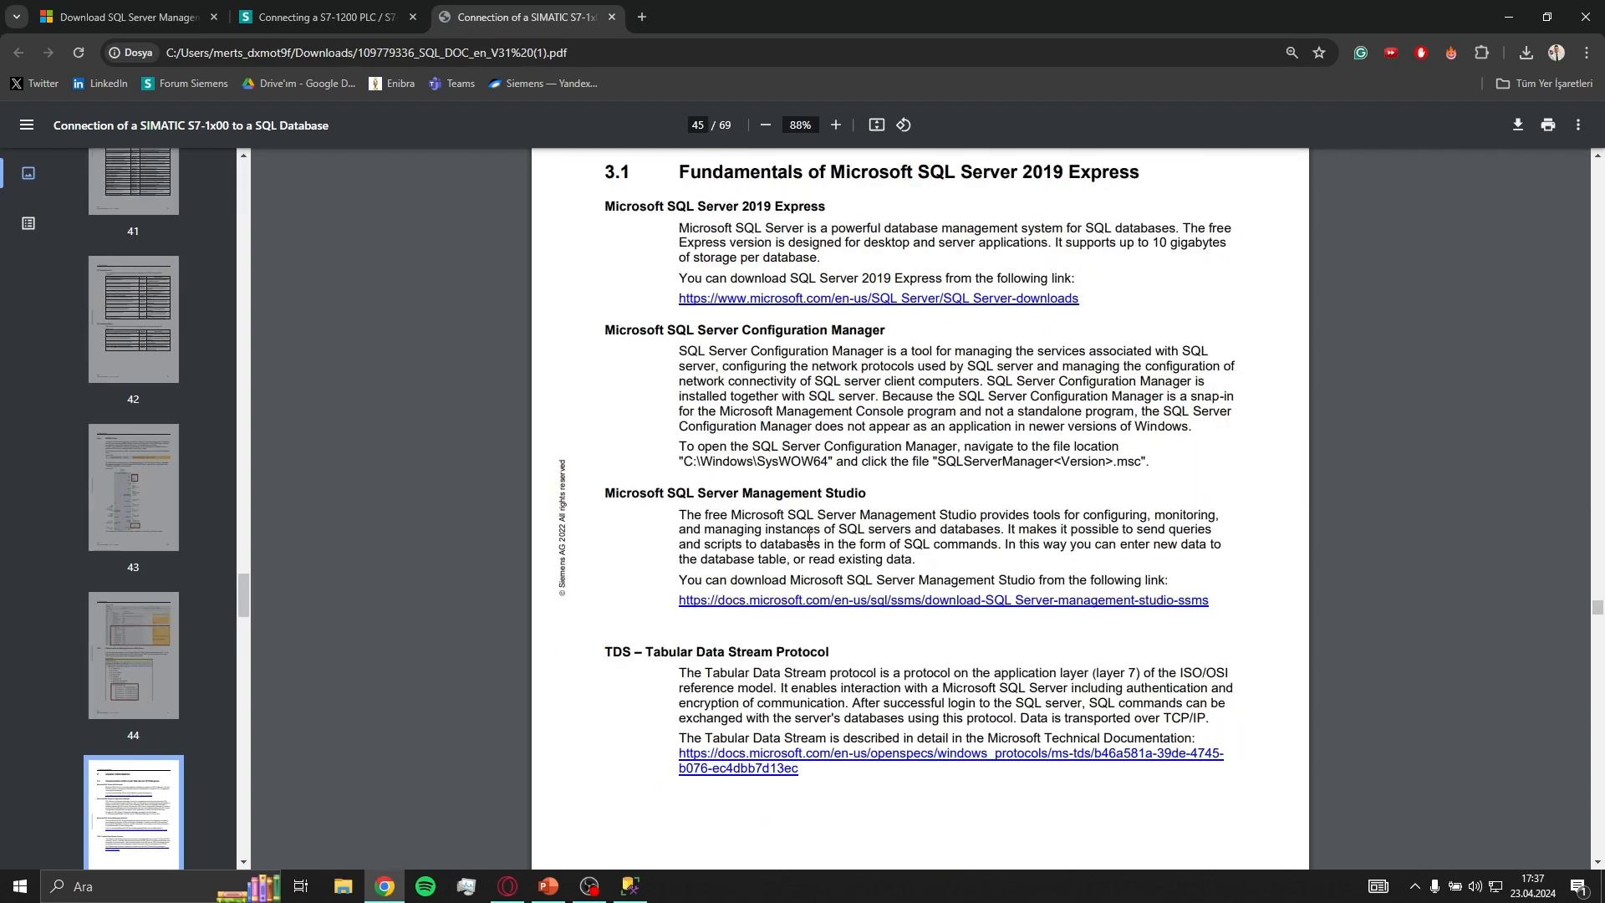
Examine the SQL Server 2019 Express fundamentals and the section 3.2.1 instructions for creating the database and tables.
{"action": "scroll", "coordinate": [809, 538], "scroll_direction": "down", "scroll_amount": 1}
{"action": "scroll", "coordinate": [909, 638], "scroll_direction": "down", "scroll_amount": 5}
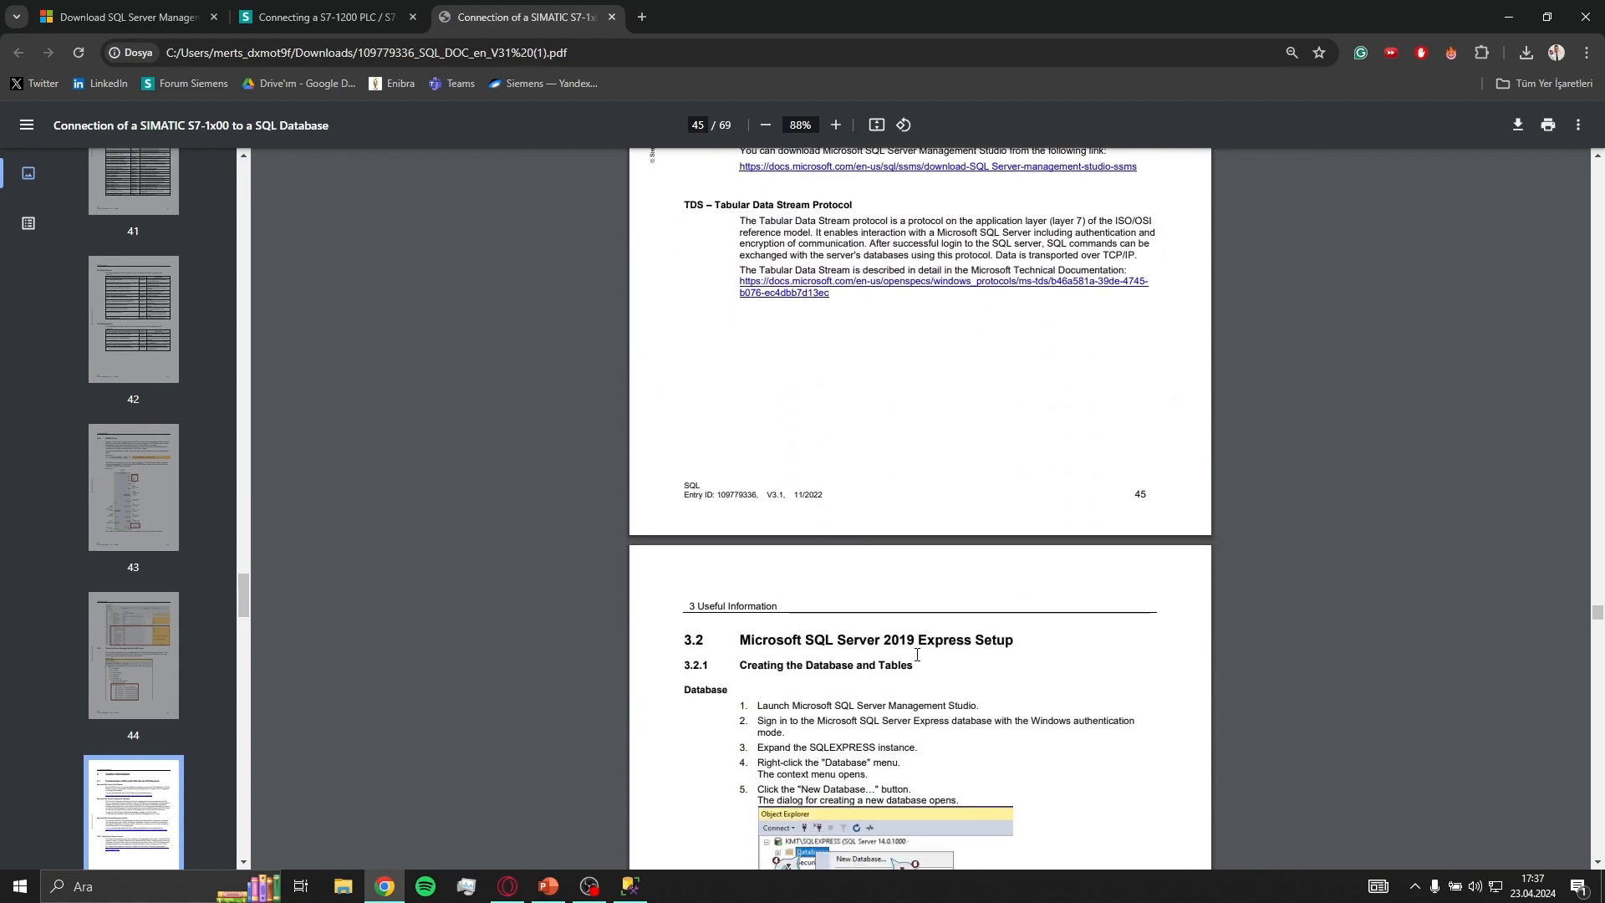
{"action": "scroll", "coordinate": [915, 652], "scroll_direction": "up", "scroll_amount": 2}
{"action": "scroll", "coordinate": [917, 655], "scroll_direction": "down", "scroll_amount": 2}
{"action": "scroll", "coordinate": [916, 654], "scroll_direction": "down", "scroll_amount": 5}
{"action": "scroll", "coordinate": [937, 580], "scroll_direction": "up", "scroll_amount": 2}
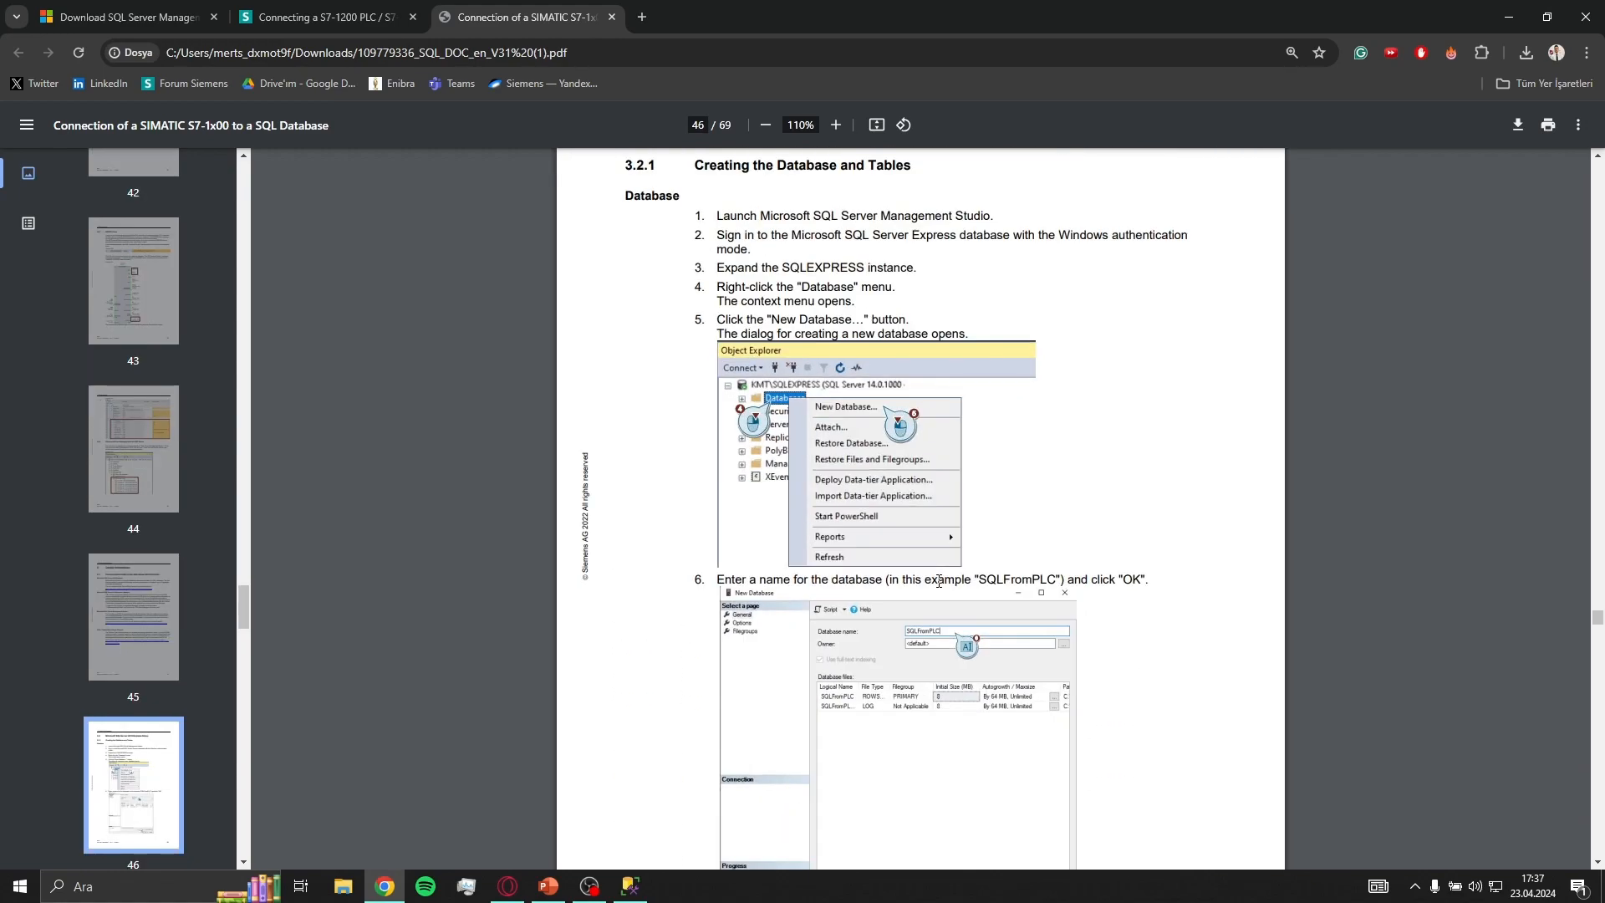
{"action": "scroll", "coordinate": [937, 580], "scroll_direction": "down", "scroll_amount": 15}
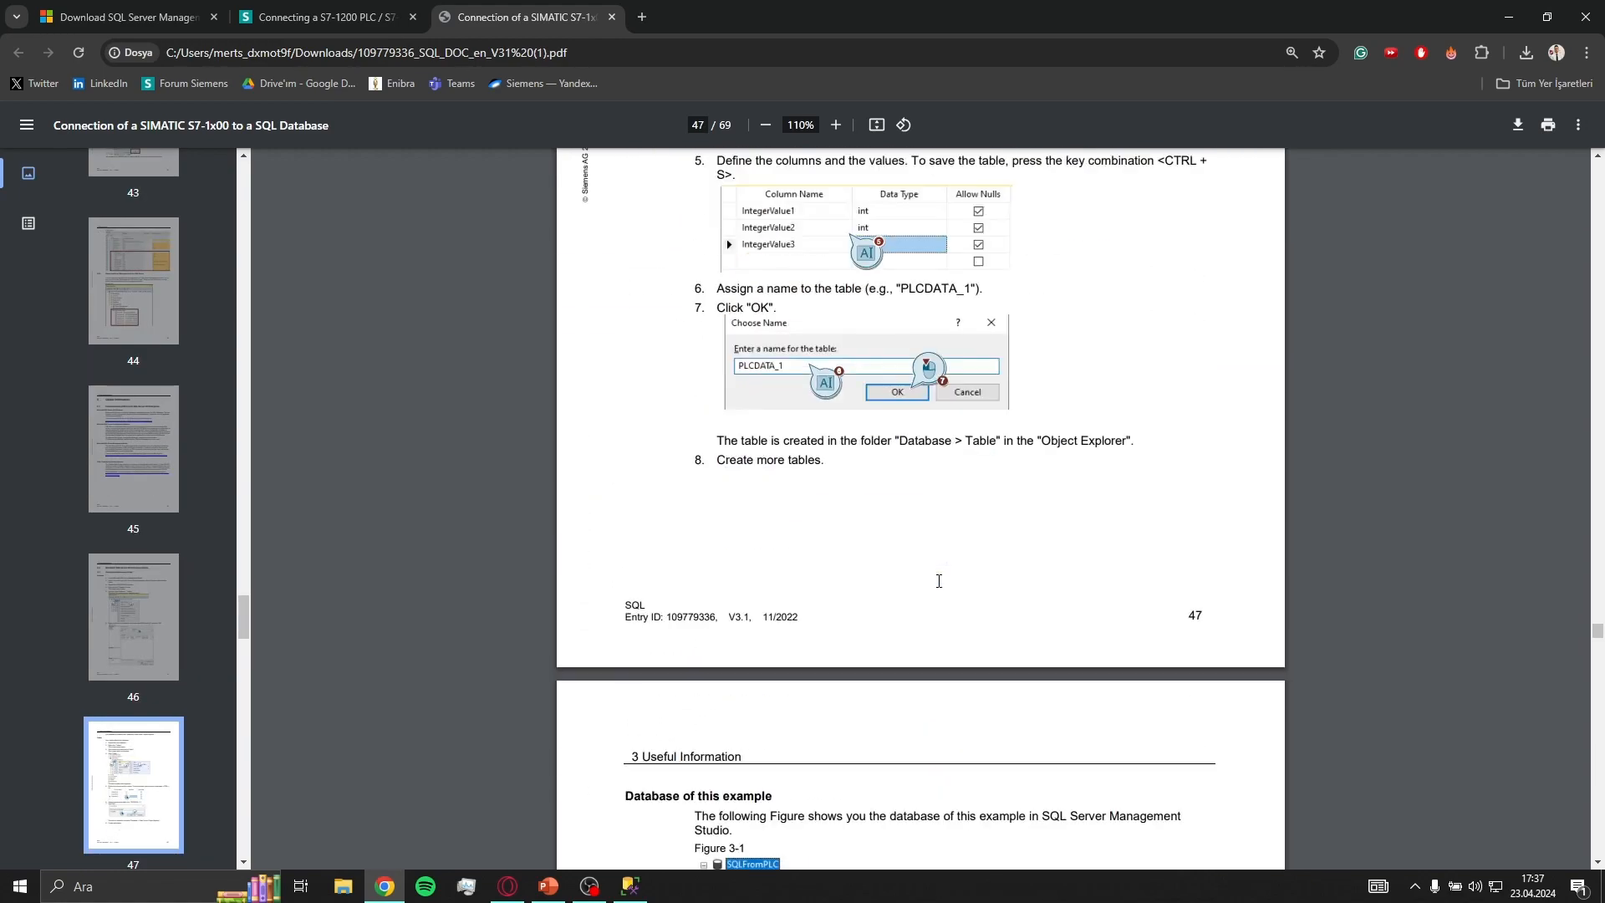
{"action": "scroll", "coordinate": [937, 580], "scroll_direction": "up", "scroll_amount": 6}
{"action": "scroll", "coordinate": [938, 580], "scroll_direction": "up", "scroll_amount": 15}
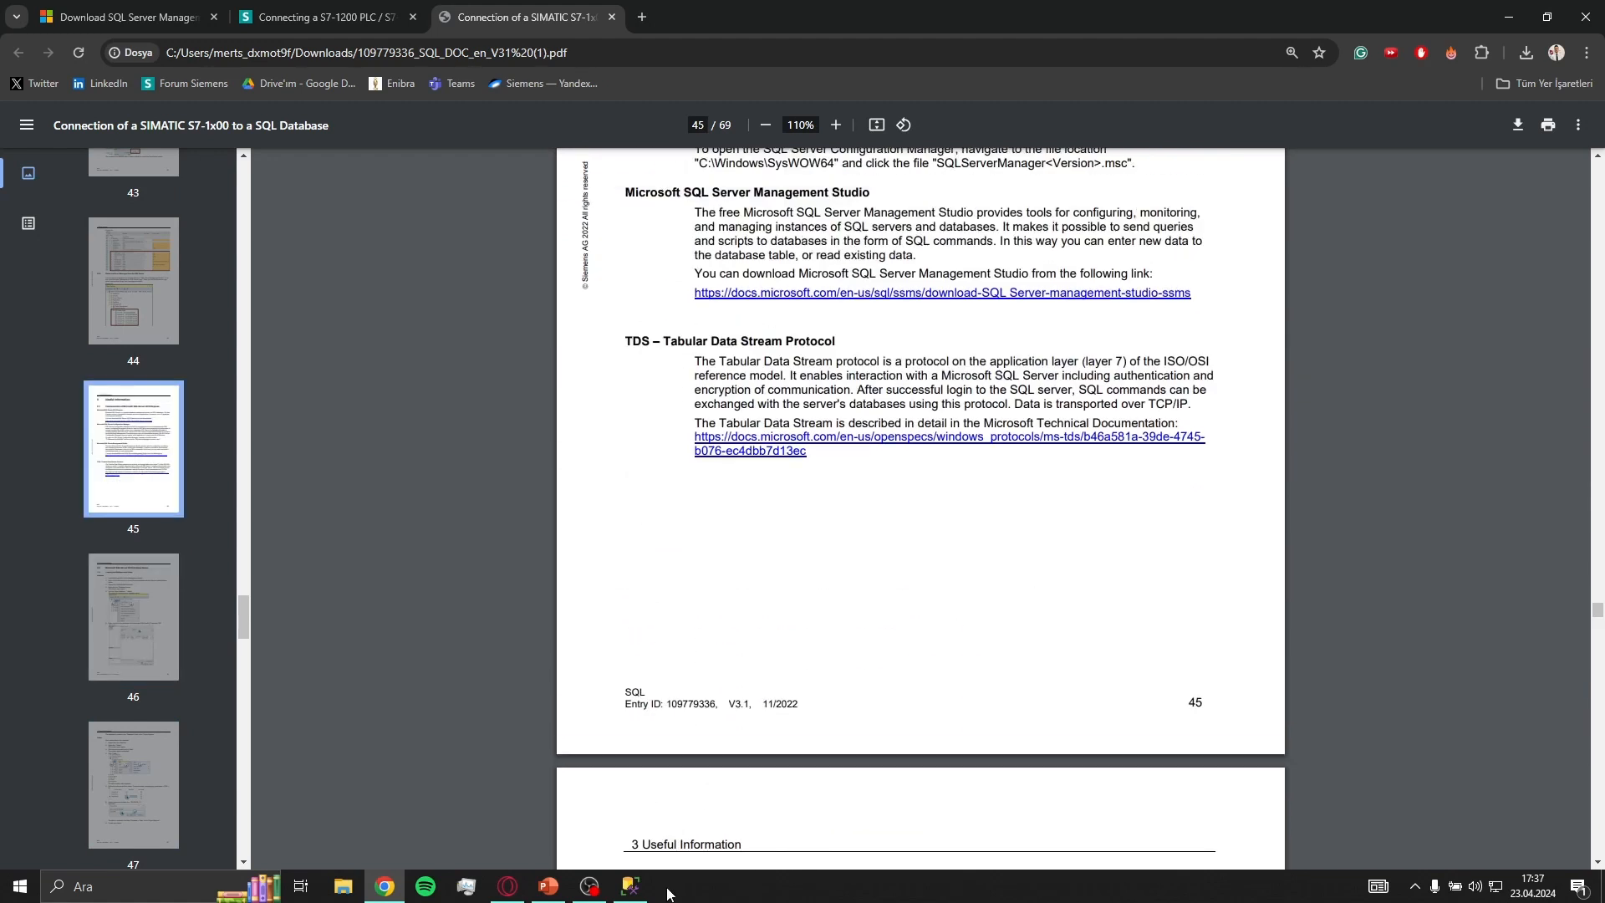
Bring up the Management Studio setup window to check the package and overall installation progress.
{"action": "left_click", "coordinate": [632, 890]}
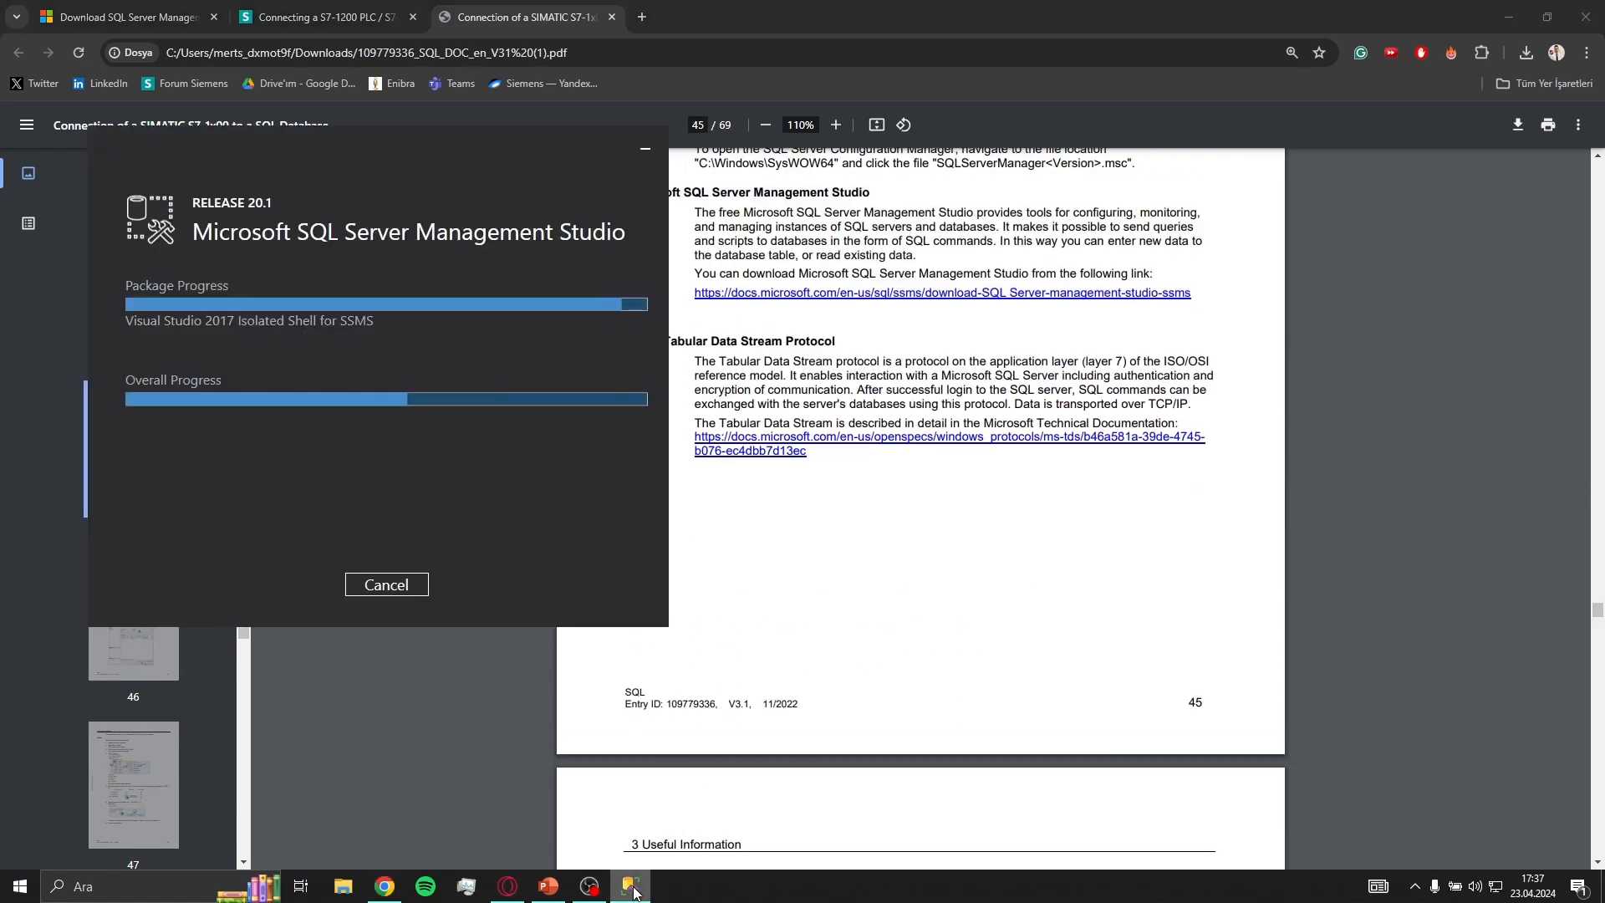
Close the completed Management Studio setup and launch SQL Server 2014 Configuration Manager.
{"action": "left_click_drag", "start_coordinate": [312, 147], "coordinate": [736, 221]}
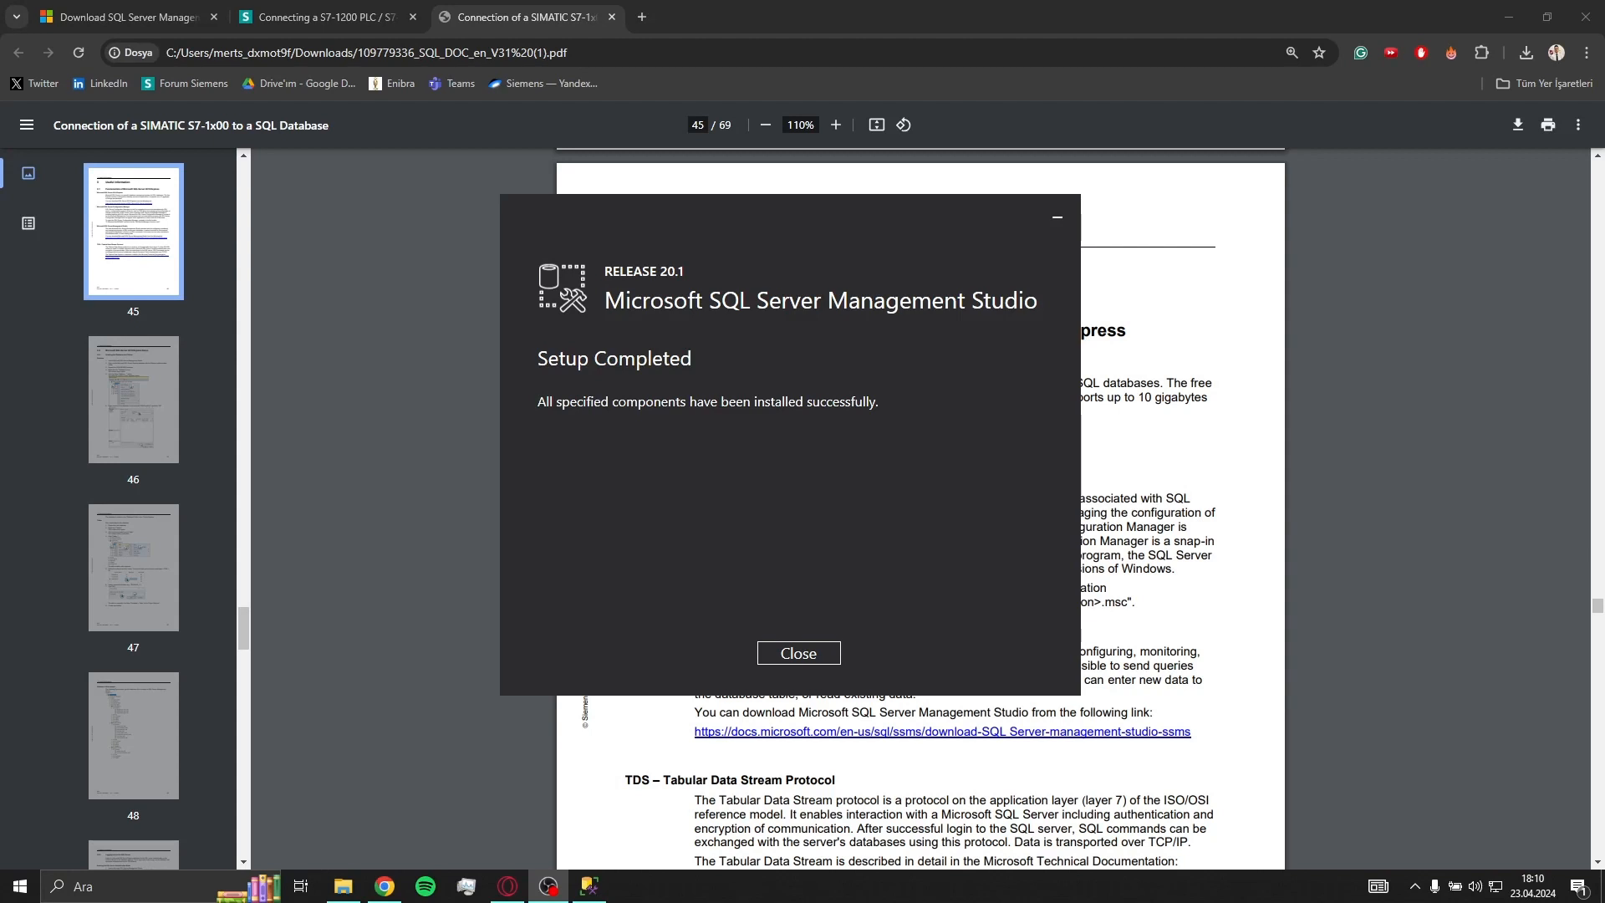
{"action": "left_click", "coordinate": [798, 653]}
{"action": "left_click", "coordinate": [92, 898]}
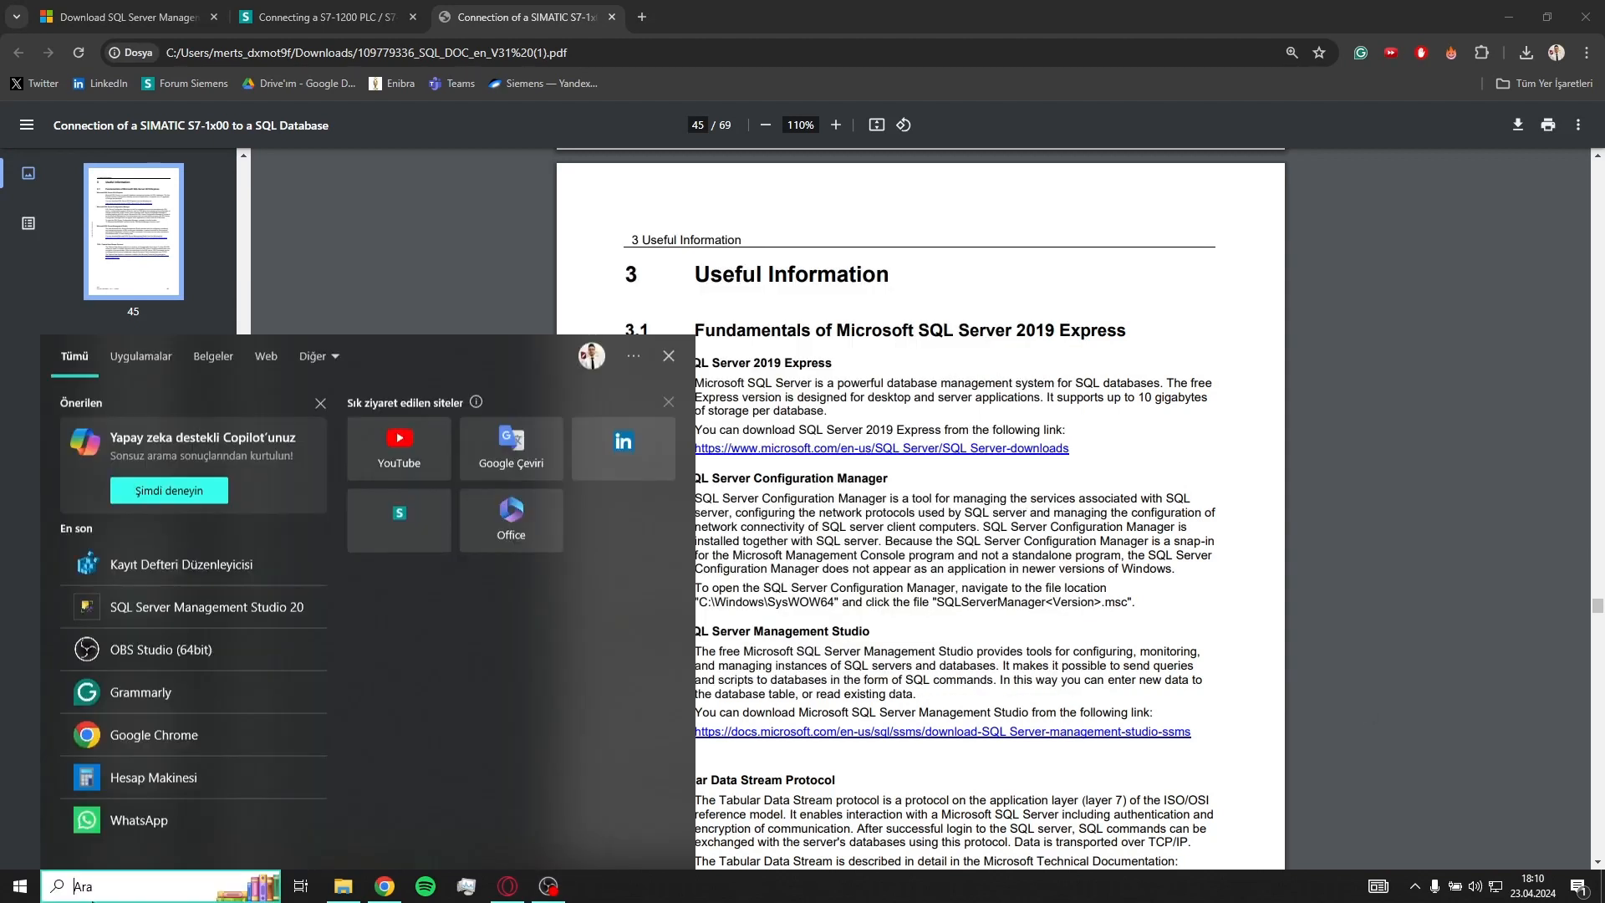
{"action": "type", "text": "sql server"}
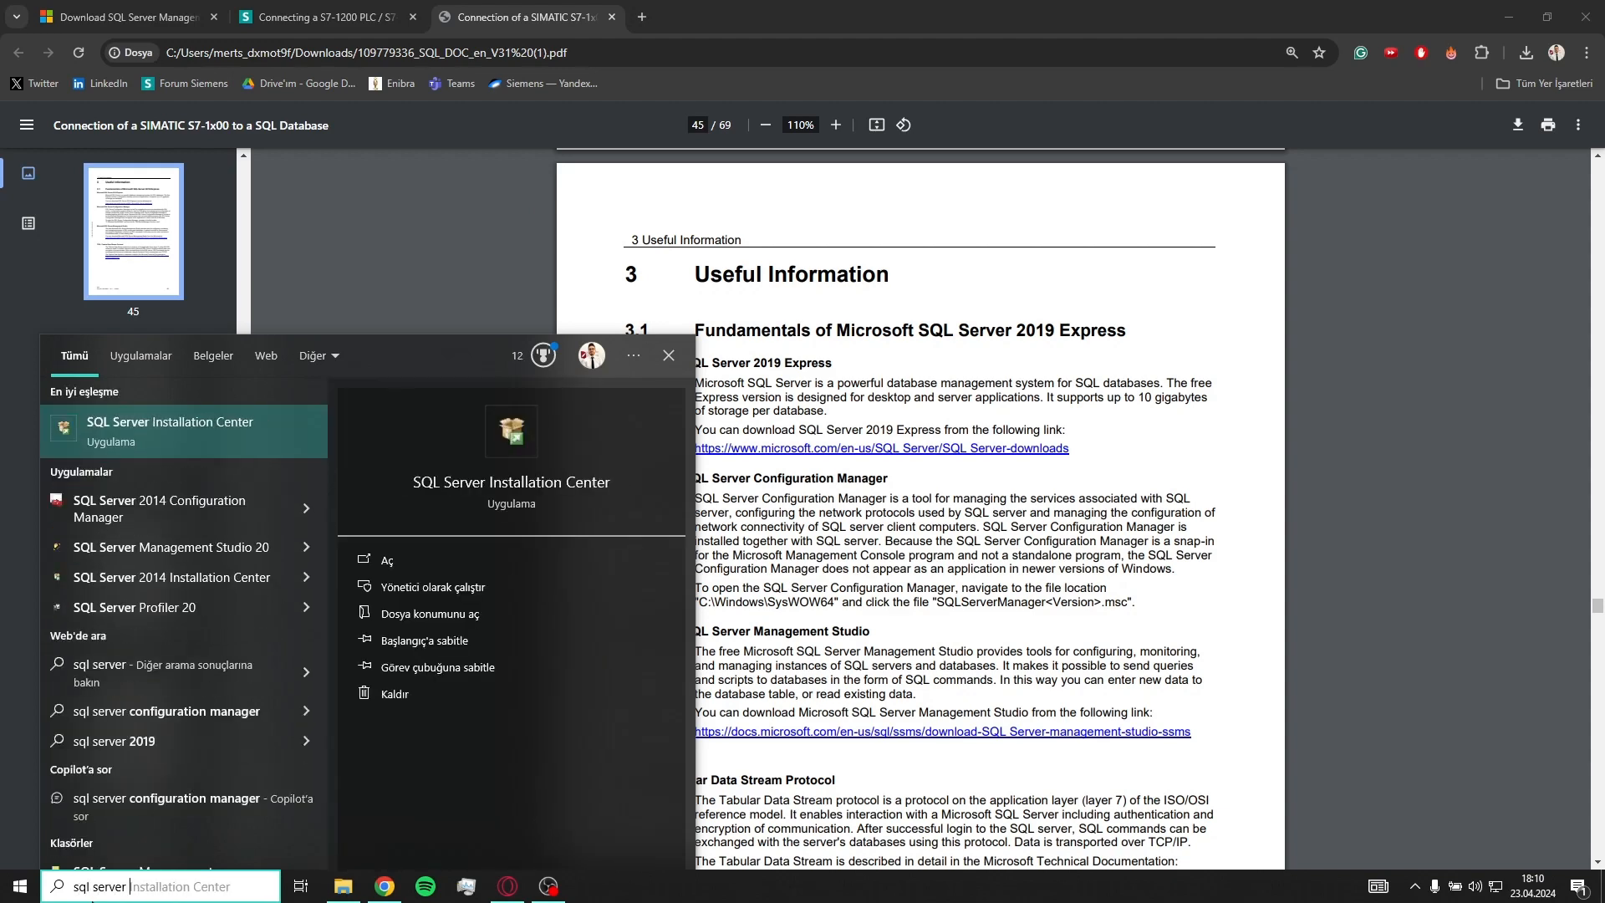
{"action": "key", "text": "Down"}
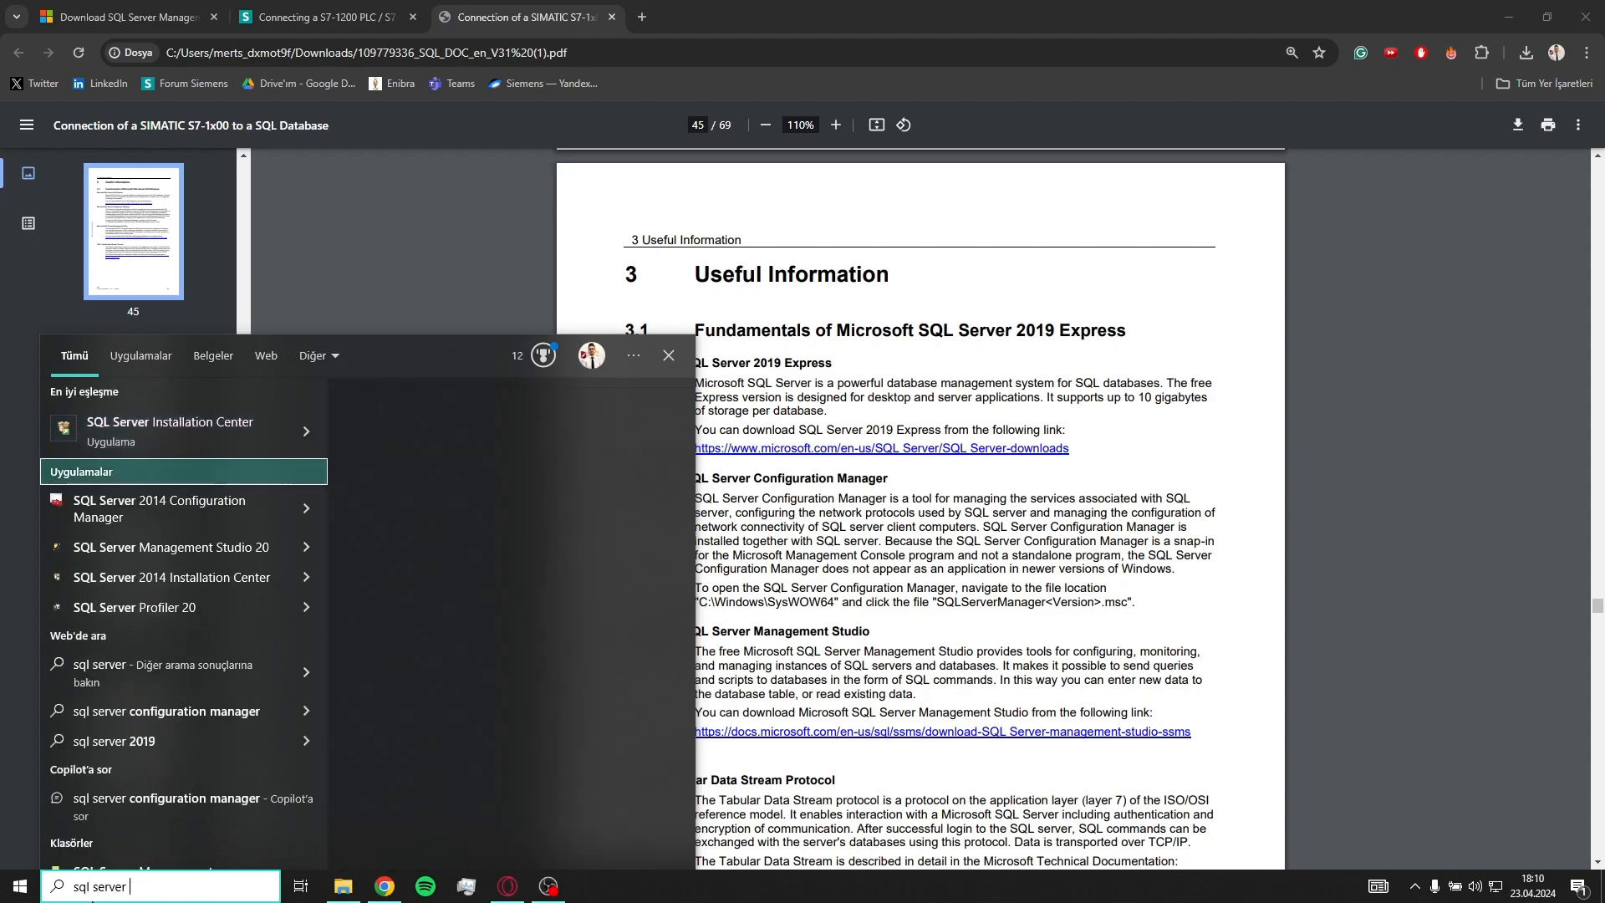
{"action": "key", "text": "Return"}
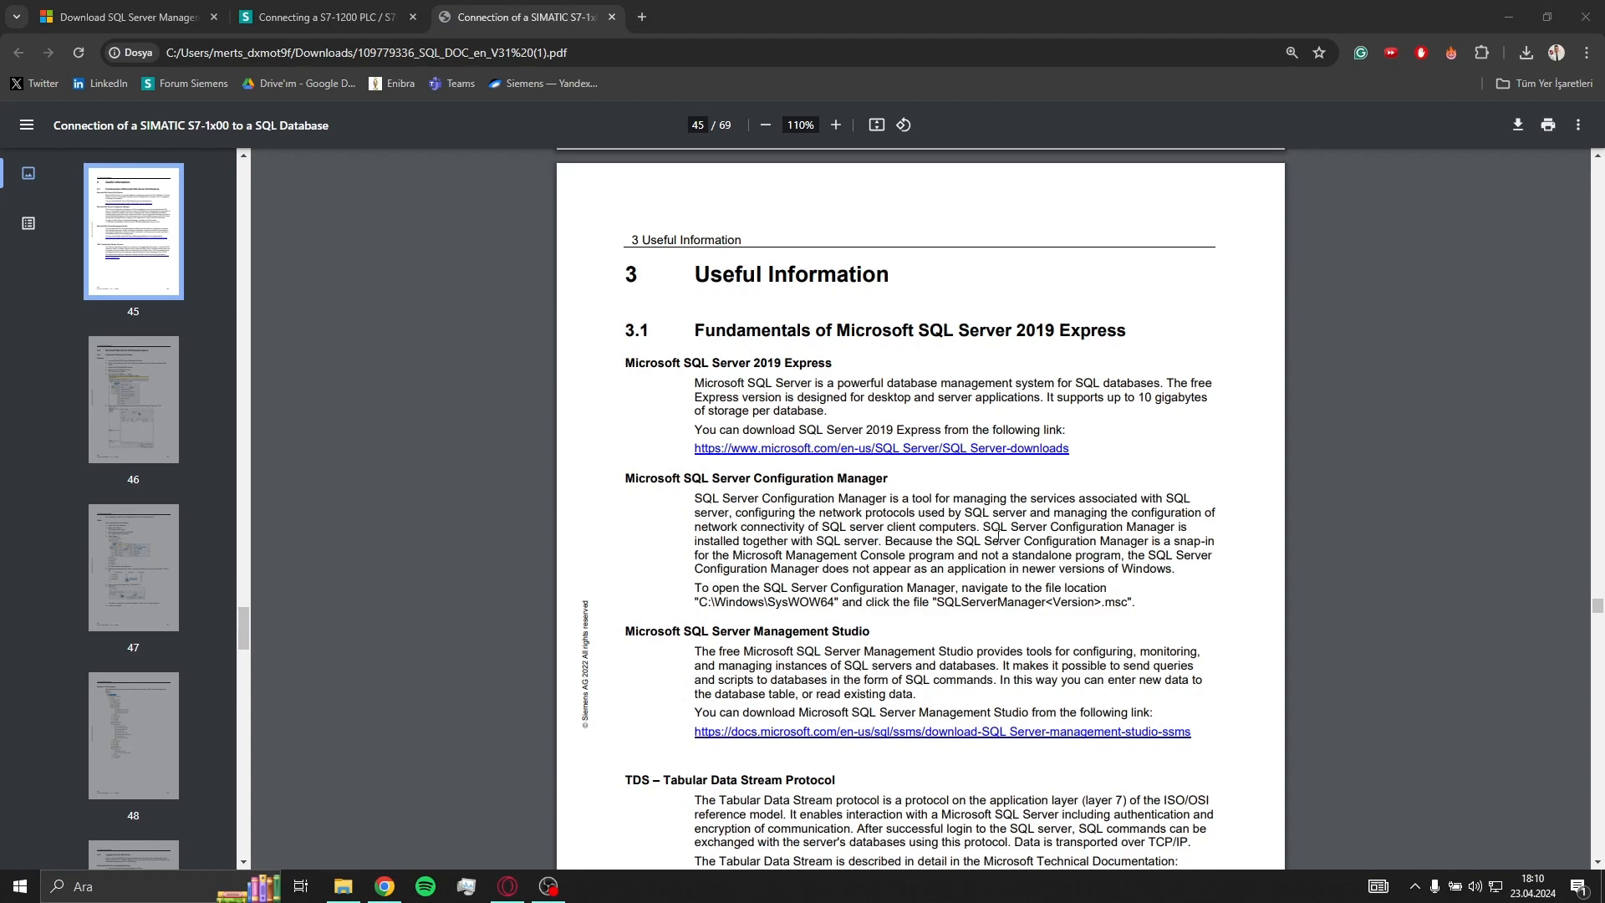
Read through the database, authentication and user permission instructions up to section 3.2.3, Port Sharing in the SQL Server.
{"action": "scroll", "coordinate": [920, 494], "scroll_direction": "down", "scroll_amount": 4}
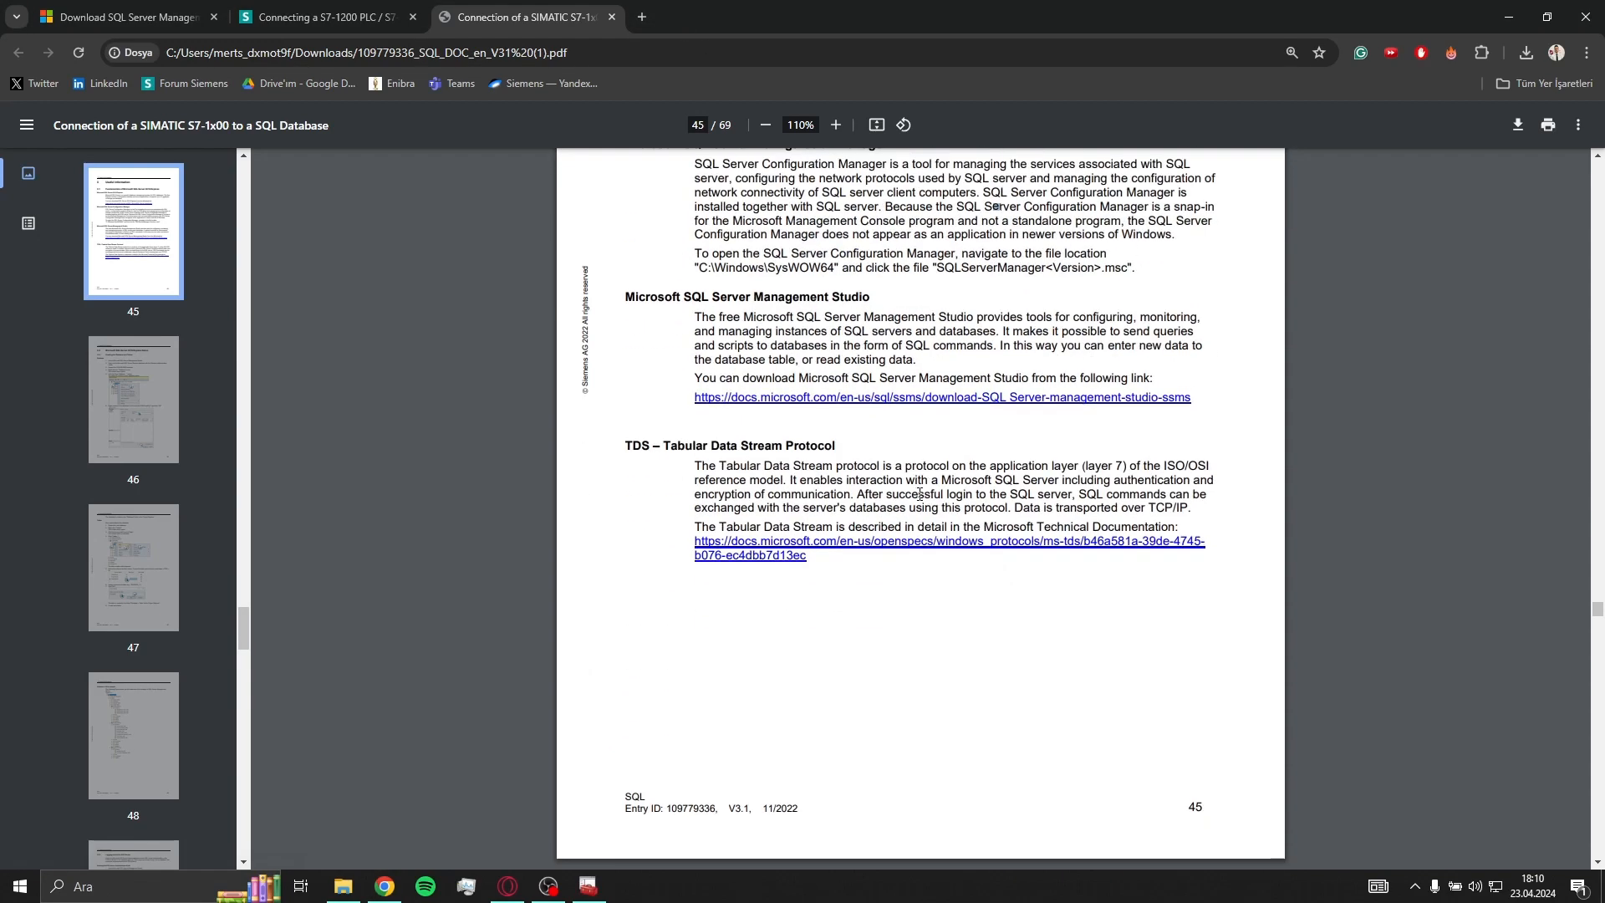
{"action": "scroll", "coordinate": [919, 493], "scroll_direction": "down", "scroll_amount": 12}
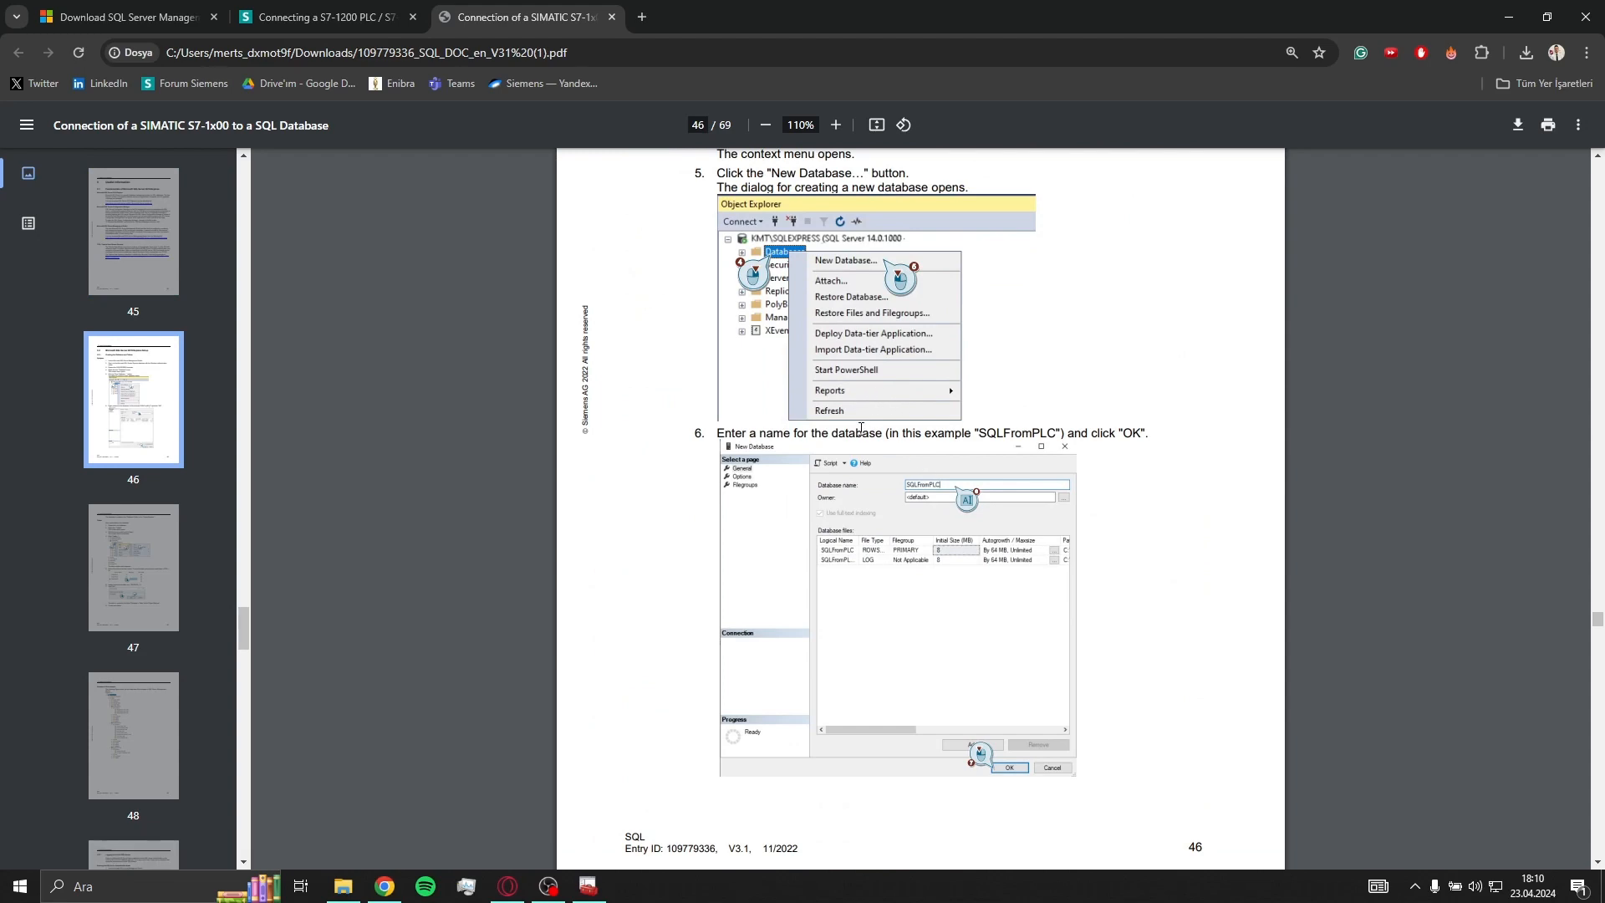
{"action": "scroll", "coordinate": [861, 429], "scroll_direction": "up", "scroll_amount": 3}
{"action": "scroll", "coordinate": [869, 443], "scroll_direction": "down", "scroll_amount": 20}
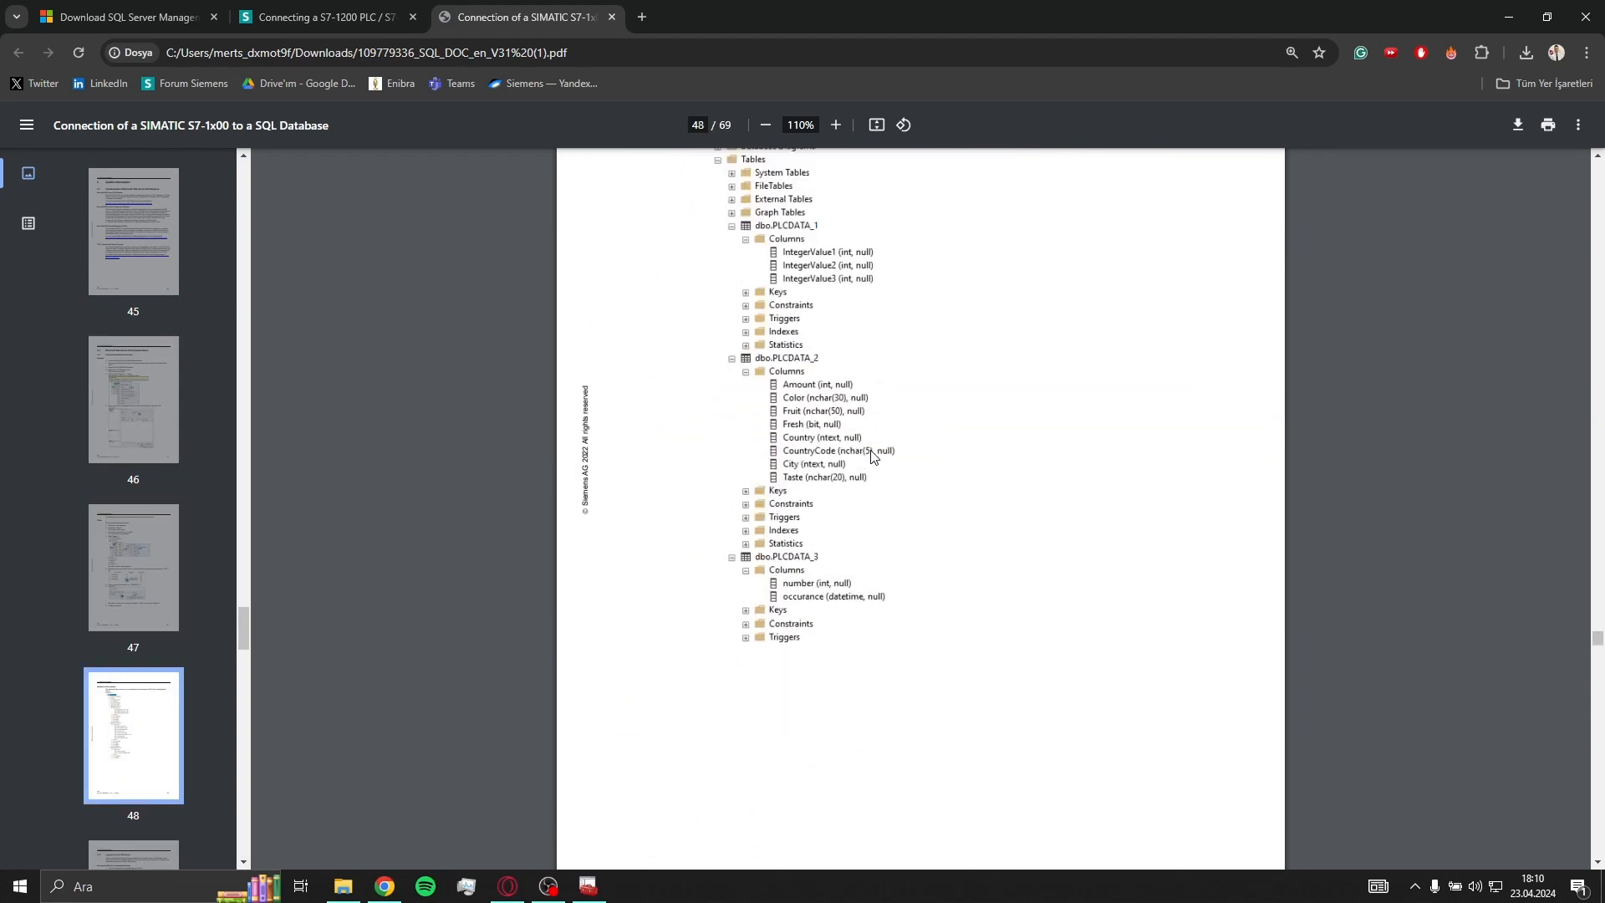
{"action": "scroll", "coordinate": [872, 456], "scroll_direction": "down", "scroll_amount": 20}
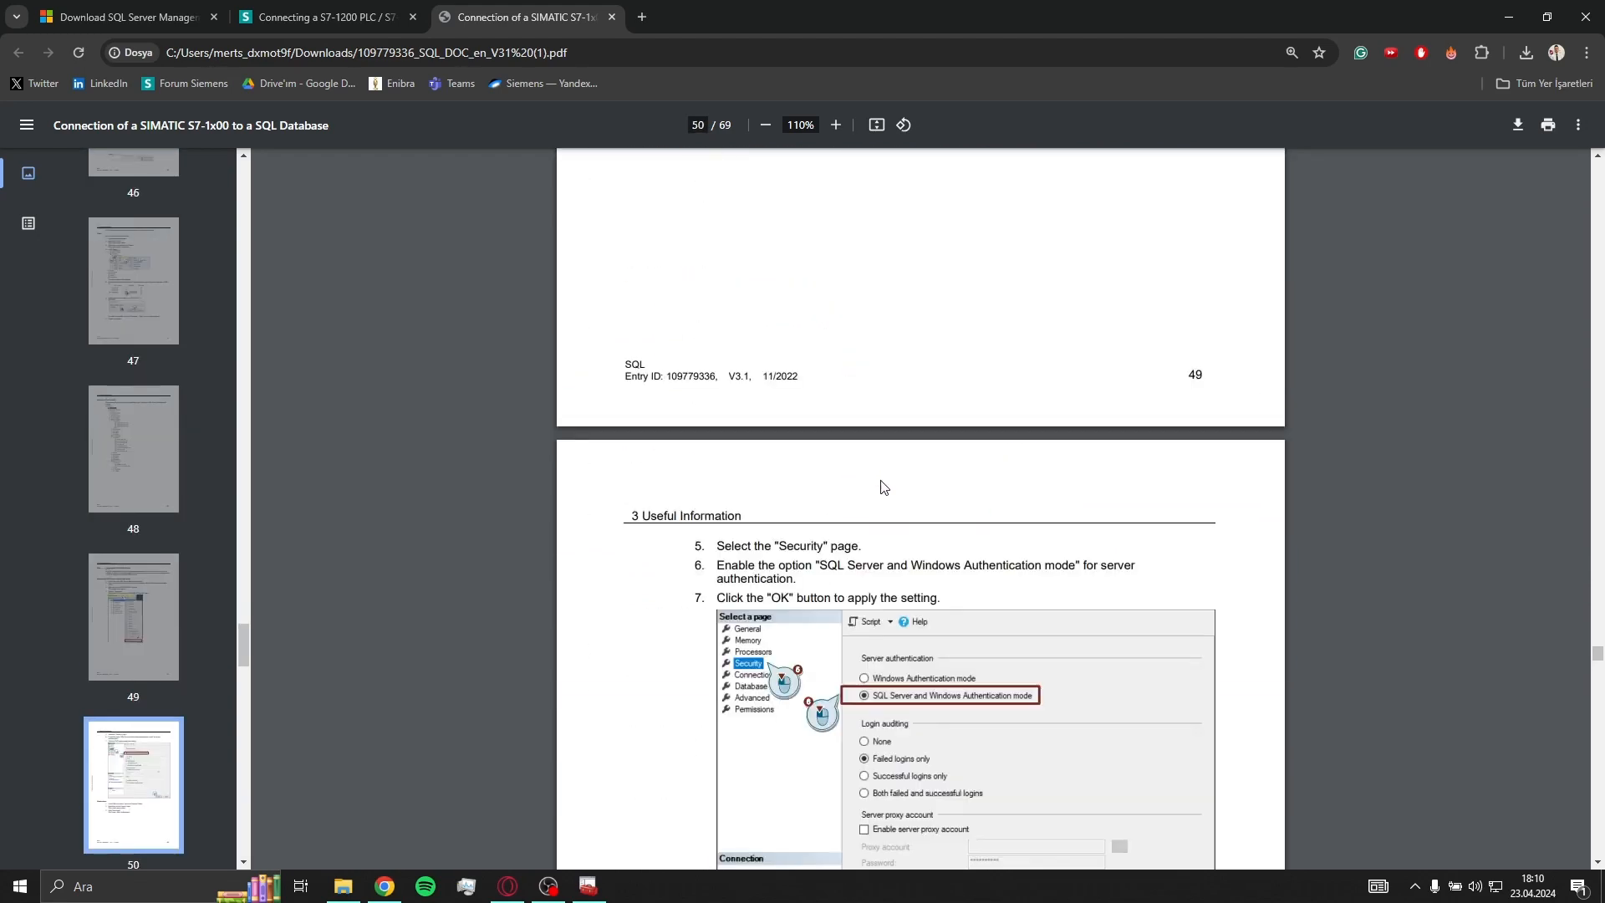
{"action": "scroll", "coordinate": [884, 486], "scroll_direction": "down", "scroll_amount": 20}
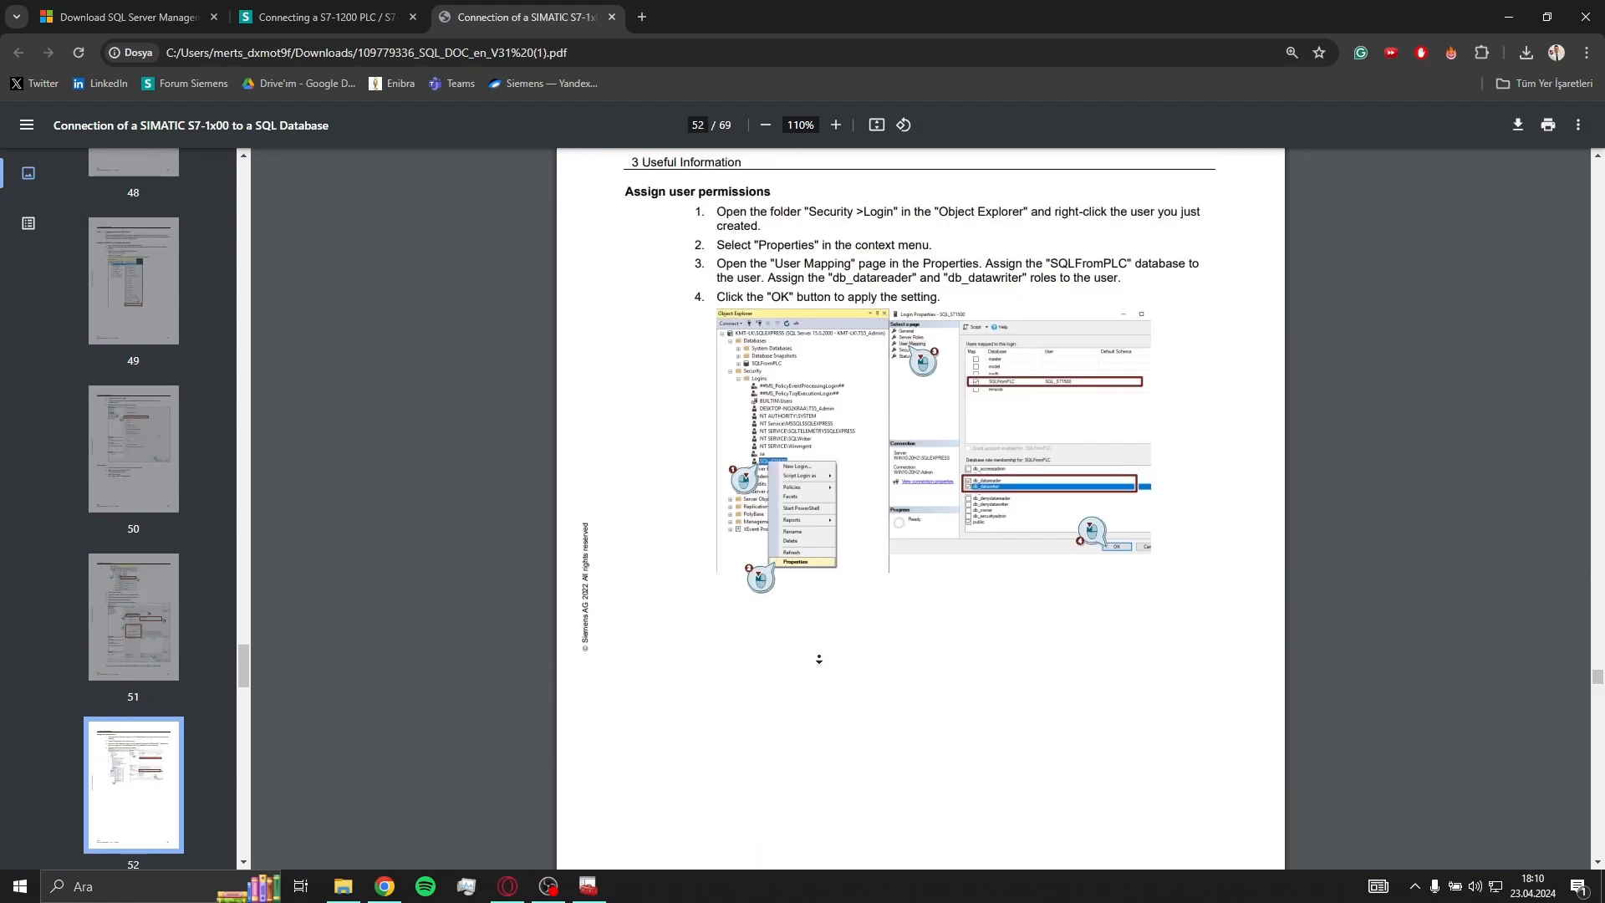
{"action": "scroll", "coordinate": [819, 659], "scroll_direction": "down", "scroll_amount": 12}
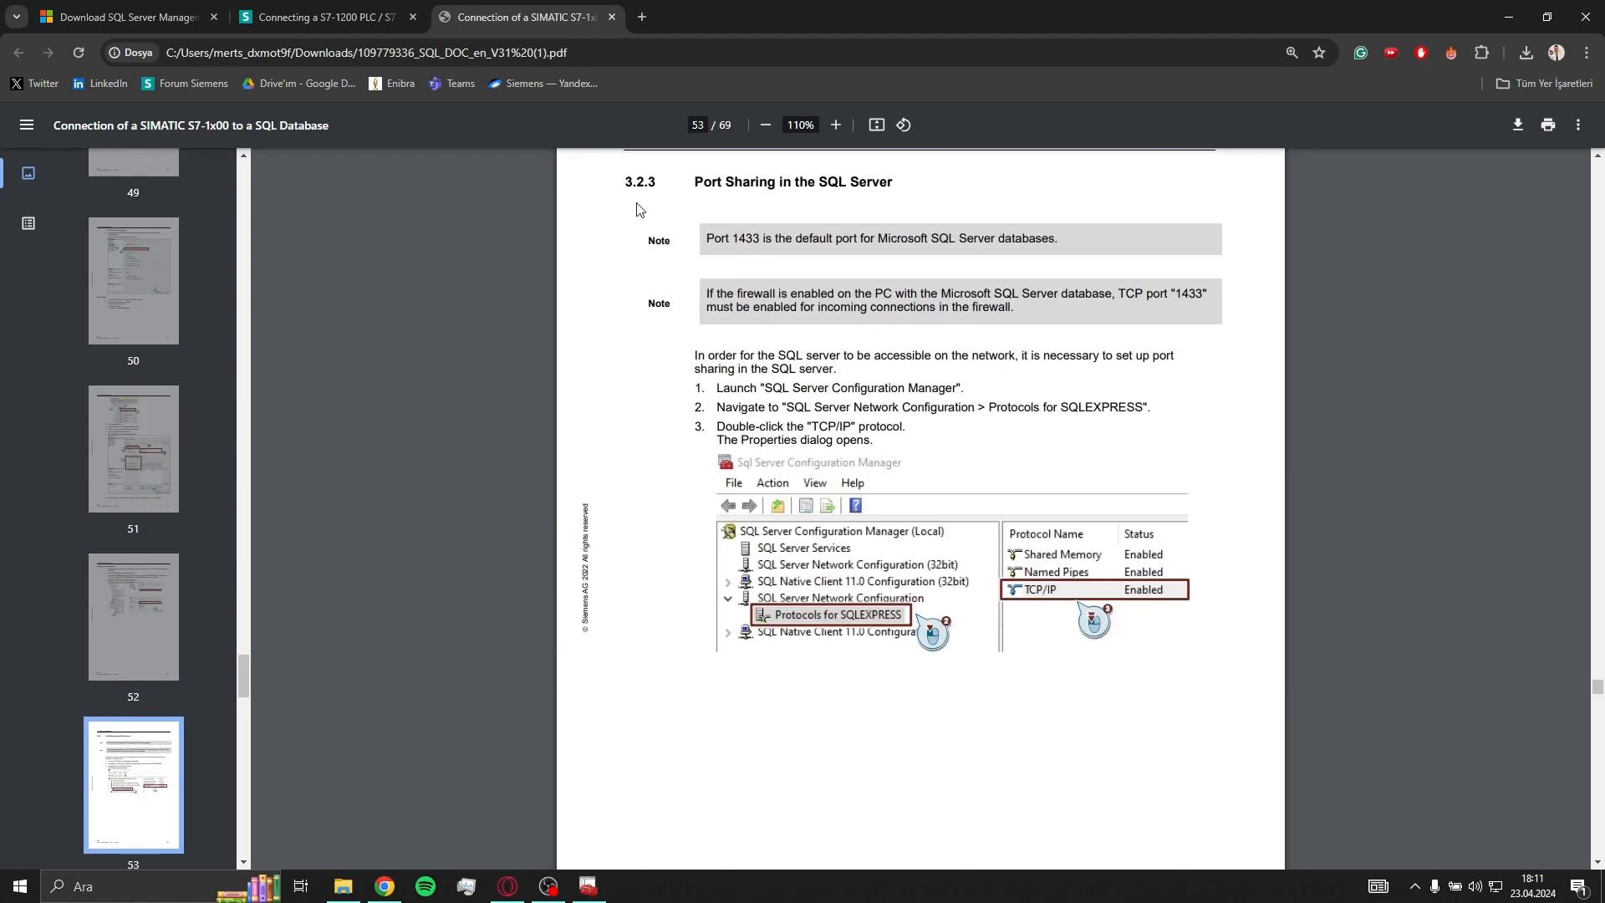
{"action": "left_click_drag", "start_coordinate": [704, 181], "coordinate": [759, 179]}
{"action": "left_click", "coordinate": [793, 193]}
Arrange SQL Server Configuration Manager and the section 3.2.3 port sharing instructions side by side.
{"action": "left_click", "coordinate": [588, 885]}
{"action": "left_click_drag", "start_coordinate": [352, 9], "coordinate": [1167, 275]}
{"action": "left_click", "coordinate": [710, 384]}
{"action": "scroll", "coordinate": [668, 422], "scroll_direction": "up", "scroll_amount": 2}
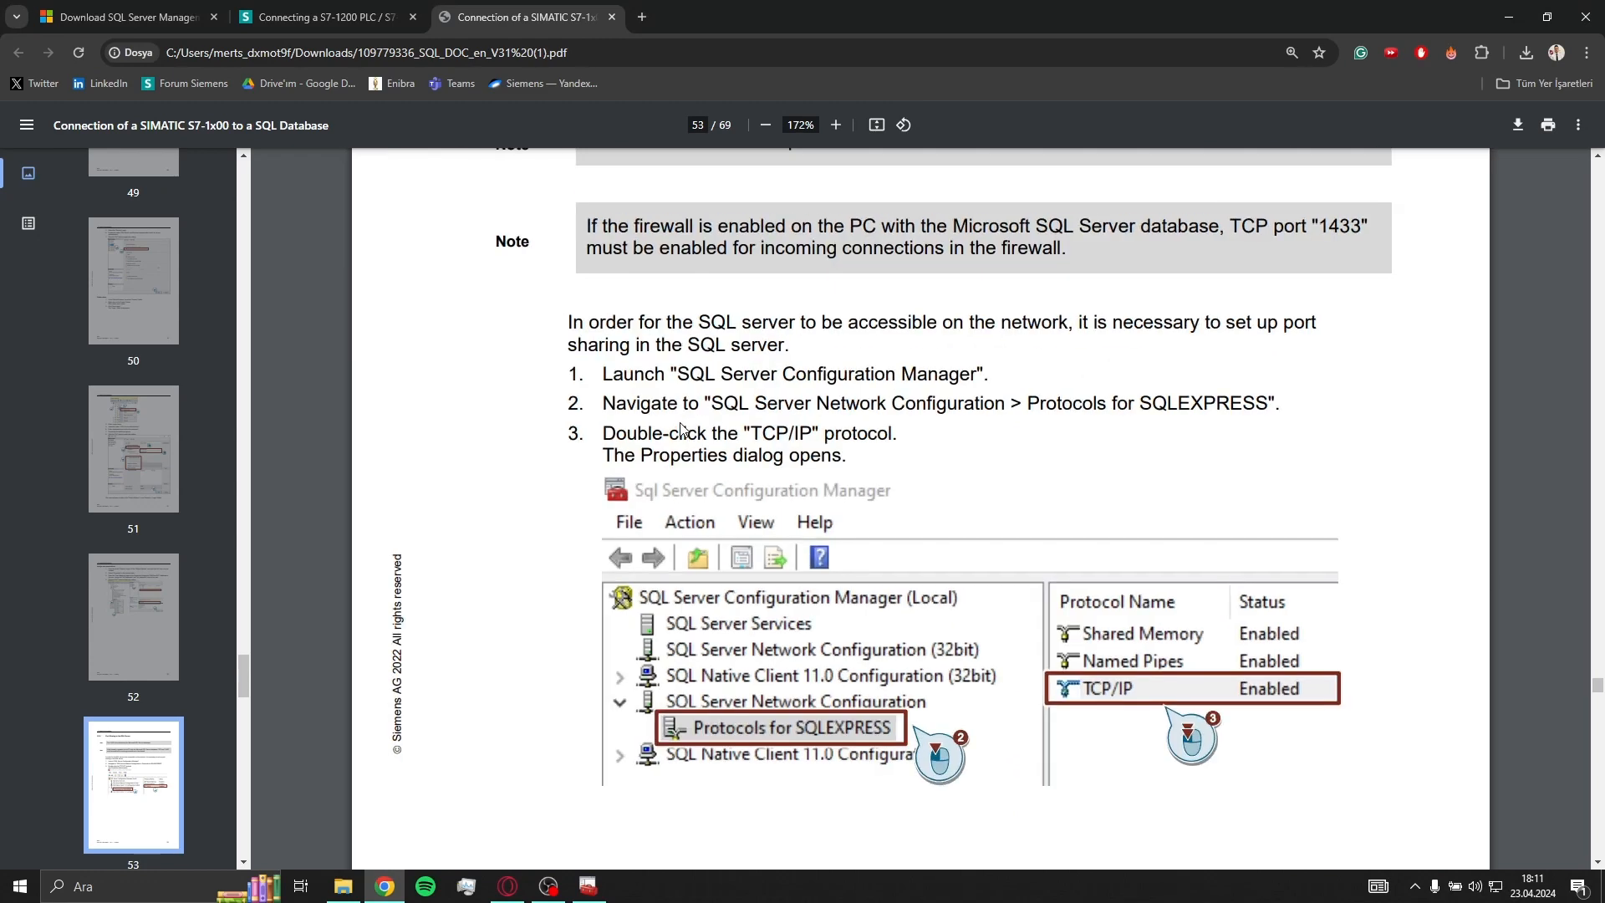
{"action": "left_click_drag", "start_coordinate": [797, 17], "coordinate": [430, 151]}
{"action": "scroll", "coordinate": [551, 458], "scroll_direction": "down", "scroll_amount": 3}
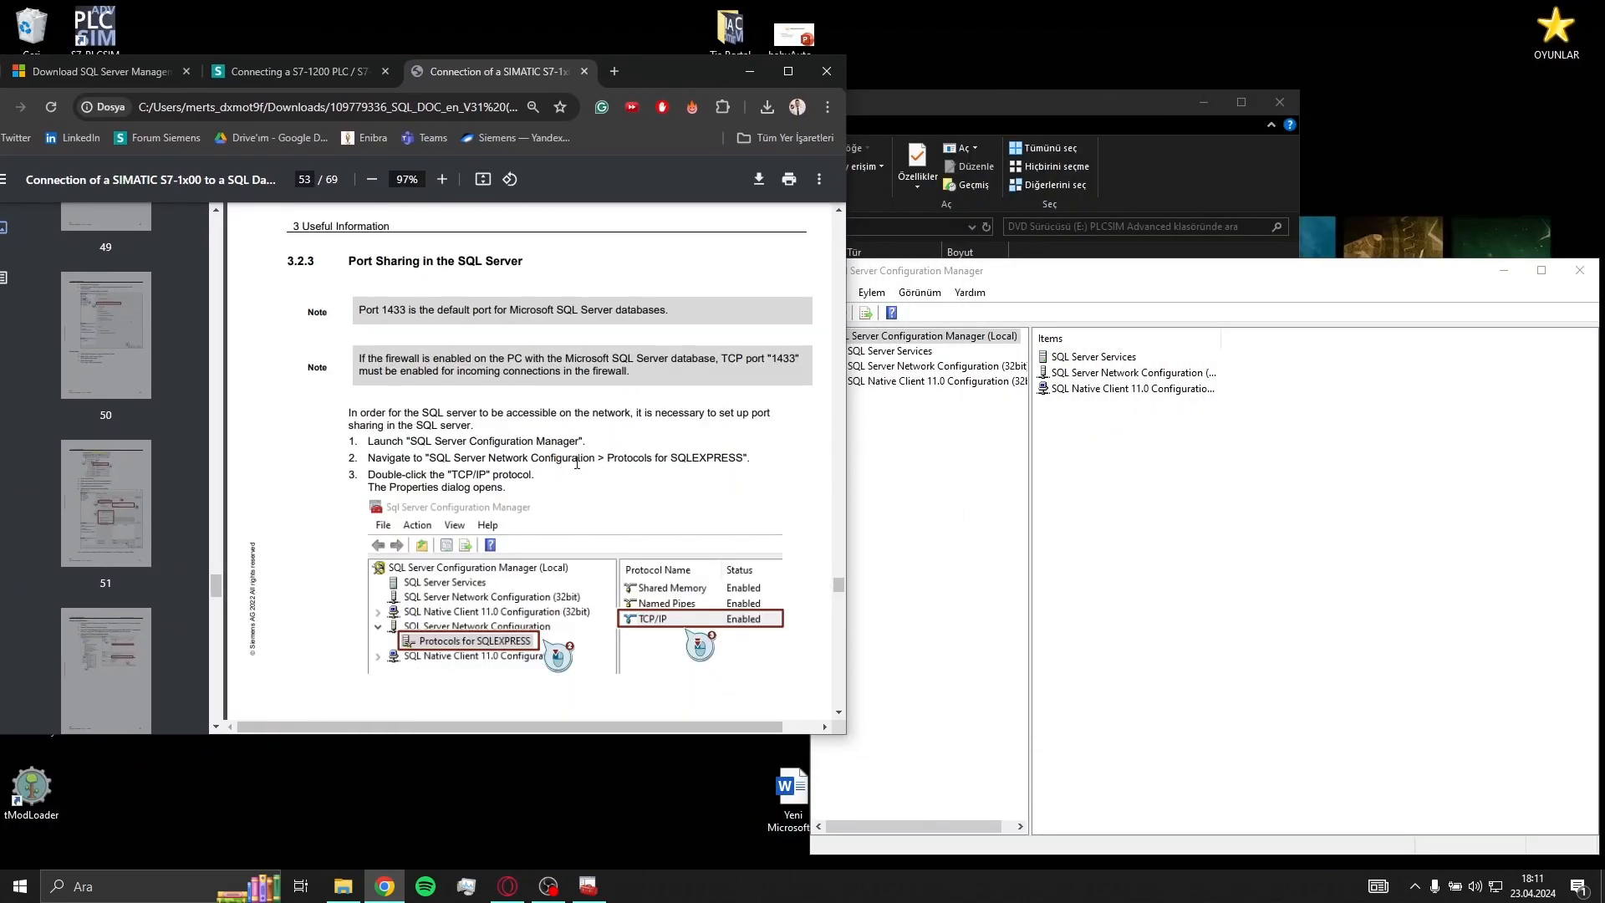
{"action": "scroll", "coordinate": [577, 462], "scroll_direction": "up", "scroll_amount": 2}
{"action": "left_click_drag", "start_coordinate": [988, 279], "coordinate": [985, 136]}
{"action": "left_click", "coordinate": [756, 338]}
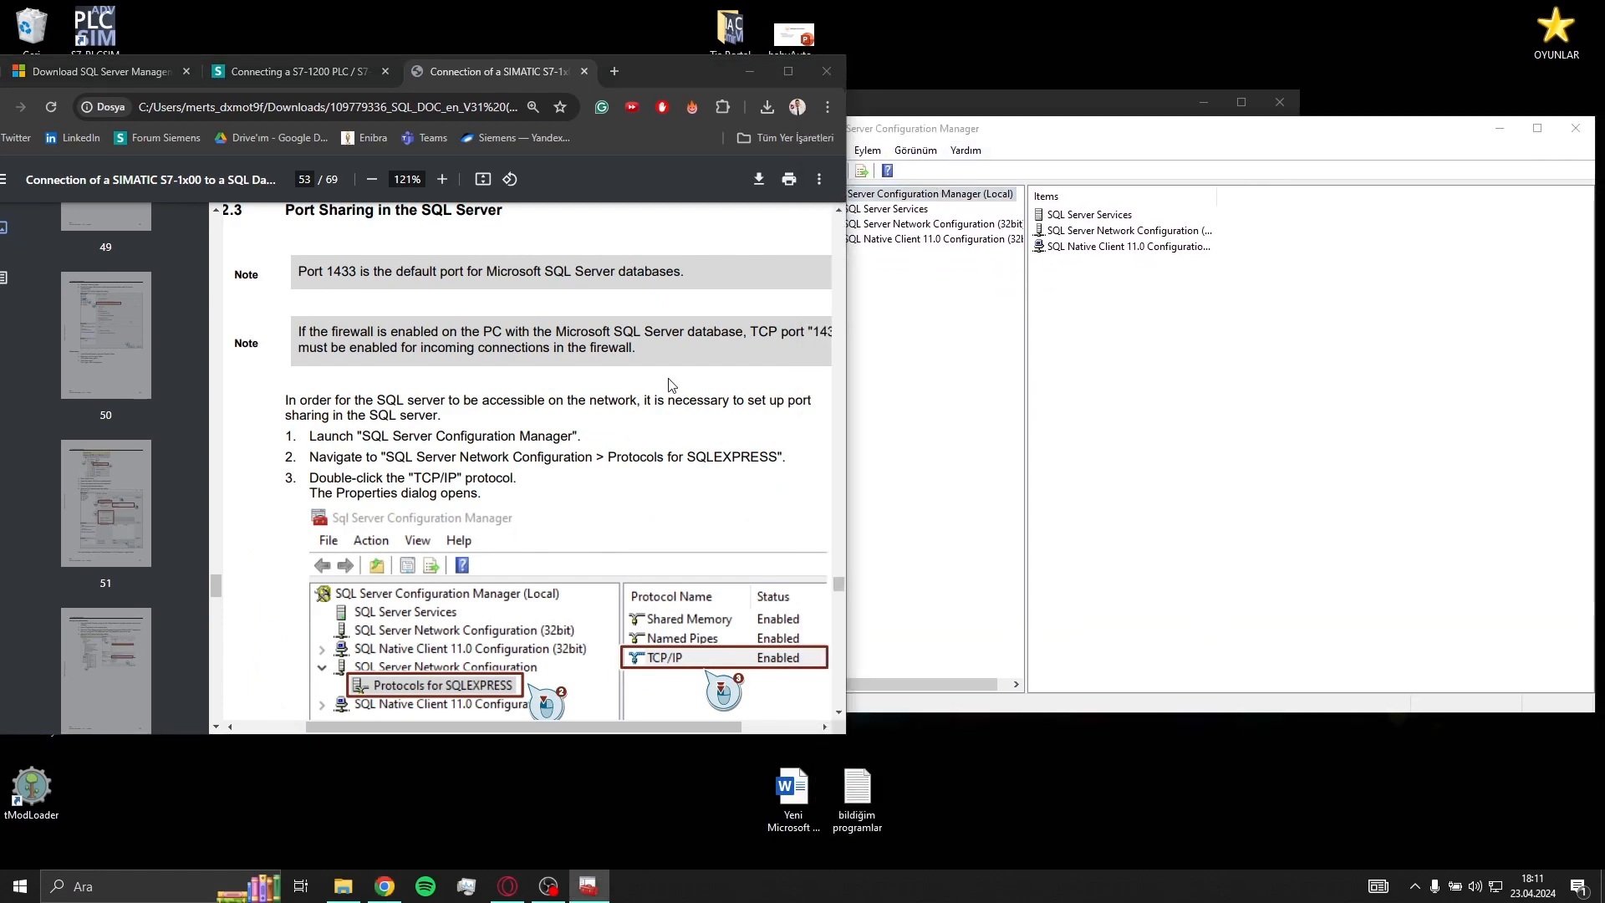
{"action": "scroll", "coordinate": [766, 435], "scroll_direction": "down", "scroll_amount": 1}
Examine the SQL Server Services list with a widened Name column and select the SQL Server (WINCCPLUSMIG2014) service.
{"action": "left_click", "coordinate": [933, 209]}
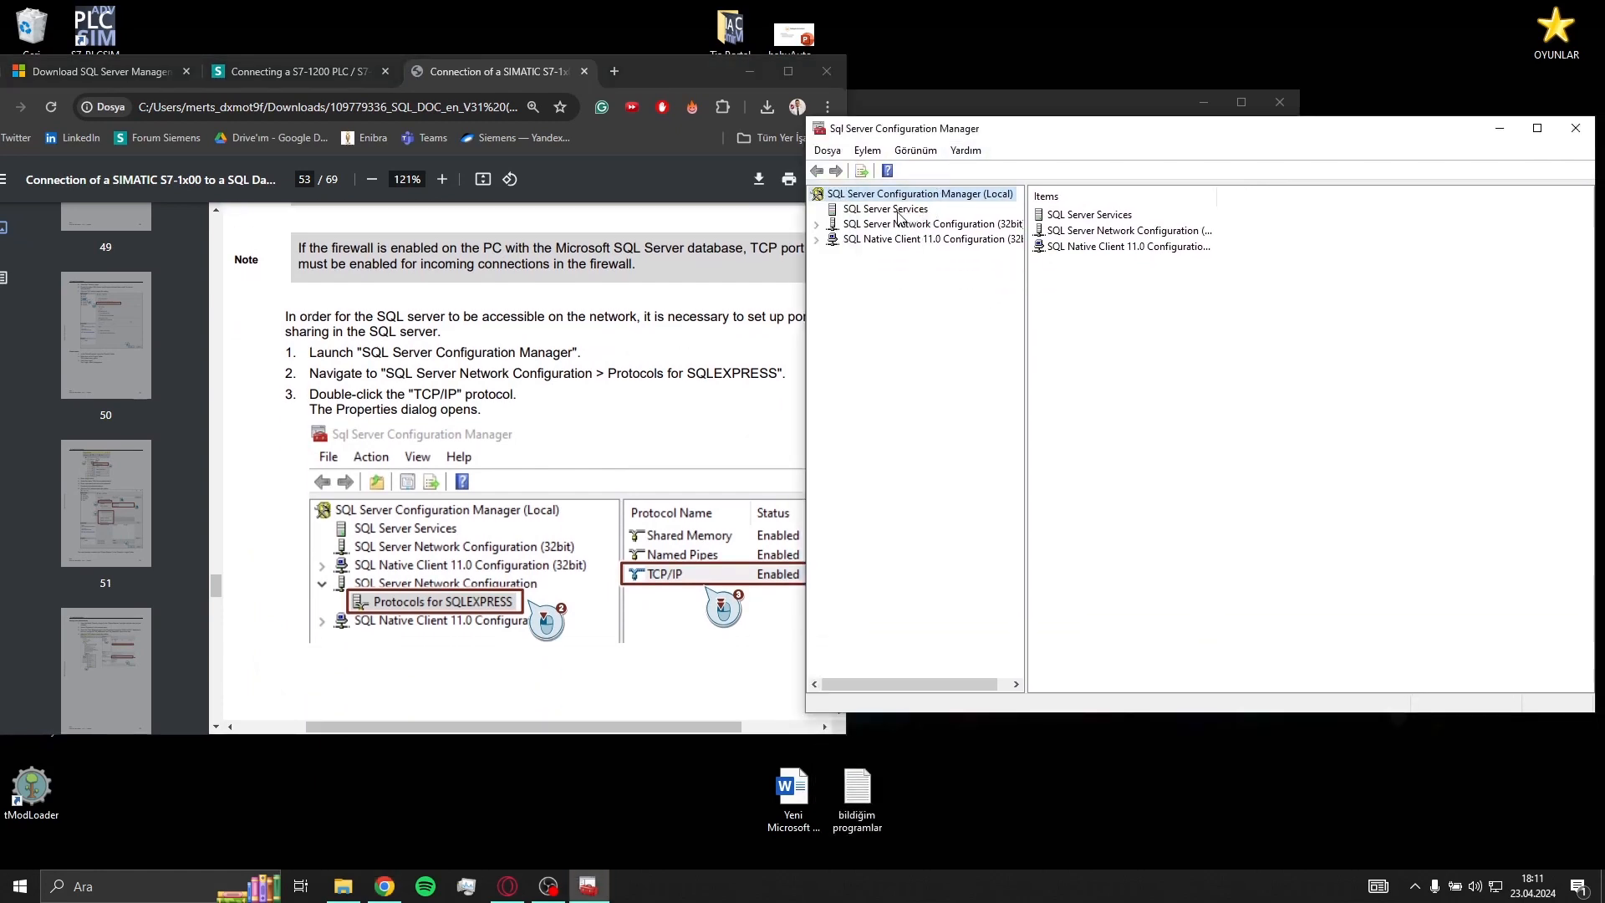
{"action": "left_click", "coordinate": [900, 213]}
{"action": "left_click_drag", "start_coordinate": [1134, 195], "coordinate": [1258, 193]}
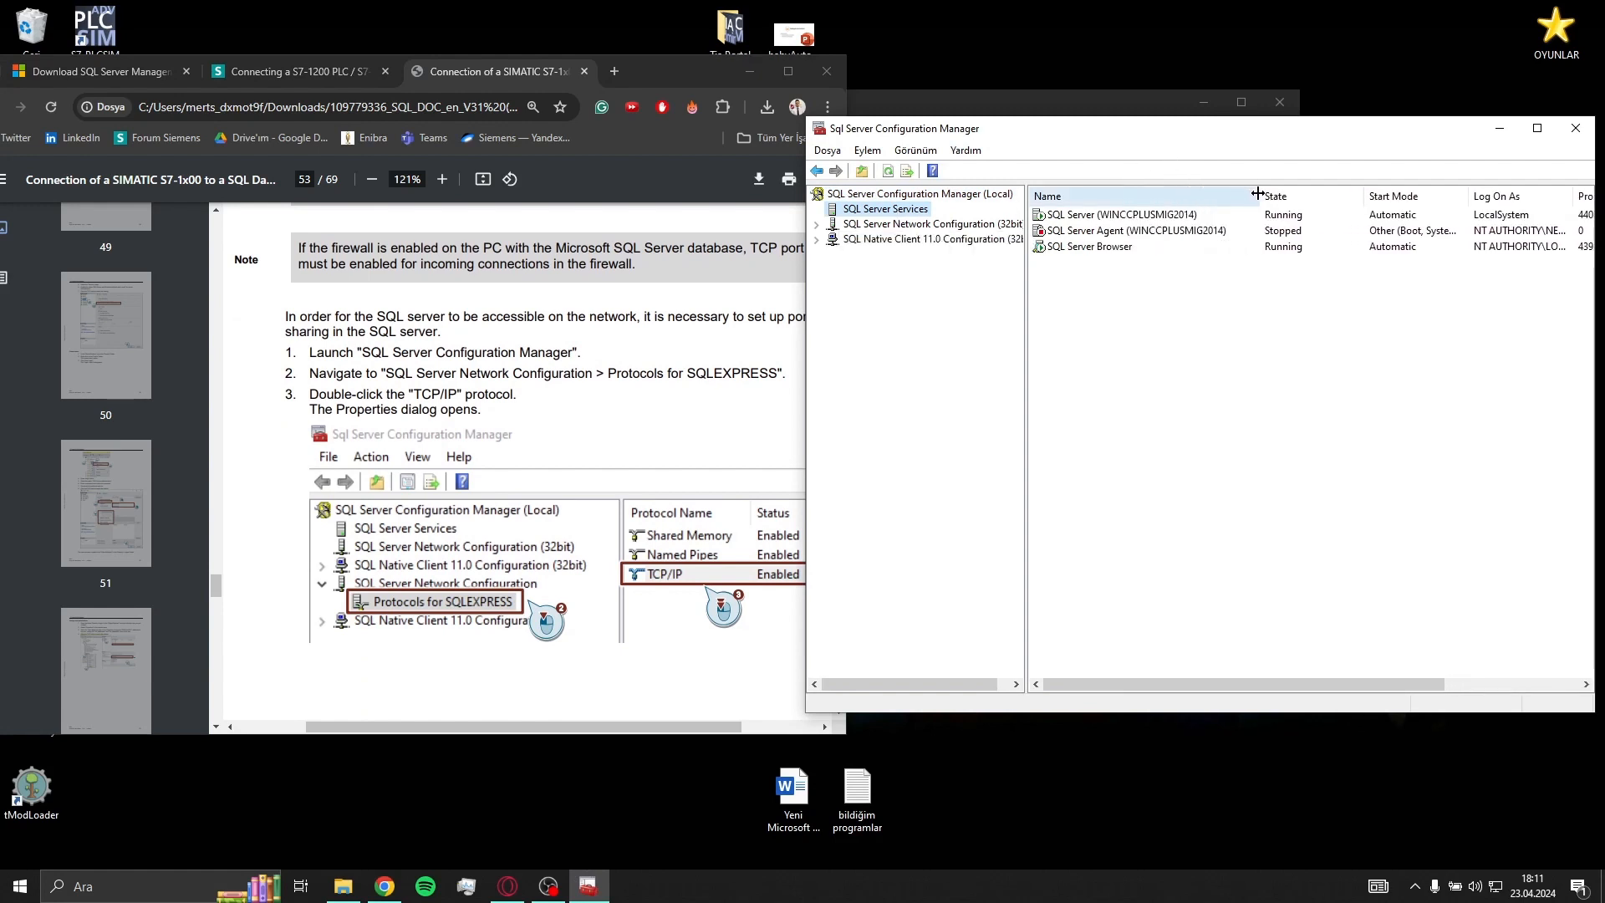
{"action": "left_click", "coordinate": [1165, 220]}
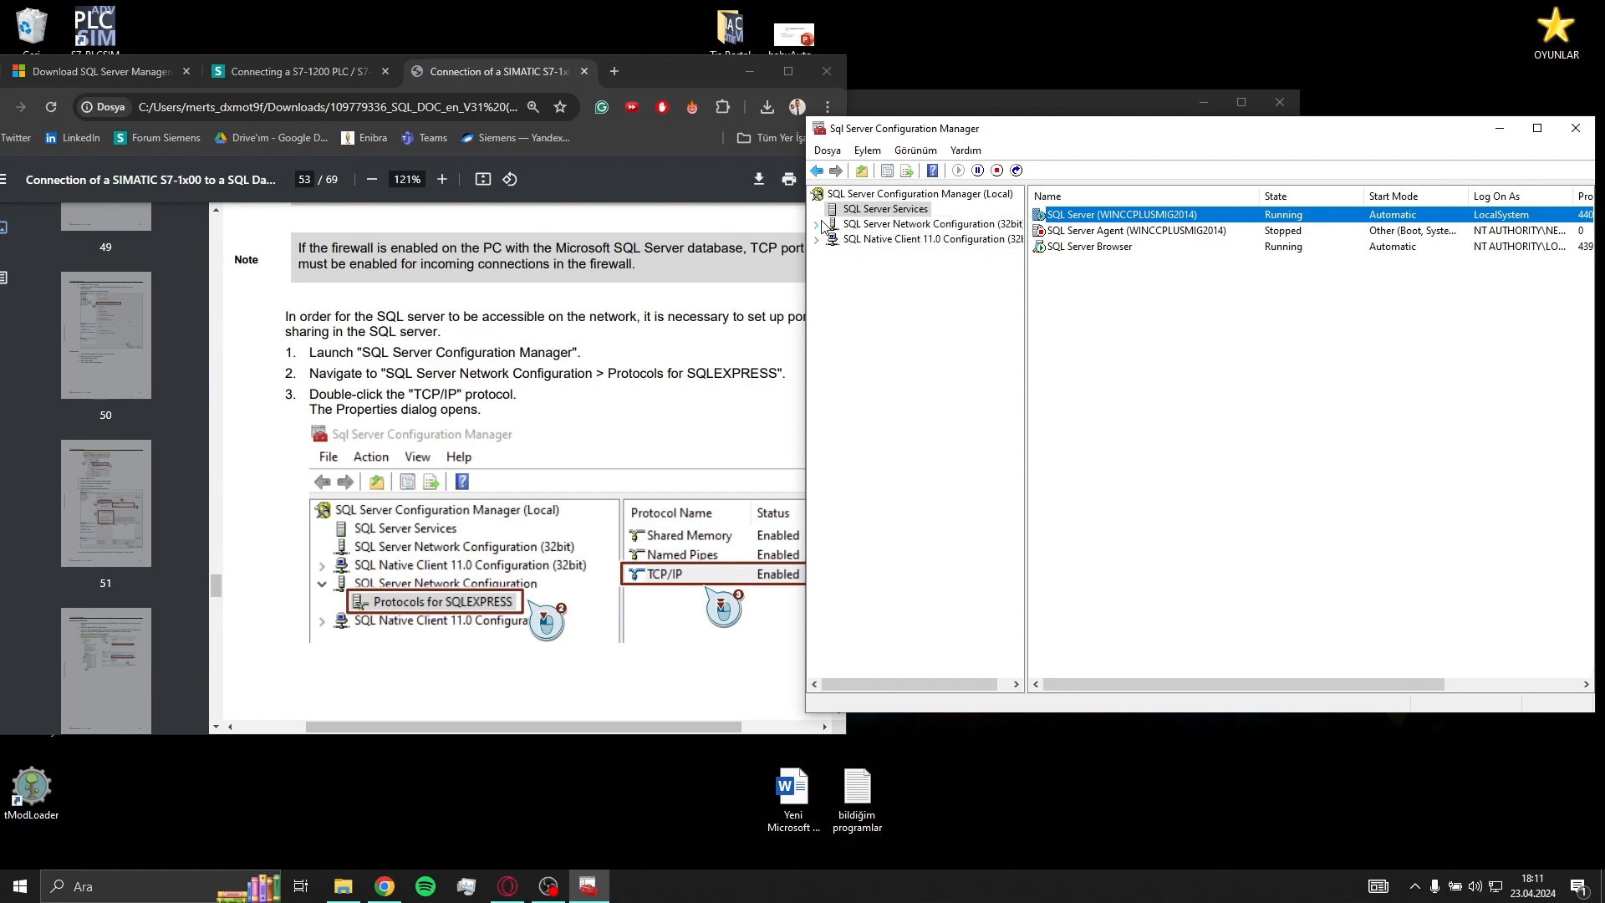
Open the TCP/IP properties under Protocols for WINCCPLUSMIG2014 in the SQL Server Network Configuration (32bit).
{"action": "left_click", "coordinate": [854, 225]}
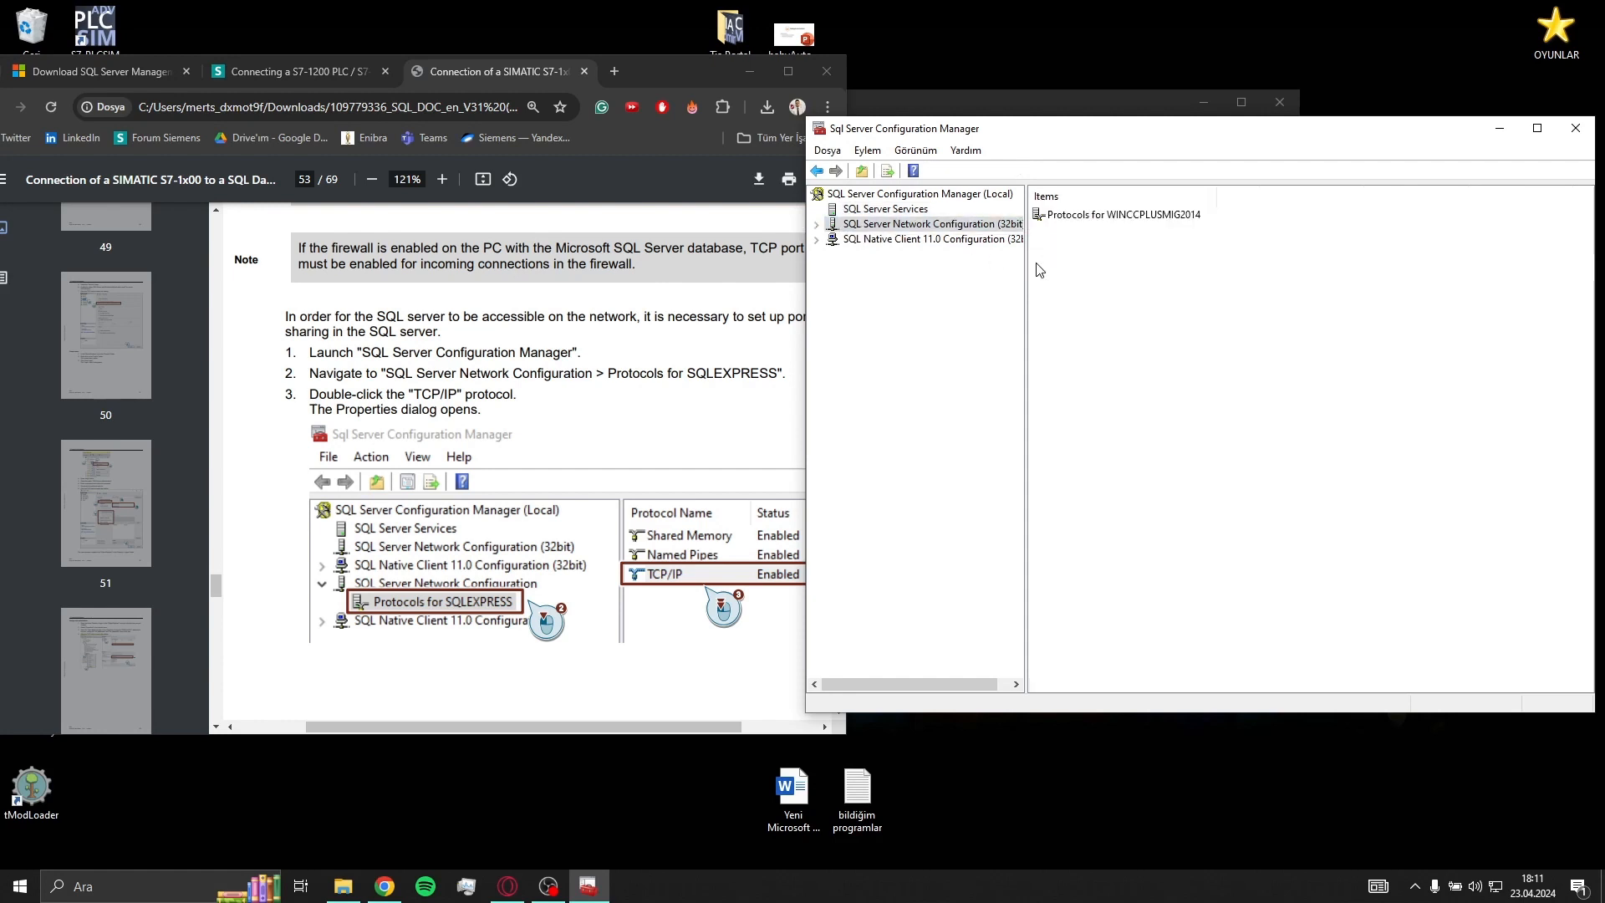
{"action": "left_click_drag", "start_coordinate": [1026, 261], "coordinate": [1090, 260]}
{"action": "left_click", "coordinate": [816, 224]}
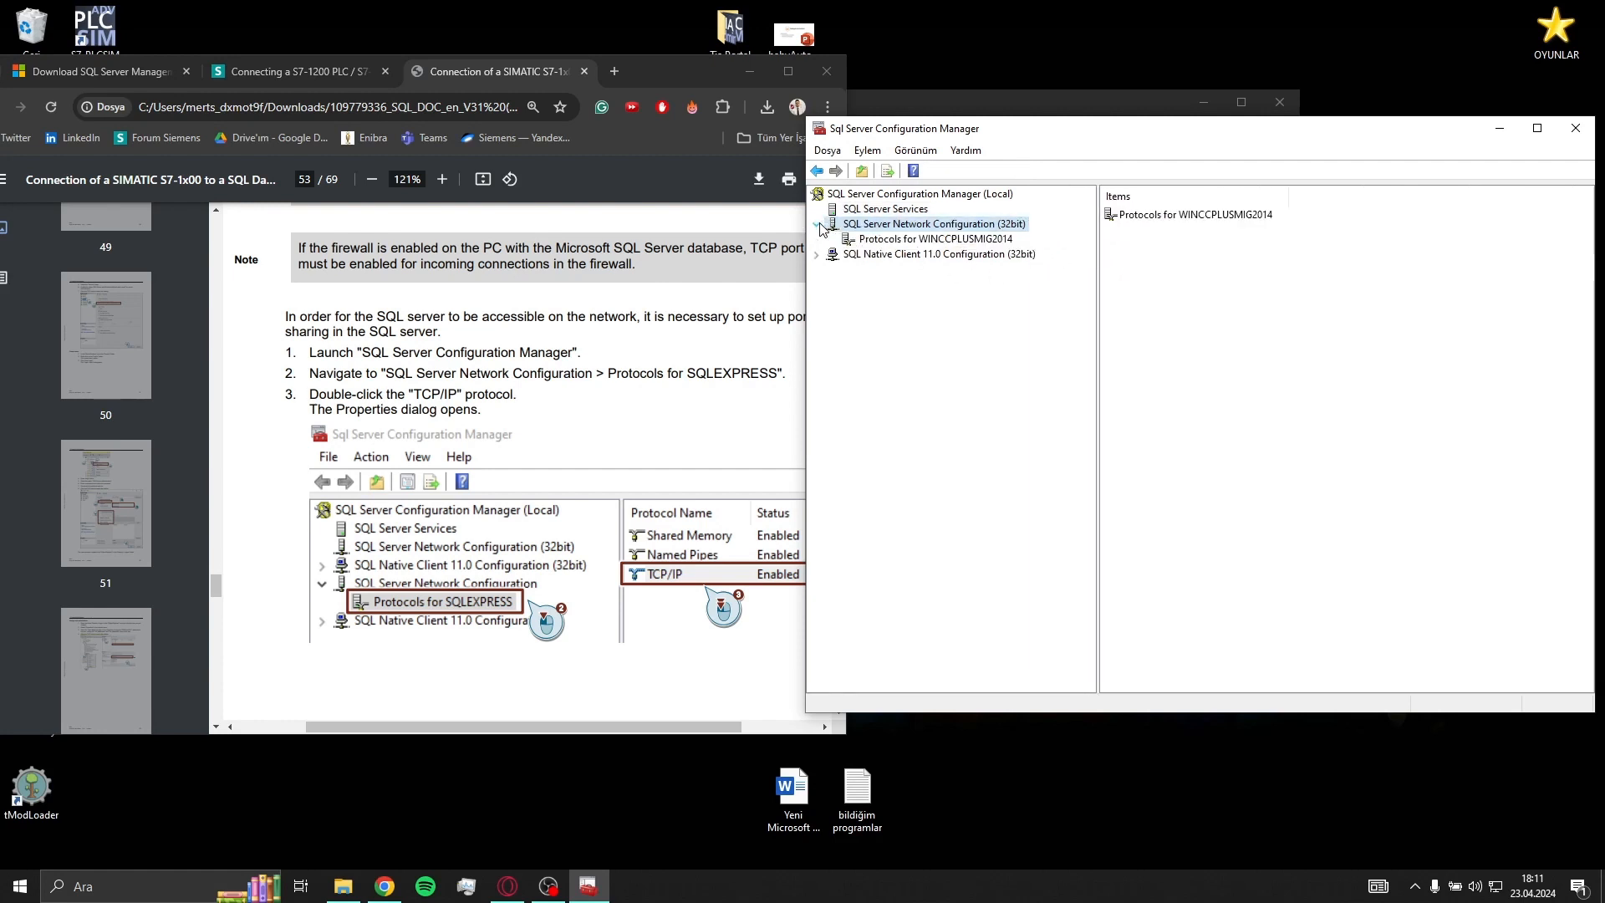
{"action": "left_click", "coordinate": [912, 240]}
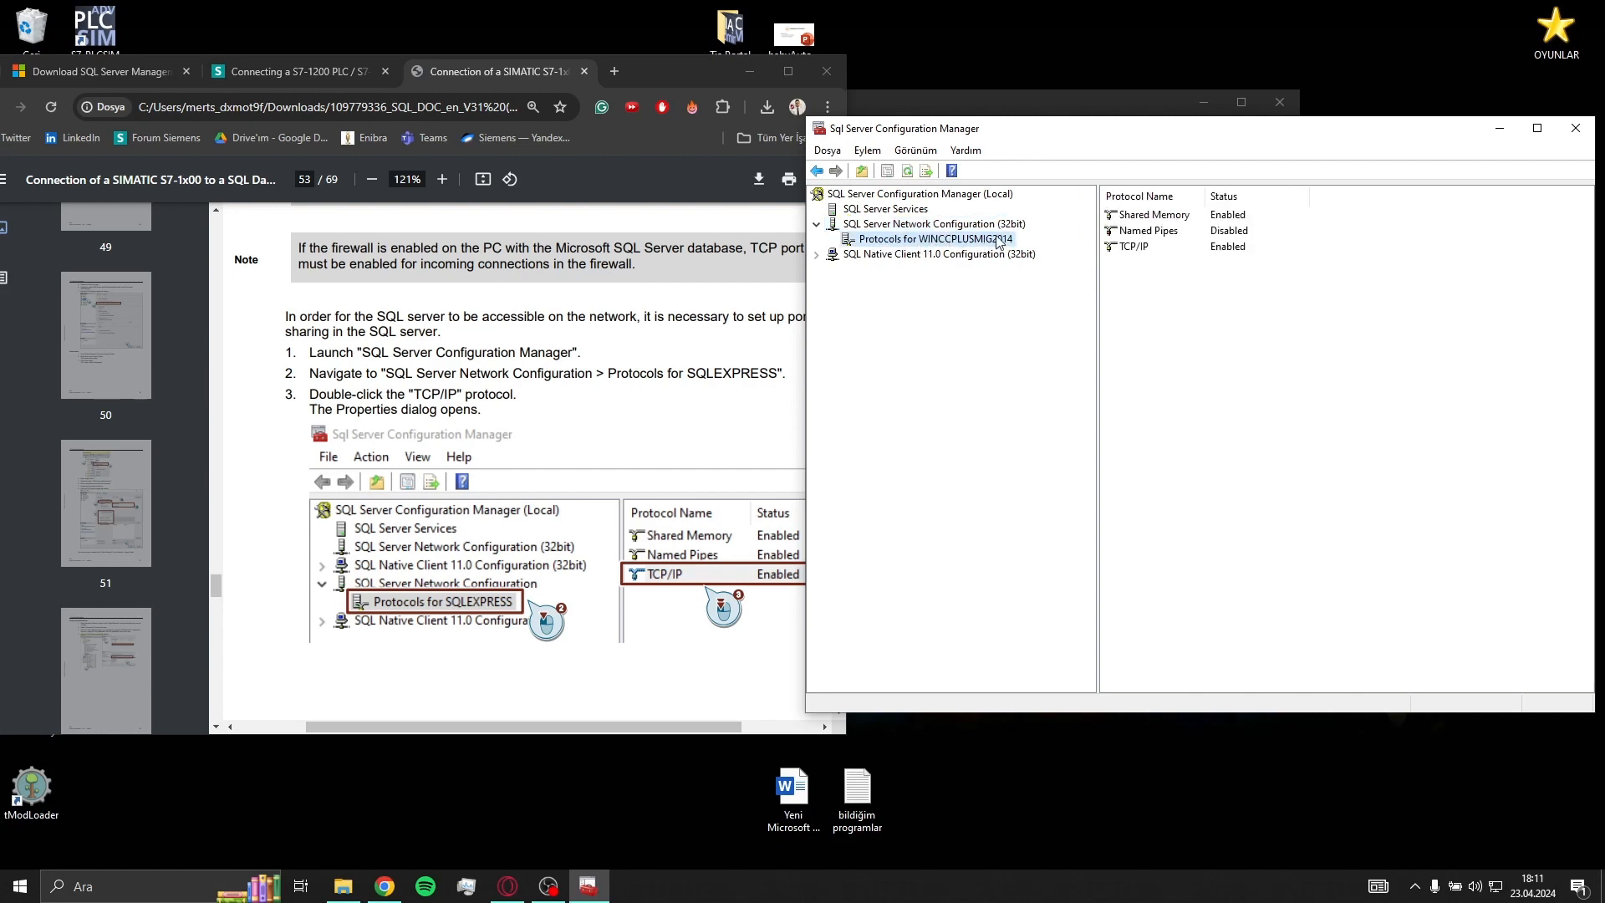
{"action": "left_click_drag", "start_coordinate": [947, 134], "coordinate": [932, 130]}
{"action": "left_click", "coordinate": [1120, 242]}
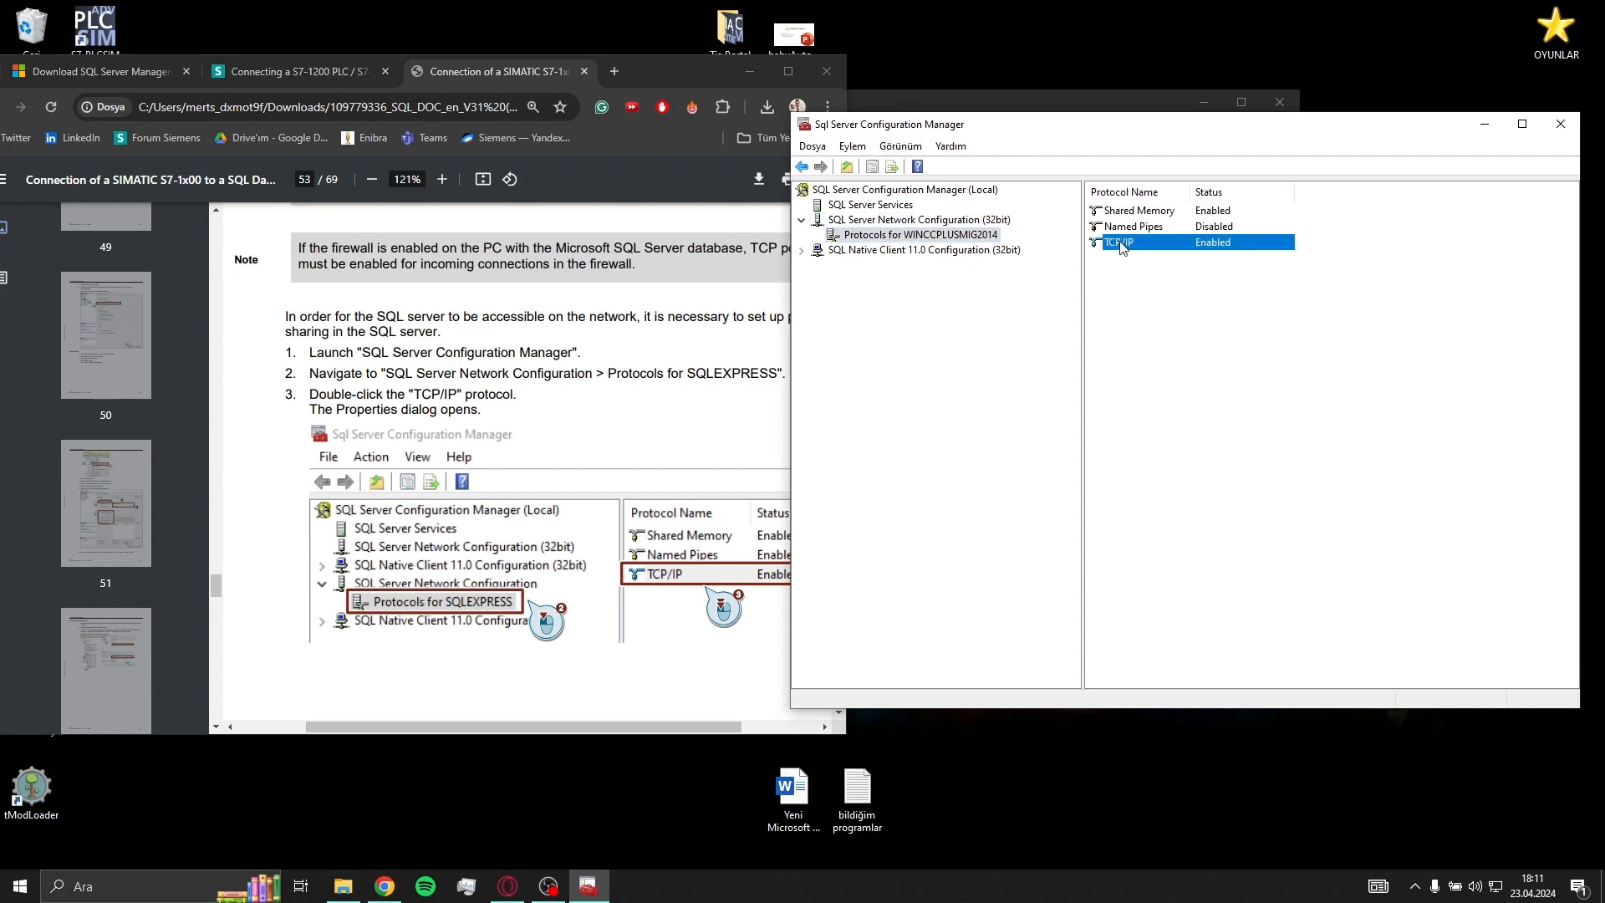
{"action": "double_click", "coordinate": [1220, 249]}
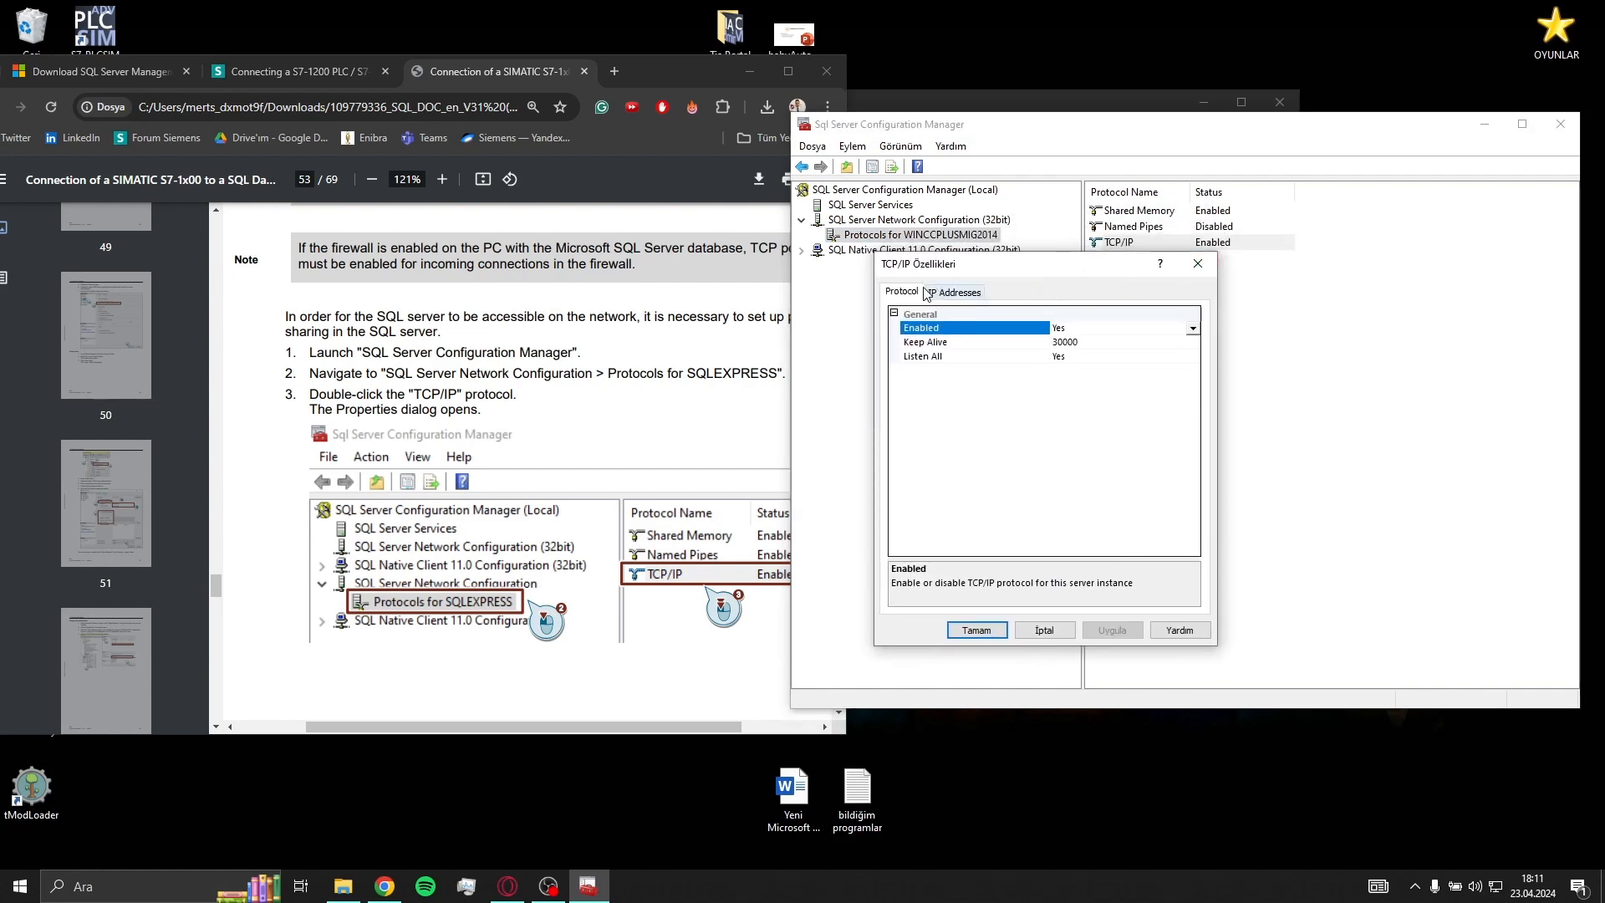
Read step 4 of the port sharing instructions and check the TCP/IP protocol's Enabled setting against it.
{"action": "left_click", "coordinate": [630, 403]}
{"action": "scroll", "coordinate": [633, 410], "scroll_direction": "down", "scroll_amount": 5}
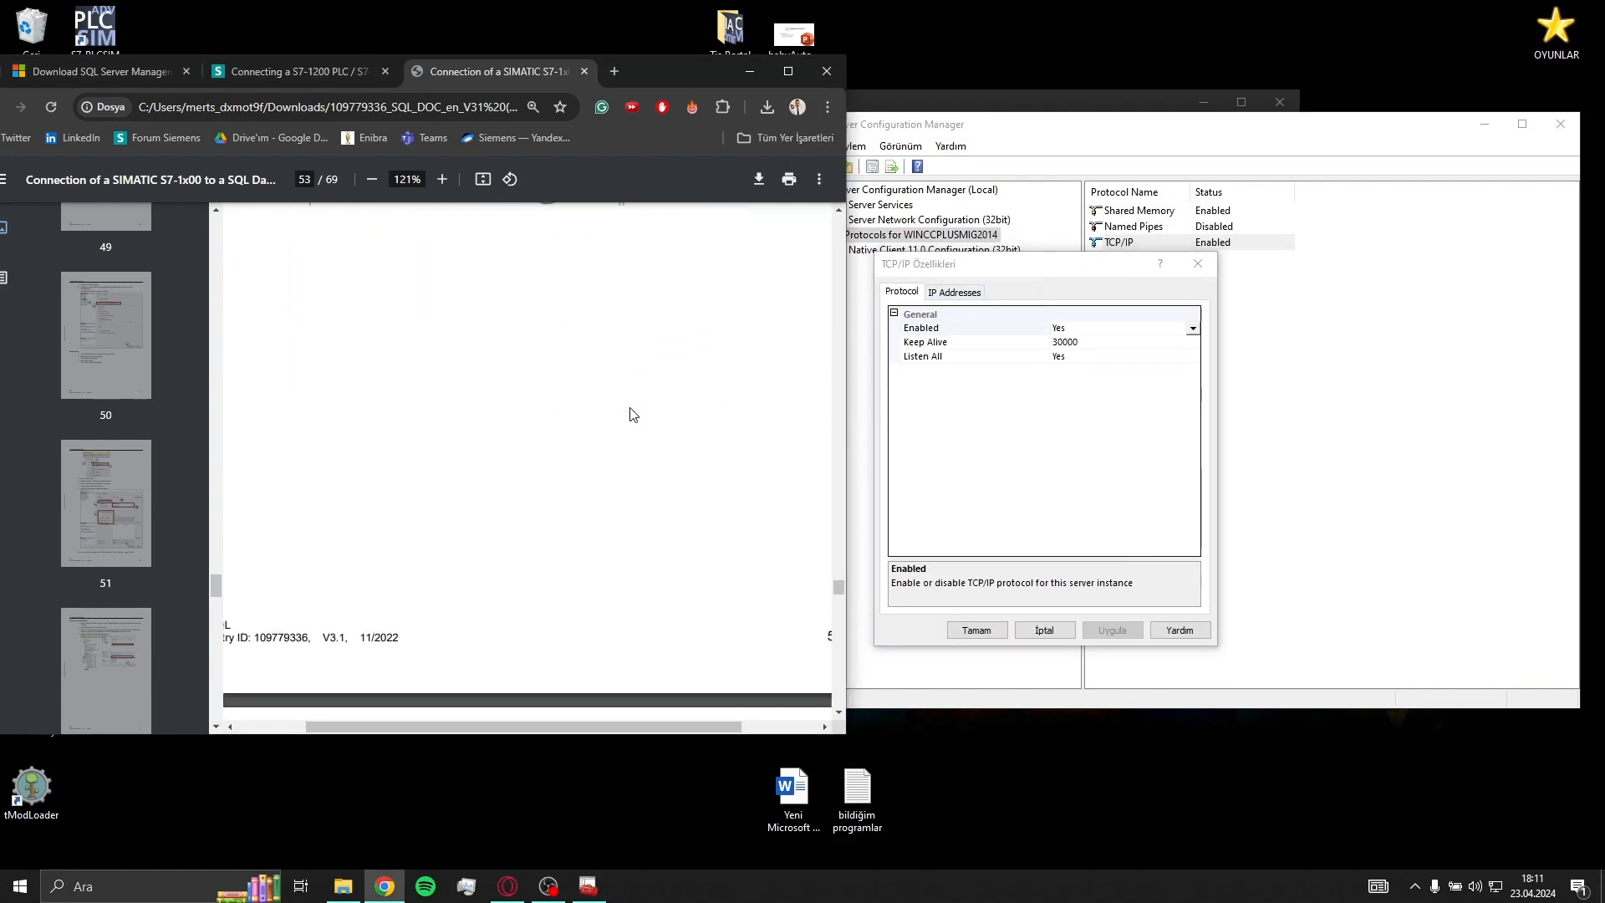
{"action": "scroll", "coordinate": [630, 413], "scroll_direction": "down", "scroll_amount": 5}
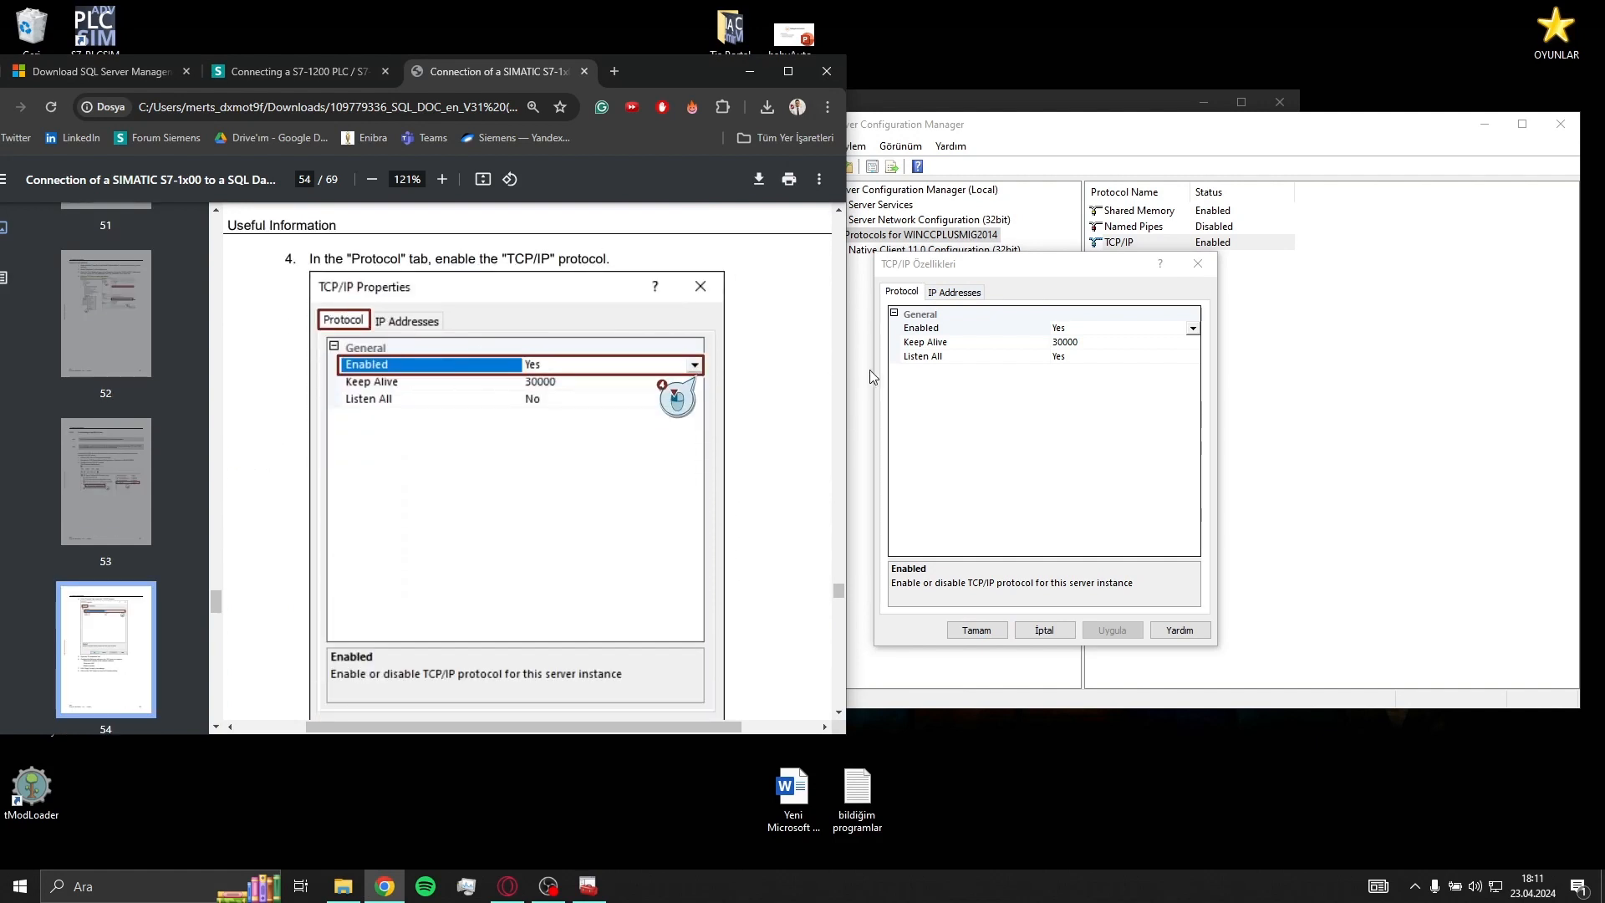
{"action": "left_click", "coordinate": [1055, 330]}
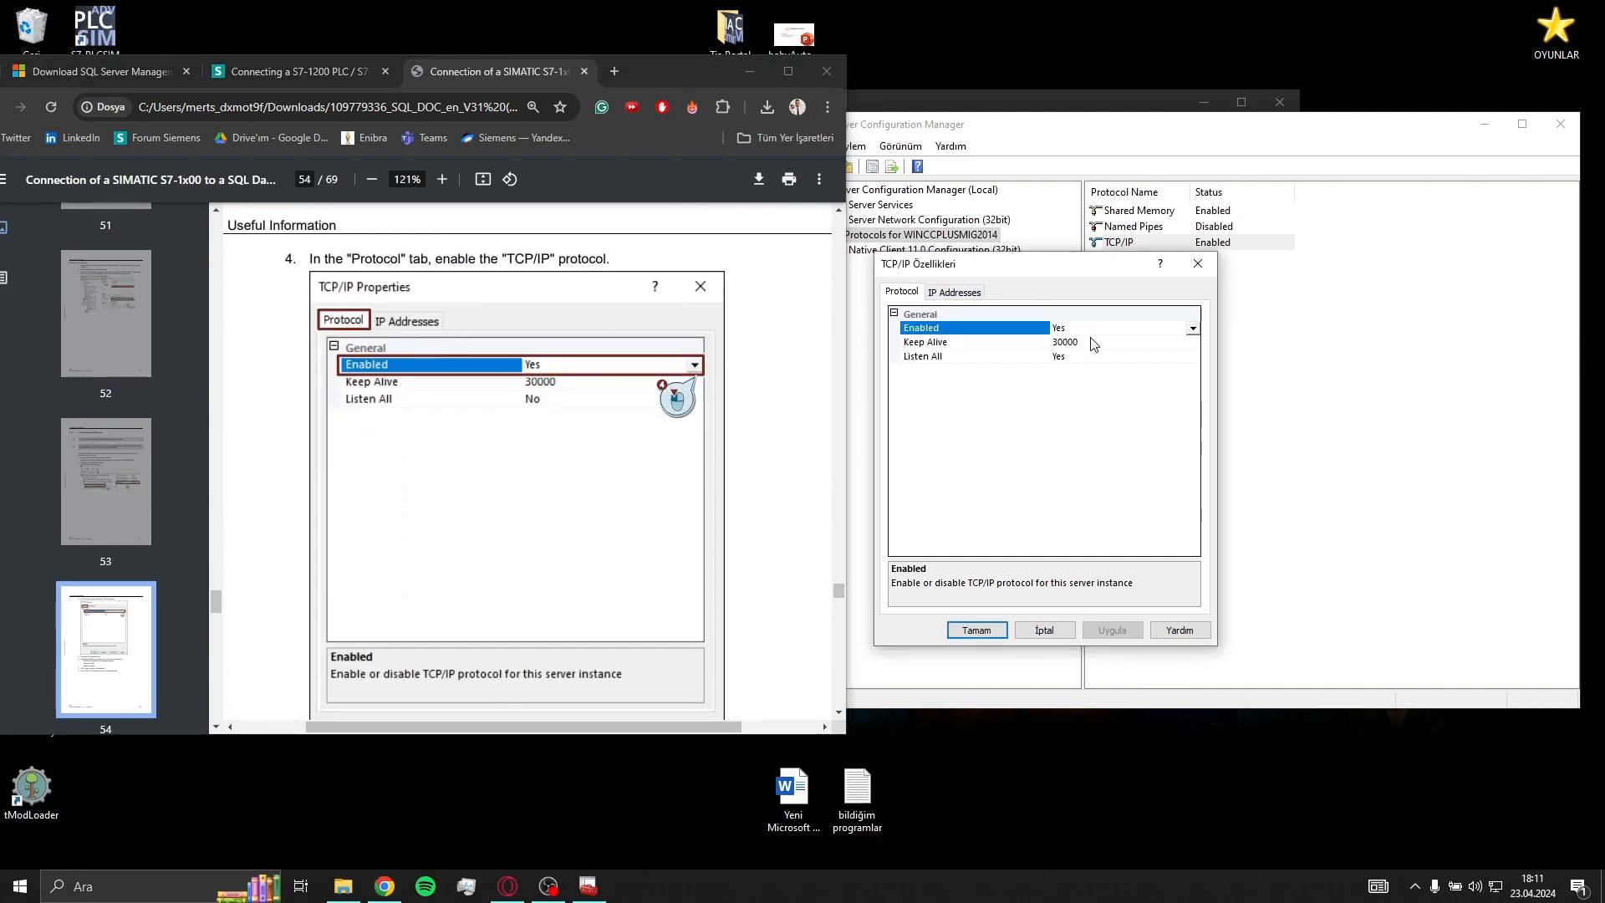
{"action": "left_click", "coordinate": [1090, 333]}
{"action": "left_click", "coordinate": [1058, 344]}
Show the TCP/IP address settings and collapse the IP1, IP10, IP11, IP12 and IP2 groups.
{"action": "left_click", "coordinate": [975, 299]}
{"action": "left_click", "coordinate": [894, 315]}
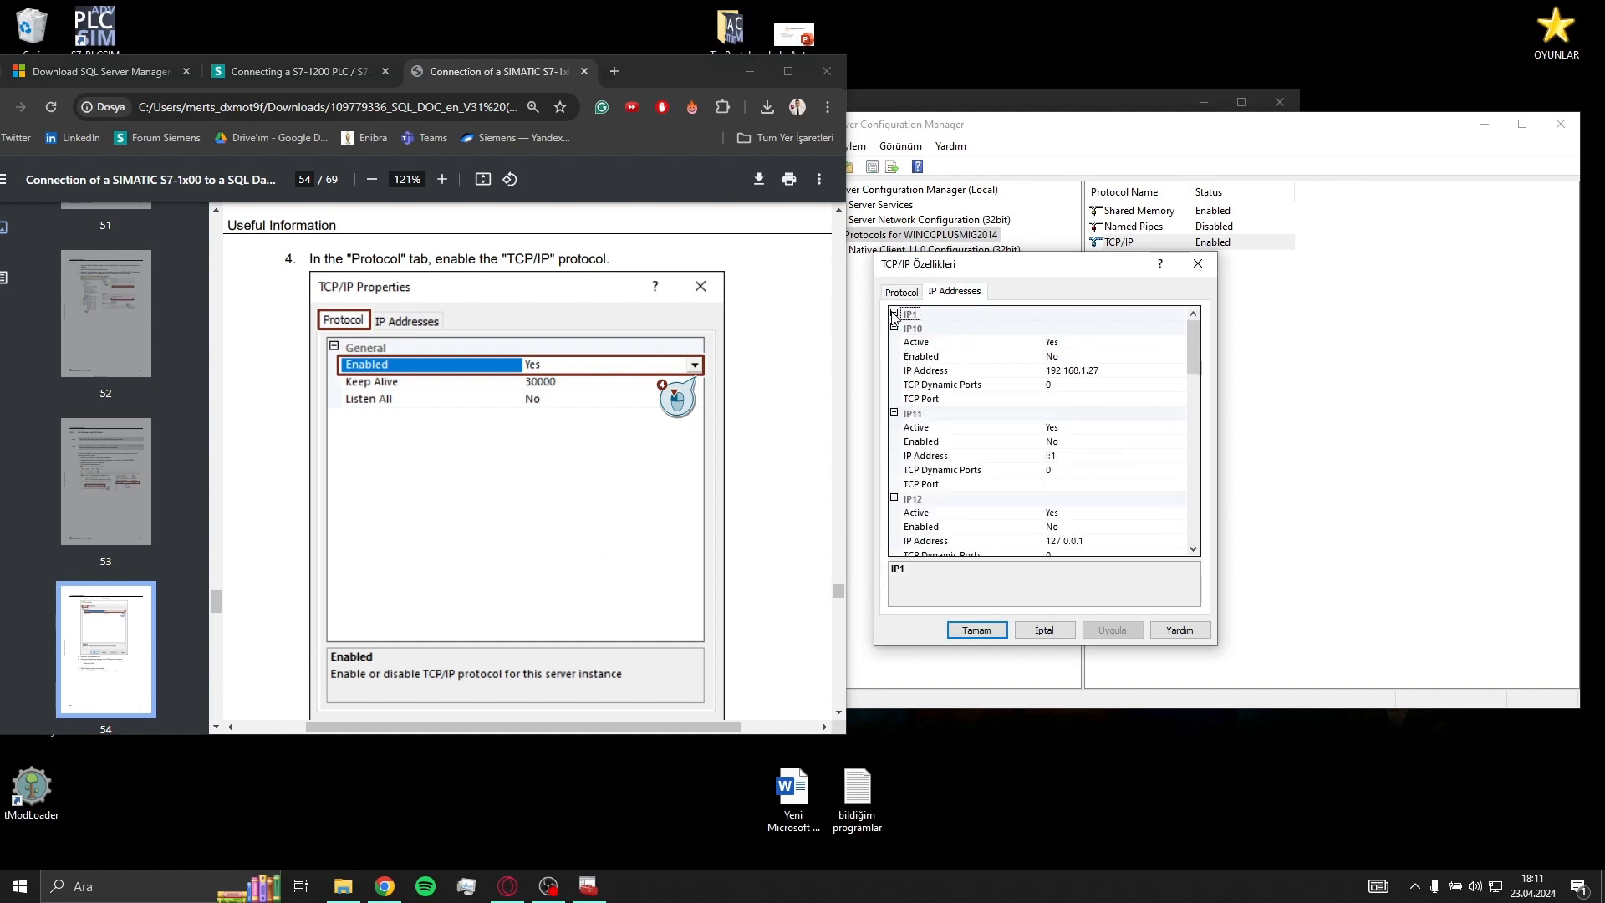
{"action": "left_click", "coordinate": [894, 329]}
{"action": "left_click", "coordinate": [894, 343]}
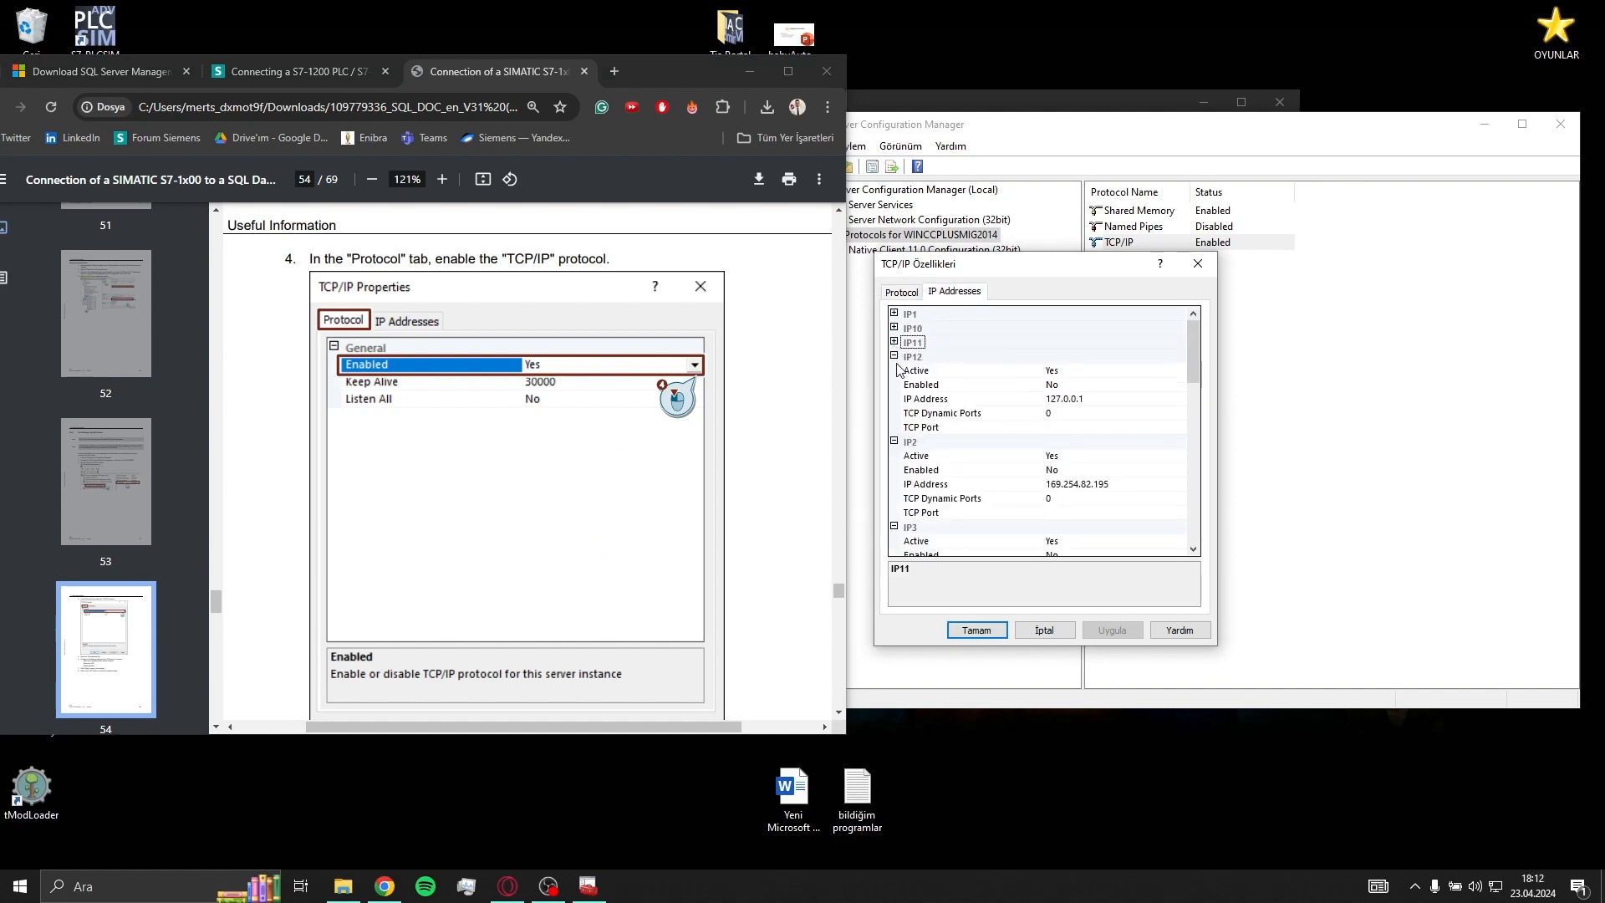
{"action": "left_click", "coordinate": [893, 356]}
{"action": "left_click", "coordinate": [894, 370]}
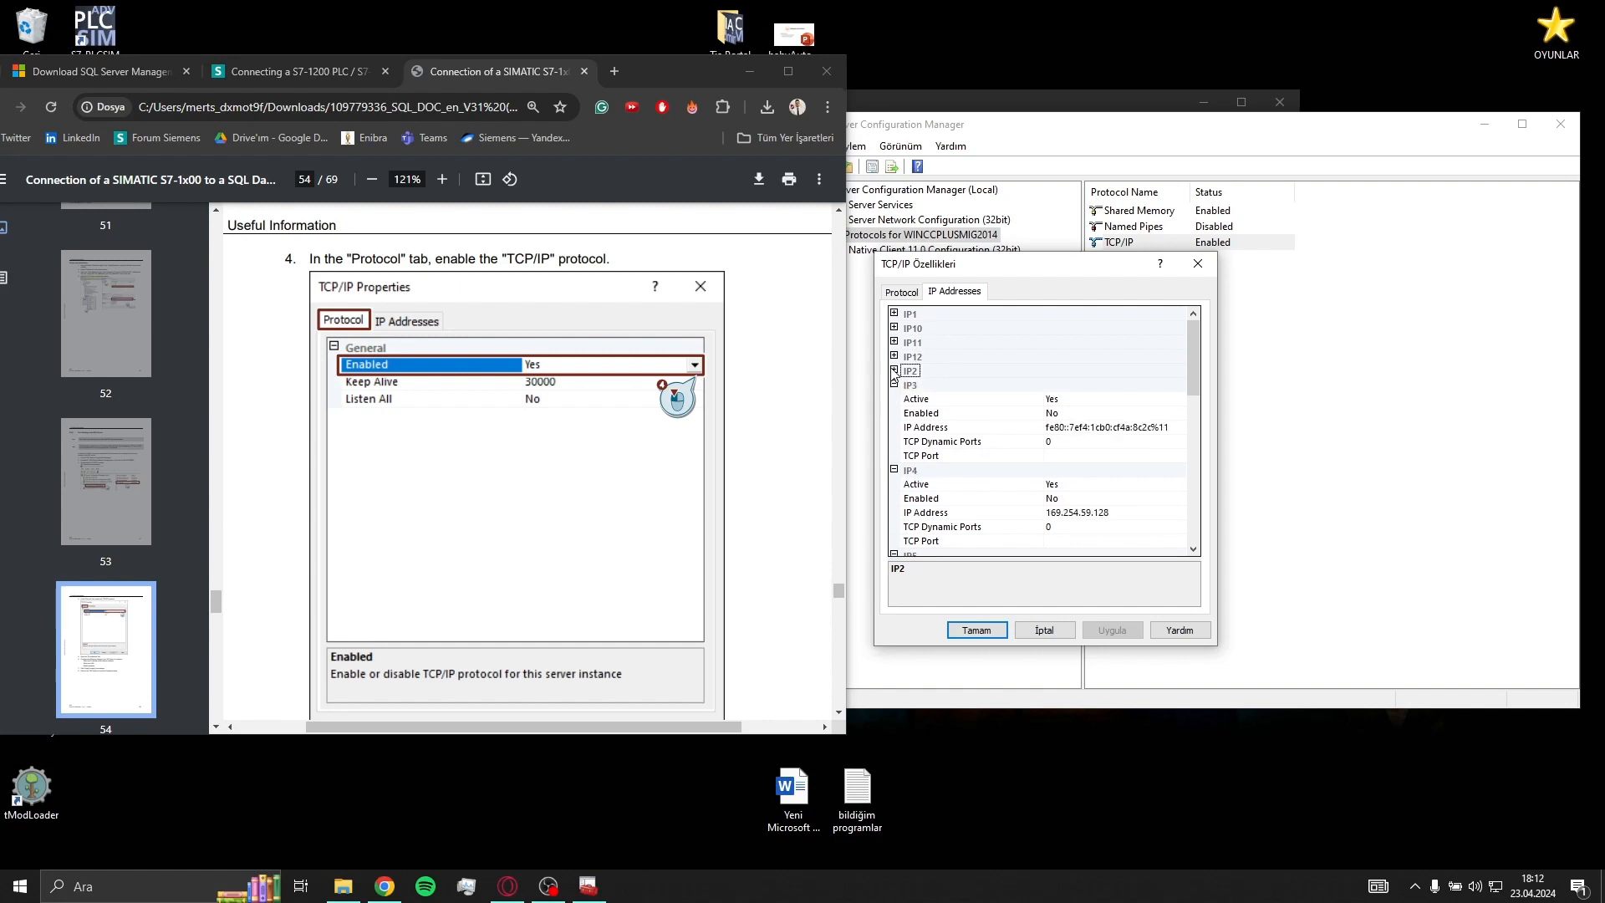
Consult the documented IP address settings and set Enabled to Yes for the IP3 interface.
{"action": "left_click", "coordinate": [958, 412]}
{"action": "scroll", "coordinate": [502, 410], "scroll_direction": "down", "scroll_amount": 5}
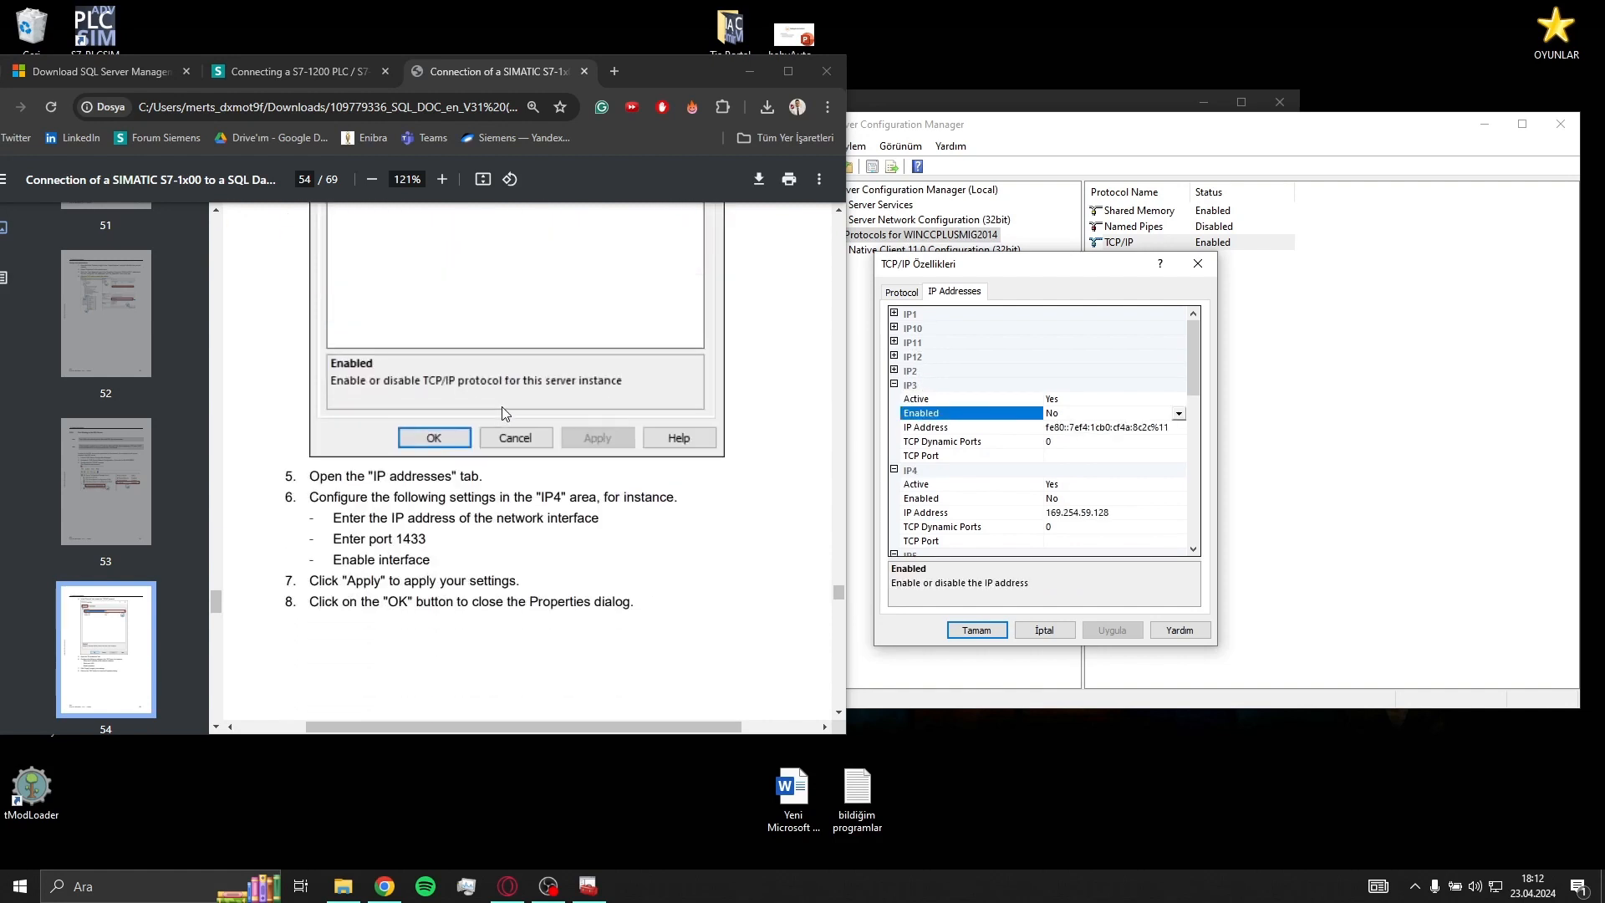
{"action": "scroll", "coordinate": [505, 413], "scroll_direction": "down", "scroll_amount": 8}
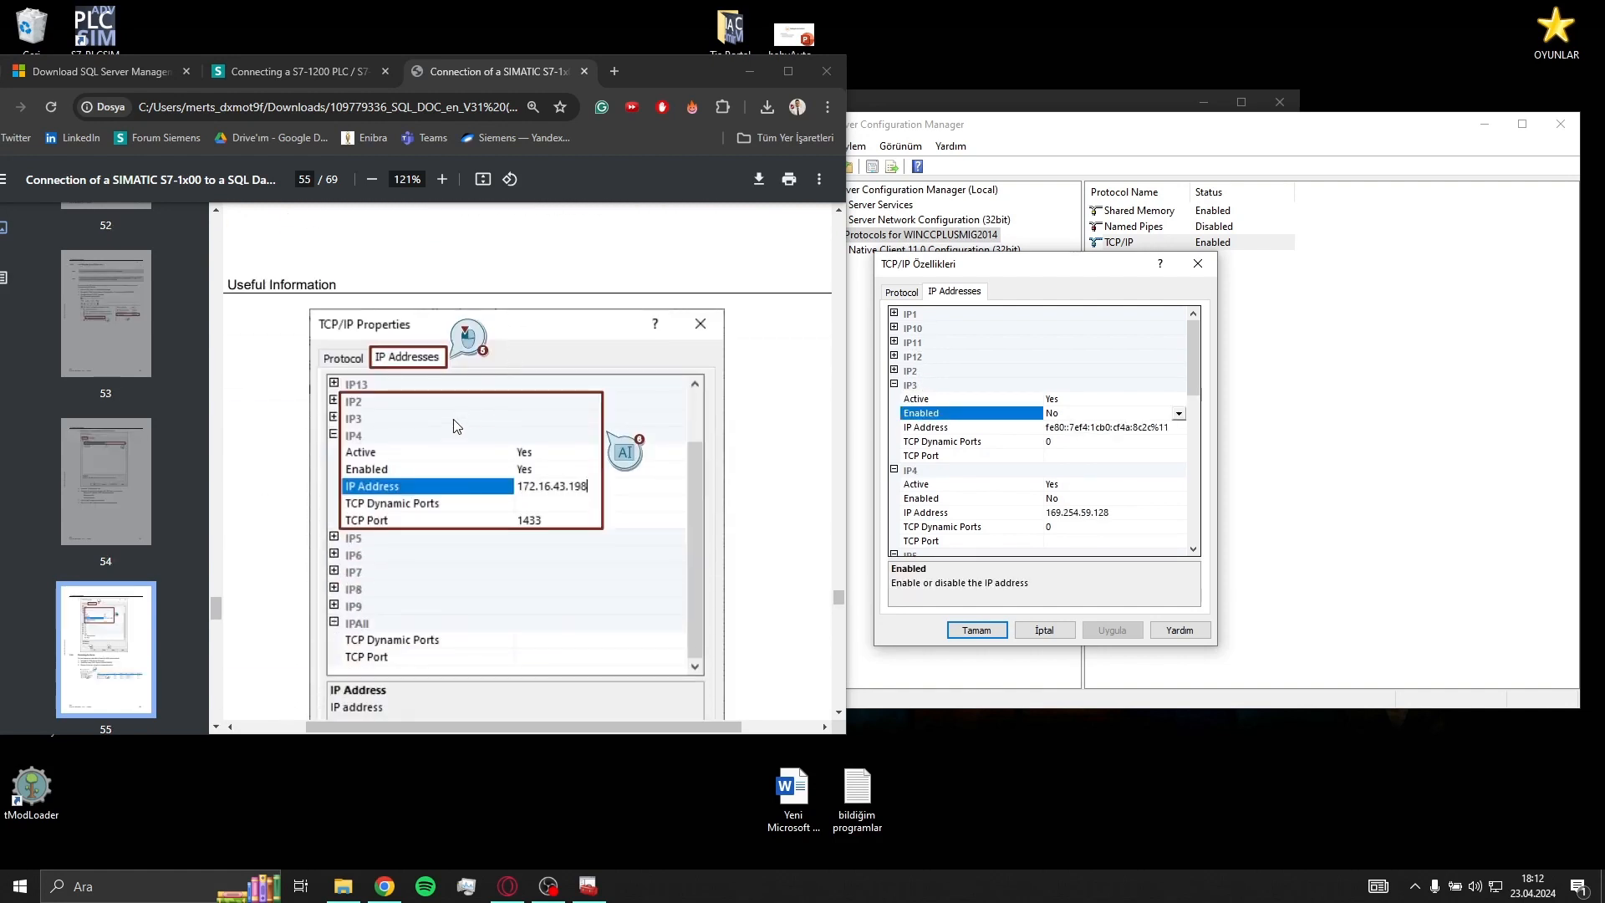
{"action": "left_click", "coordinate": [1070, 403]}
{"action": "left_click", "coordinate": [1061, 415]}
{"action": "left_click", "coordinate": [1060, 414]}
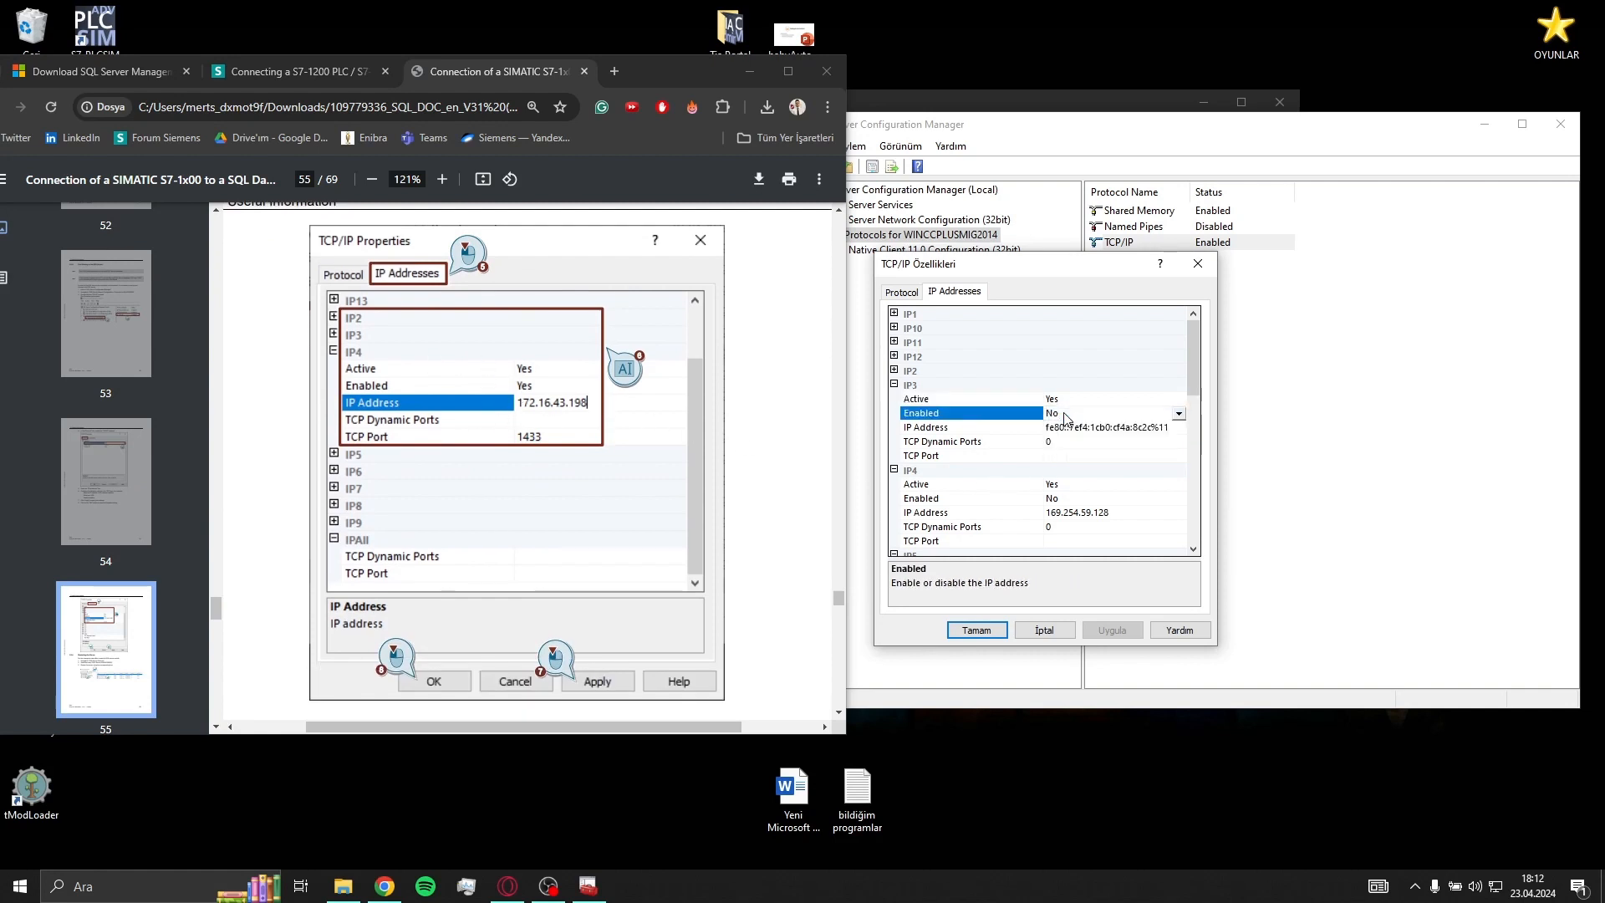
Delete the existing IP address of the IP3 interface.
{"action": "left_click", "coordinate": [1055, 428]}
{"action": "left_click", "coordinate": [1070, 428]}
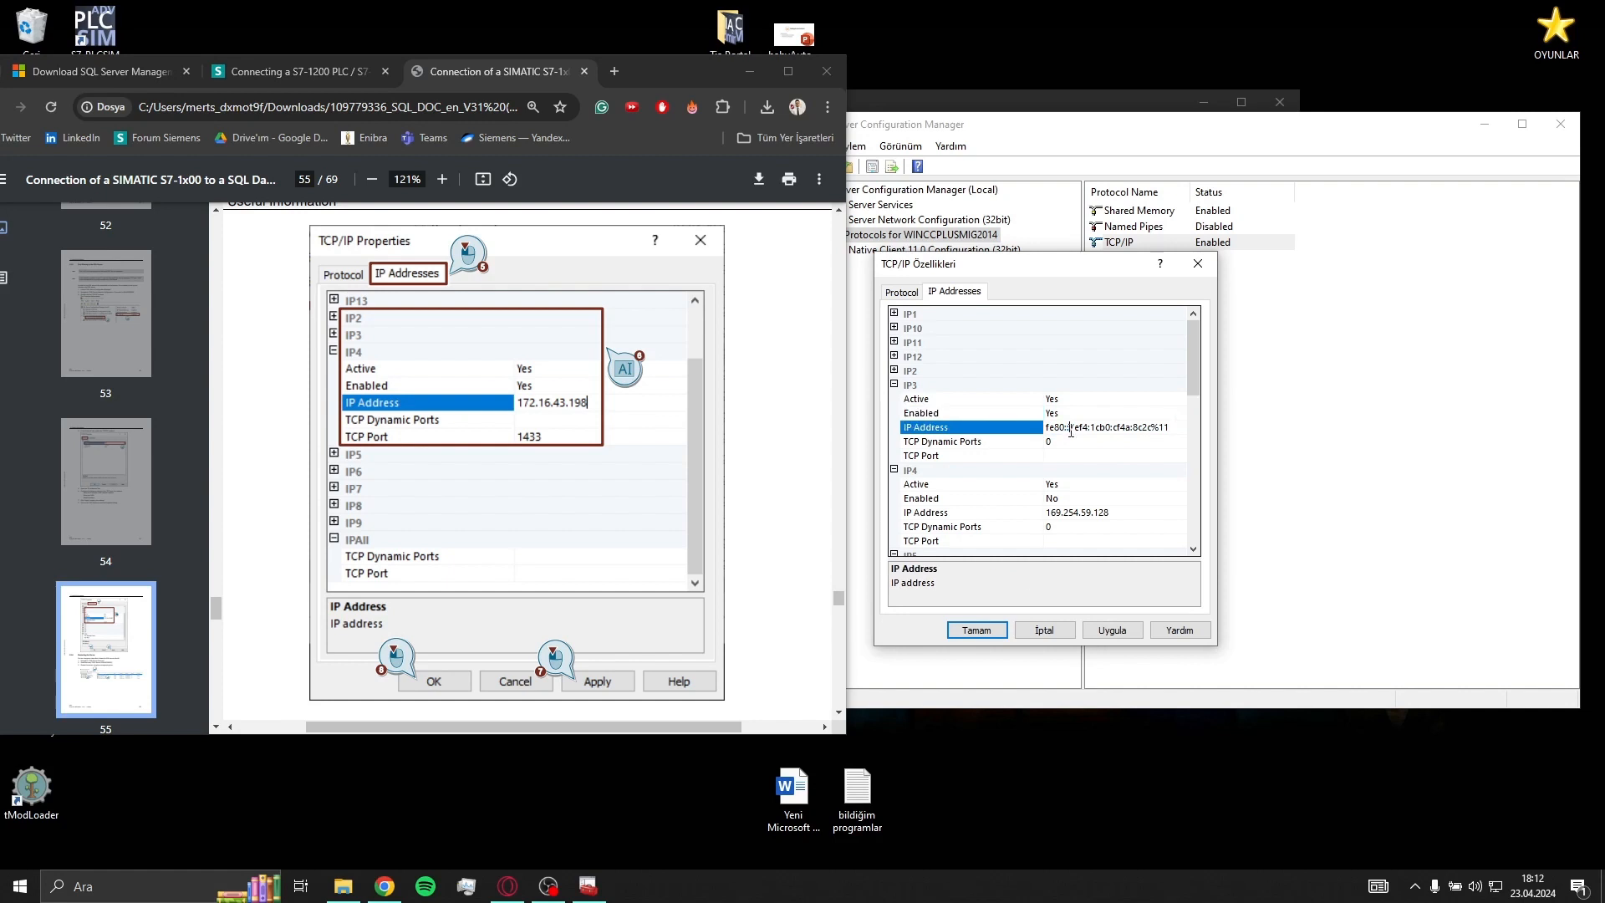
{"action": "double_click", "coordinate": [1071, 428]}
{"action": "key", "text": "Delete"}
{"action": "key", "text": "Delete"}
Open the Windows network connections and show the IPv4 properties of the Ethernet 2 Siemens PLCSIM virtual adapter.
{"action": "left_click", "coordinate": [1488, 873]}
{"action": "left_click", "coordinate": [1469, 855]}
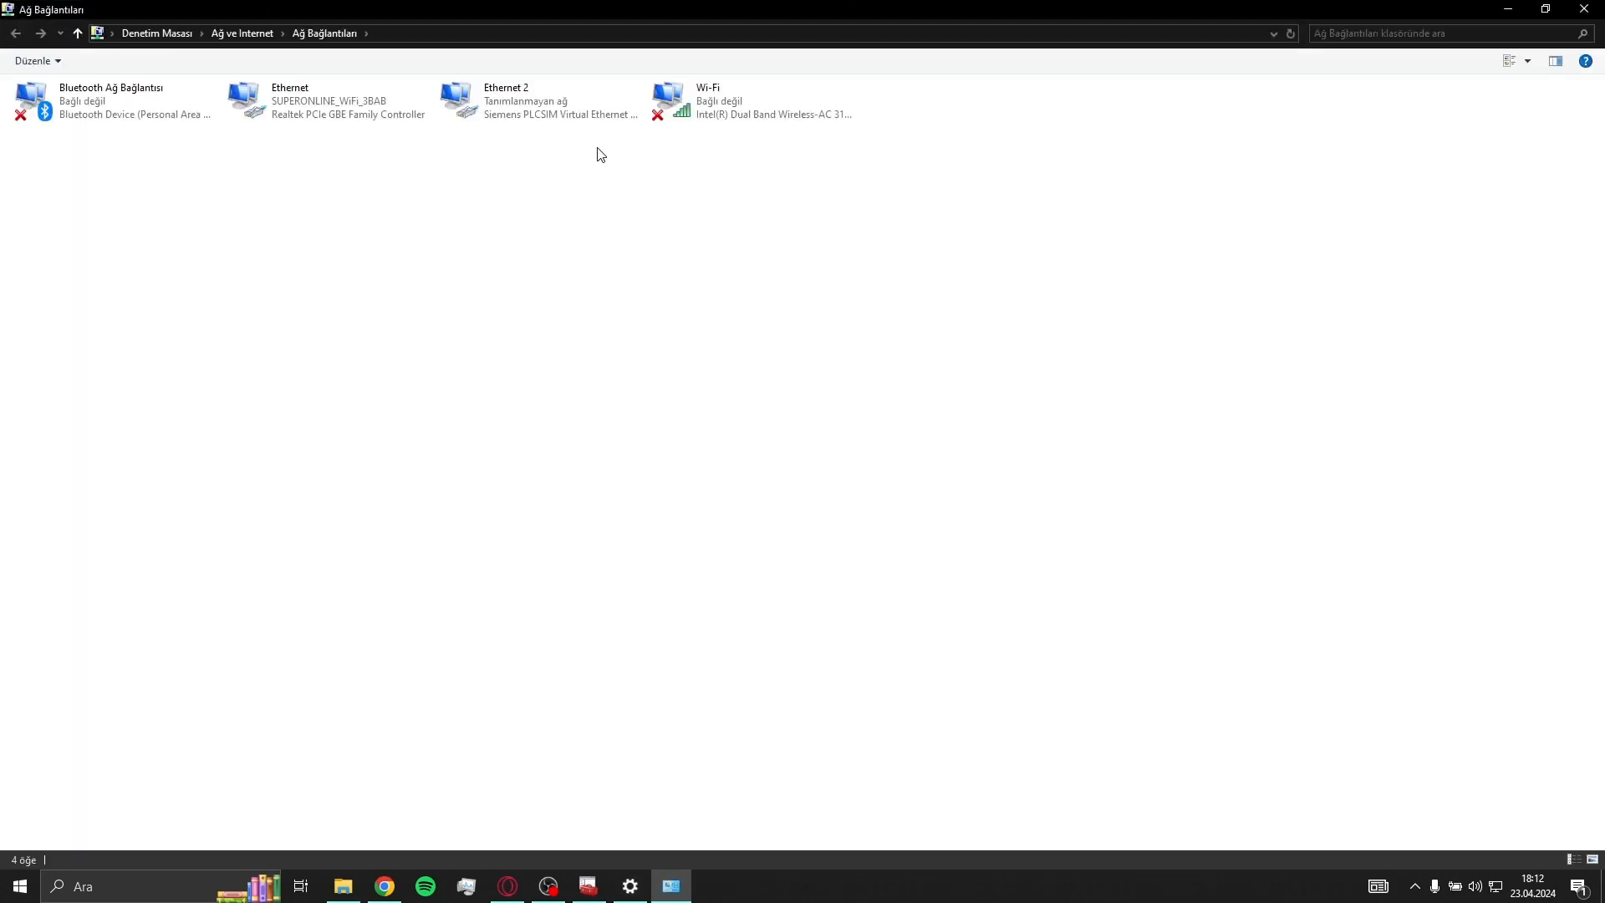
{"action": "left_click", "coordinate": [551, 125]}
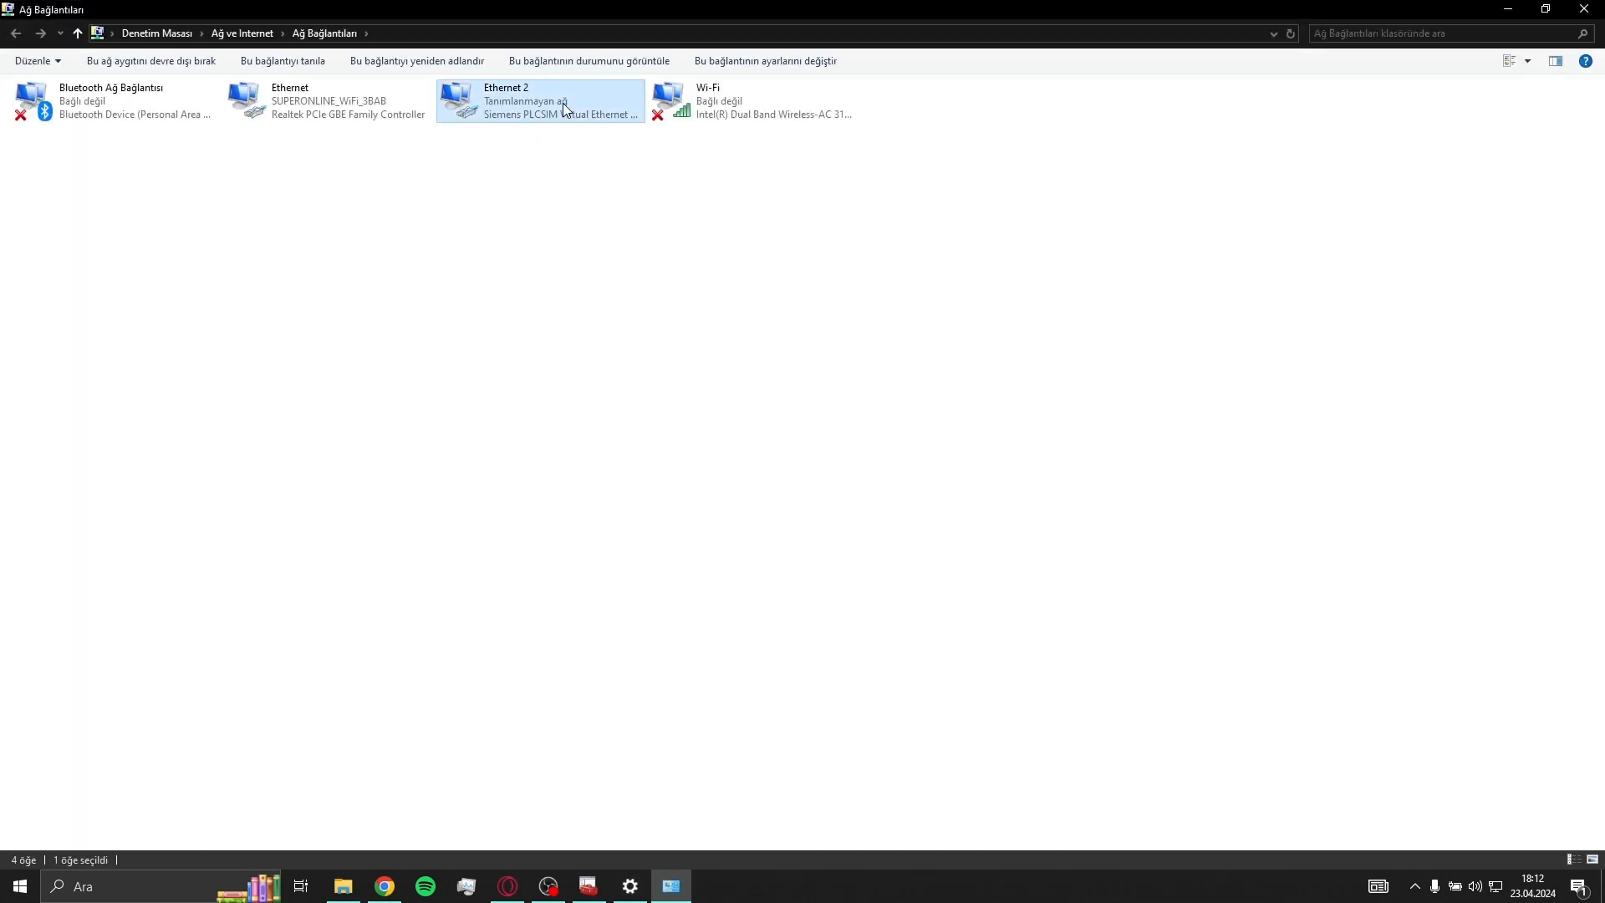
{"action": "right_click", "coordinate": [562, 100]}
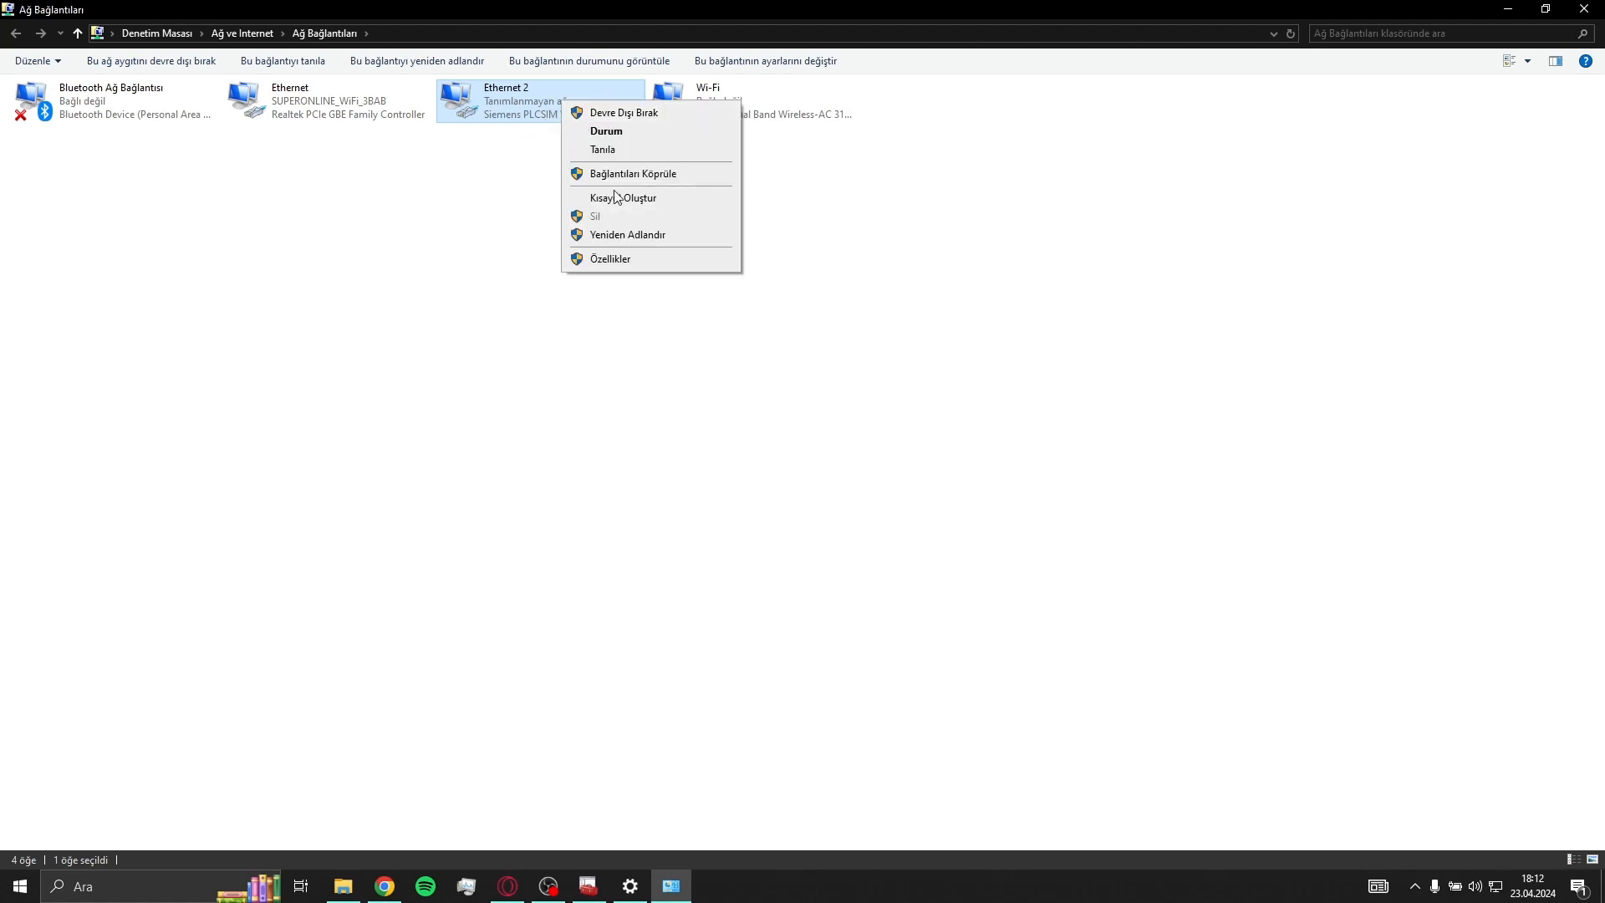
{"action": "left_click", "coordinate": [617, 258]}
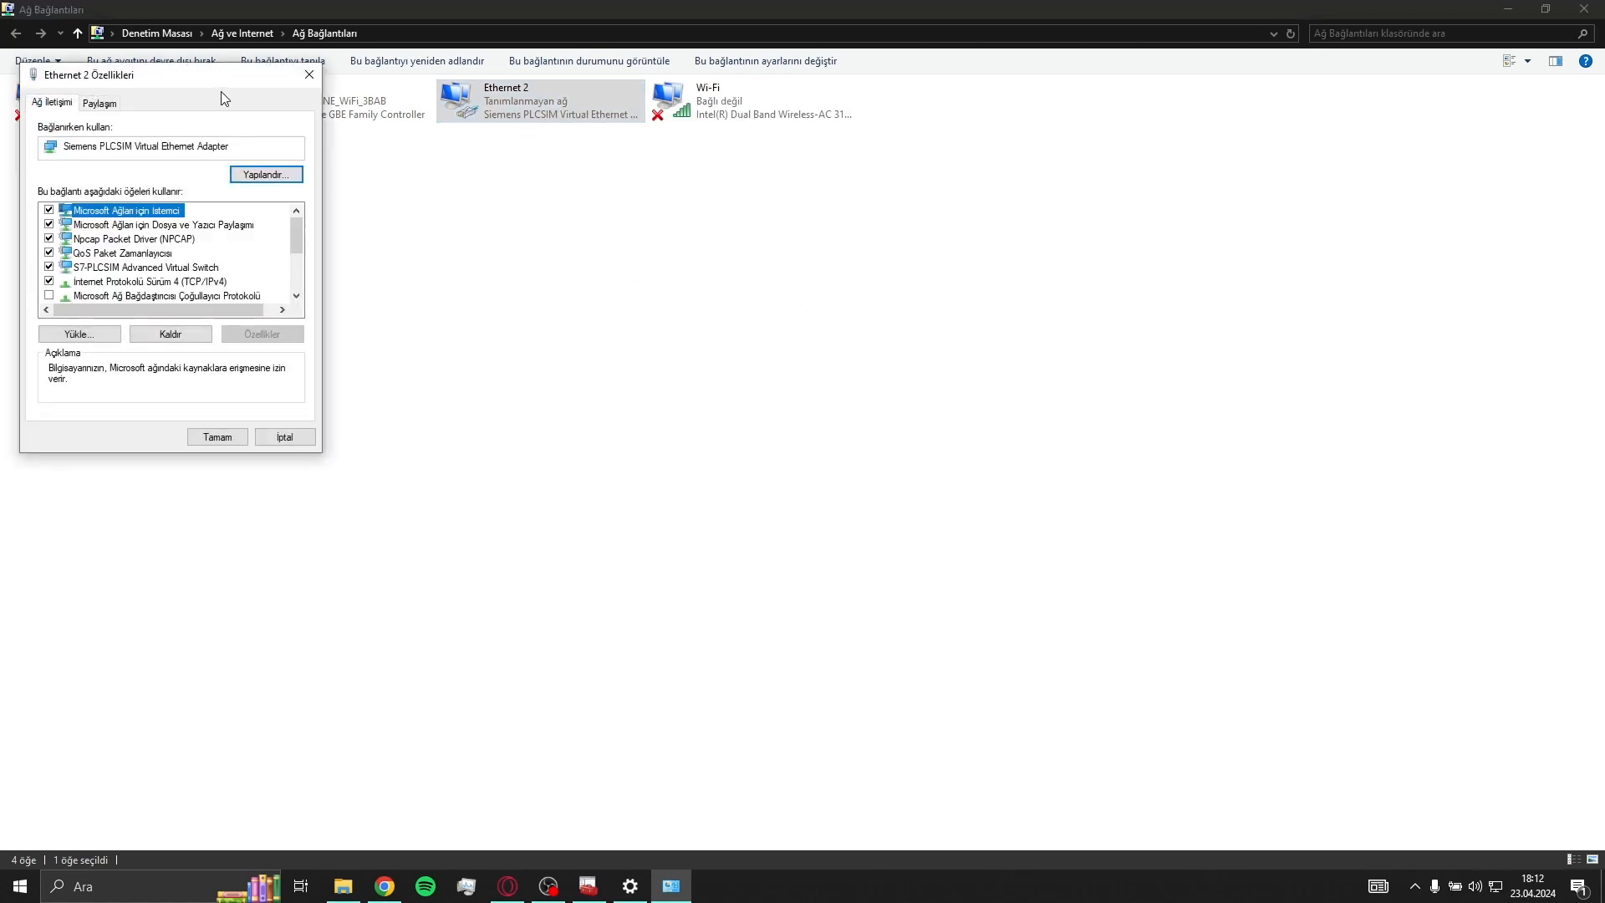
{"action": "left_click_drag", "start_coordinate": [225, 99], "coordinate": [809, 191]}
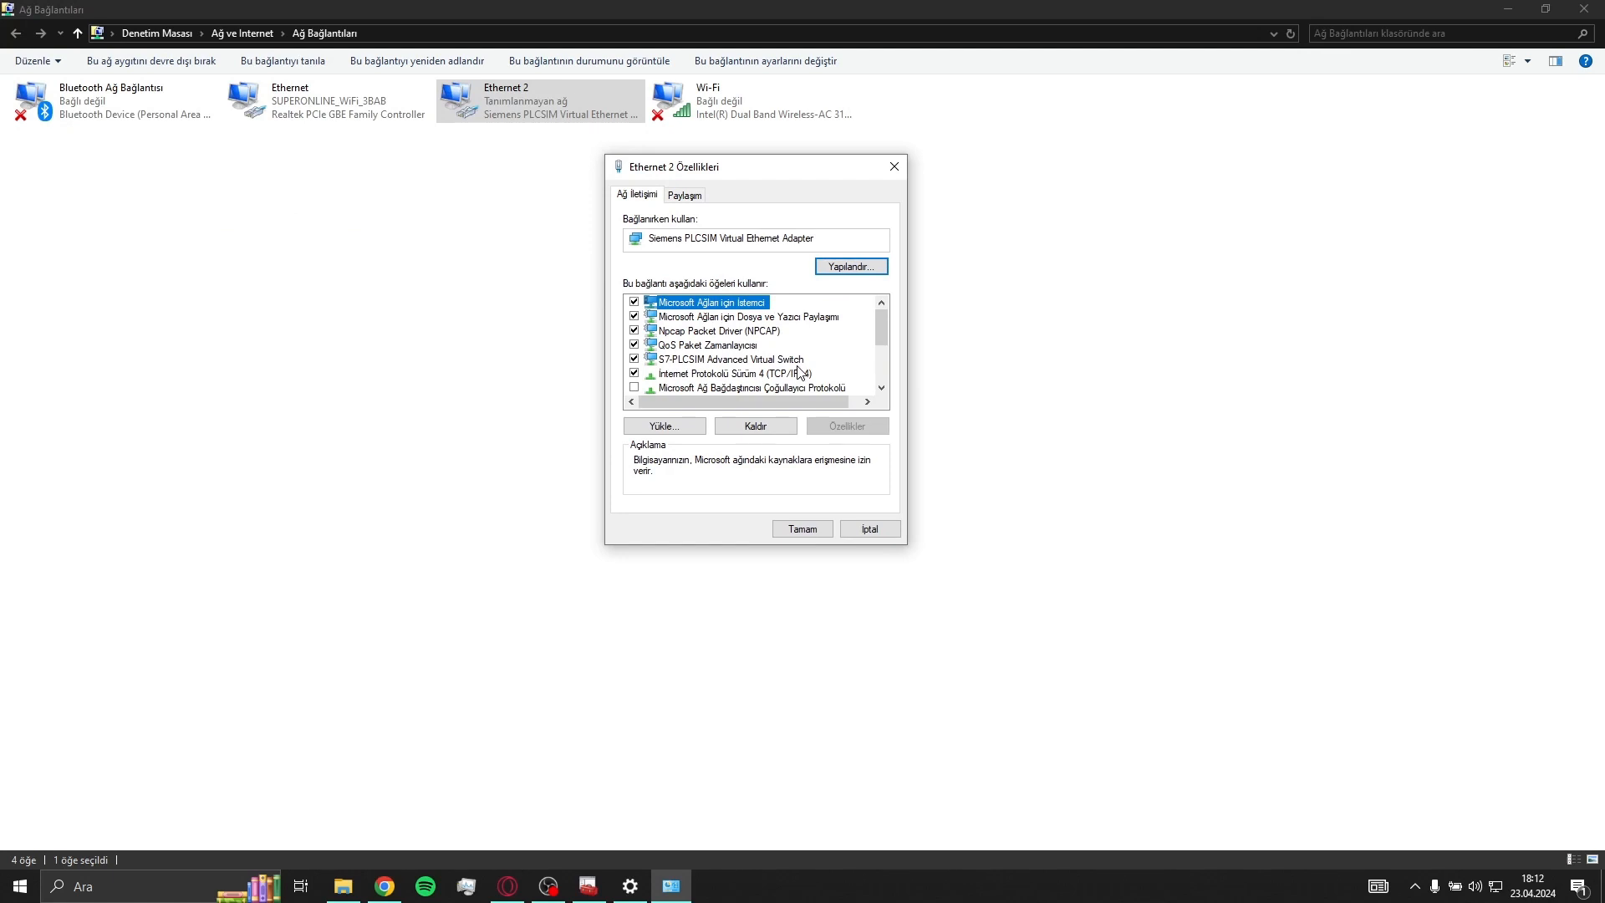
{"action": "double_click", "coordinate": [800, 372]}
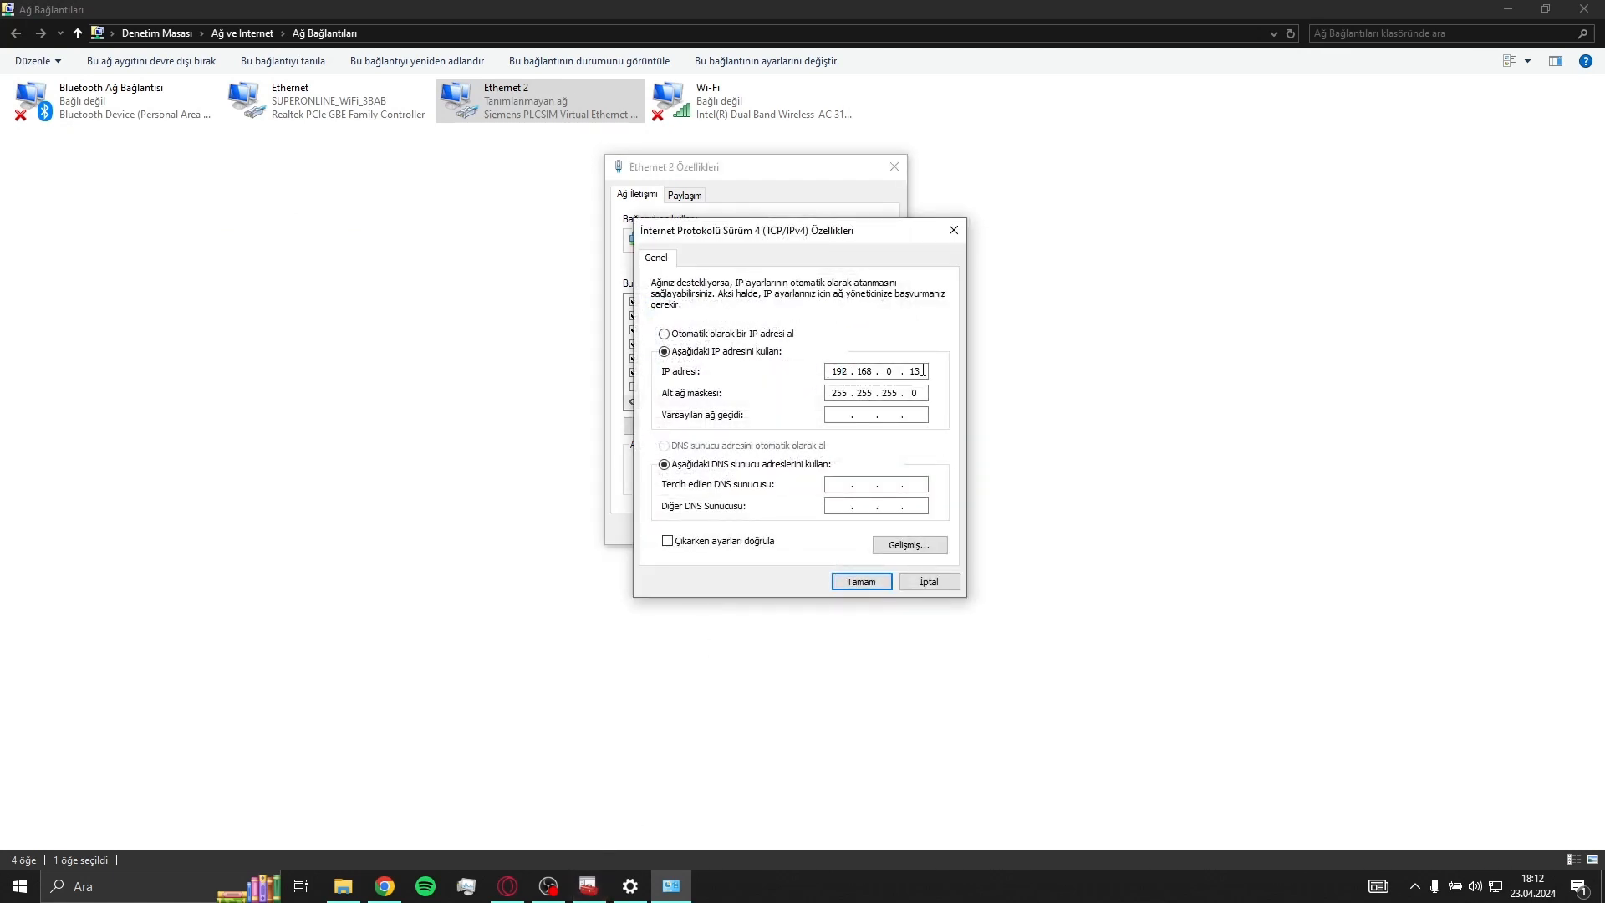
Return to SQL Server Configuration Manager, close the Windows Settings window, and set the IP3 interface's IP address to 192.168.0.13.
{"action": "left_click", "coordinate": [588, 886]}
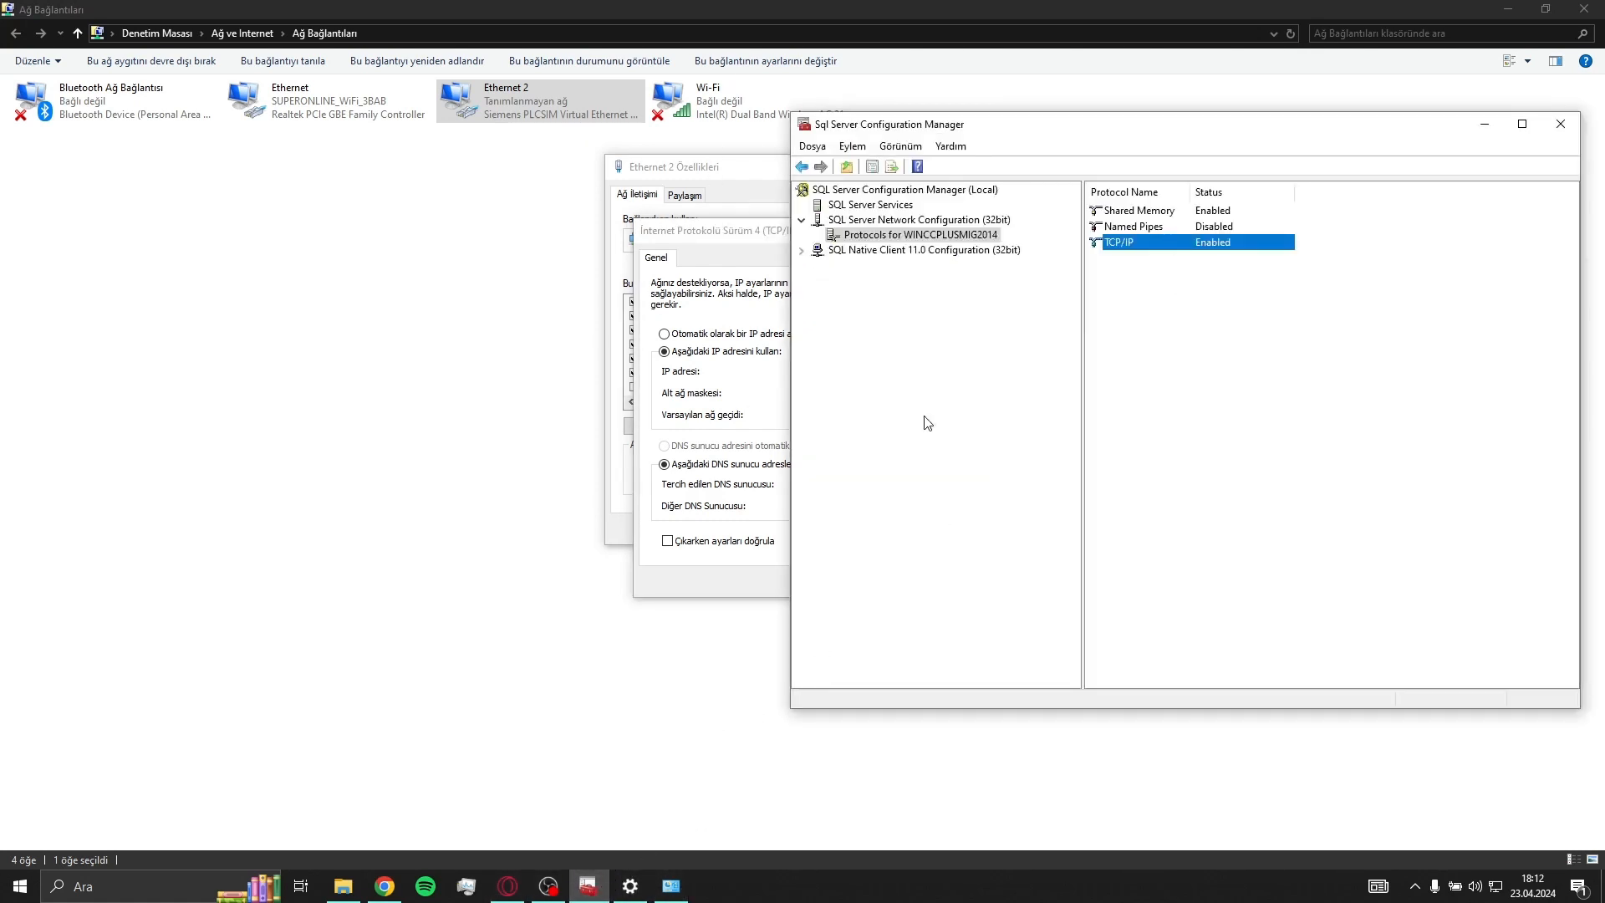
{"action": "left_click", "coordinate": [630, 886]}
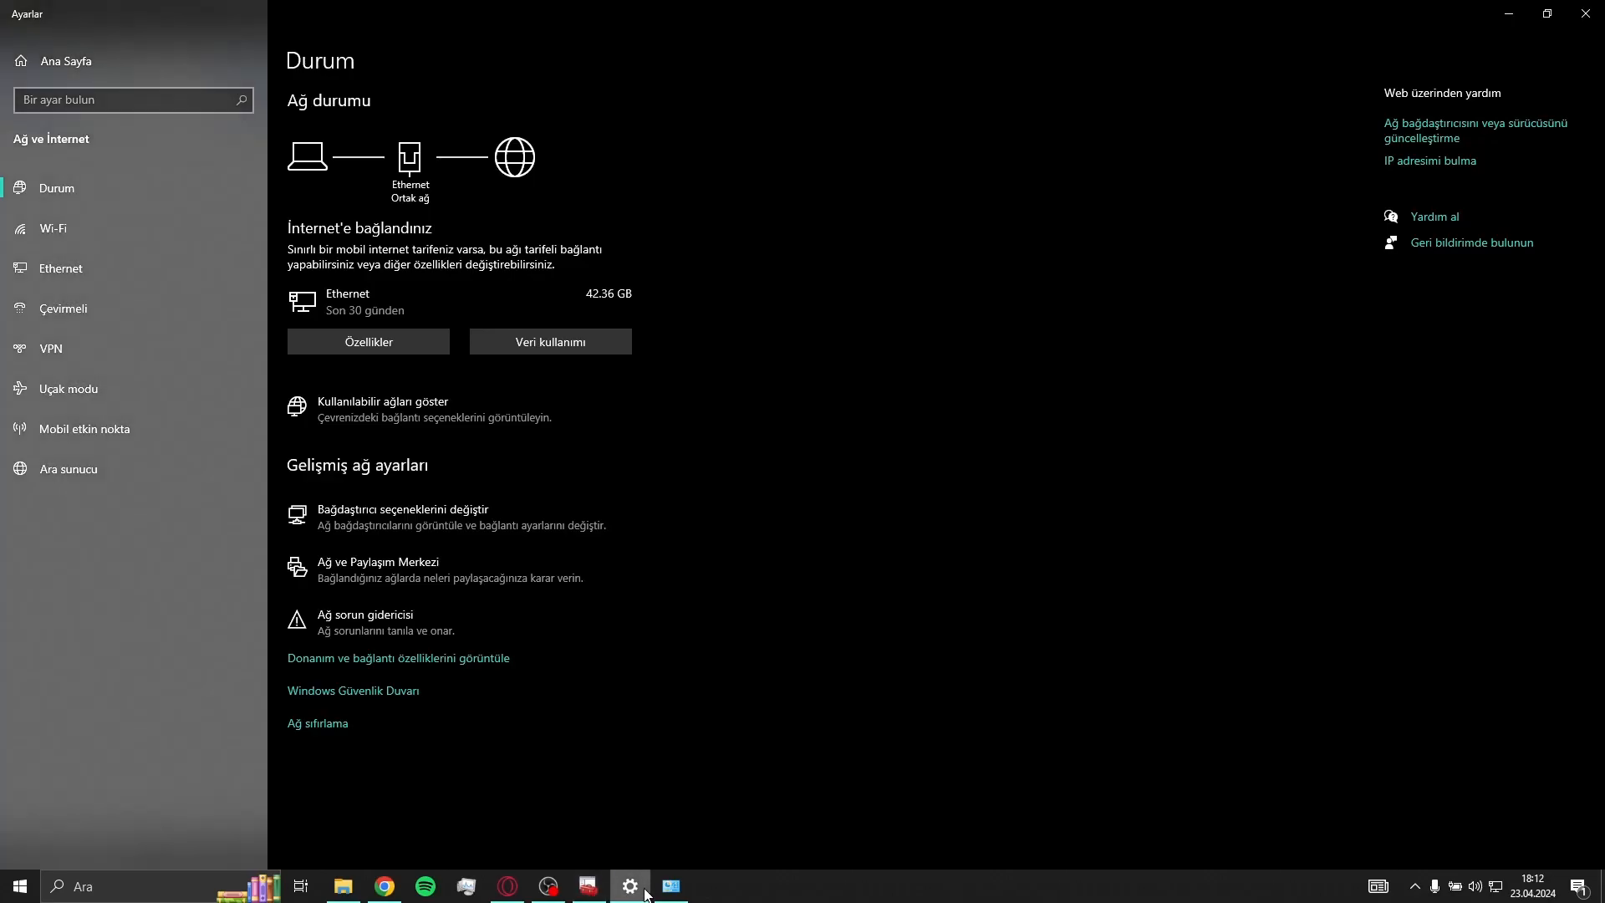
{"action": "left_click", "coordinate": [1579, 8]}
{"action": "double_click", "coordinate": [1201, 241]}
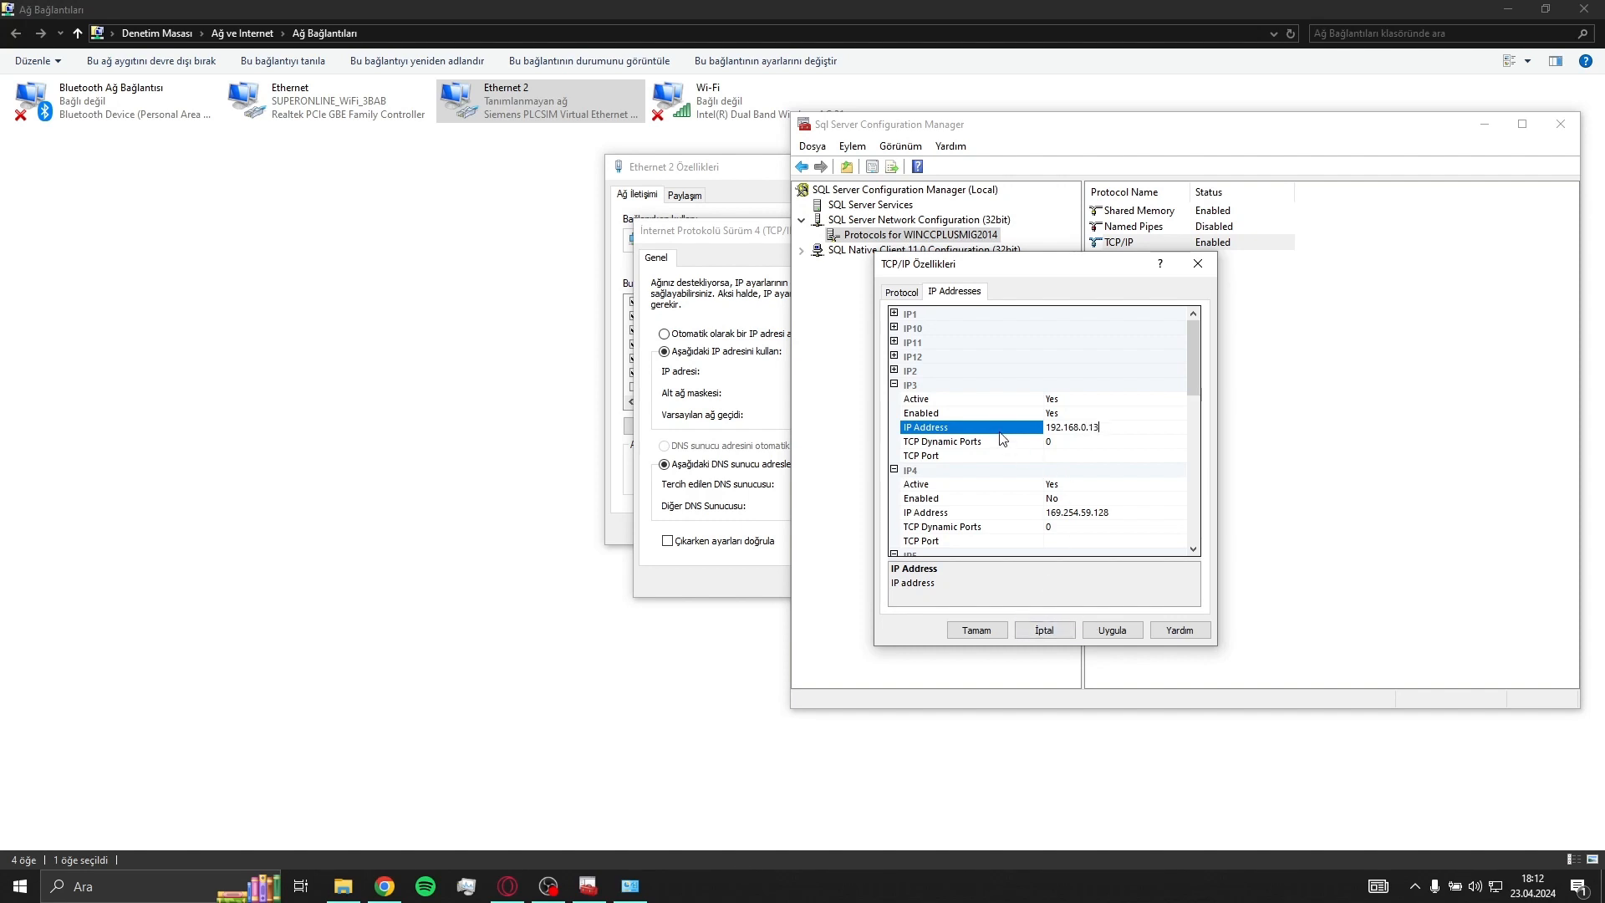
Recheck the Ethernet 2 adapter's IPv4 address, then close its properties and the network connections window.
{"action": "left_click", "coordinate": [706, 231]}
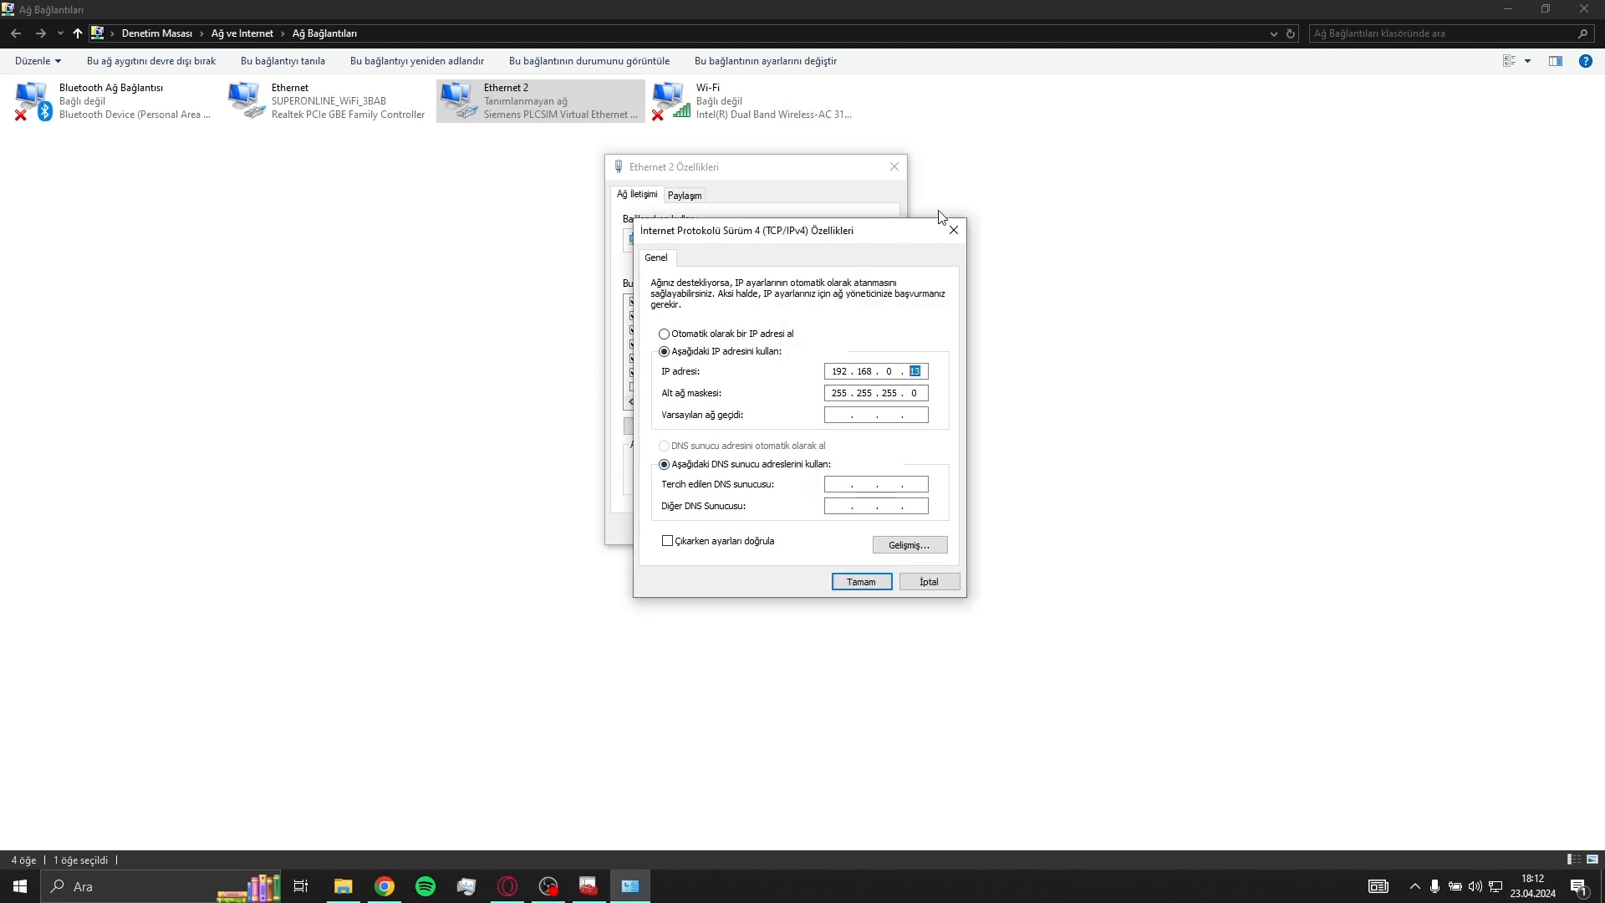
{"action": "left_click", "coordinate": [944, 229]}
{"action": "left_click", "coordinate": [896, 167]}
{"action": "left_click", "coordinate": [1564, 10]}
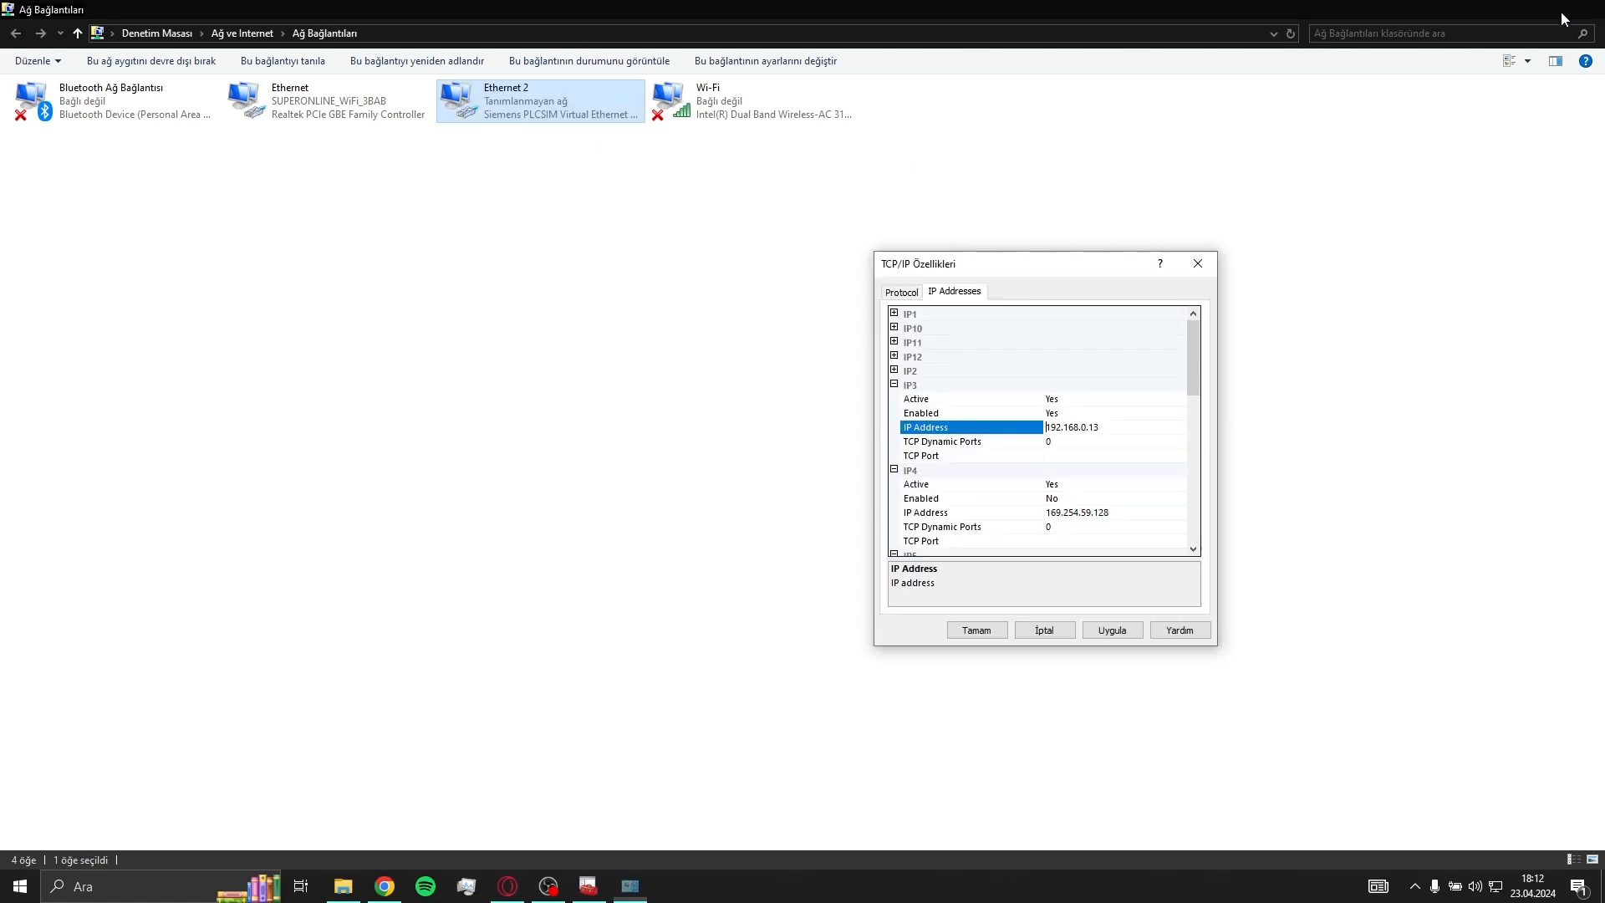
Set the TCP Port under IPAll to 1433, then apply the TCP/IP properties and close them.
{"action": "scroll", "coordinate": [1195, 353], "scroll_direction": "down", "scroll_amount": 1}
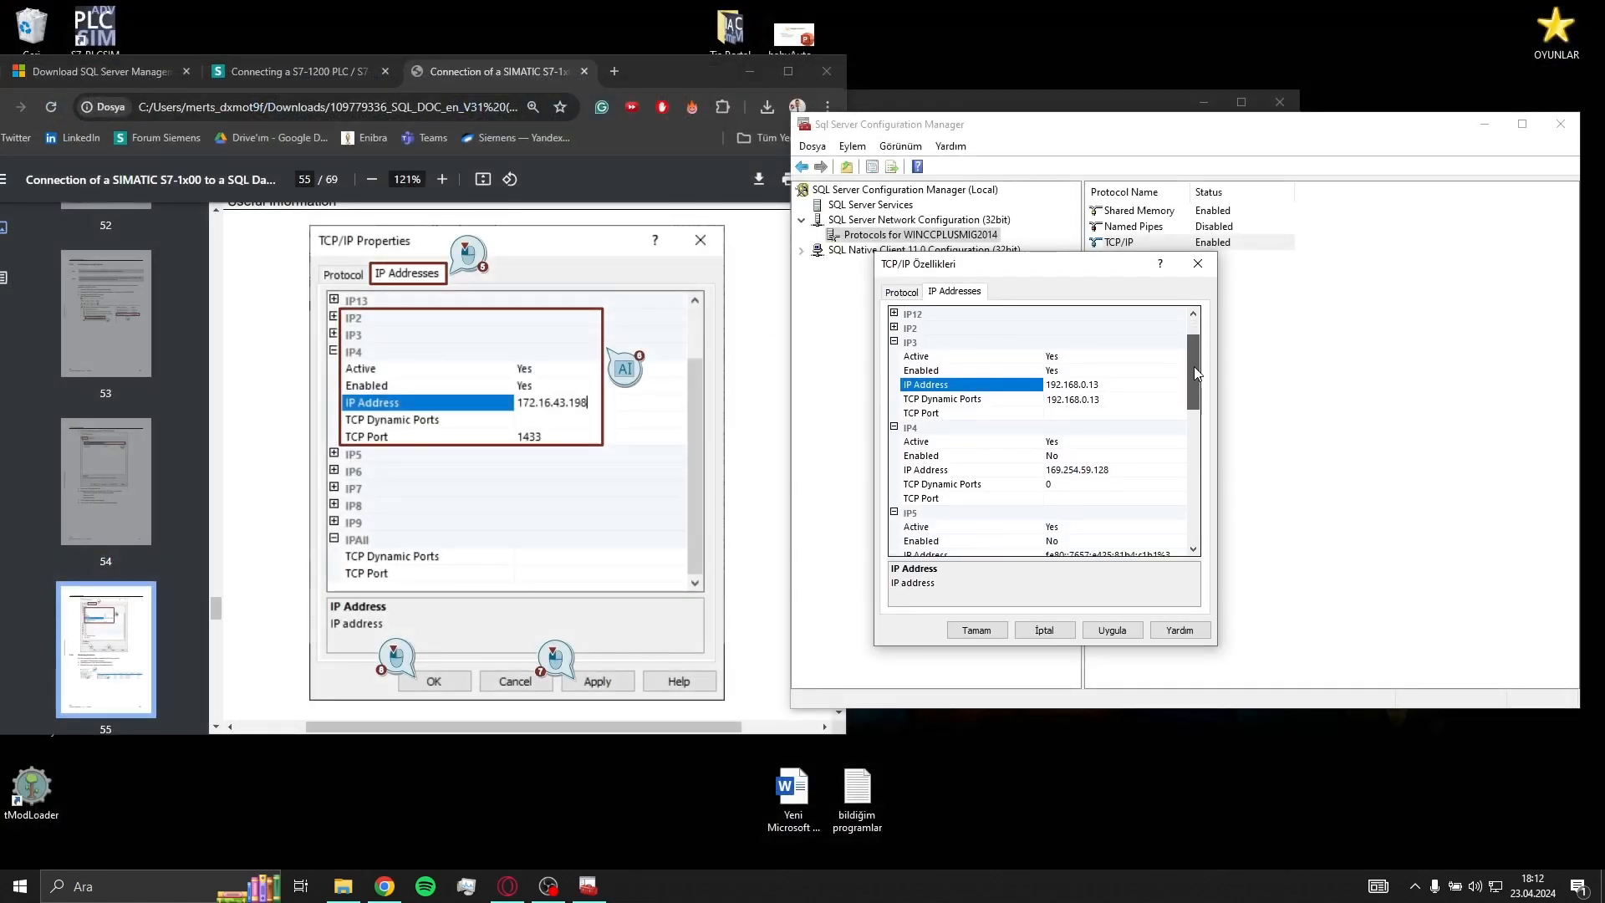
{"action": "left_click", "coordinate": [948, 398]}
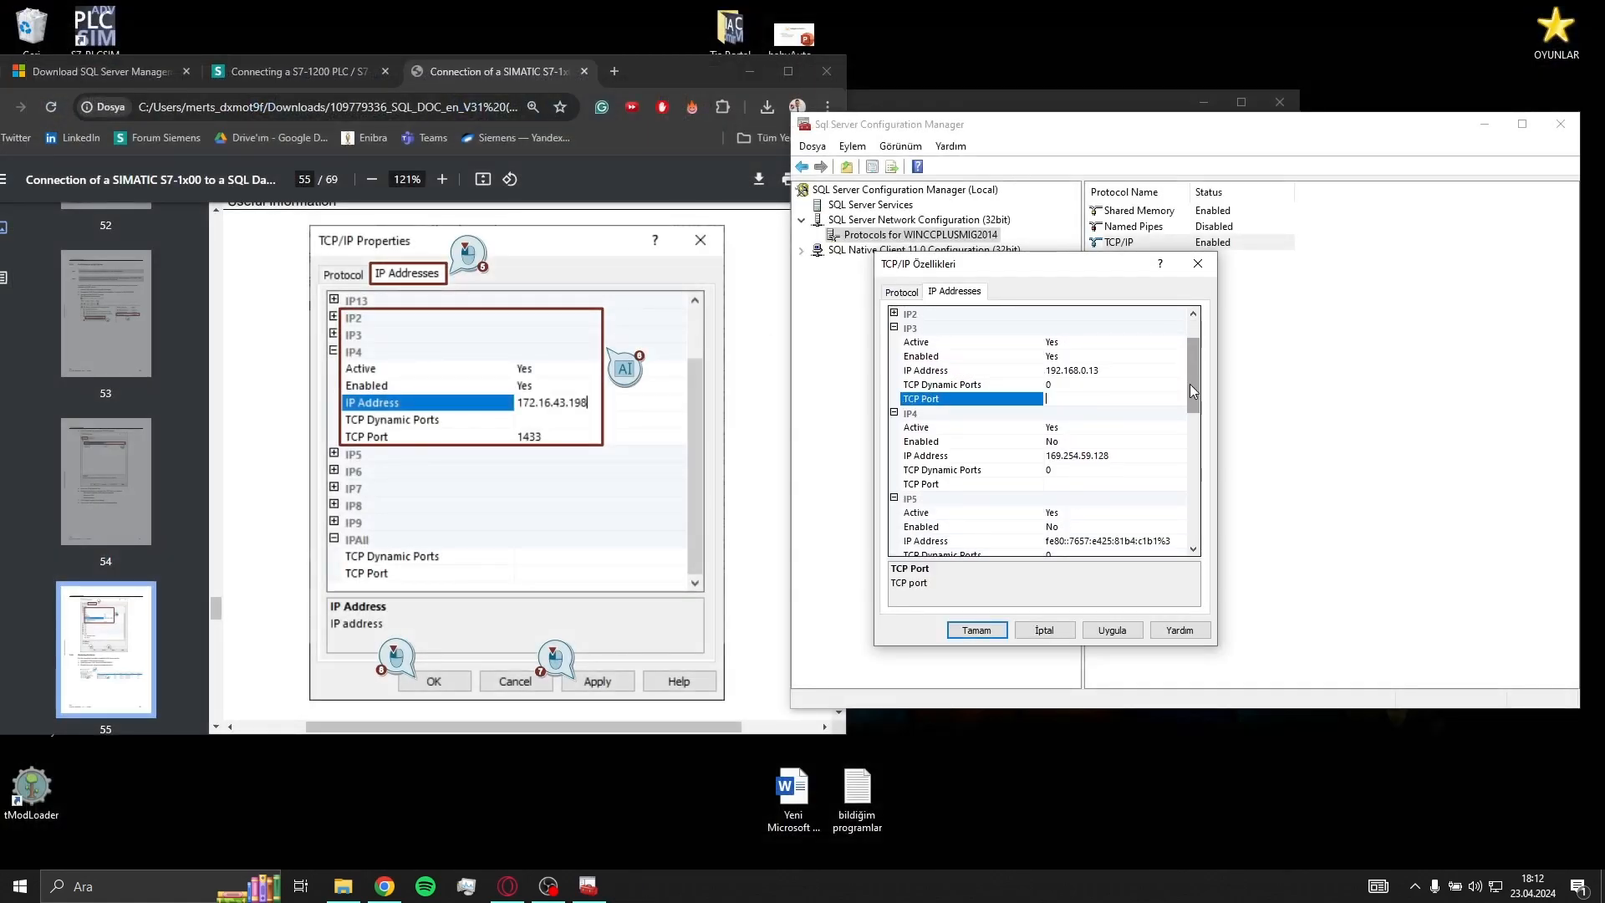
{"action": "left_click_drag", "start_coordinate": [1190, 383], "coordinate": [1190, 499]}
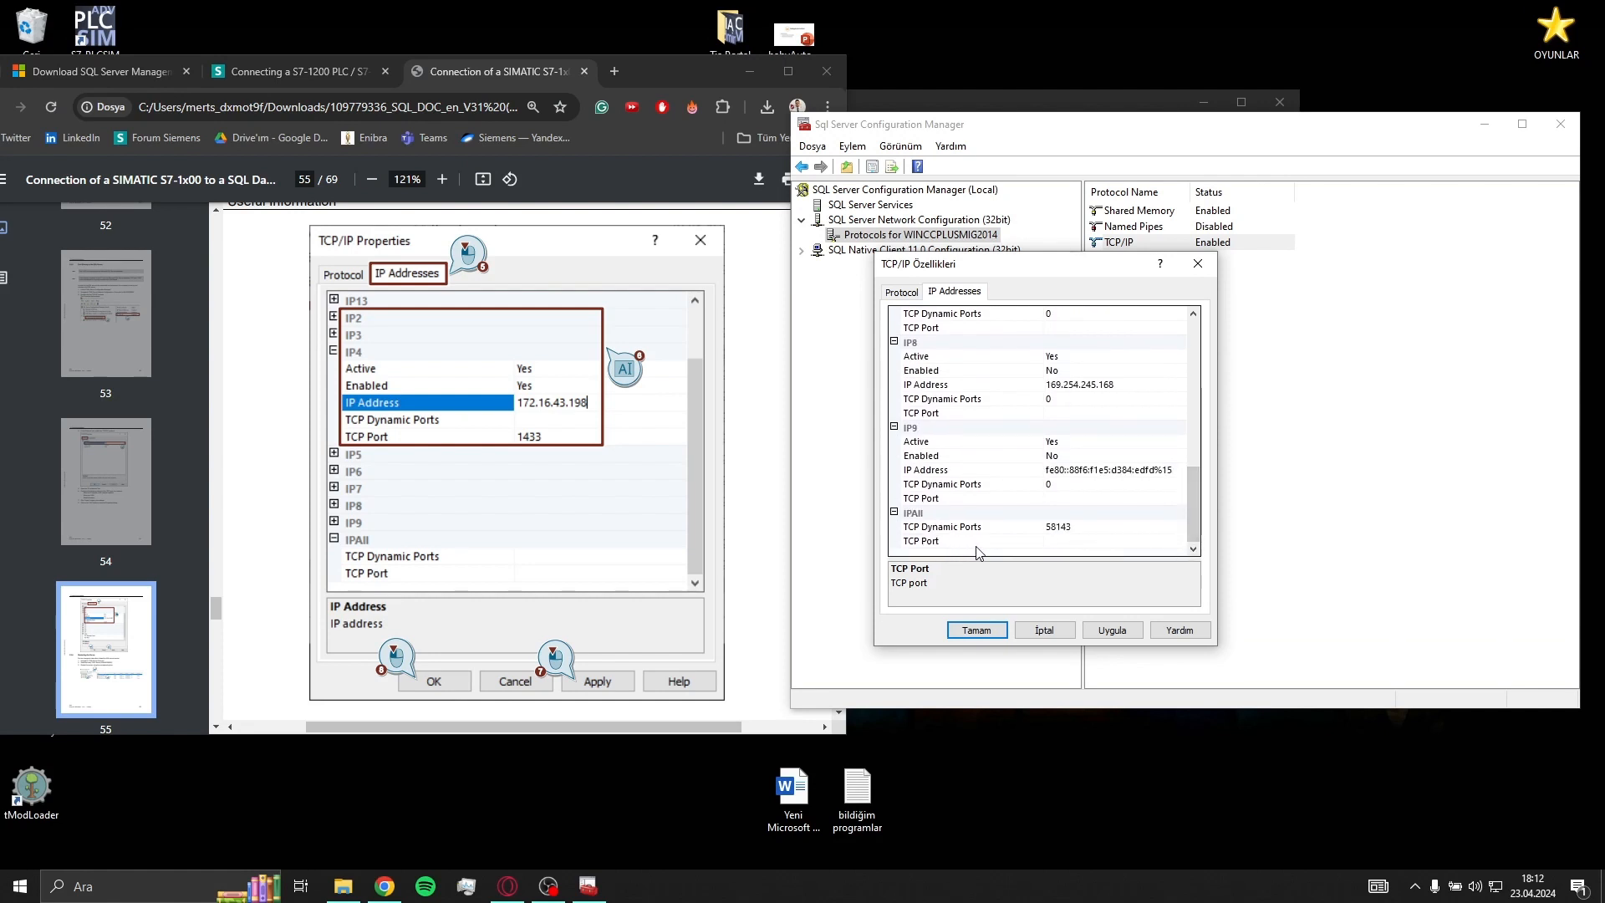
{"action": "left_click", "coordinate": [1080, 542]}
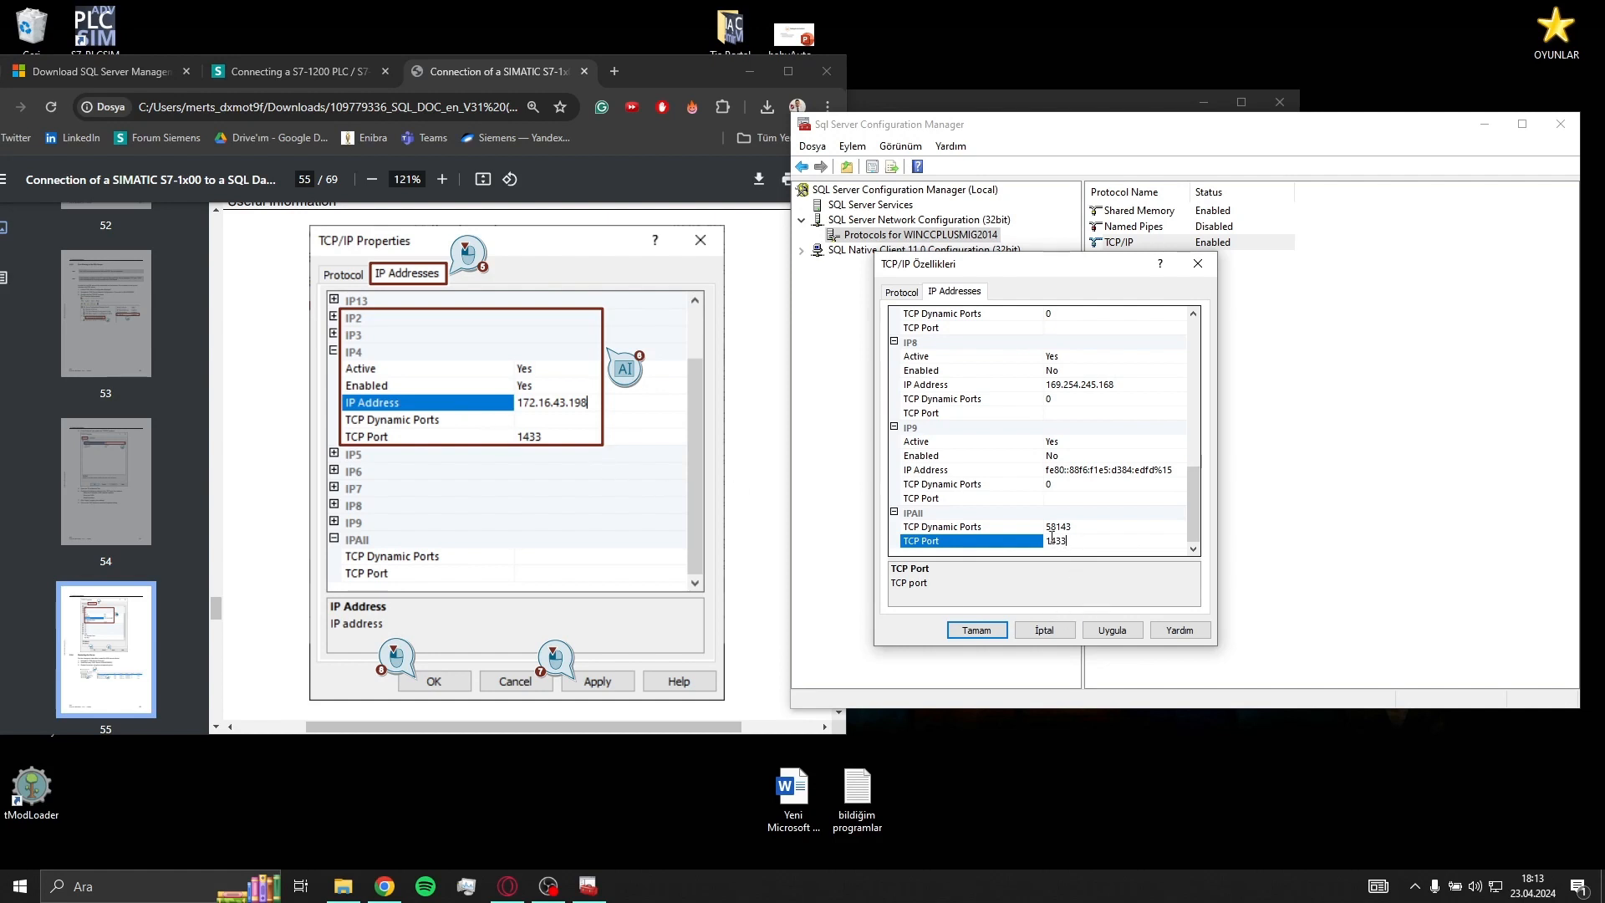
{"action": "left_click", "coordinate": [1103, 628]}
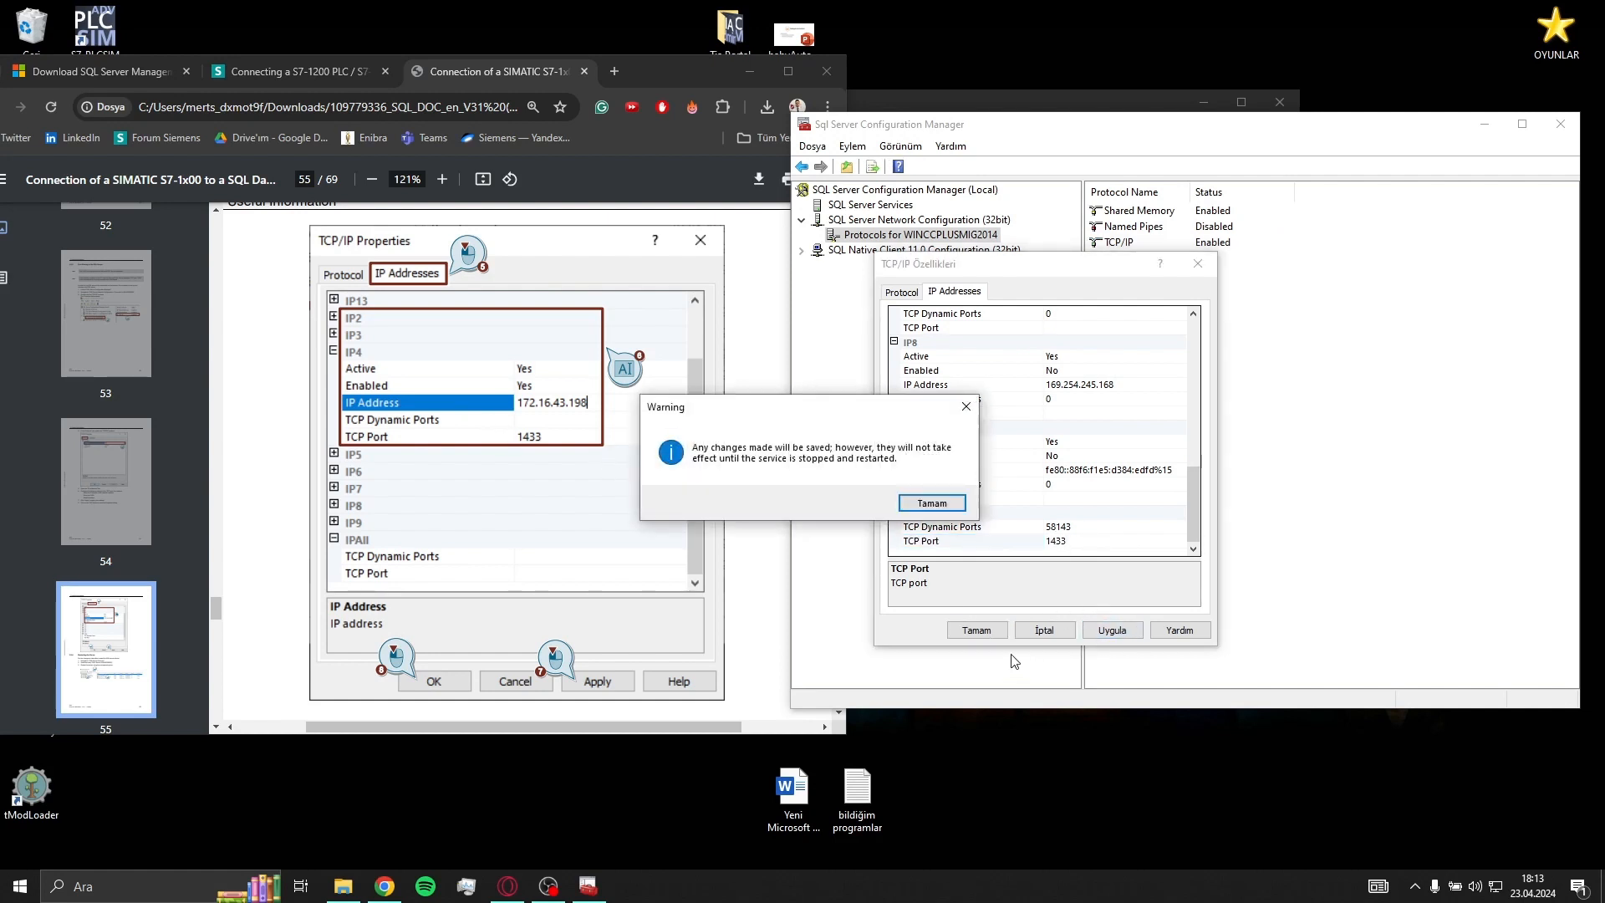
{"action": "left_click", "coordinate": [940, 511]}
{"action": "left_click", "coordinate": [974, 629]}
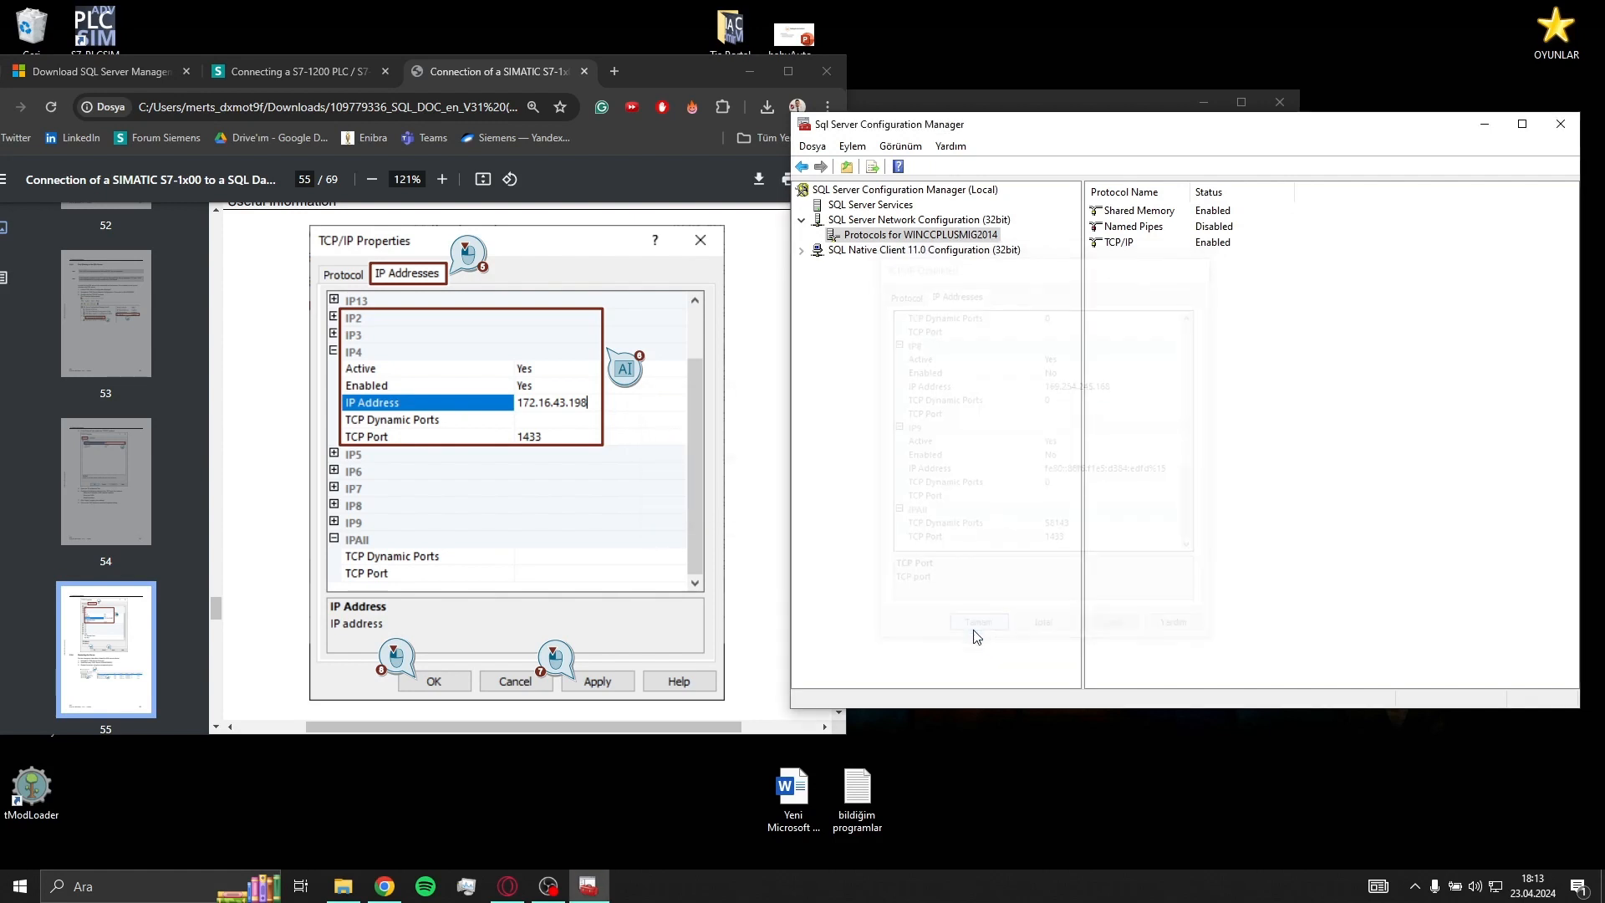
Widen the service name column in SQL Server Services and restart the SQL Server (WINCCPLUSMIG2014) service.
{"action": "left_click", "coordinate": [901, 191]}
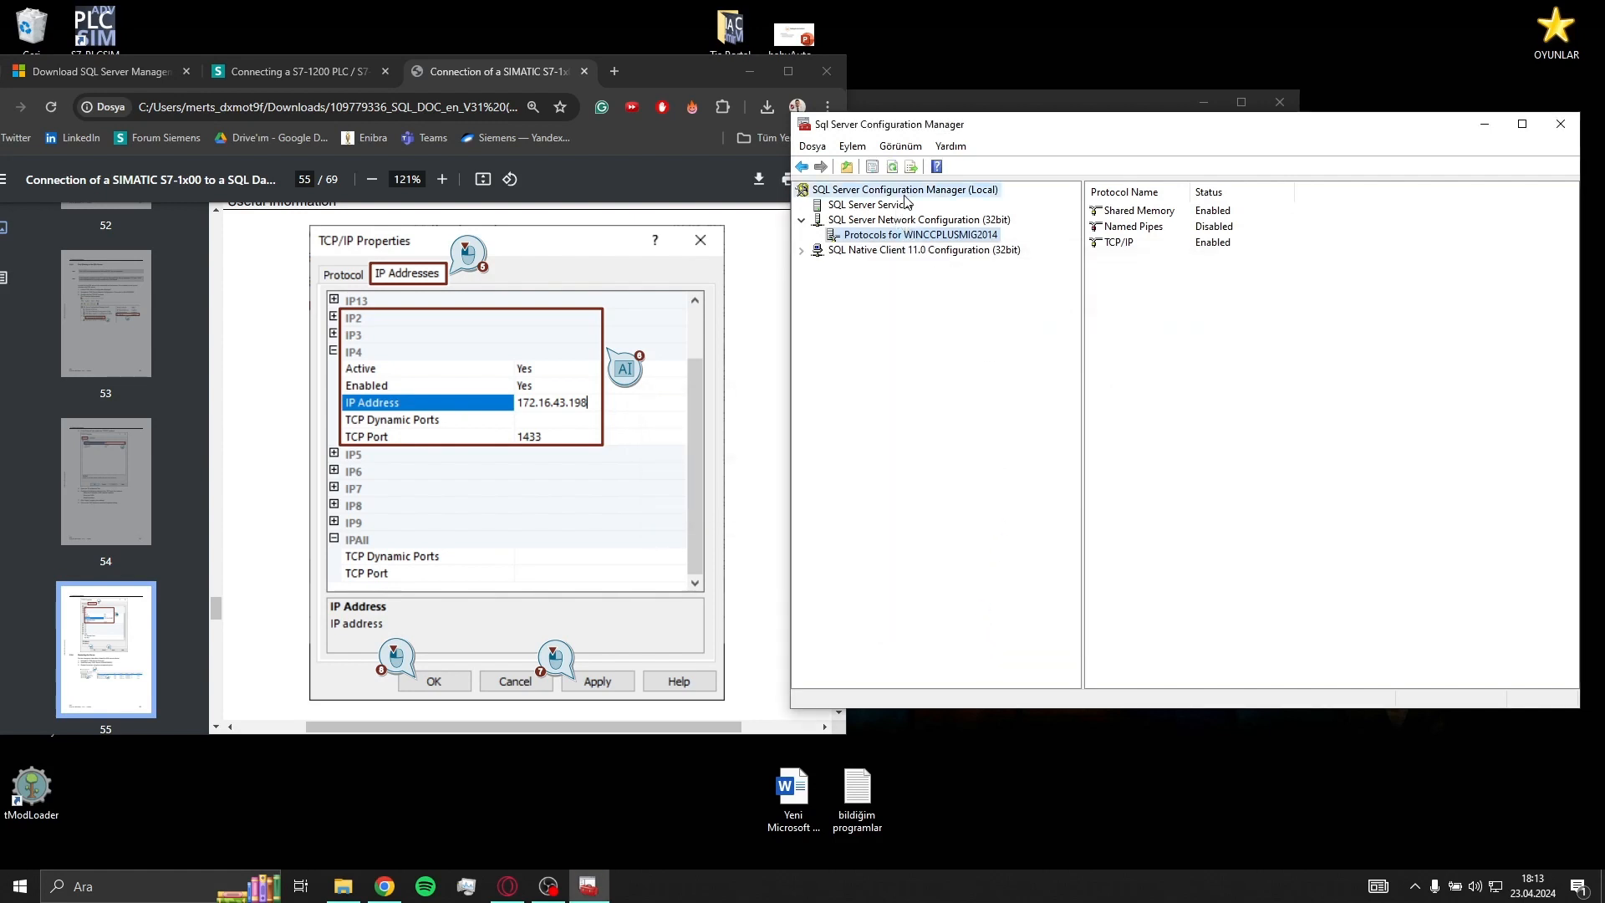
{"action": "left_click", "coordinate": [904, 206]}
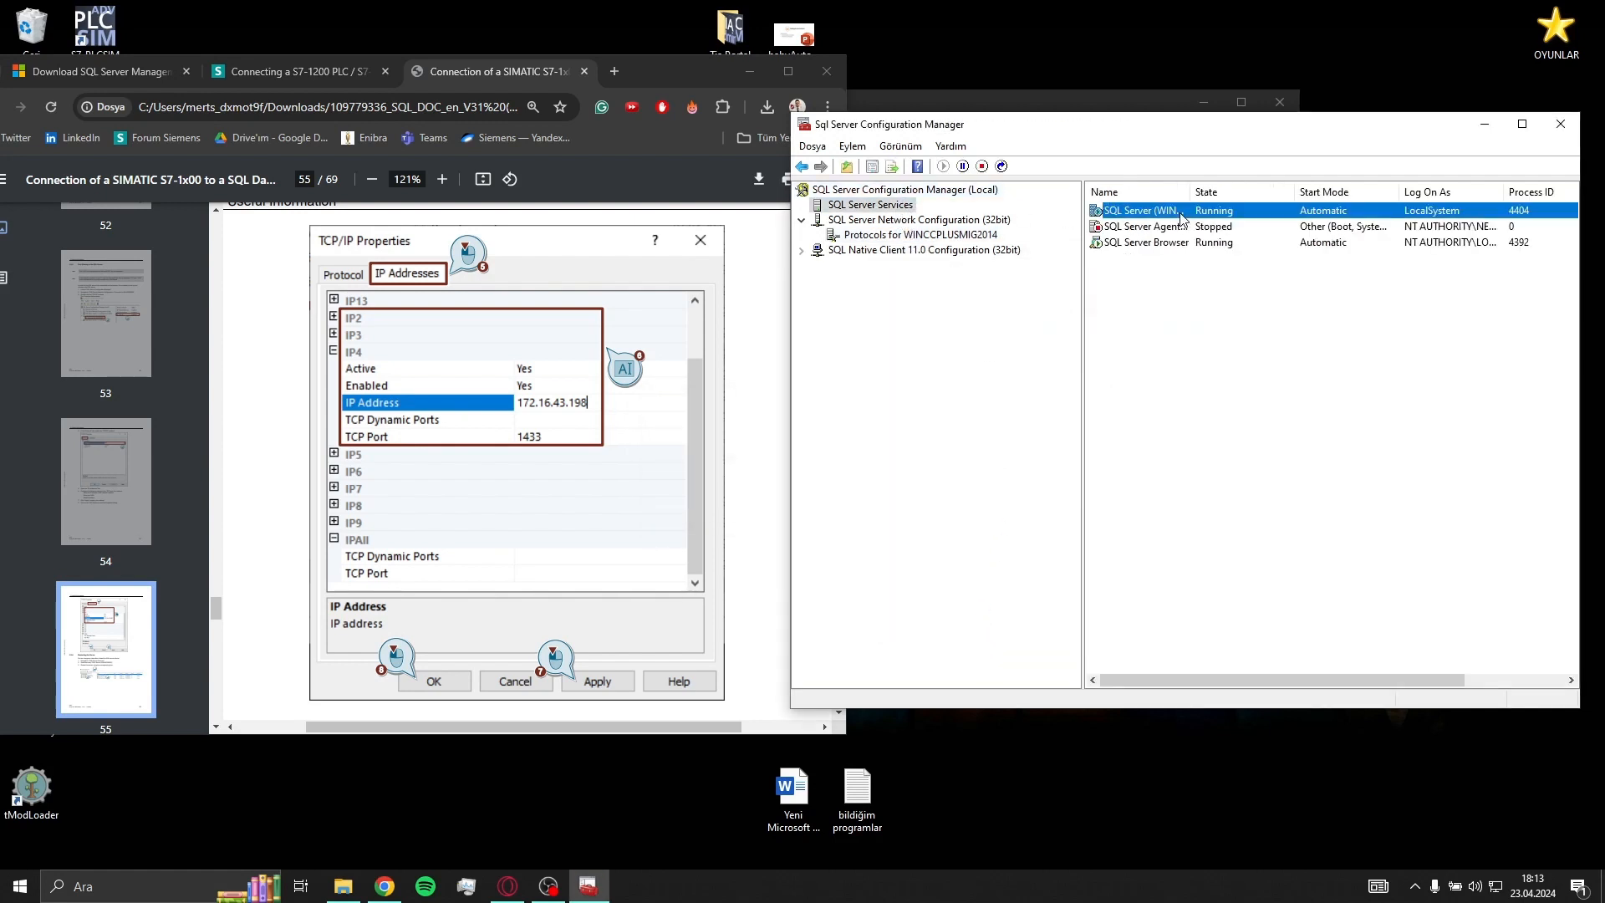
{"action": "left_click", "coordinate": [1180, 212]}
{"action": "left_click_drag", "start_coordinate": [1190, 192], "coordinate": [1304, 190]}
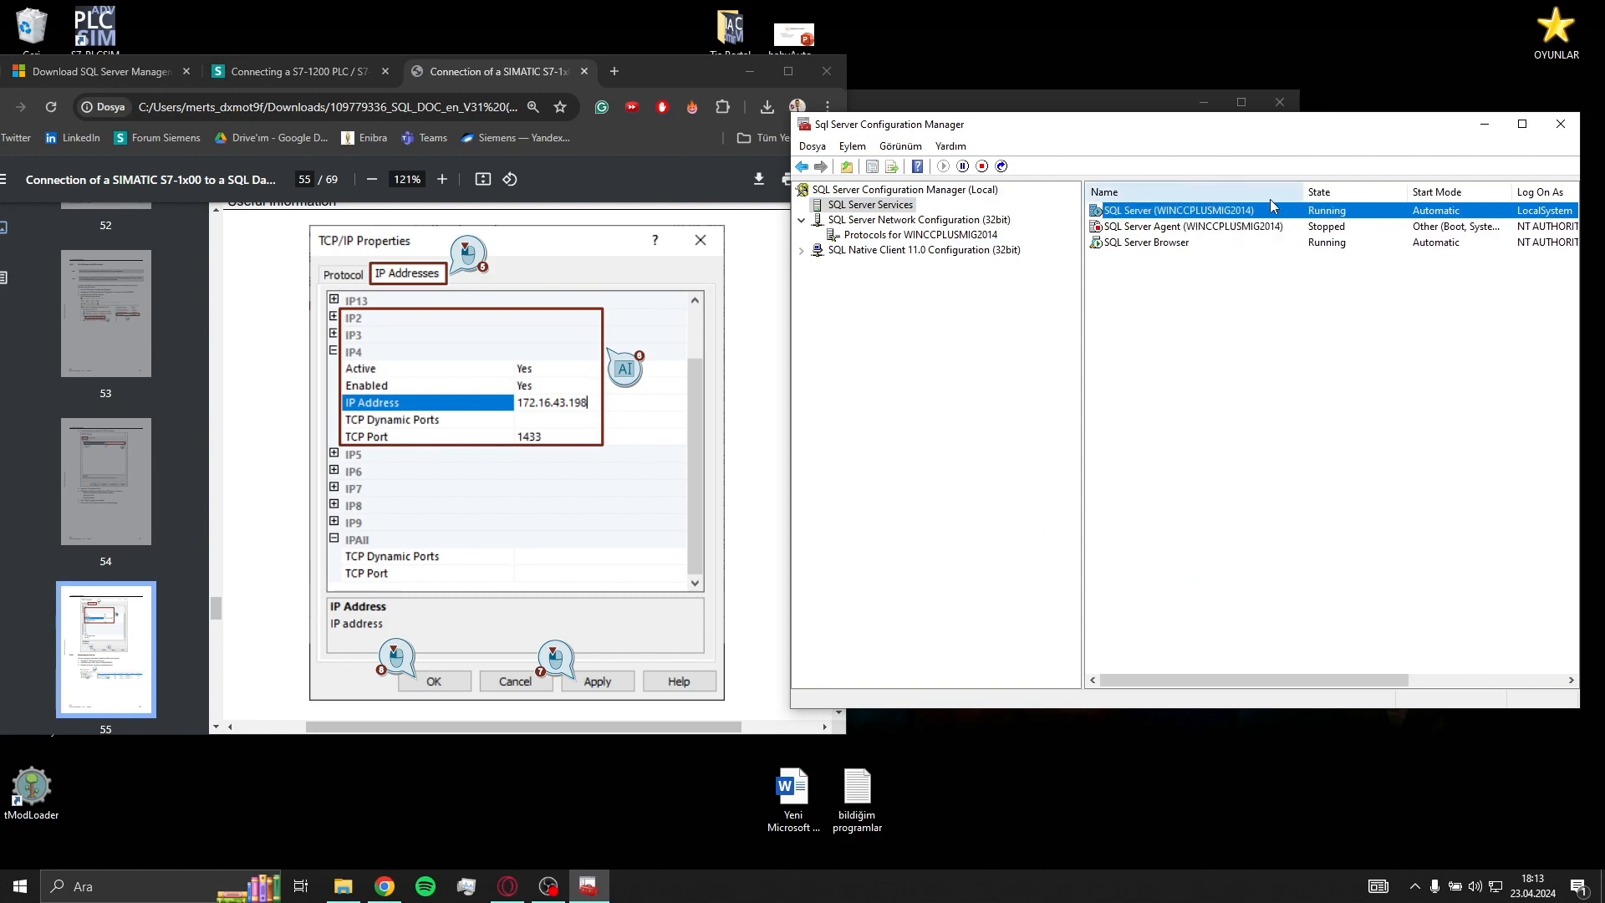
{"action": "right_click", "coordinate": [1256, 210]}
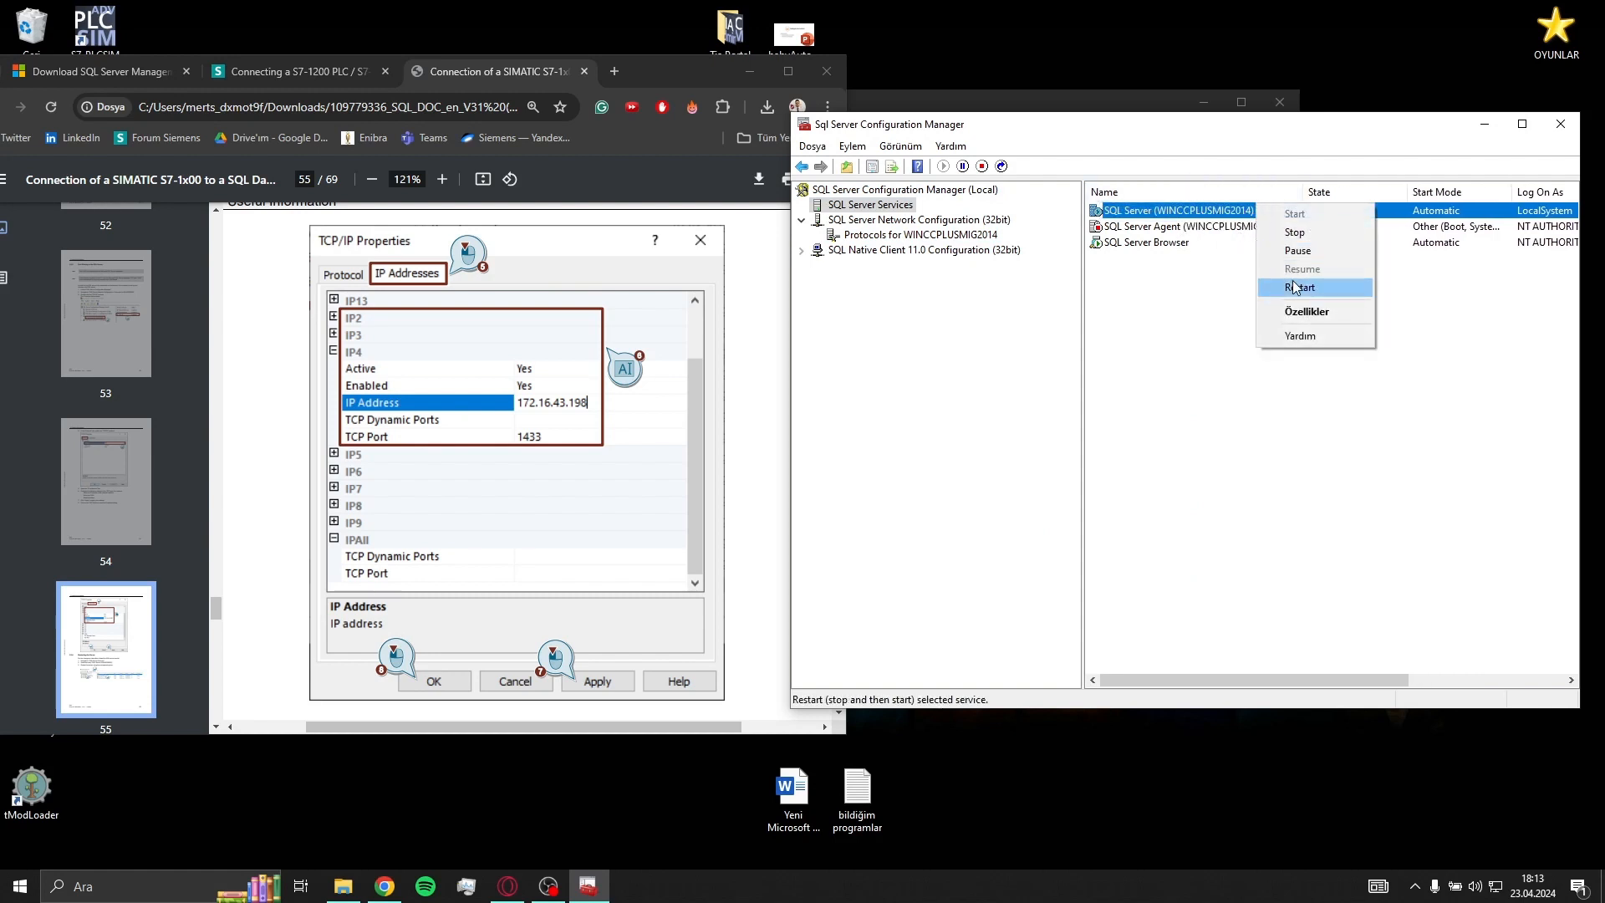
{"action": "left_click", "coordinate": [1266, 287]}
Read the documentation on restarting the server, then look back through the database setup pages to the Useful Information chapter.
{"action": "left_click", "coordinate": [710, 396]}
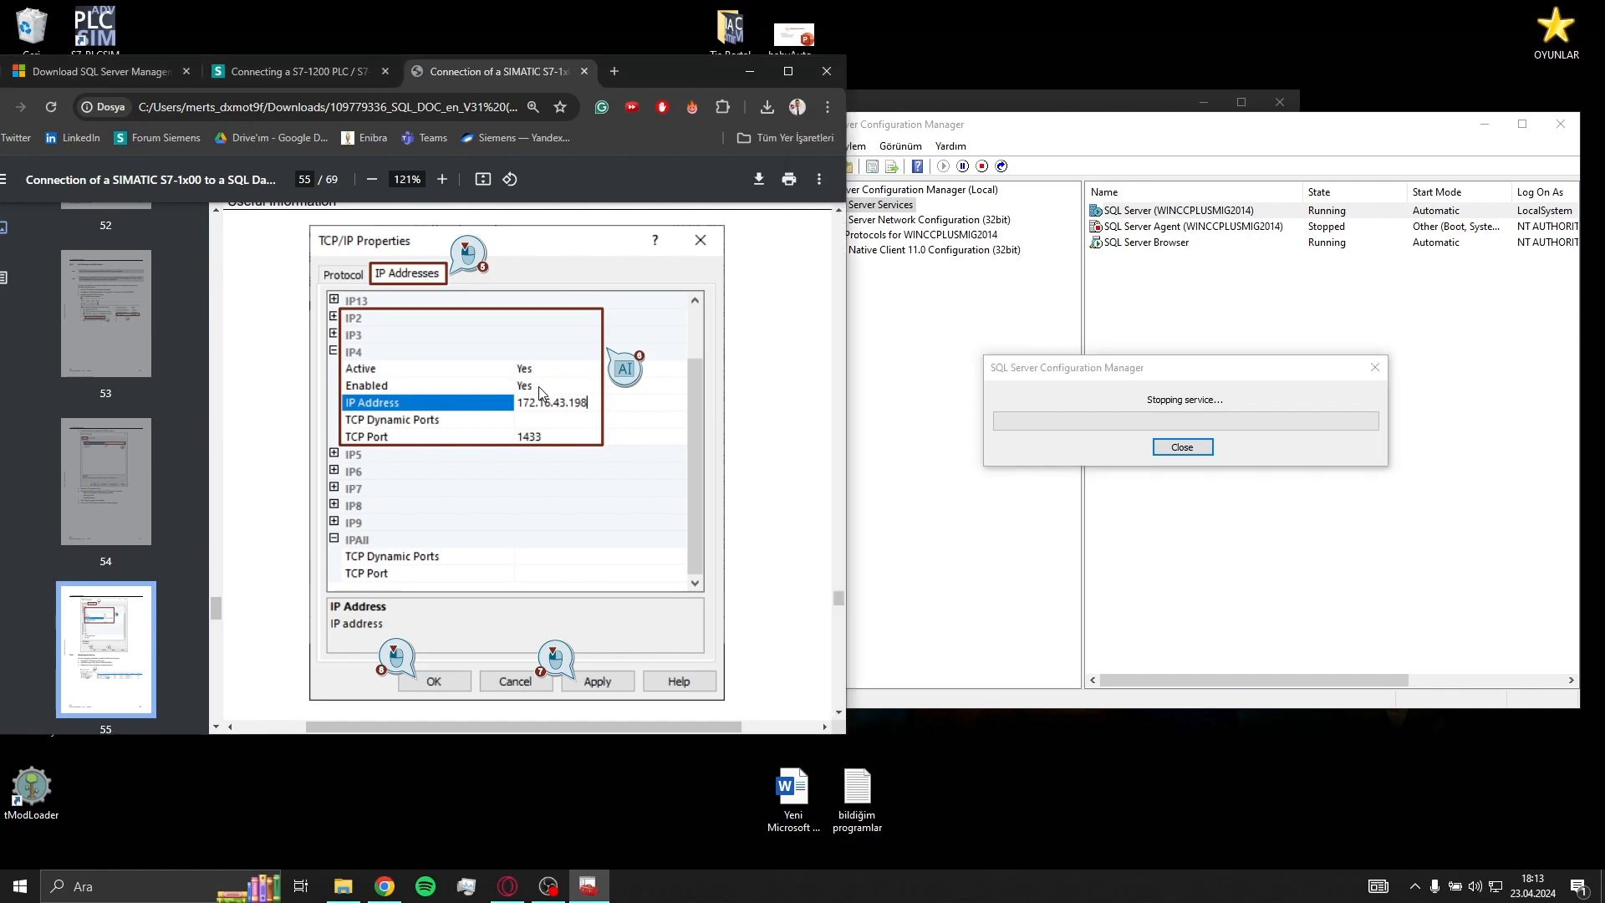
{"action": "scroll", "coordinate": [571, 410], "scroll_direction": "down", "scroll_amount": 5}
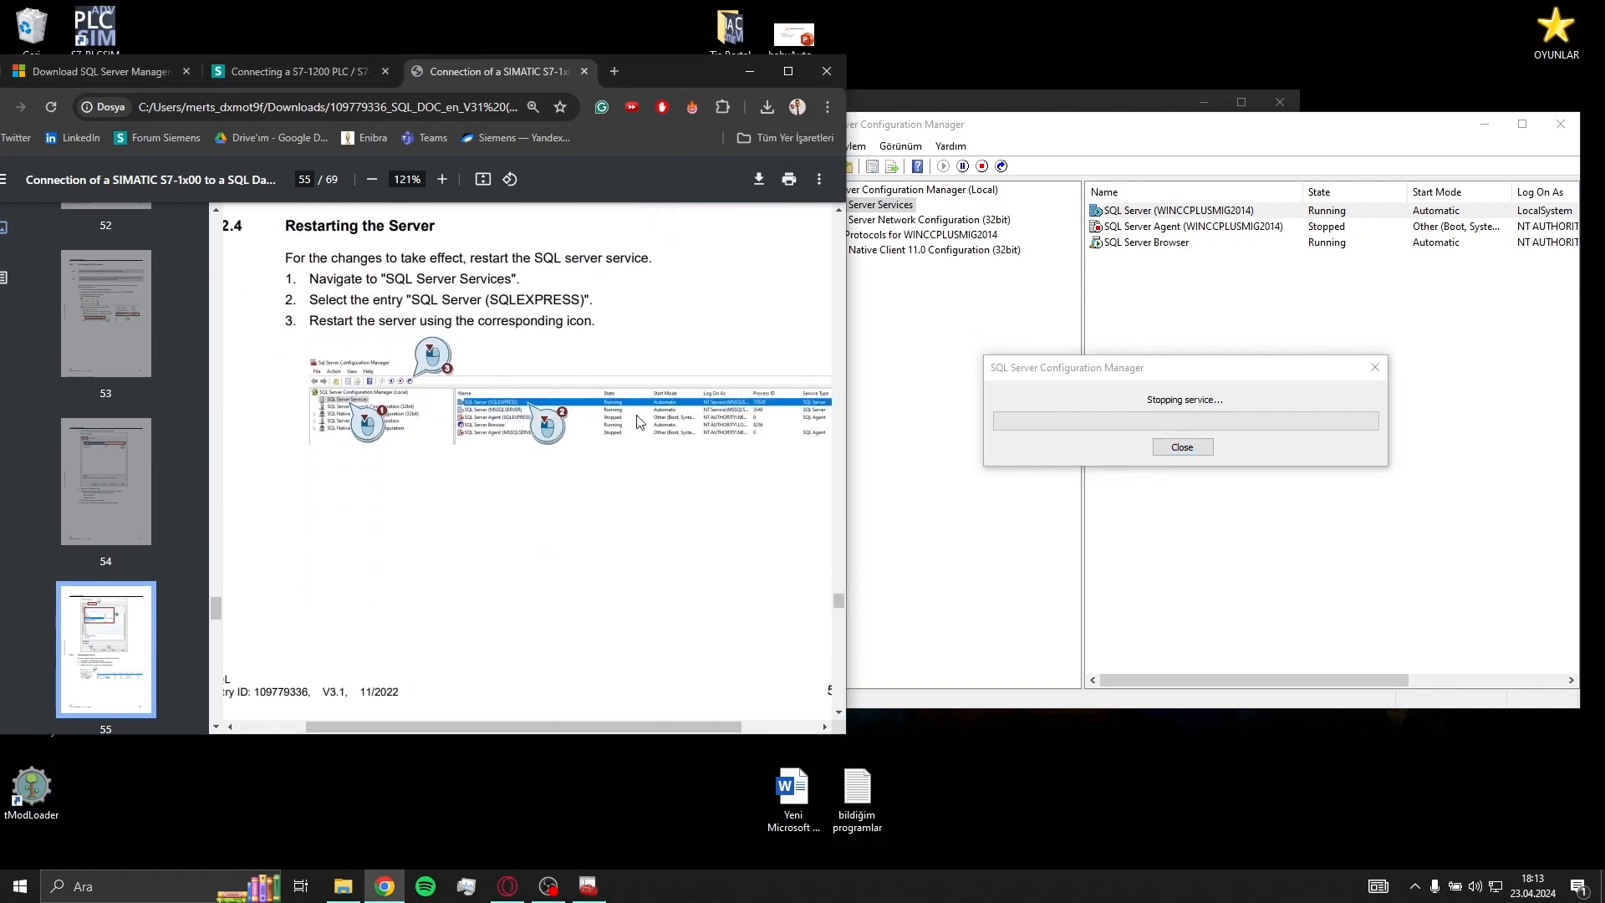
{"action": "scroll", "coordinate": [637, 420], "scroll_direction": "down", "scroll_amount": 5}
{"action": "scroll", "coordinate": [709, 504], "scroll_direction": "up", "scroll_amount": 10}
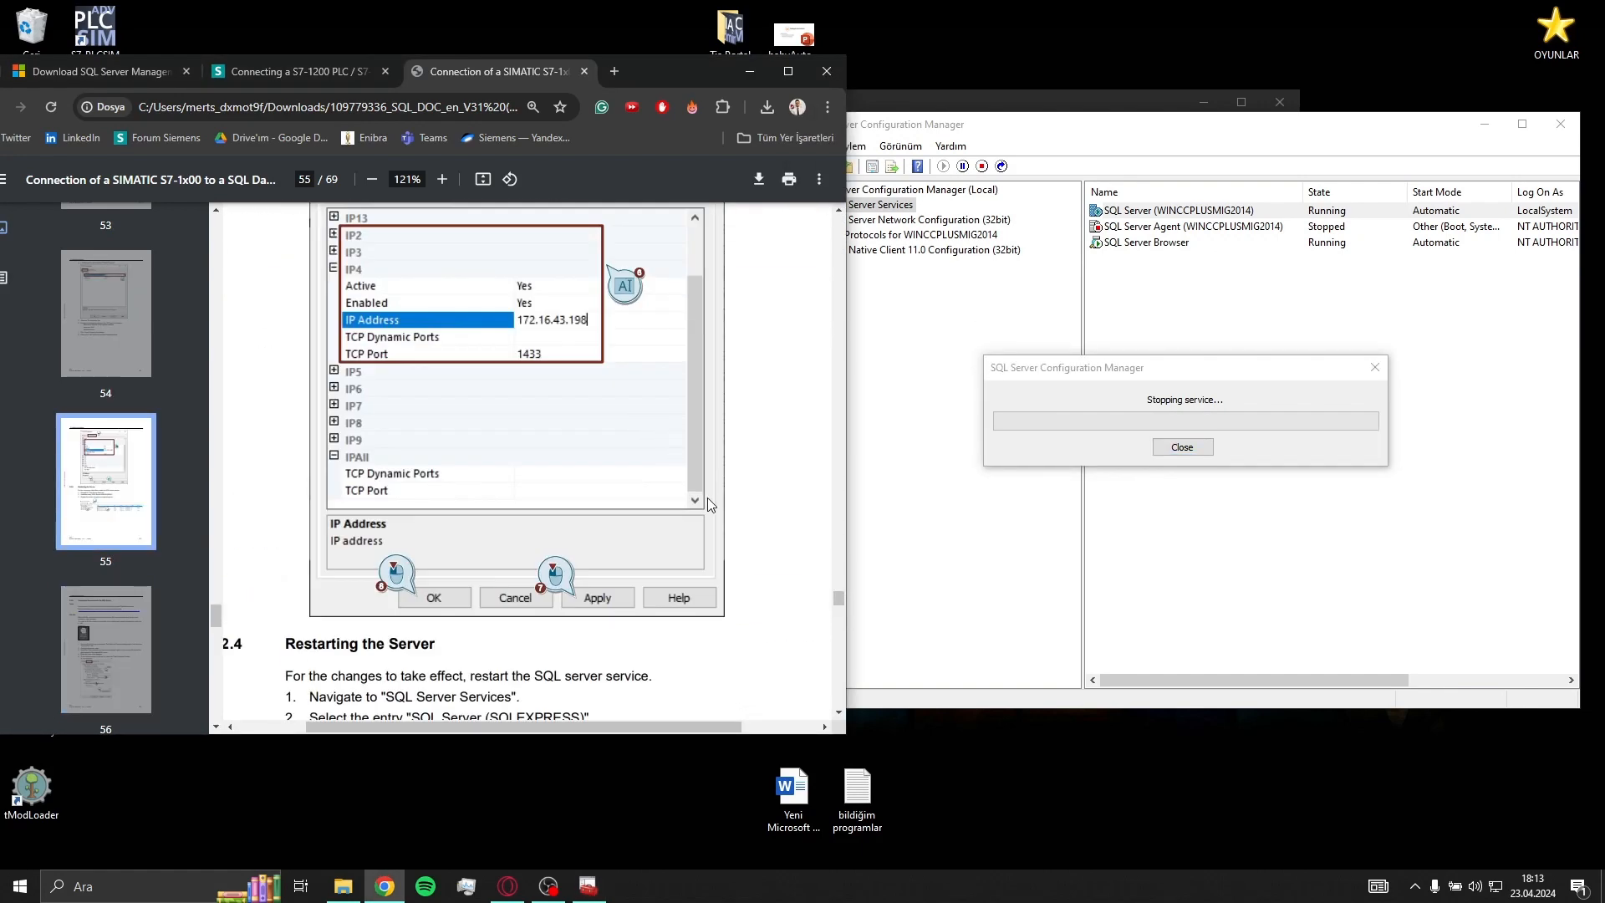
{"action": "scroll", "coordinate": [709, 504], "scroll_direction": "up", "scroll_amount": 20}
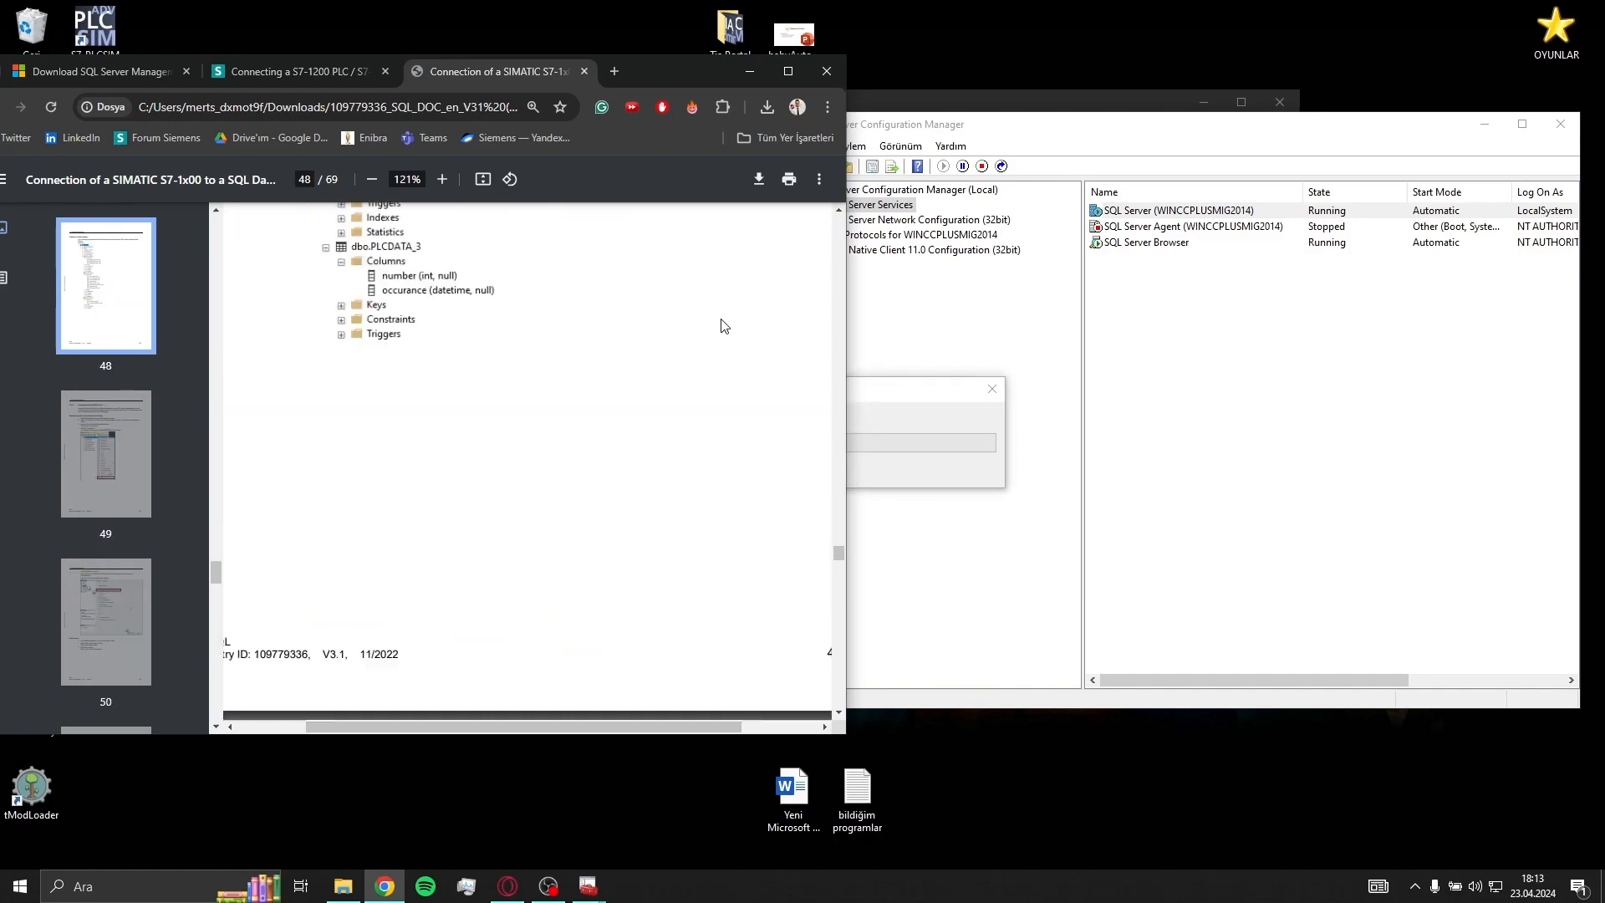
{"action": "scroll", "coordinate": [702, 472], "scroll_direction": "up", "scroll_amount": 10}
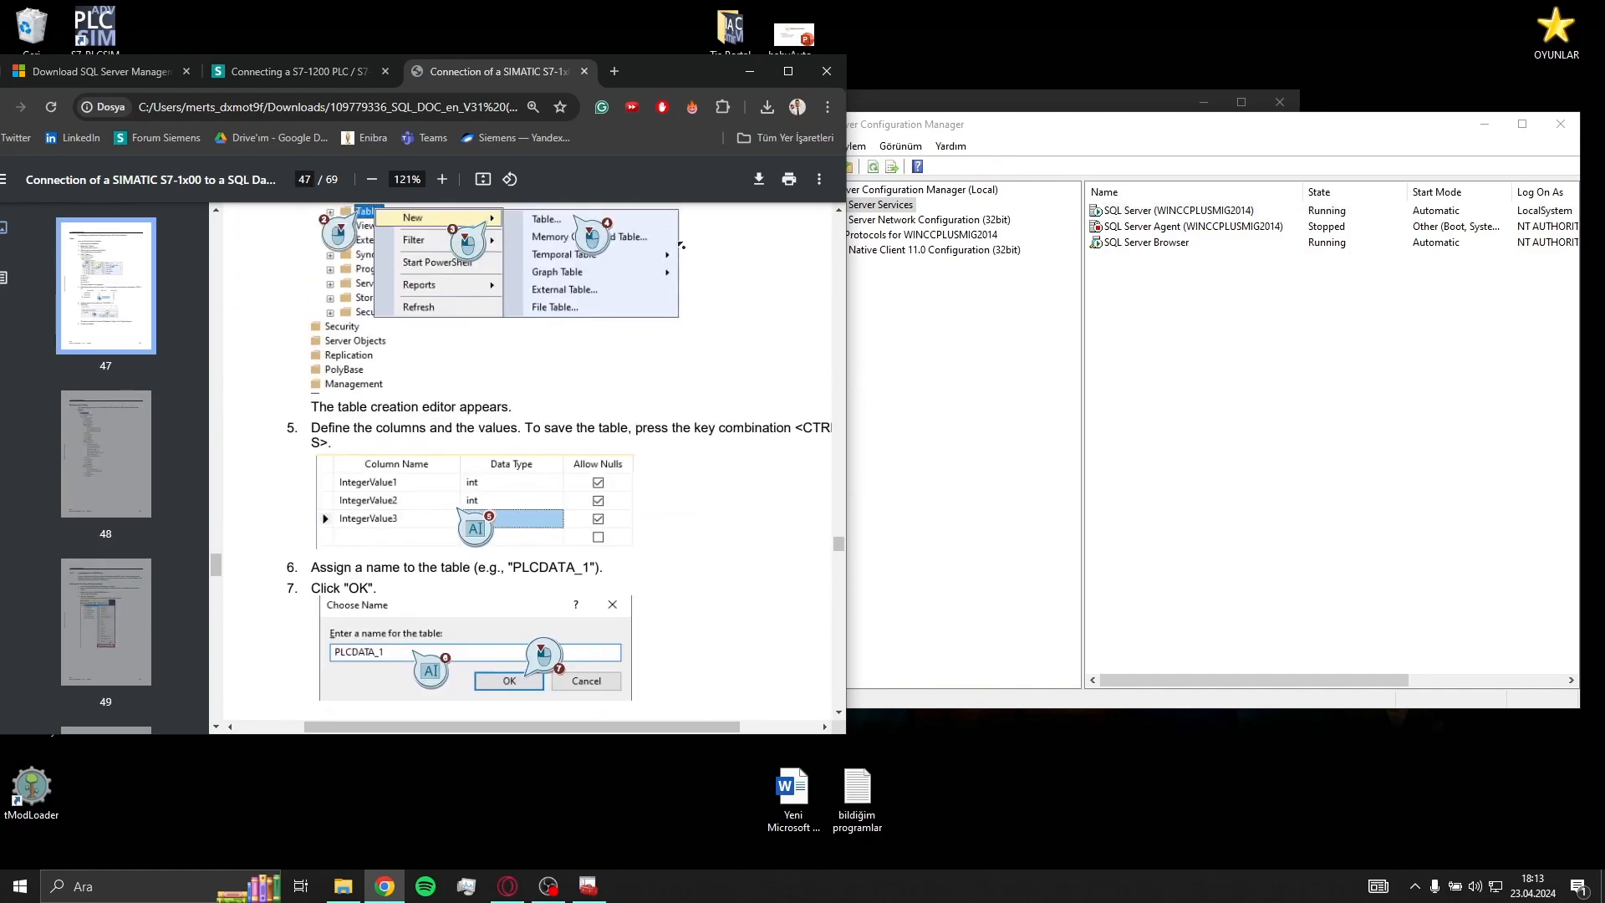
{"action": "scroll", "coordinate": [682, 245], "scroll_direction": "up", "scroll_amount": 20}
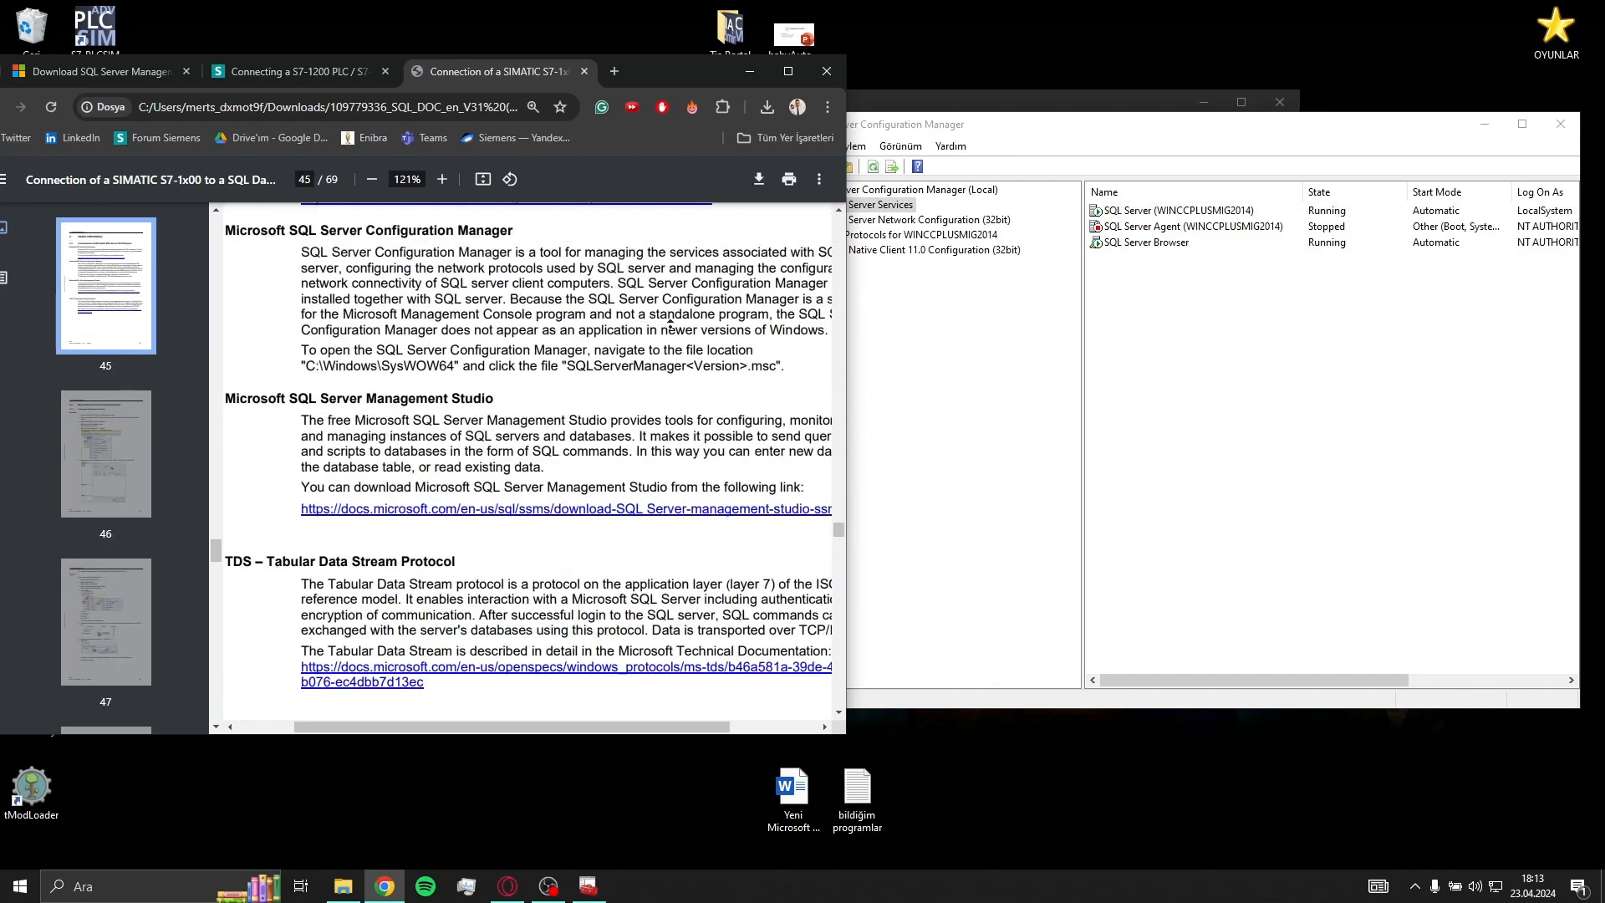
{"action": "scroll", "coordinate": [669, 323], "scroll_direction": "up", "scroll_amount": 7}
Search Windows for ssms and launch SQL Server Management Studio 20.
{"action": "left_click", "coordinate": [98, 886]}
{"action": "type", "text": "ssms"}
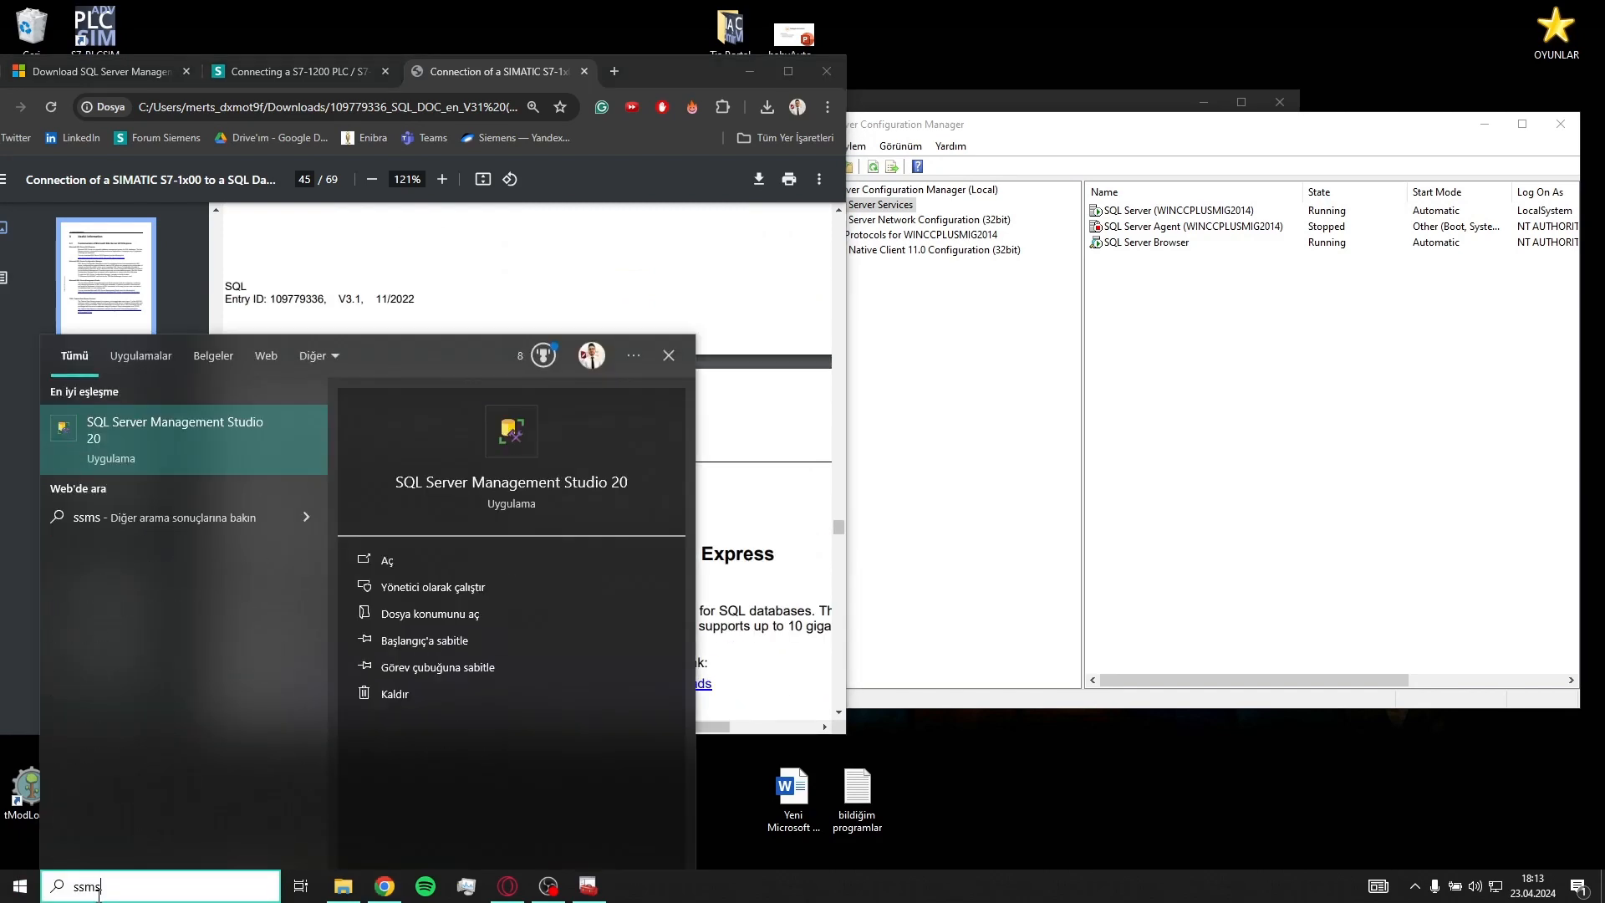
{"action": "key", "text": "Escape"}
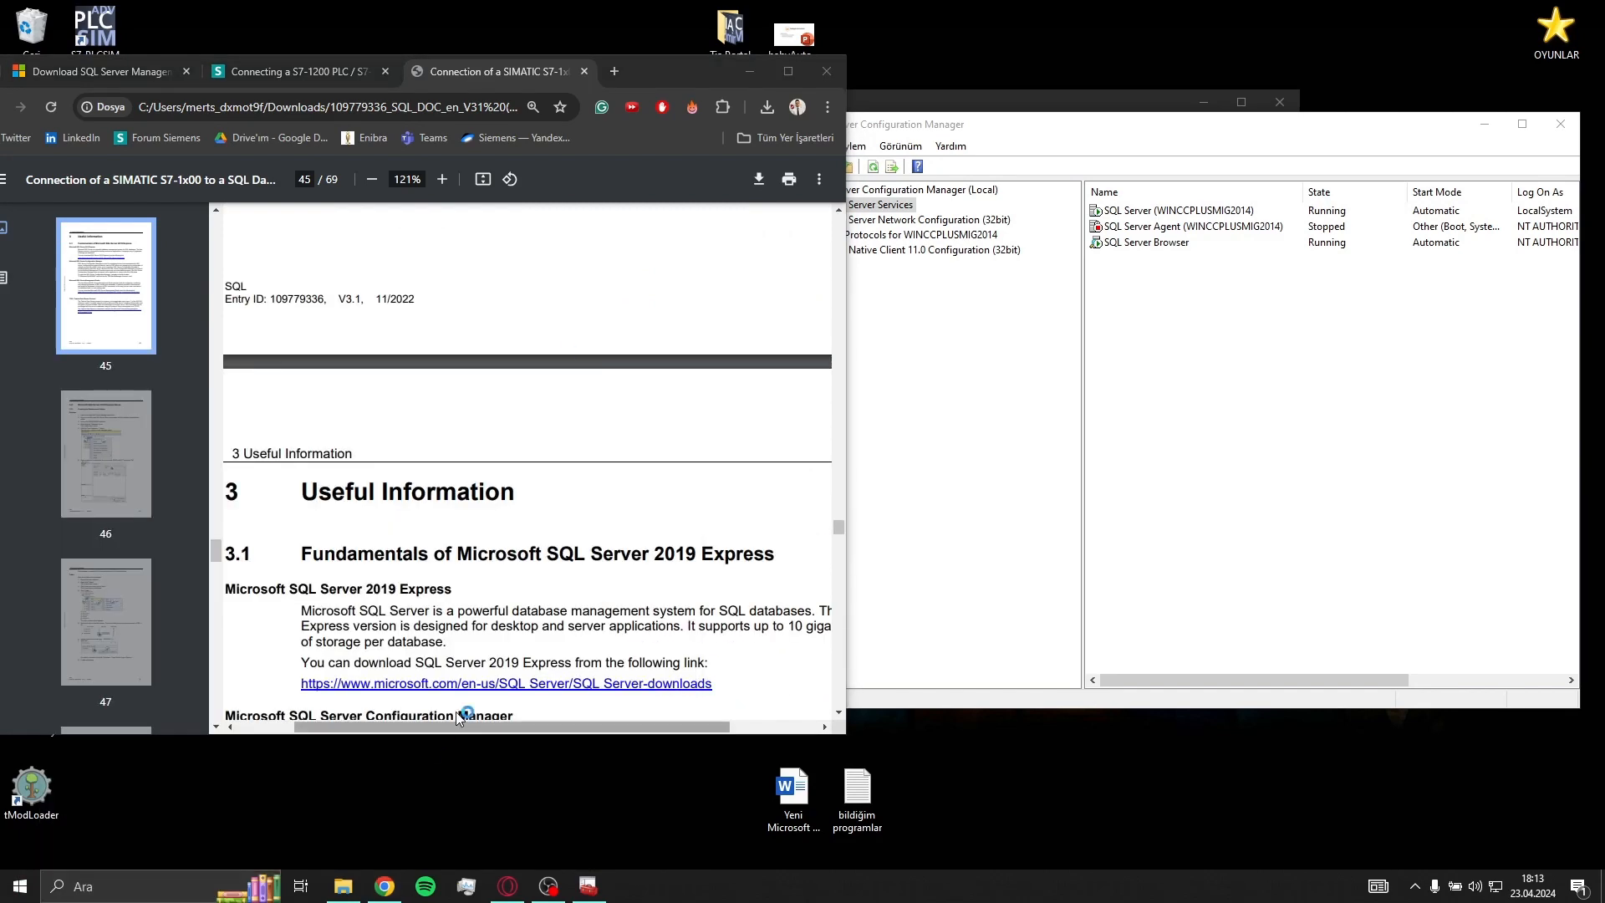
Read the documented steps for creating the database in section 3.2.1.
{"action": "scroll", "coordinate": [560, 355], "scroll_direction": "down", "scroll_amount": 5}
{"action": "scroll", "coordinate": [560, 355], "scroll_direction": "down", "scroll_amount": 10}
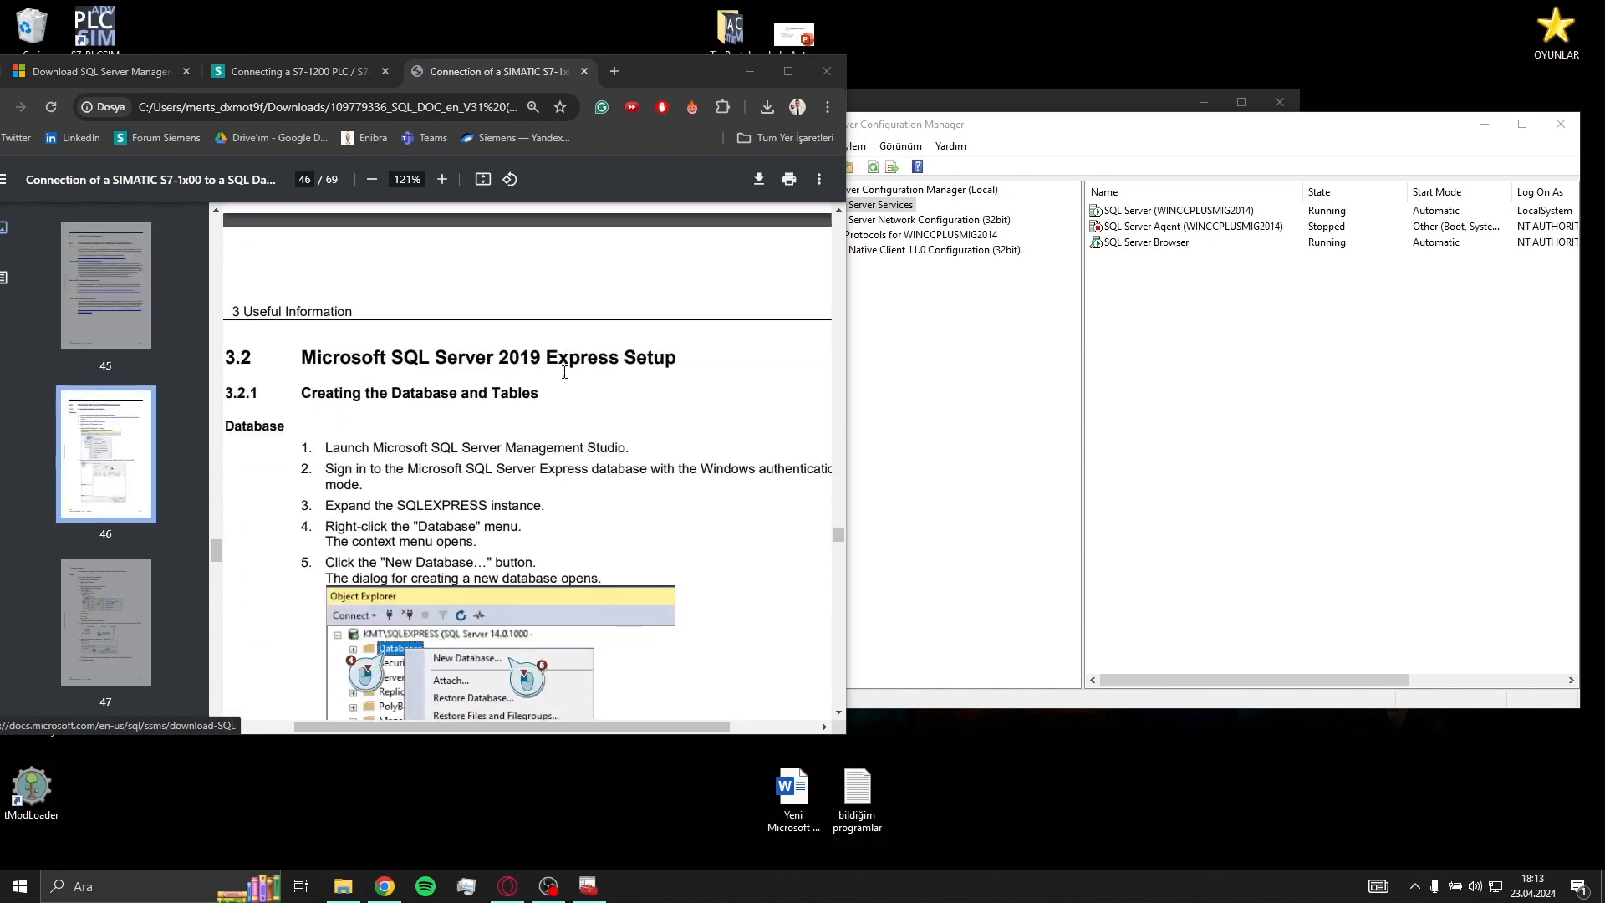
{"action": "scroll", "coordinate": [451, 414], "scroll_direction": "up", "scroll_amount": 1}
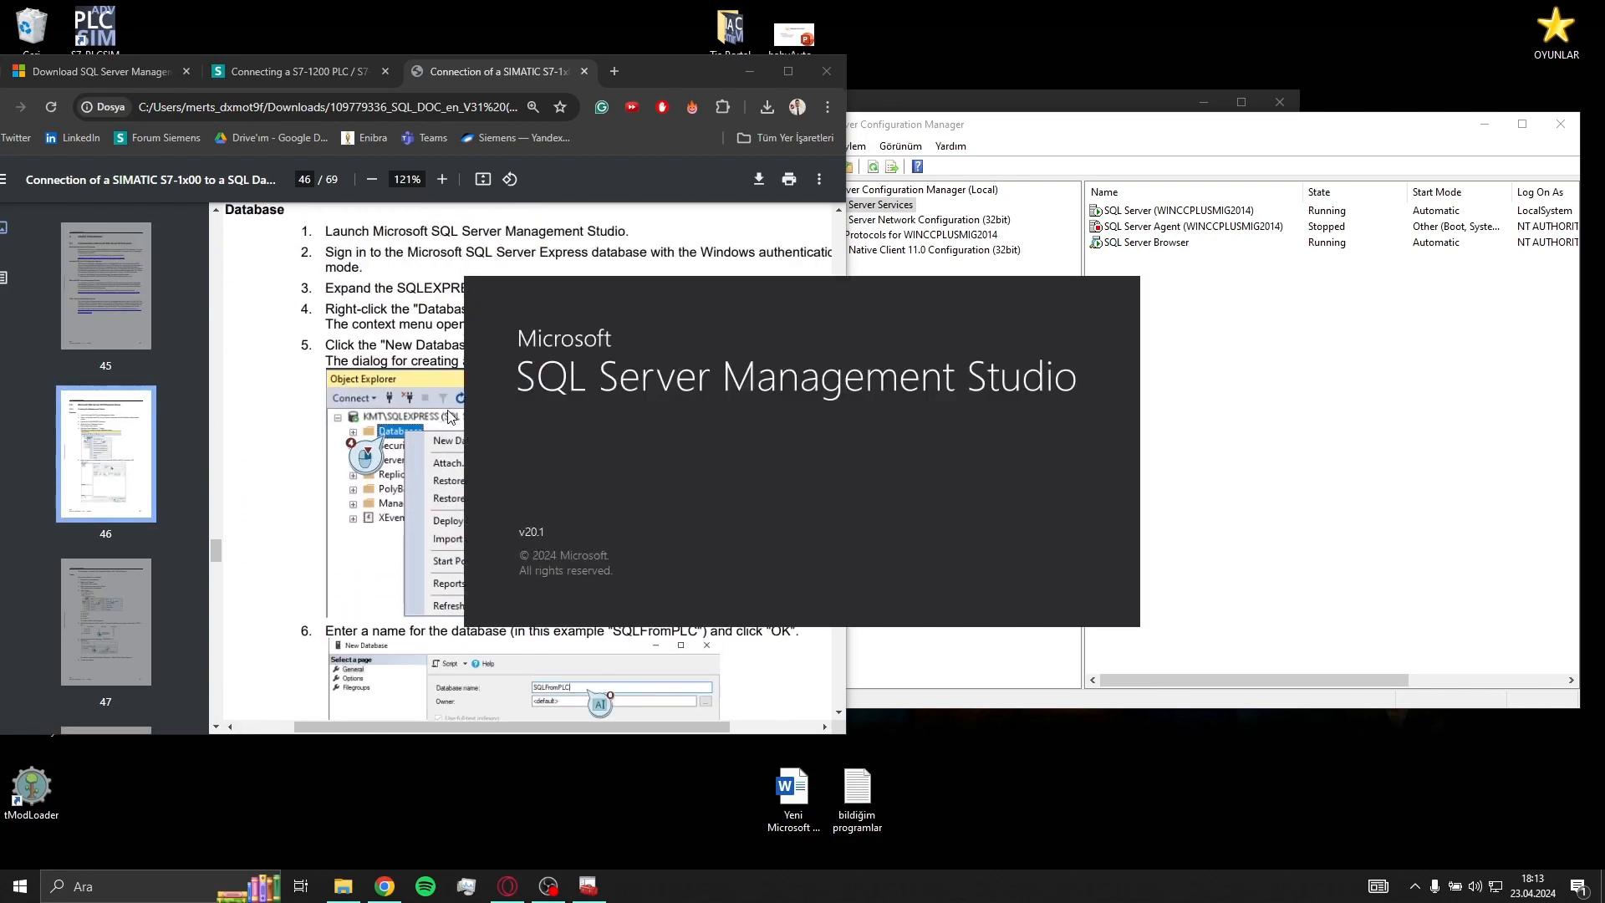
Review the IP addresses and TCP ports in the TCP/IP properties of the WINCCPLUSMIG2014 protocols in SQL Server Configuration Manager.
{"action": "left_click", "coordinate": [1411, 262]}
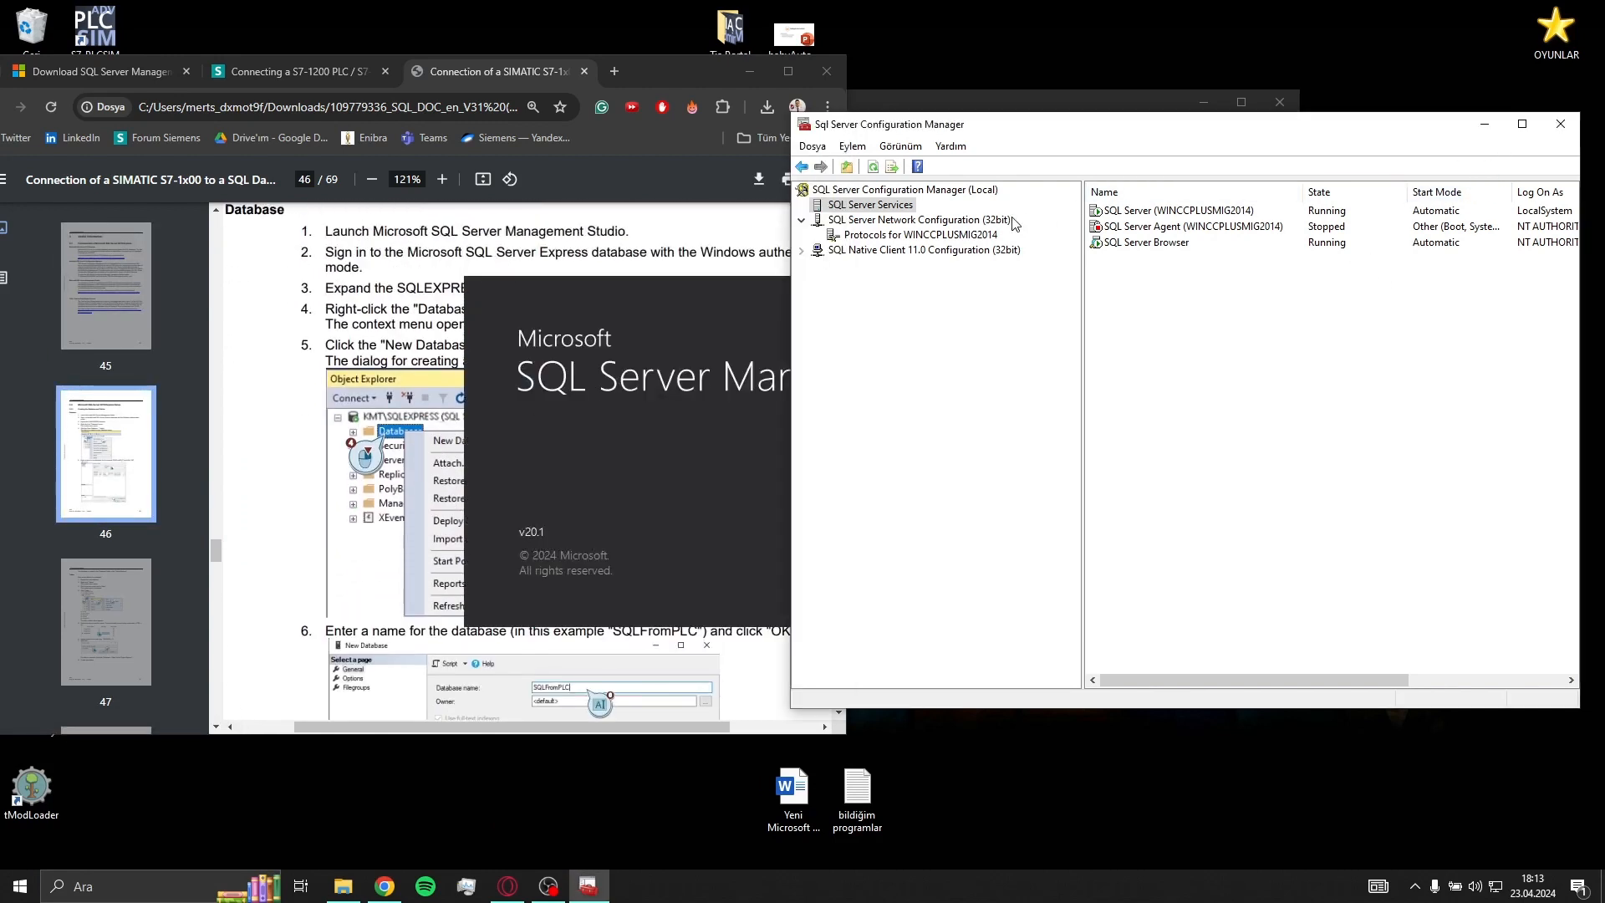
{"action": "left_click", "coordinate": [995, 235]}
{"action": "double_click", "coordinate": [1120, 242]}
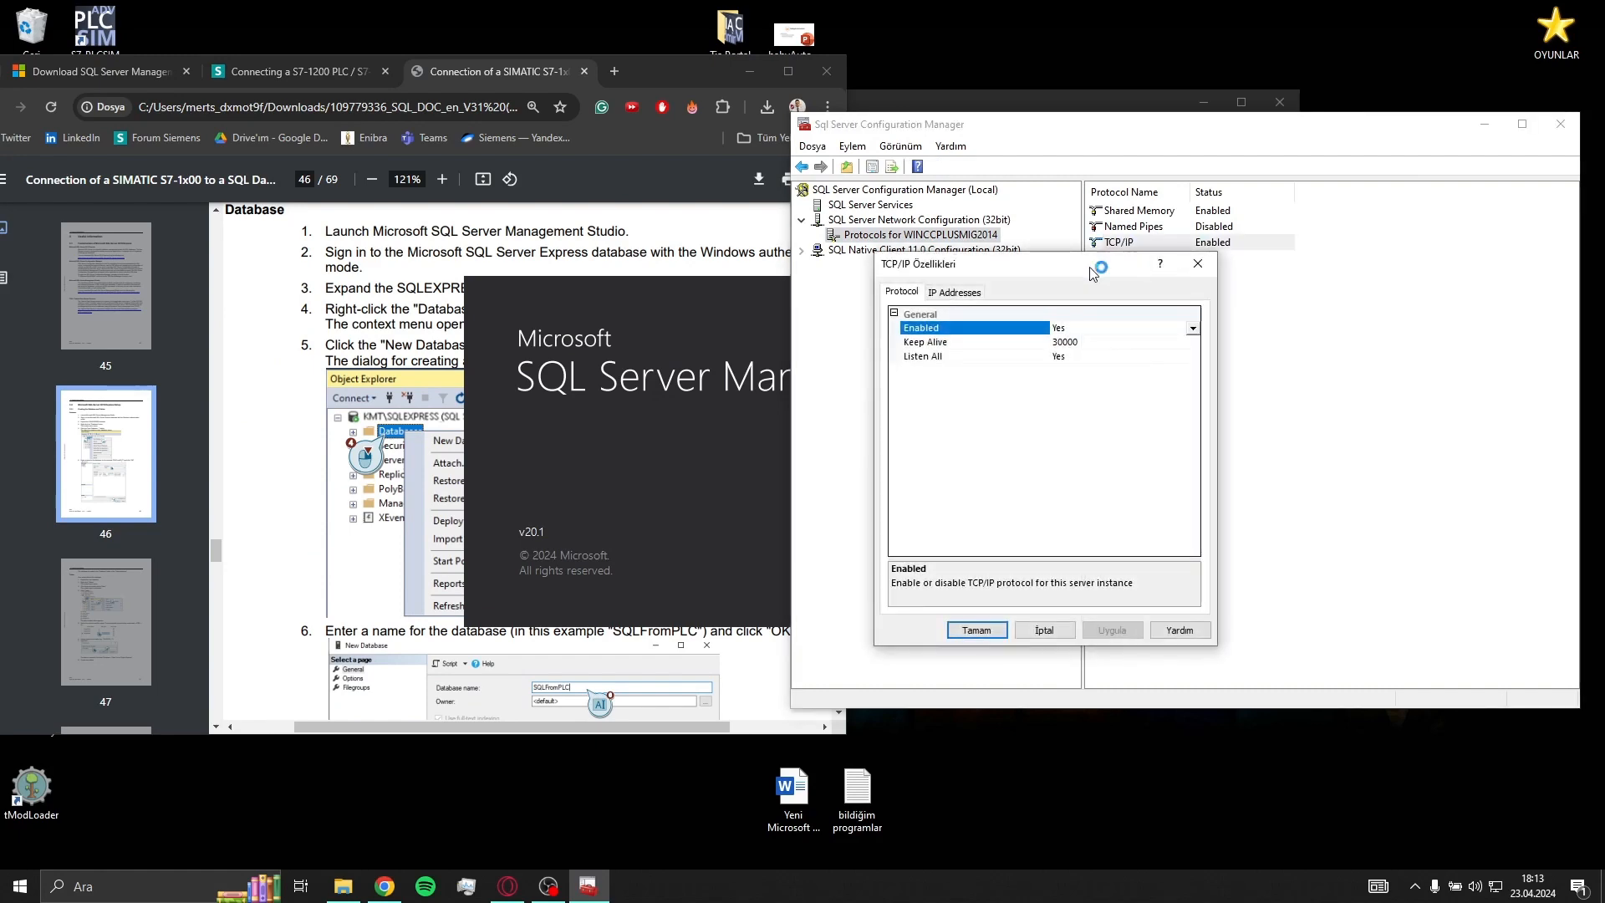
{"action": "left_click", "coordinate": [955, 291]}
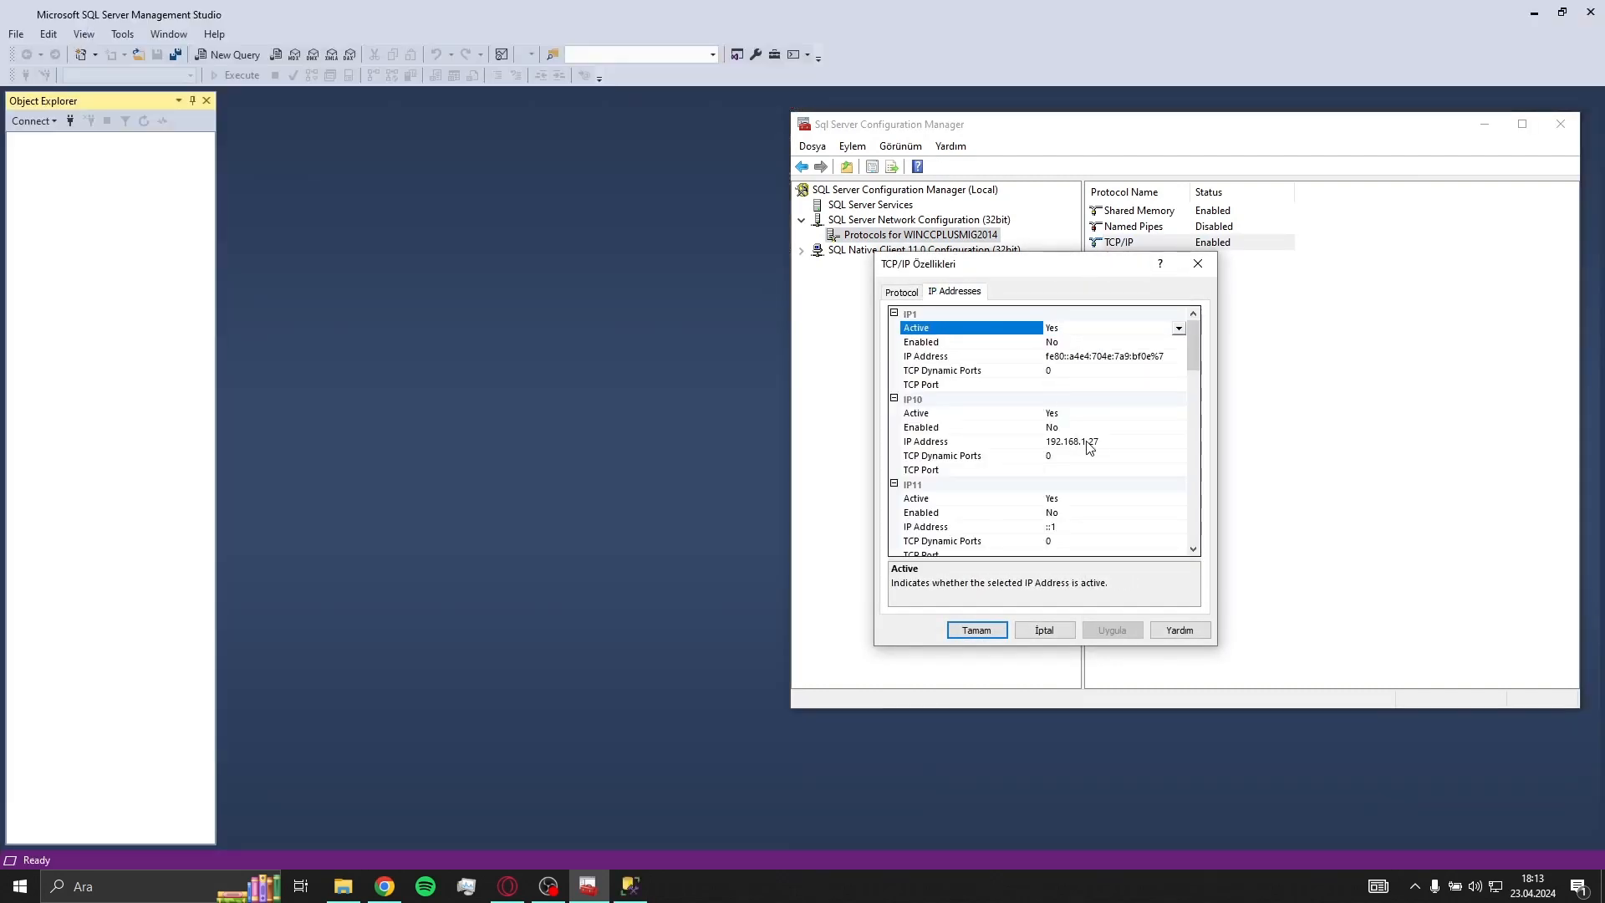
{"action": "scroll", "coordinate": [1024, 454], "scroll_direction": "down", "scroll_amount": 5}
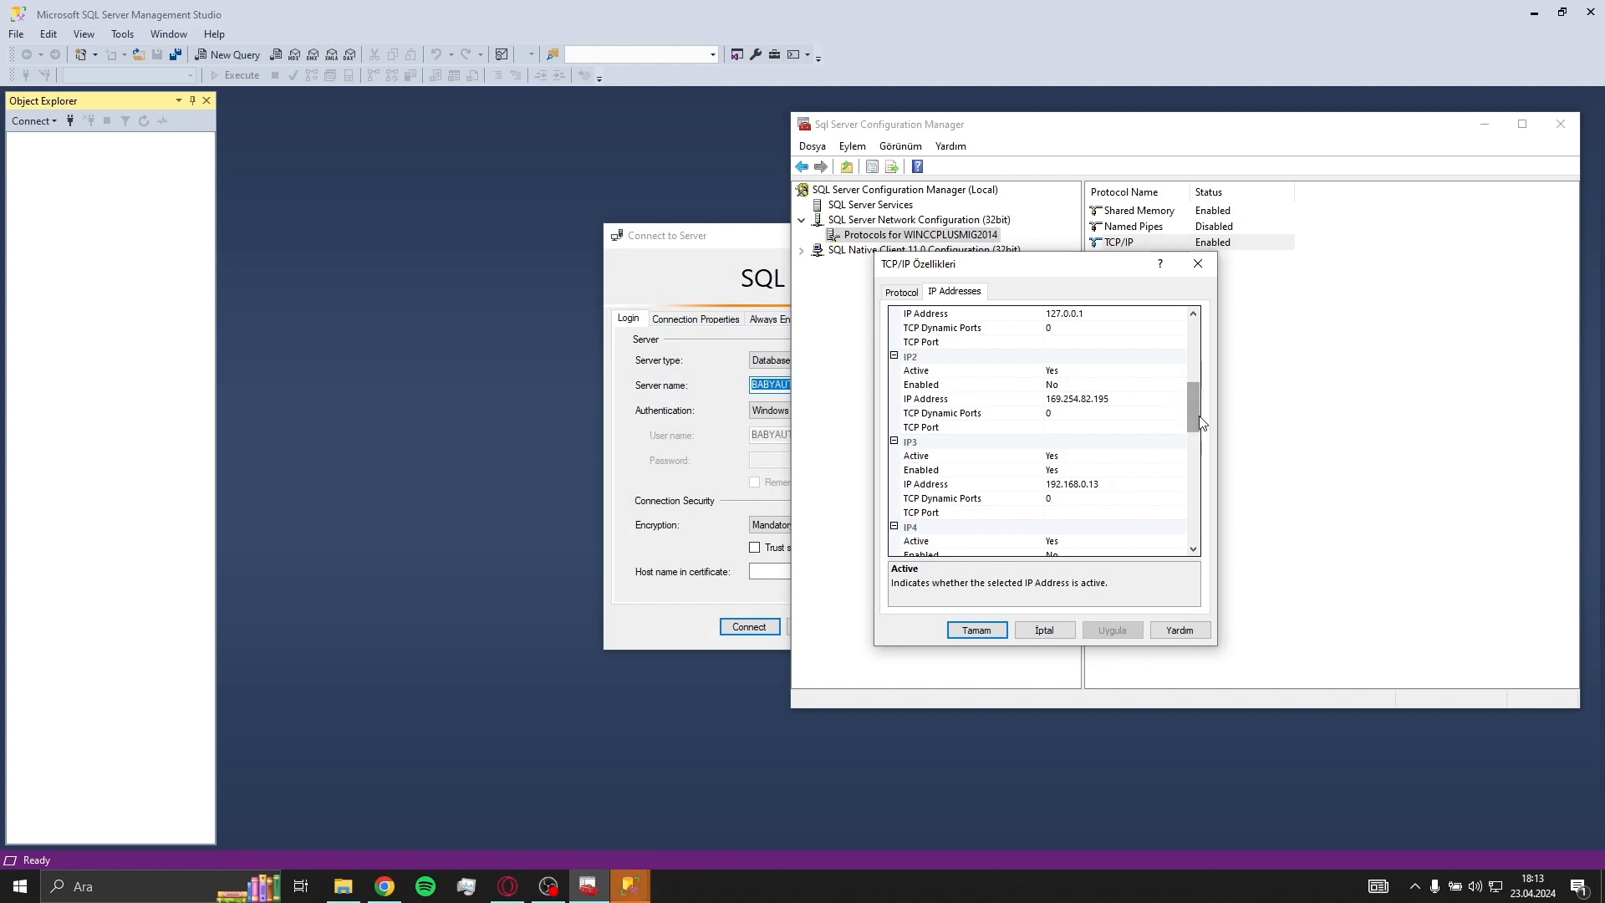
{"action": "left_click_drag", "start_coordinate": [1201, 422], "coordinate": [1196, 531]}
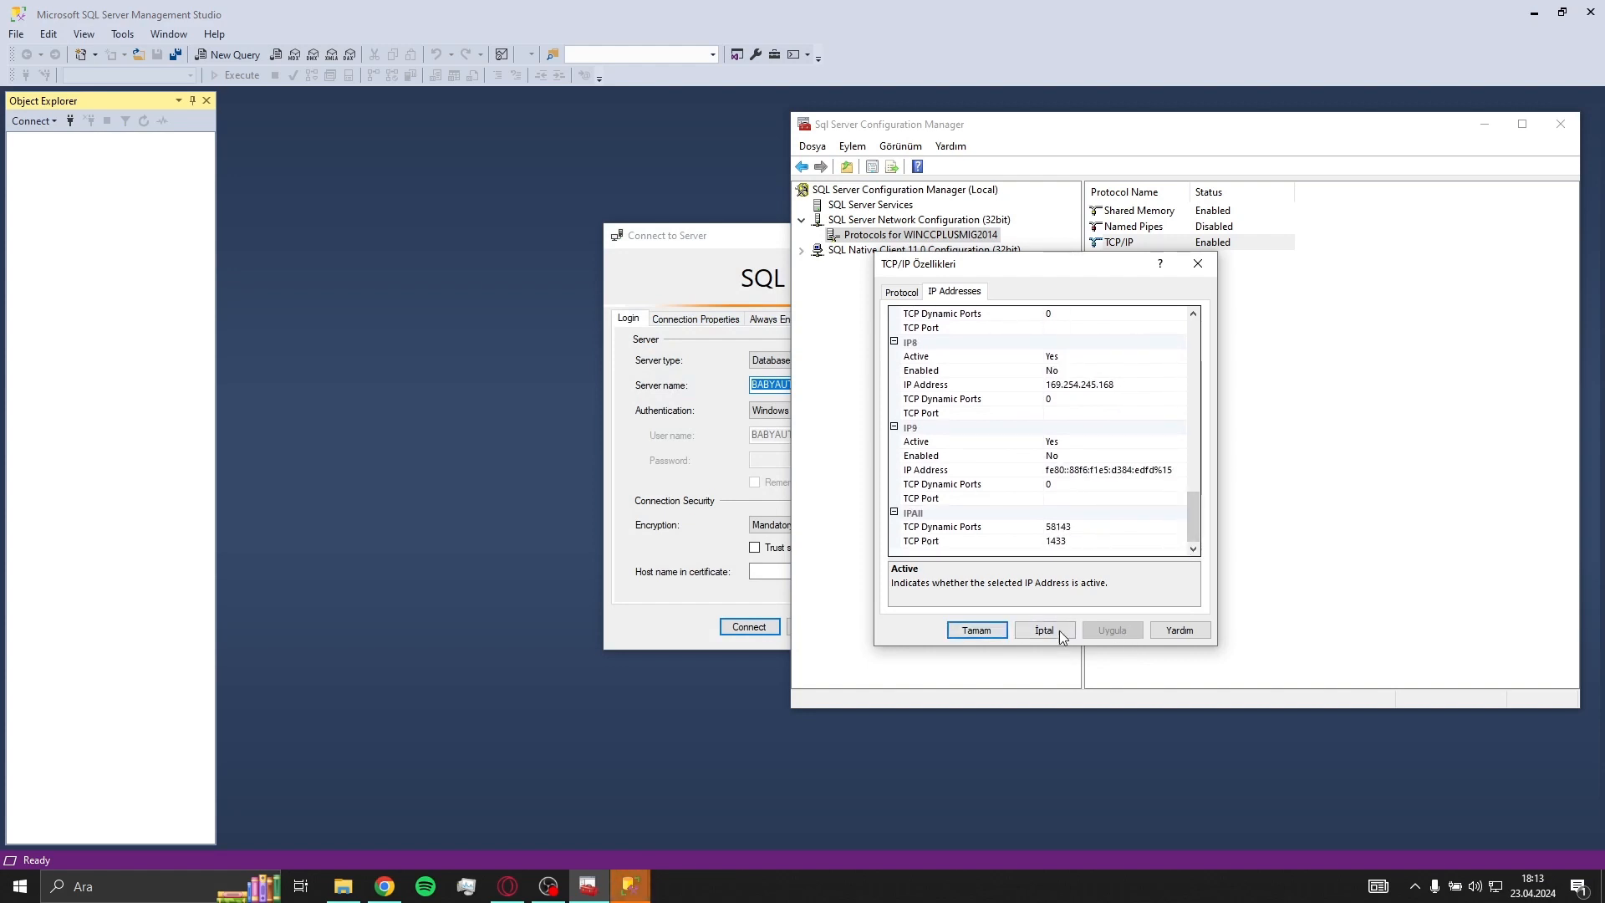
{"action": "left_click", "coordinate": [1003, 633]}
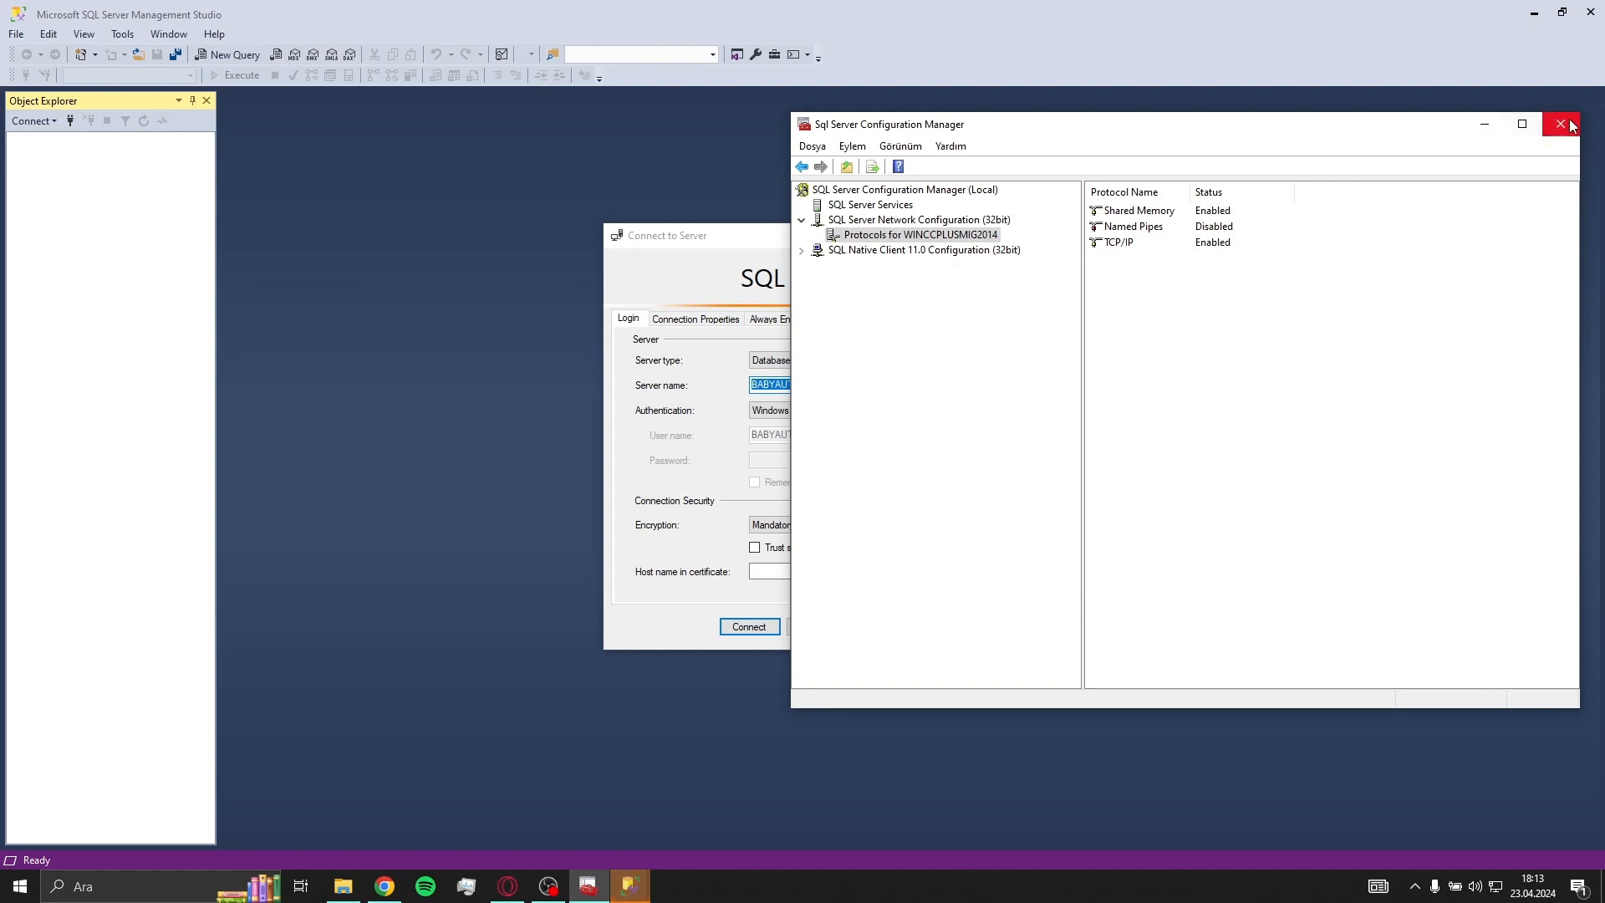
Close SQL Server Configuration Manager and connect Management Studio to the WINCCPLUSMIG2014 database engine with the server certificate trusted.
{"action": "left_click", "coordinate": [1559, 124]}
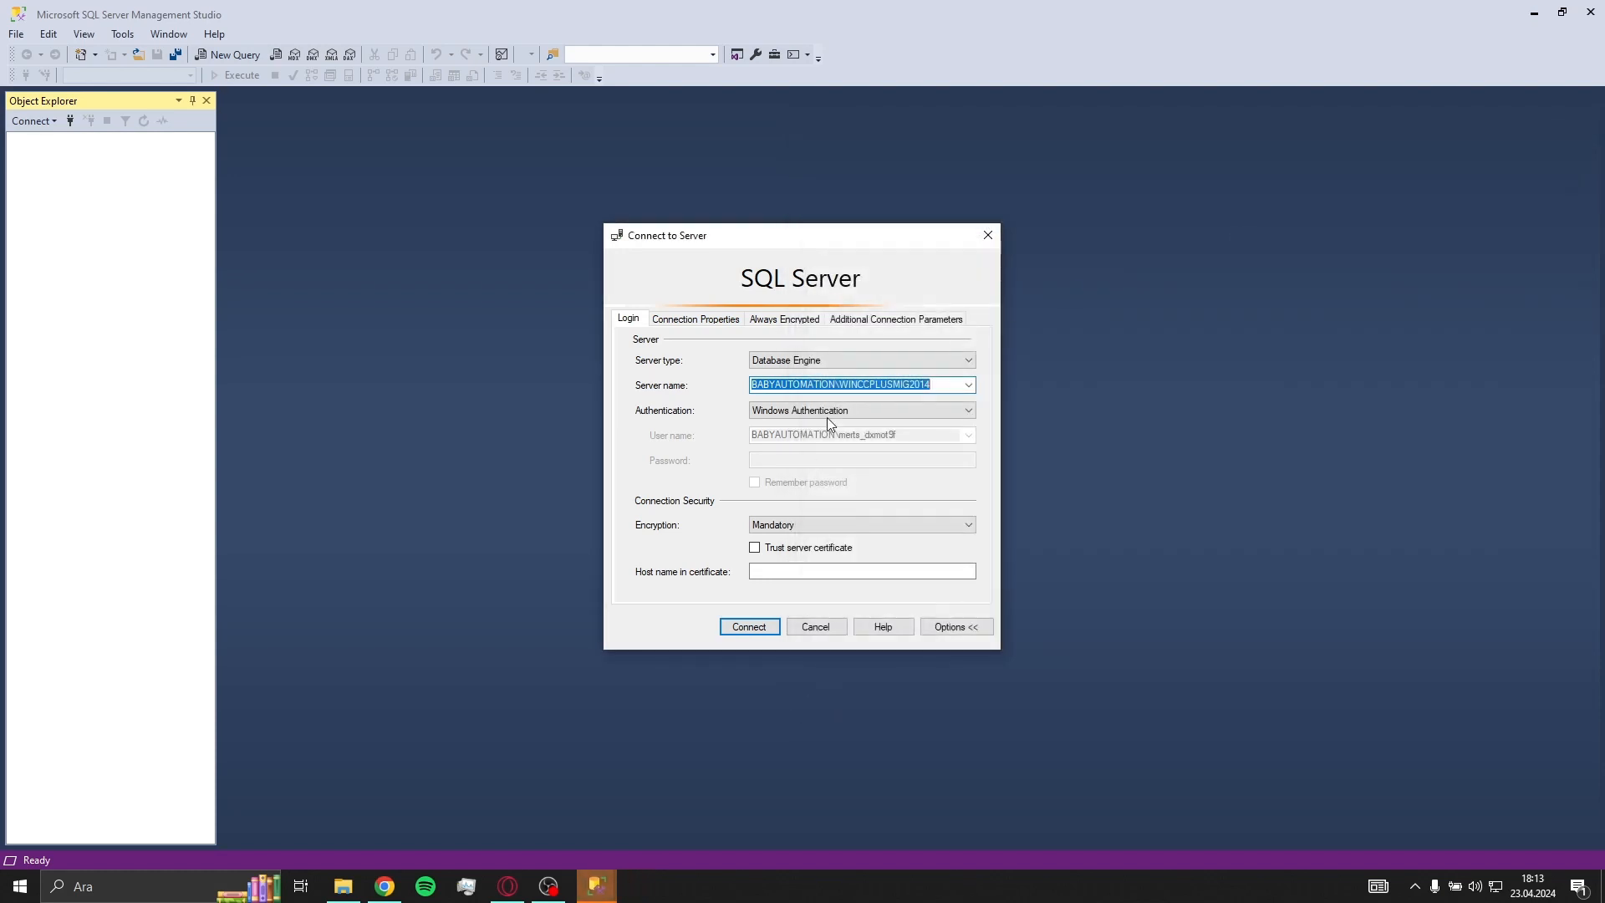
{"action": "left_click", "coordinate": [809, 549]}
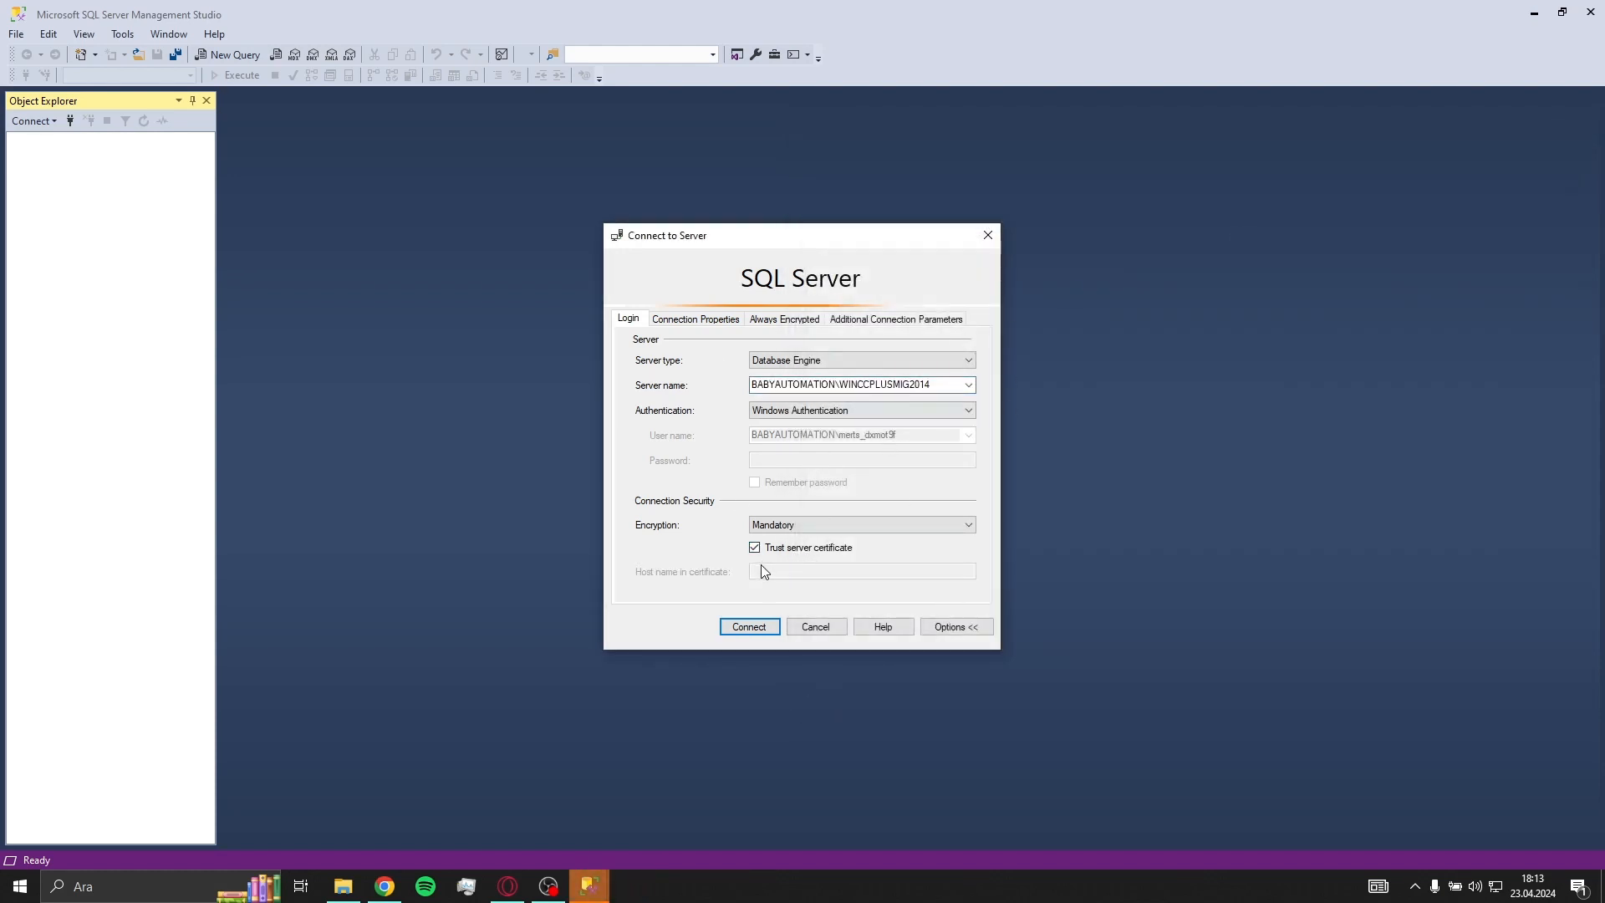
{"action": "left_click", "coordinate": [760, 631]}
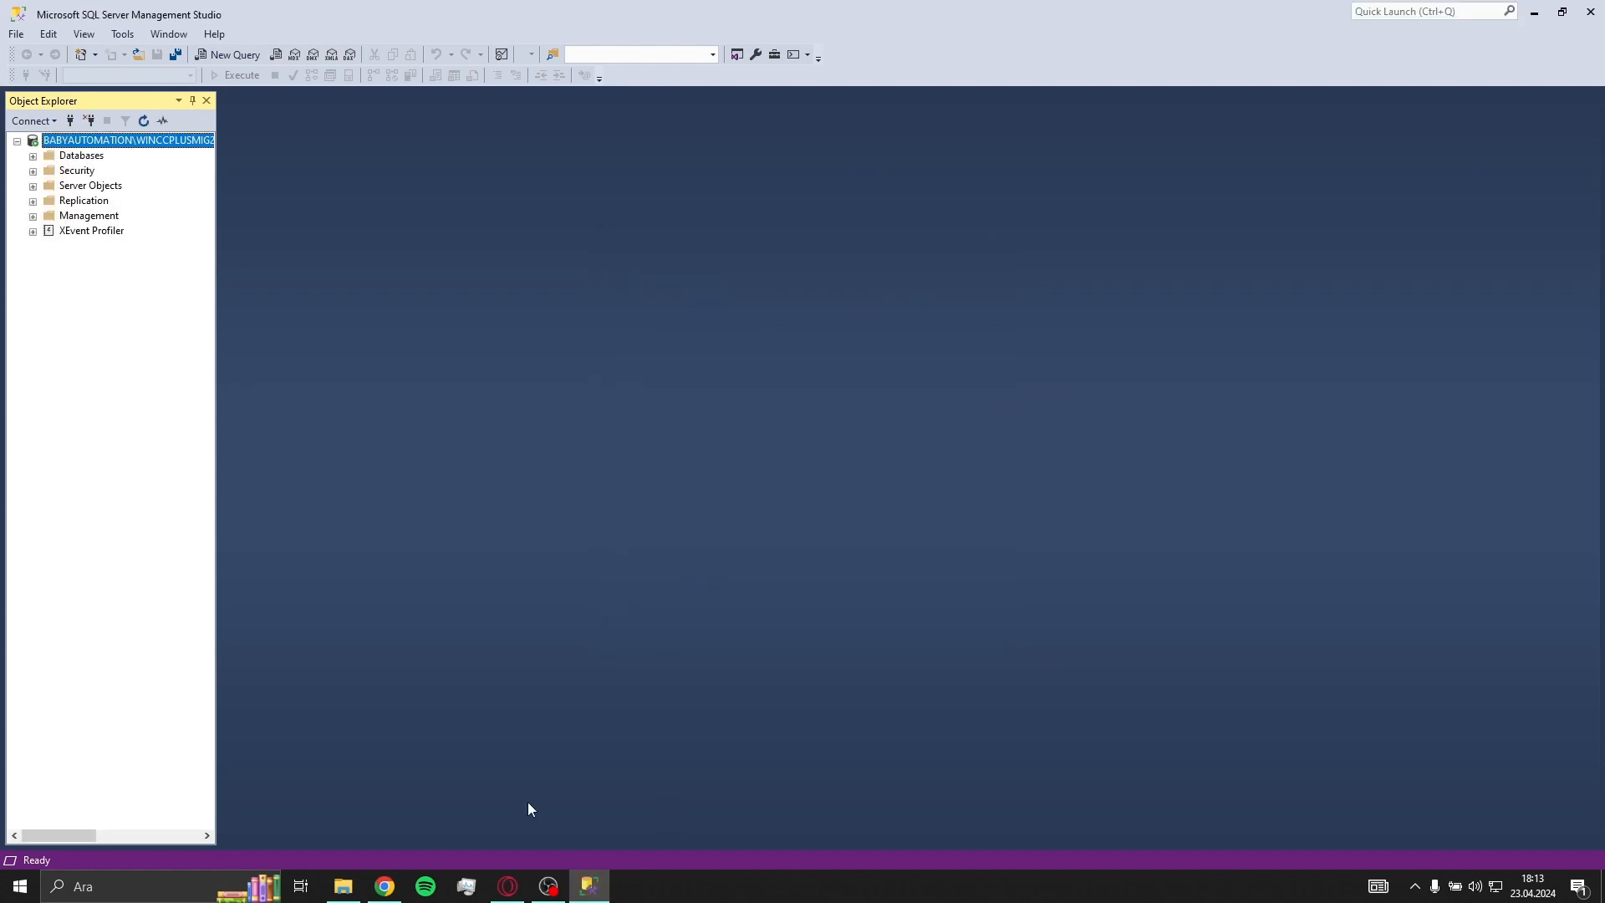
Read the database creation steps in the PDF in Chrome and start a new database under Databases in Management Studio.
{"action": "left_click", "coordinate": [384, 886]}
{"action": "left_click_drag", "start_coordinate": [702, 50], "coordinate": [1271, 35]}
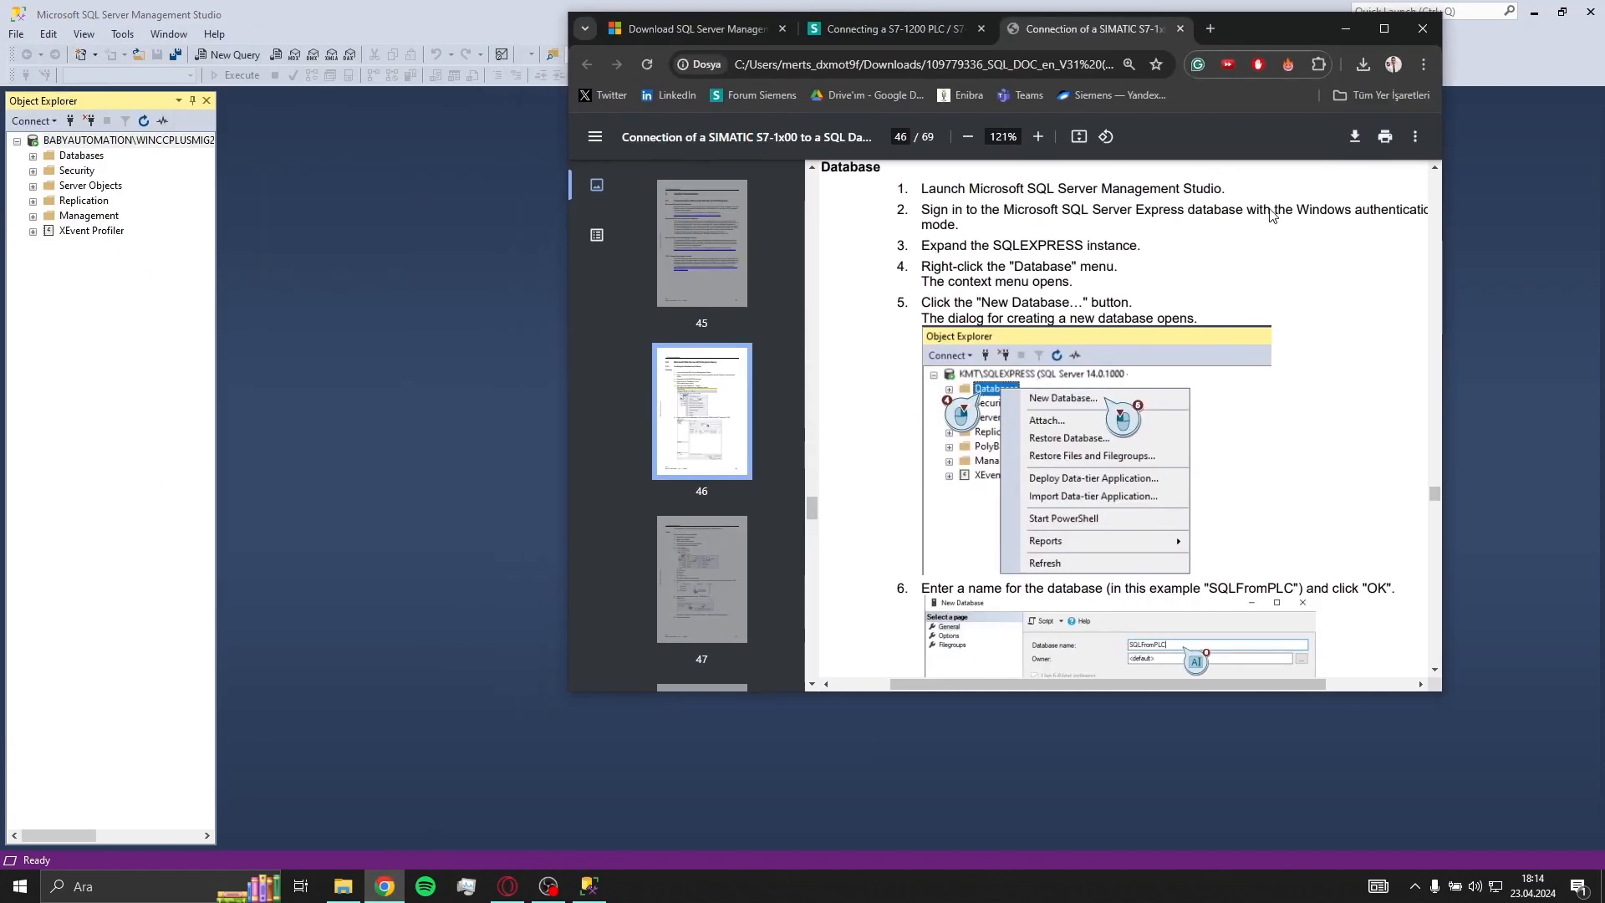
{"action": "scroll", "coordinate": [1222, 454], "scroll_direction": "down", "scroll_amount": 1}
{"action": "scroll", "coordinate": [1221, 455], "scroll_direction": "up", "scroll_amount": 1}
{"action": "scroll", "coordinate": [1221, 452], "scroll_direction": "up", "scroll_amount": 2}
{"action": "scroll", "coordinate": [1212, 449], "scroll_direction": "down", "scroll_amount": 6}
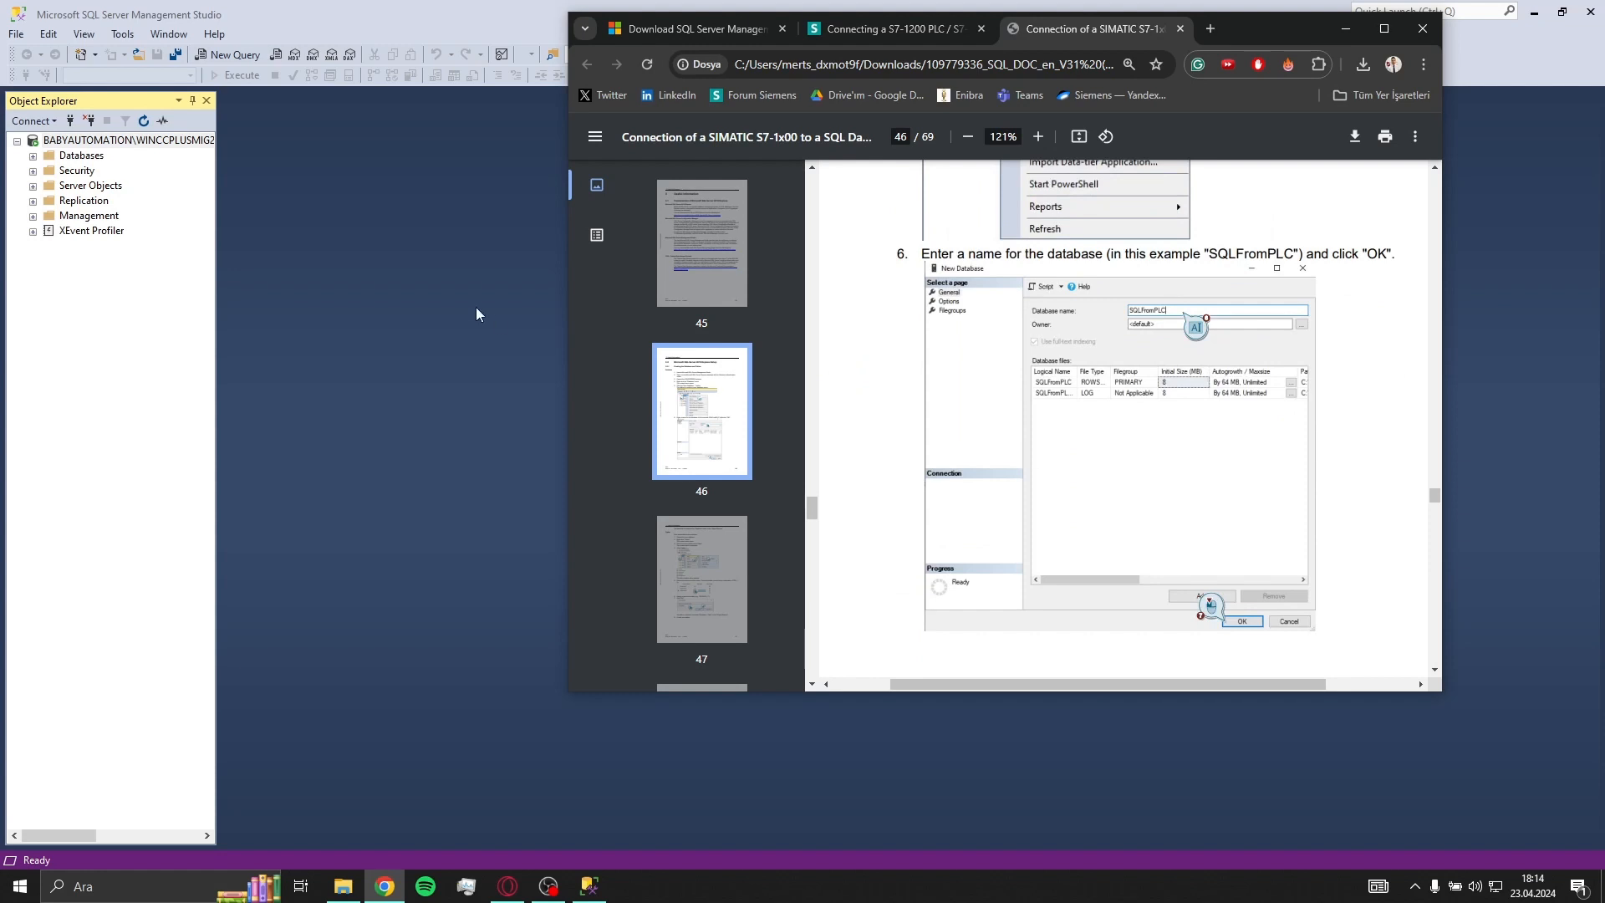
{"action": "right_click", "coordinate": [85, 157]}
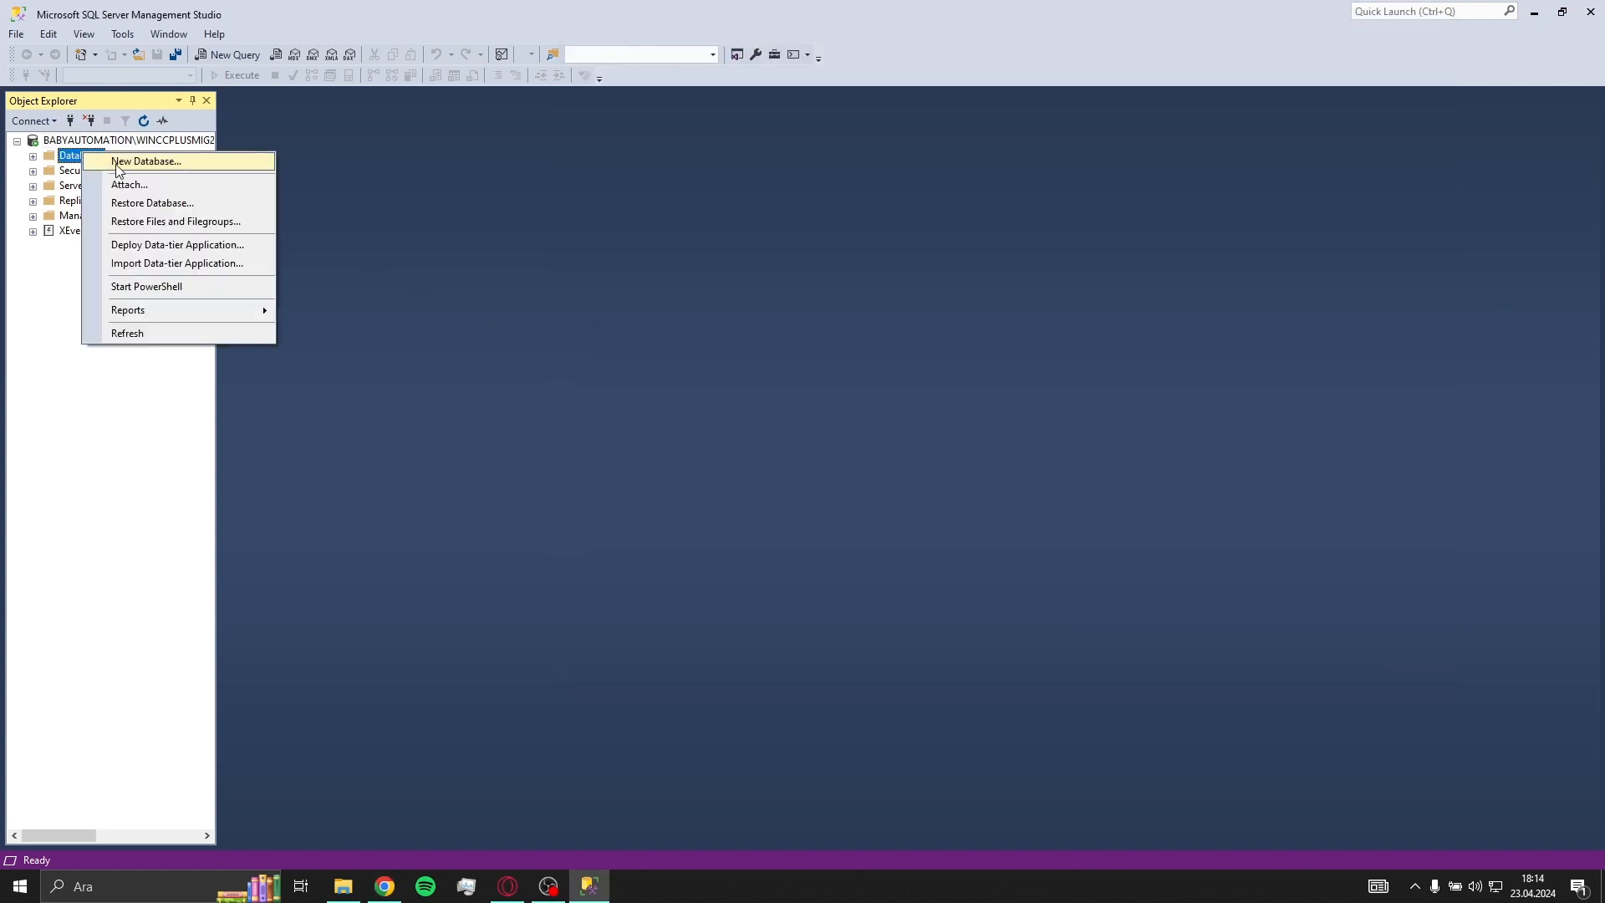
{"action": "key", "text": "Escape"}
Arrange Management Studio and the PDF side by side, and enlarge the PDF to 151% with its thumbnail sidebar hidden.
{"action": "left_click", "coordinate": [384, 885]}
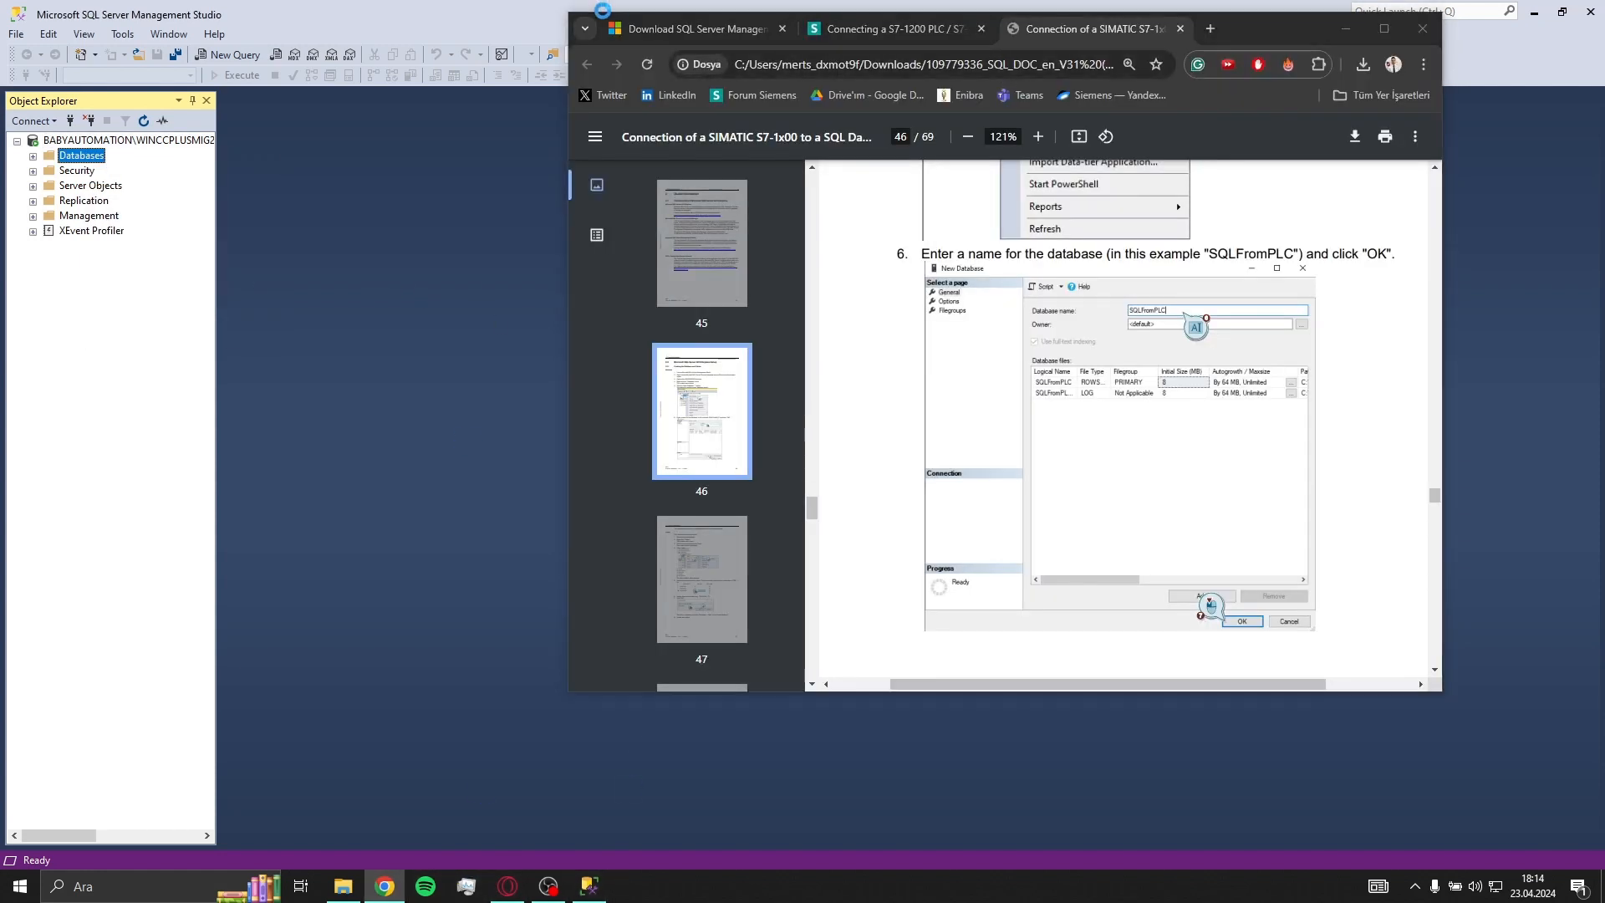
{"action": "left_click_drag", "start_coordinate": [529, 17], "coordinate": [2, 264]}
{"action": "left_click", "coordinate": [1232, 189]}
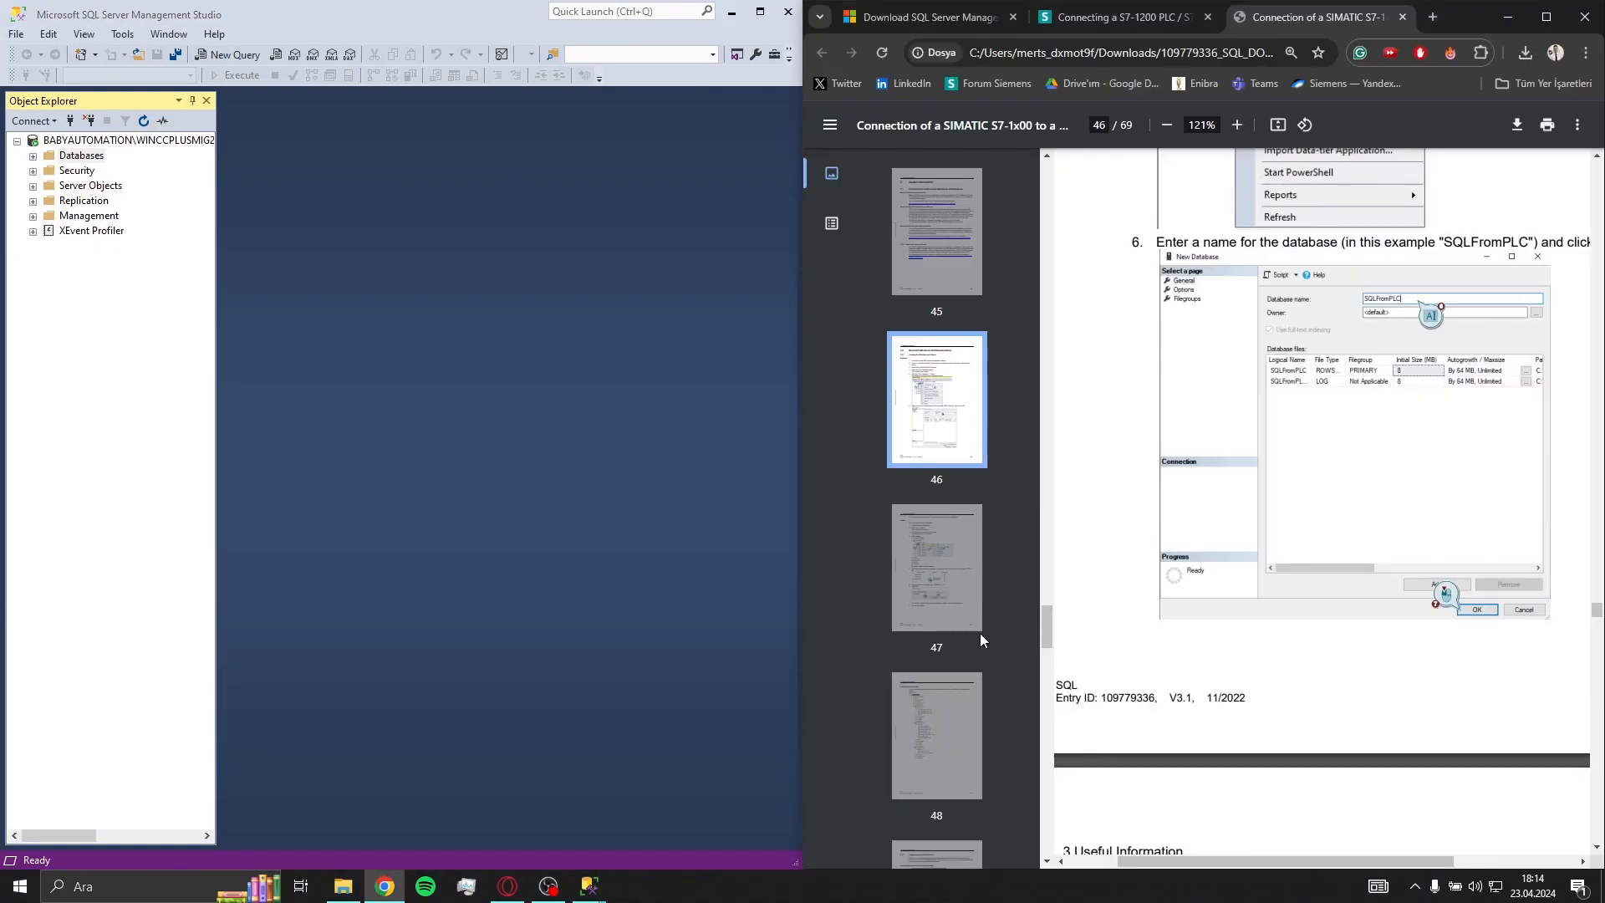
{"action": "left_click", "coordinate": [830, 125]}
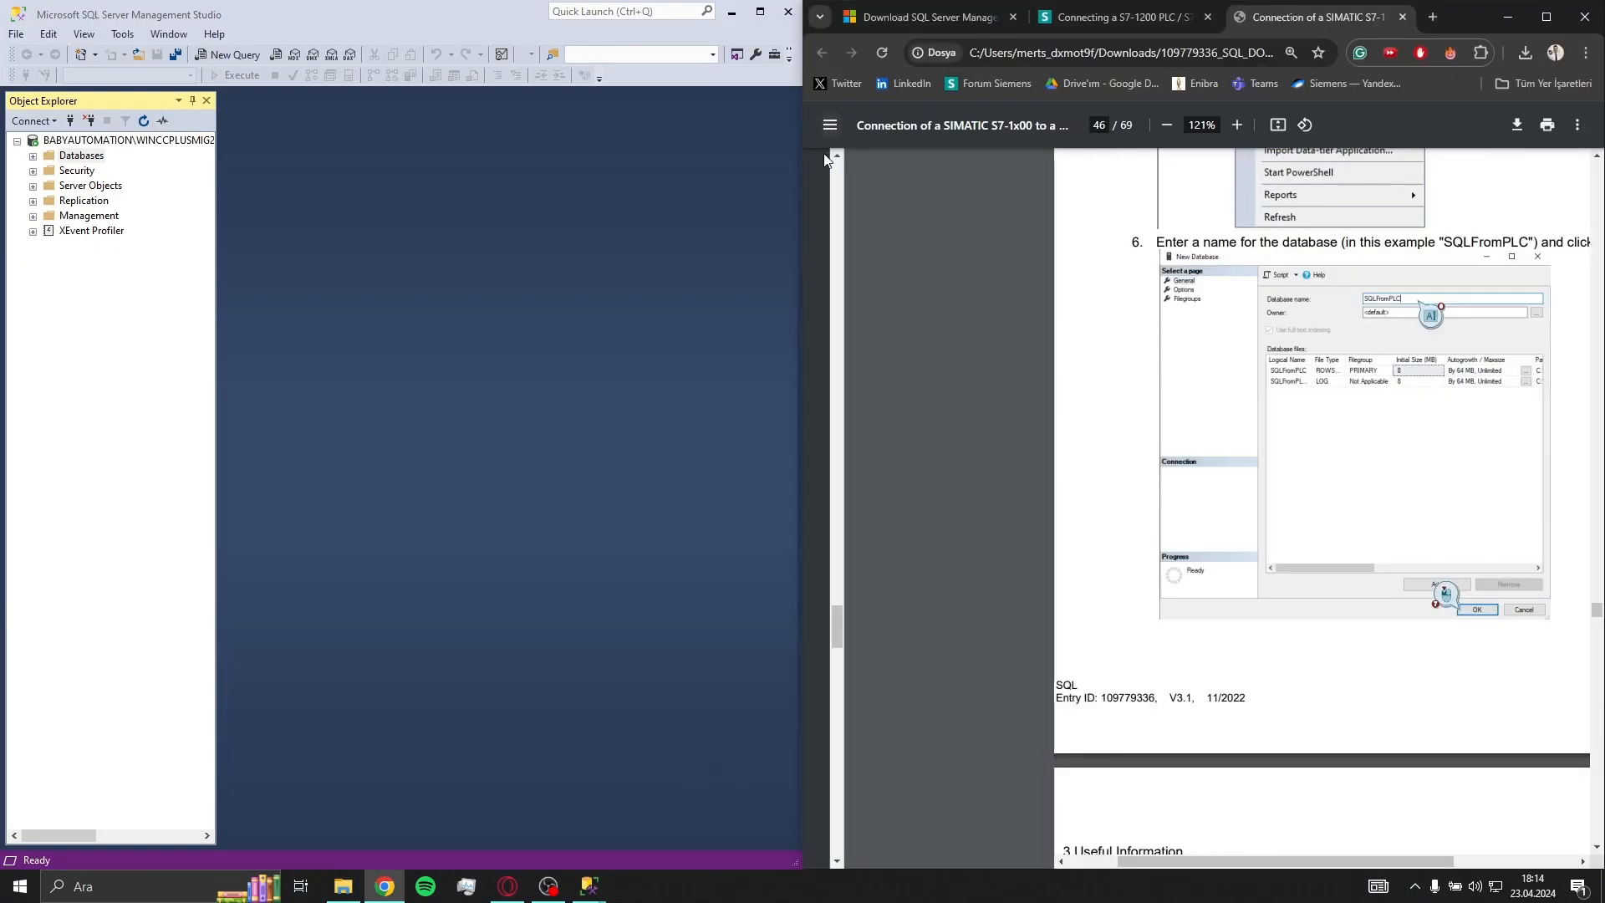
{"action": "scroll", "coordinate": [1282, 458], "scroll_direction": "down", "scroll_amount": 1}
{"action": "scroll", "coordinate": [1261, 459], "scroll_direction": "up", "scroll_amount": 1}
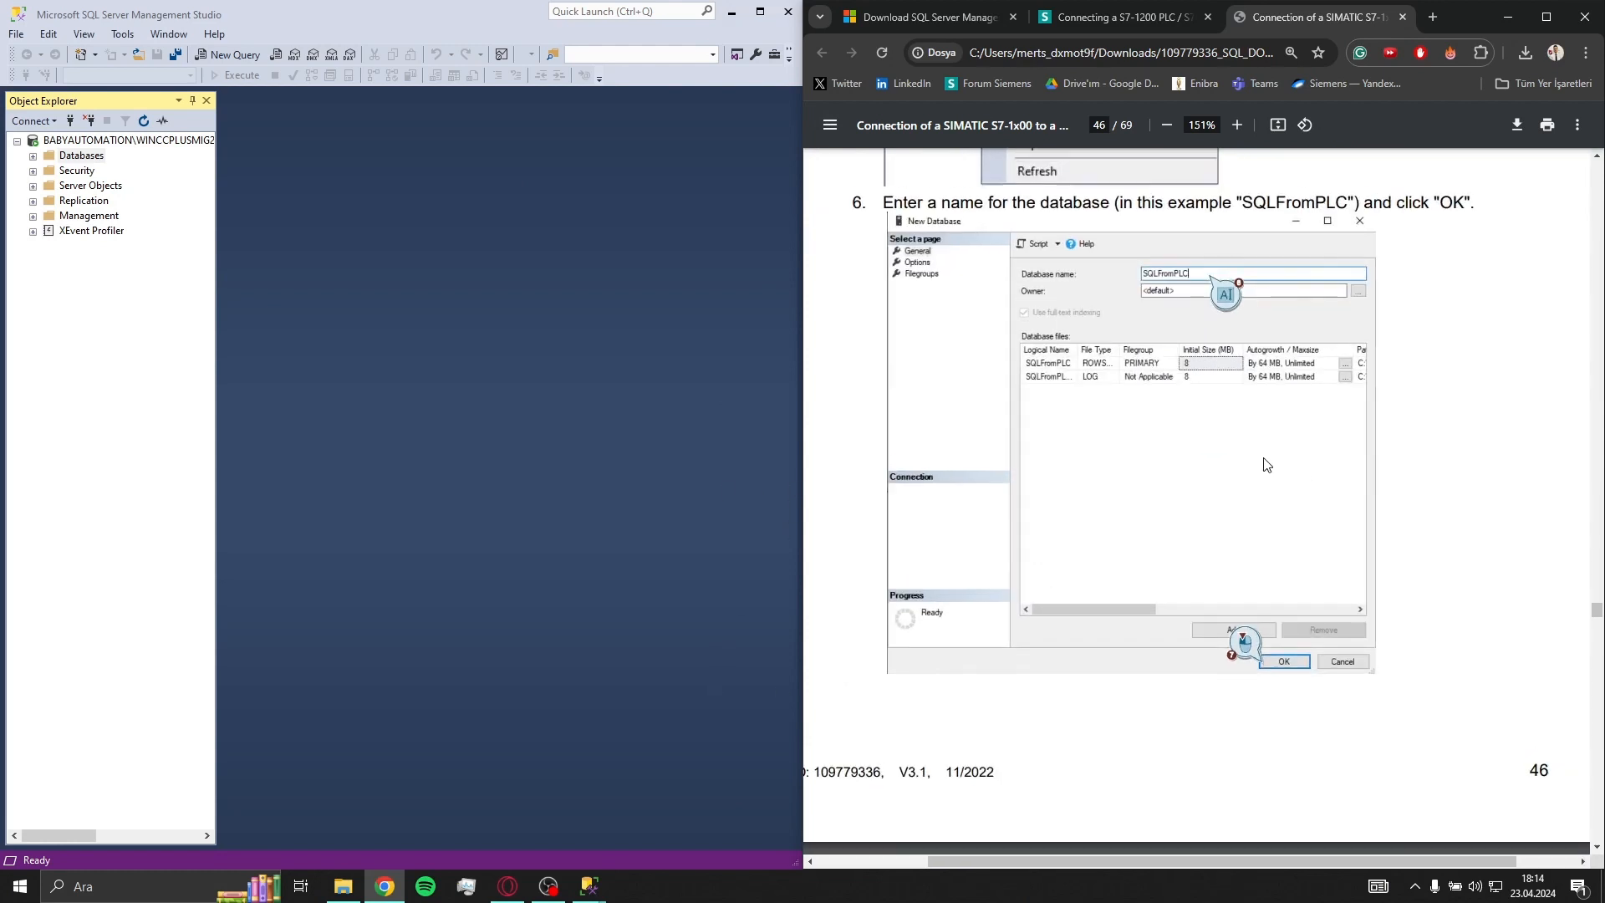
{"action": "scroll", "coordinate": [1261, 459], "scroll_direction": "up", "scroll_amount": 3, "text": "ctrl"}
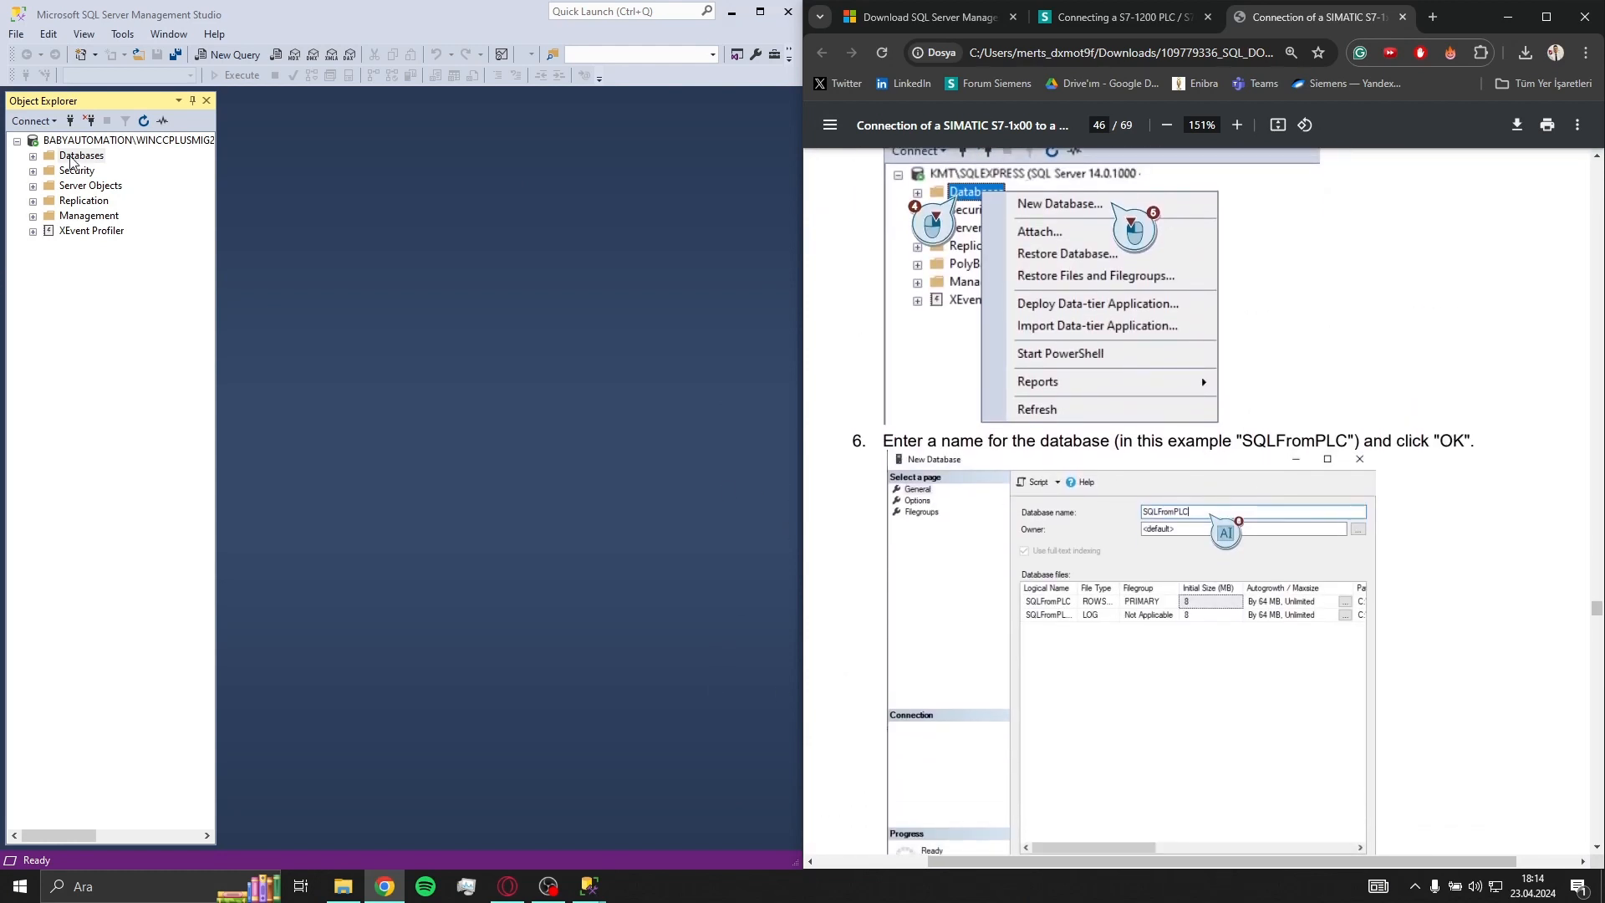
Name the new database SQLFromPLC, check the documented settings, and create it with the default owner and file settings.
{"action": "left_click", "coordinate": [74, 157]}
{"action": "mouse_move", "coordinate": [610, 894]}
{"action": "left_click", "coordinate": [643, 823]}
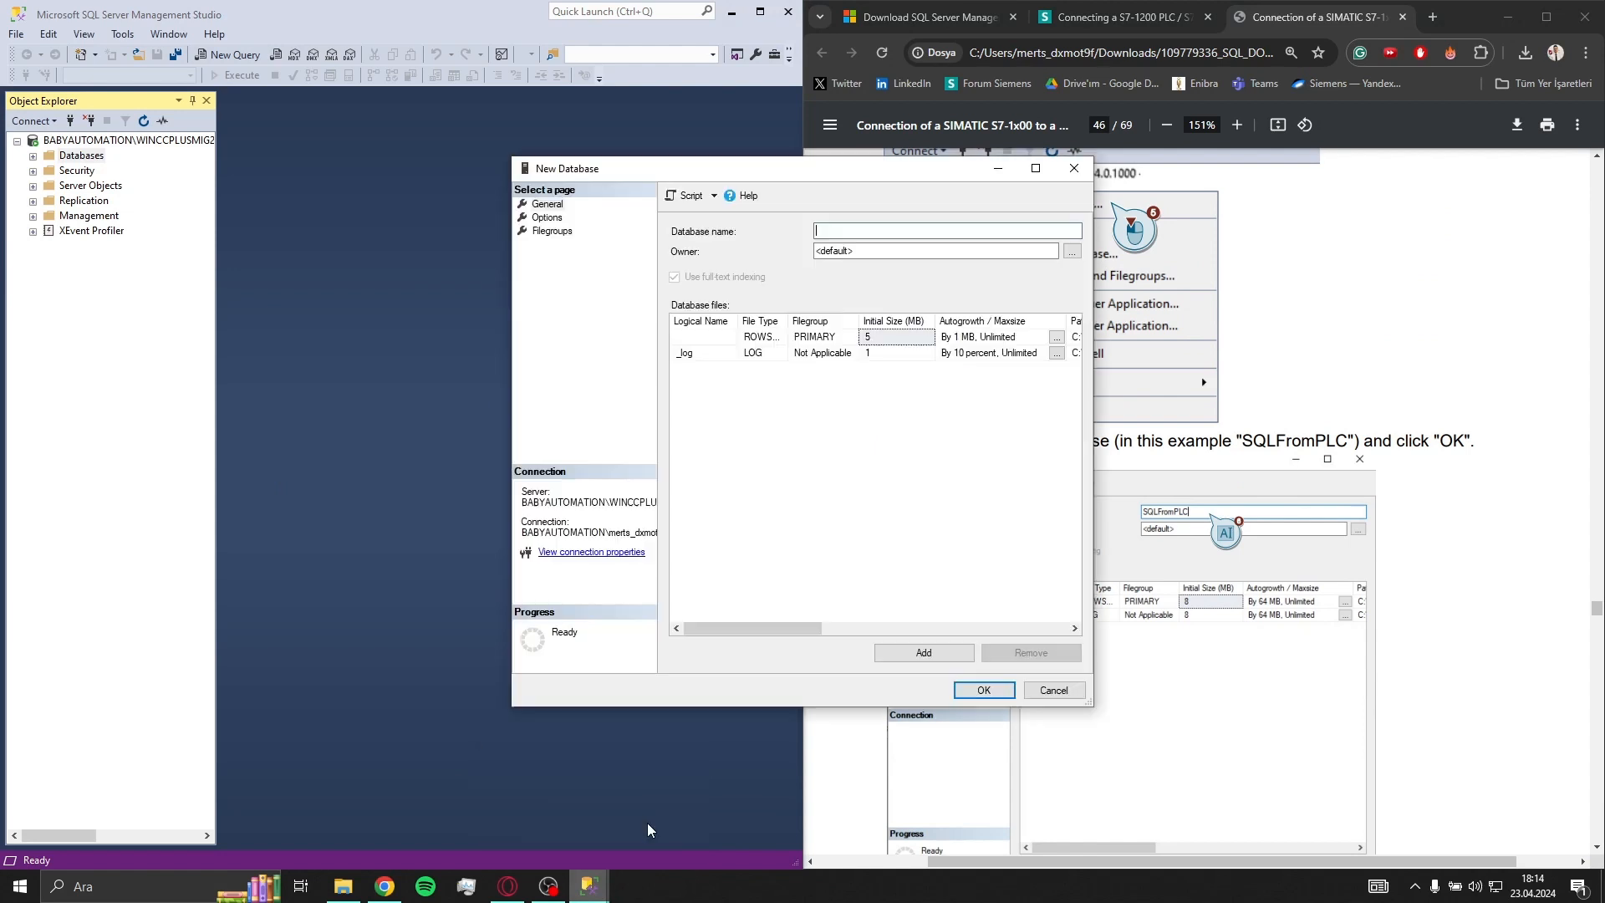
{"action": "left_click_drag", "start_coordinate": [830, 175], "coordinate": [502, 179]}
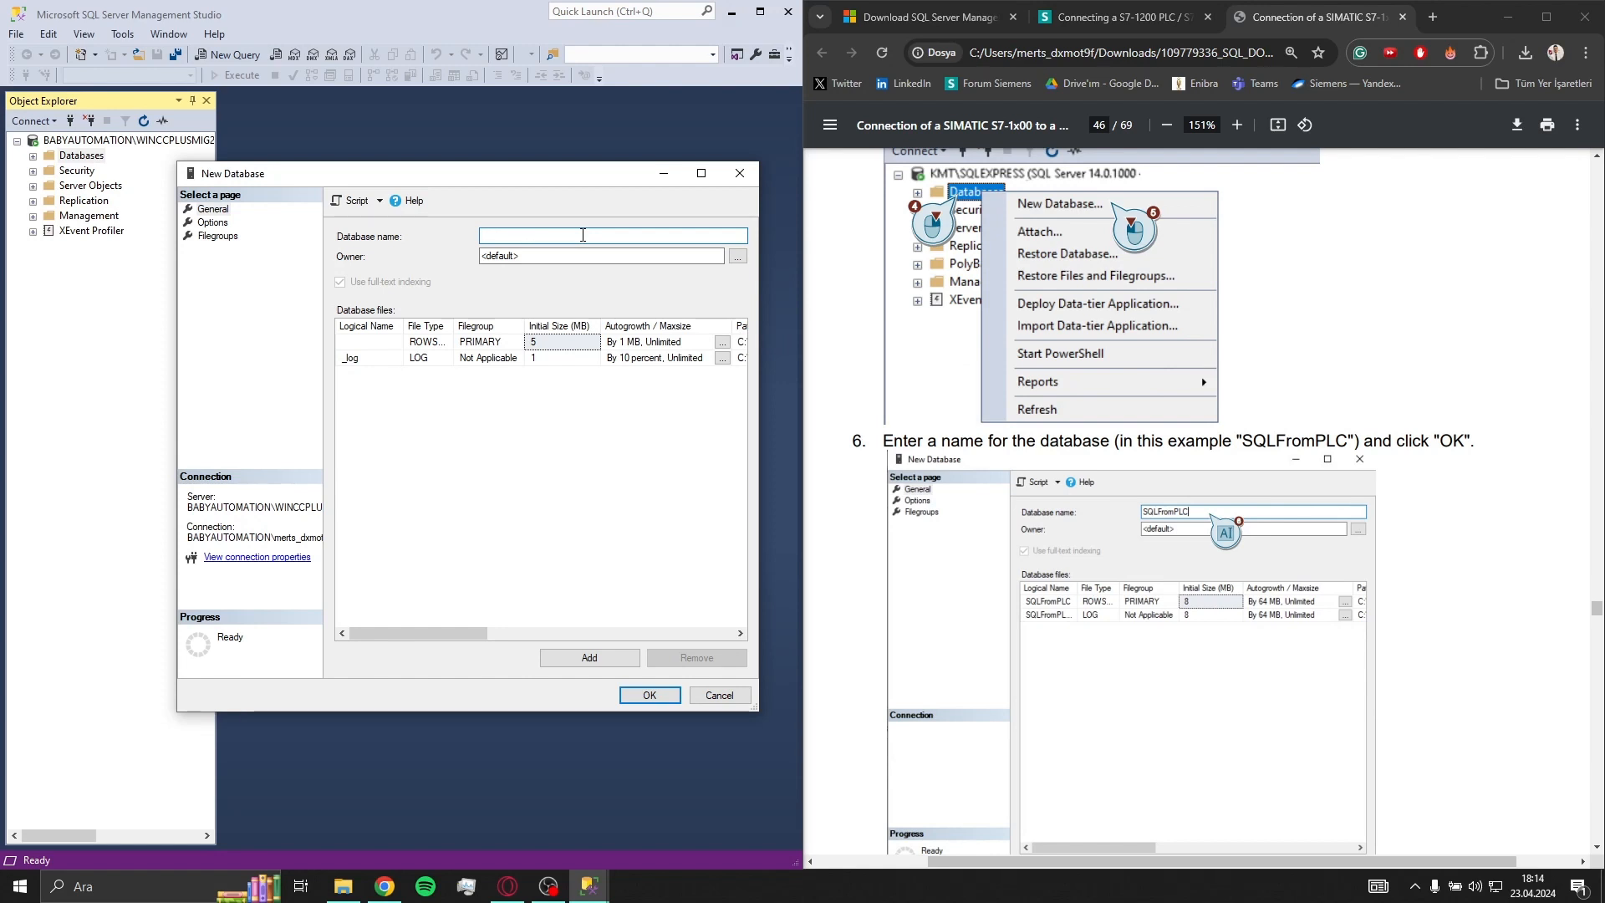
{"action": "type", "text": "SQLFromPLC"}
{"action": "left_click", "coordinate": [1223, 579]}
{"action": "scroll", "coordinate": [1223, 580], "scroll_direction": "down", "scroll_amount": 1}
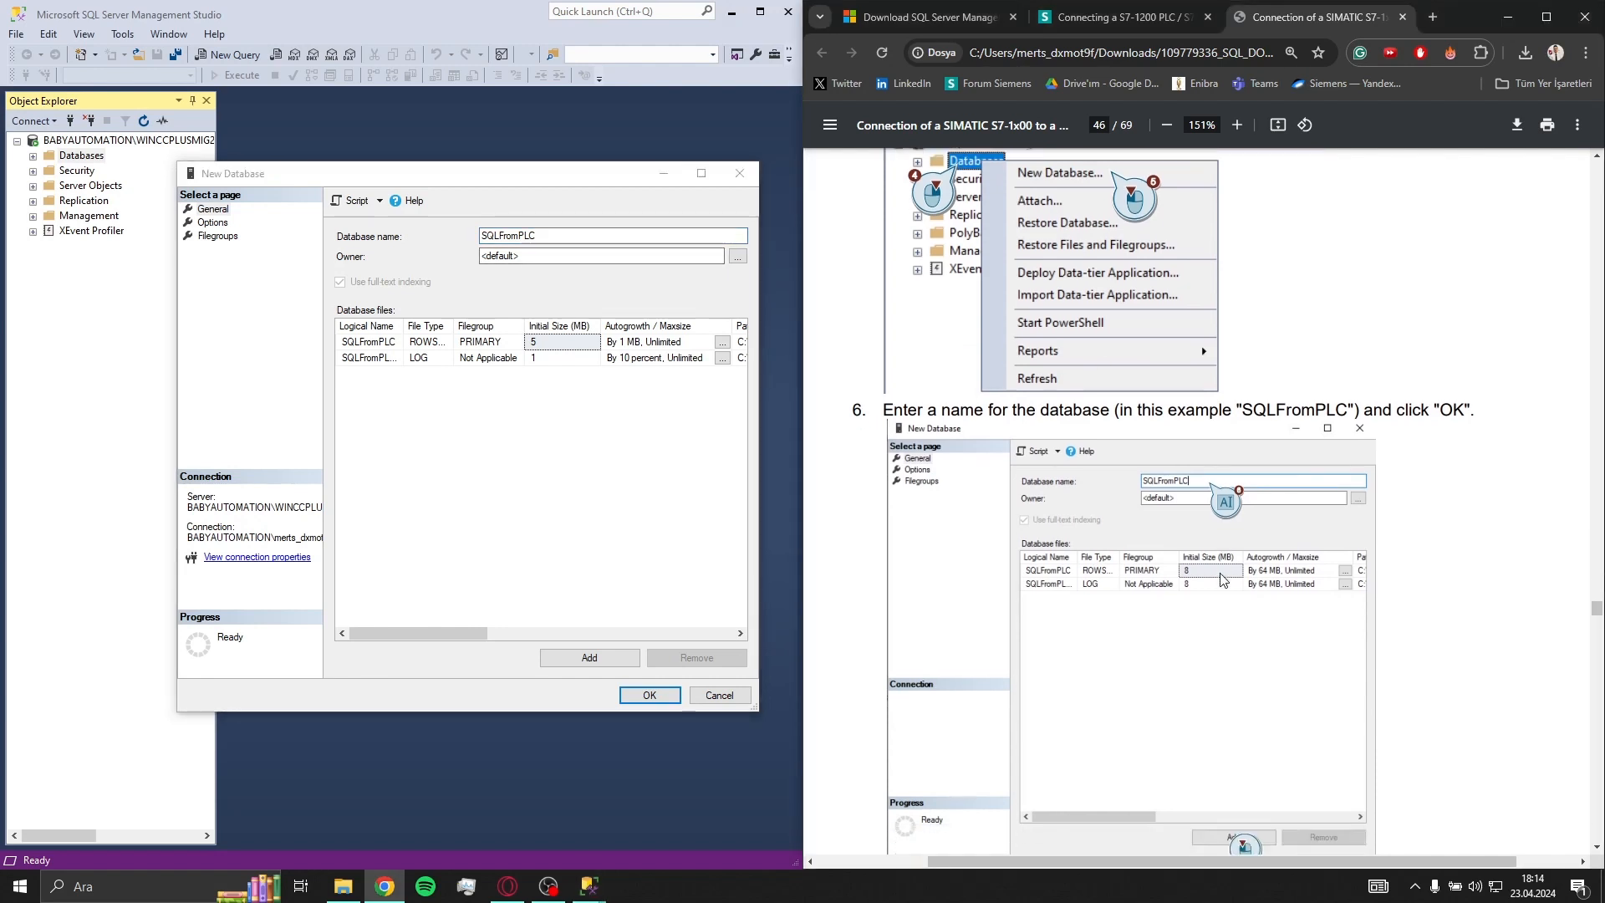
{"action": "scroll", "coordinate": [1223, 579], "scroll_direction": "down", "scroll_amount": 10}
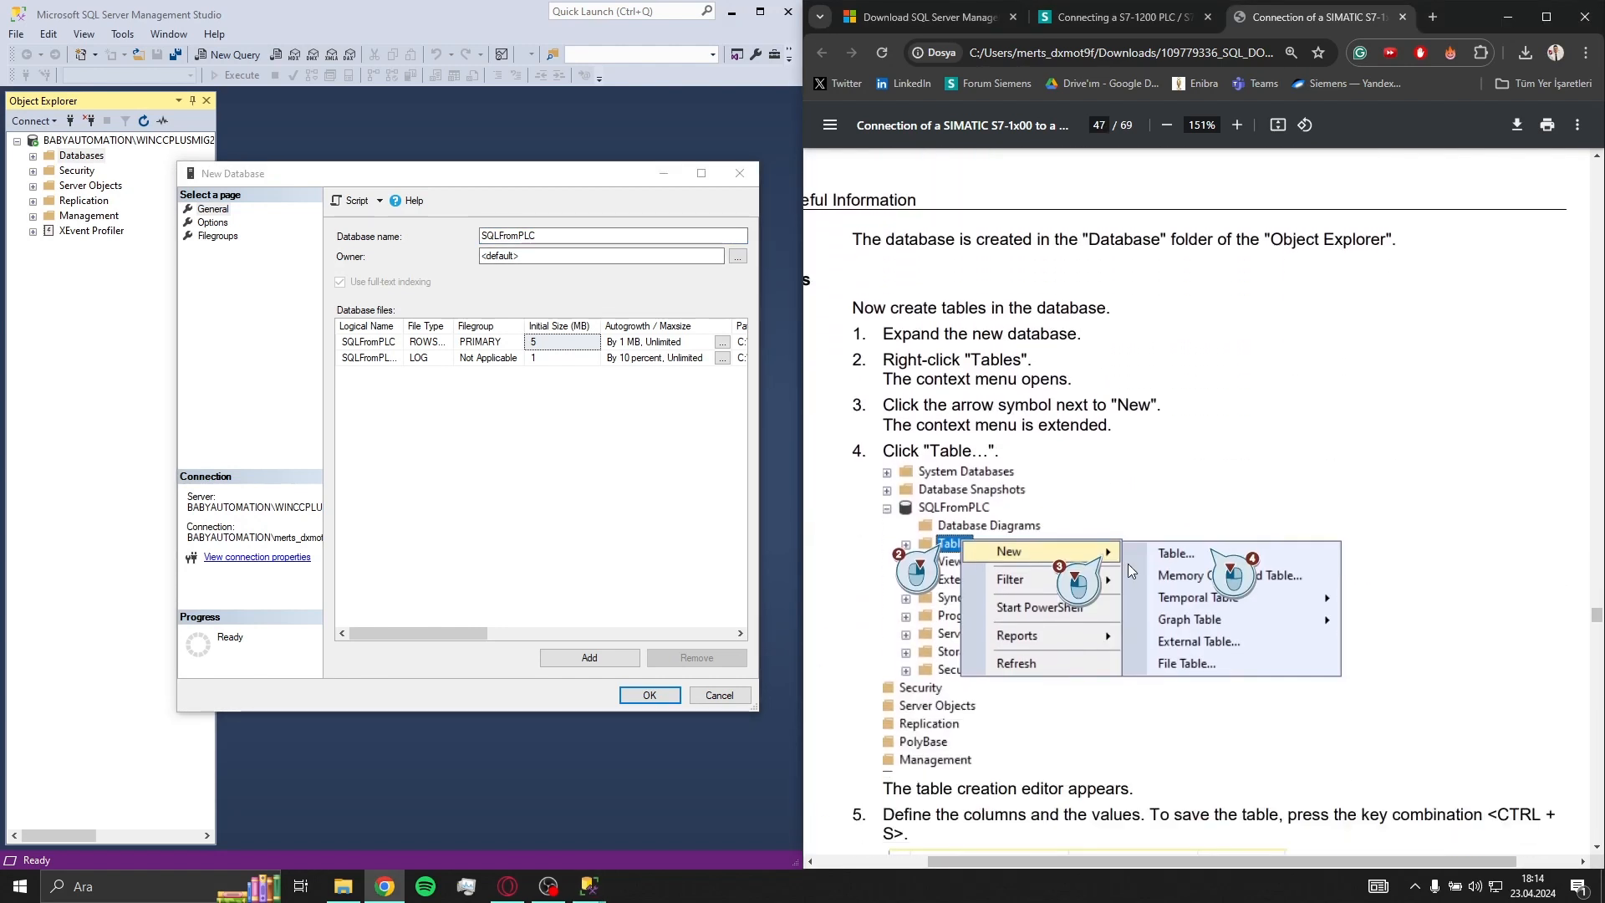
{"action": "left_click", "coordinate": [649, 695]}
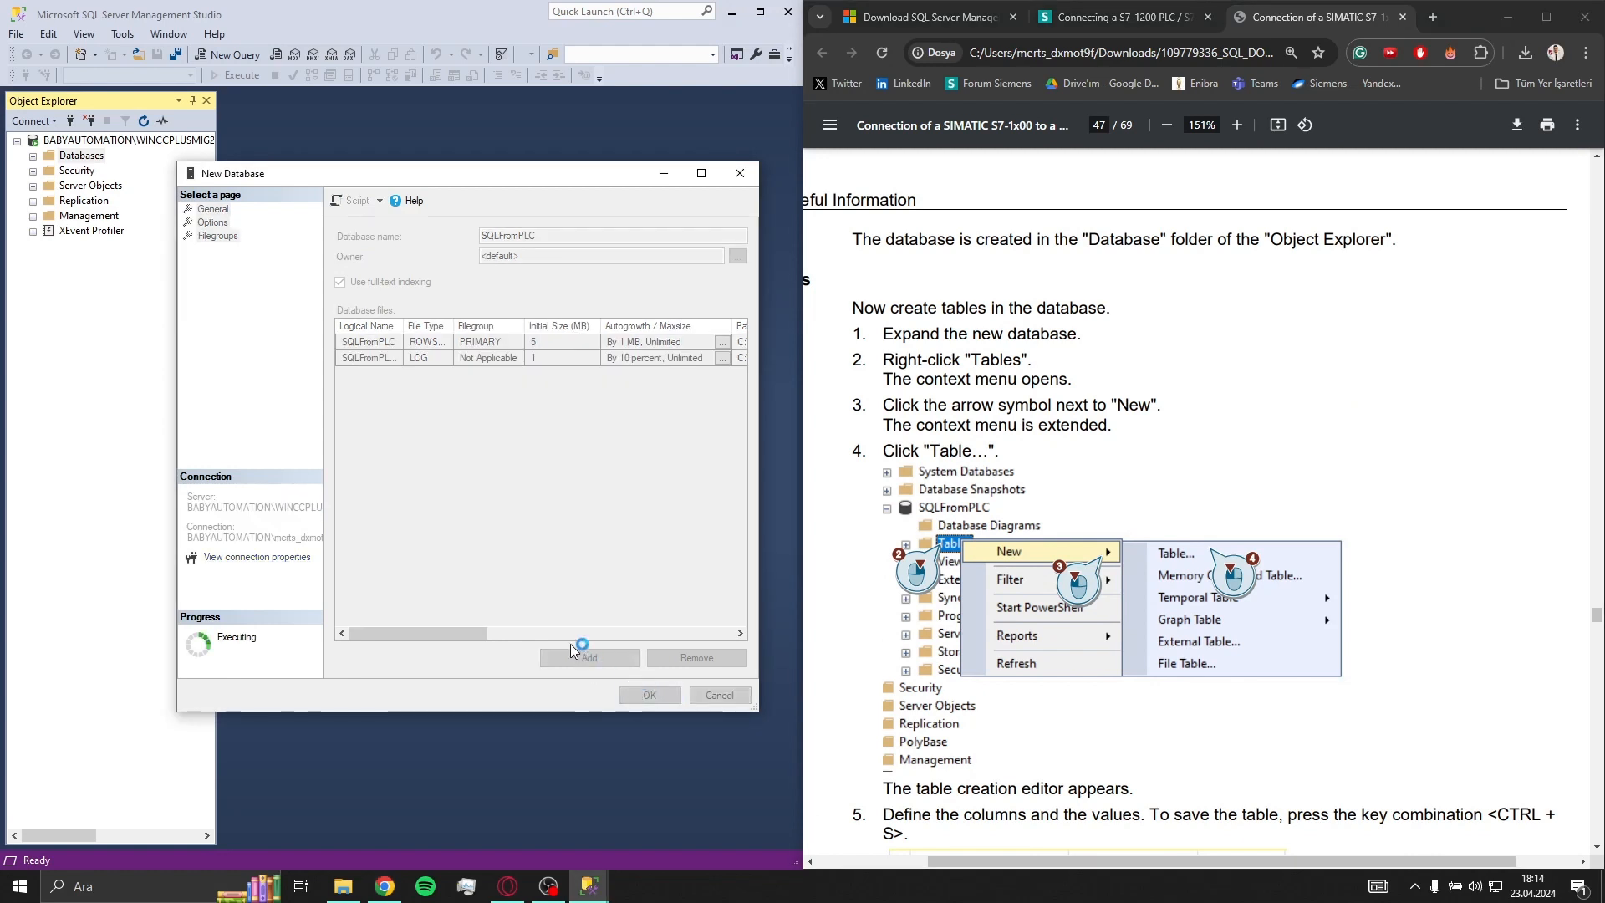
Expand the SQLFromPLC database under Databases and start a new table in its Tables folder.
{"action": "left_click", "coordinate": [33, 156]}
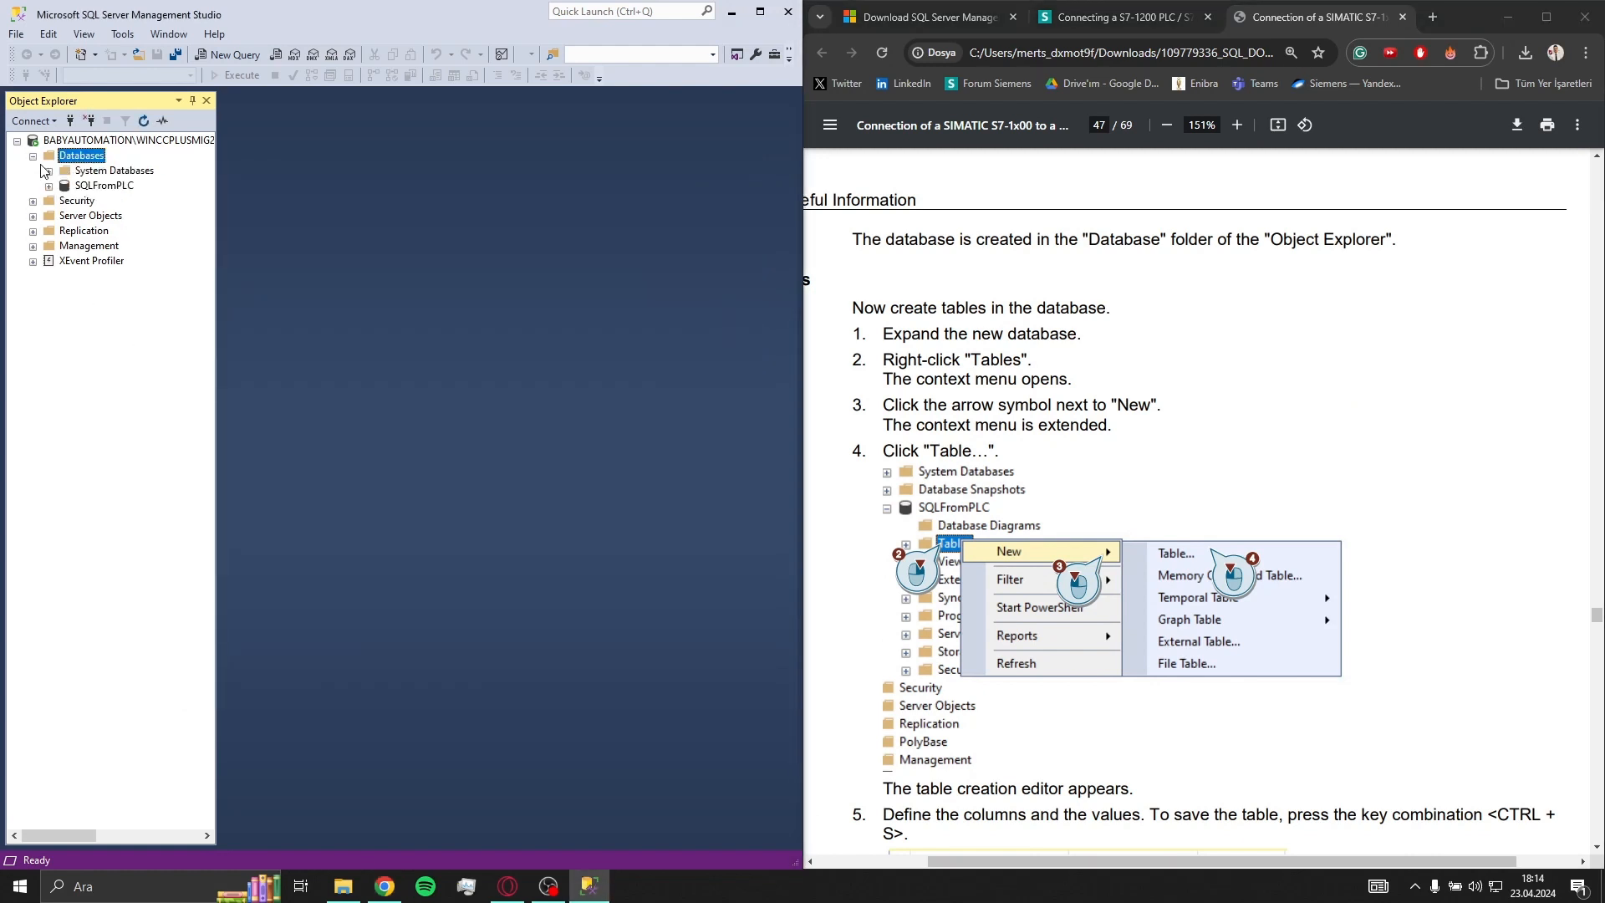
{"action": "right_click", "coordinate": [83, 187]}
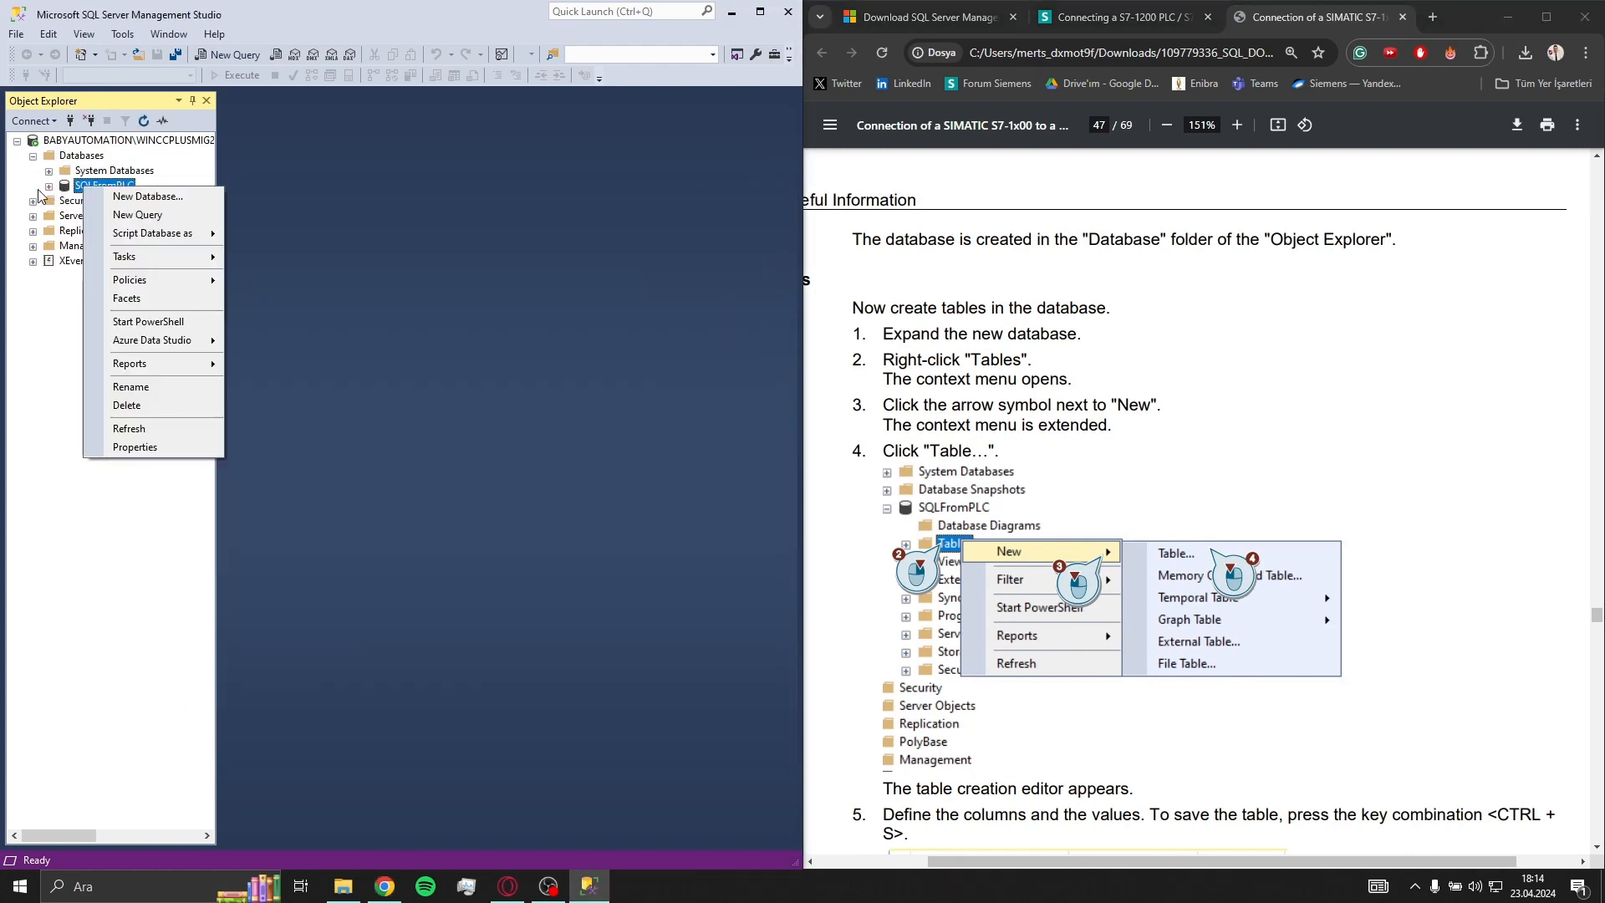
{"action": "left_click", "coordinate": [48, 186]}
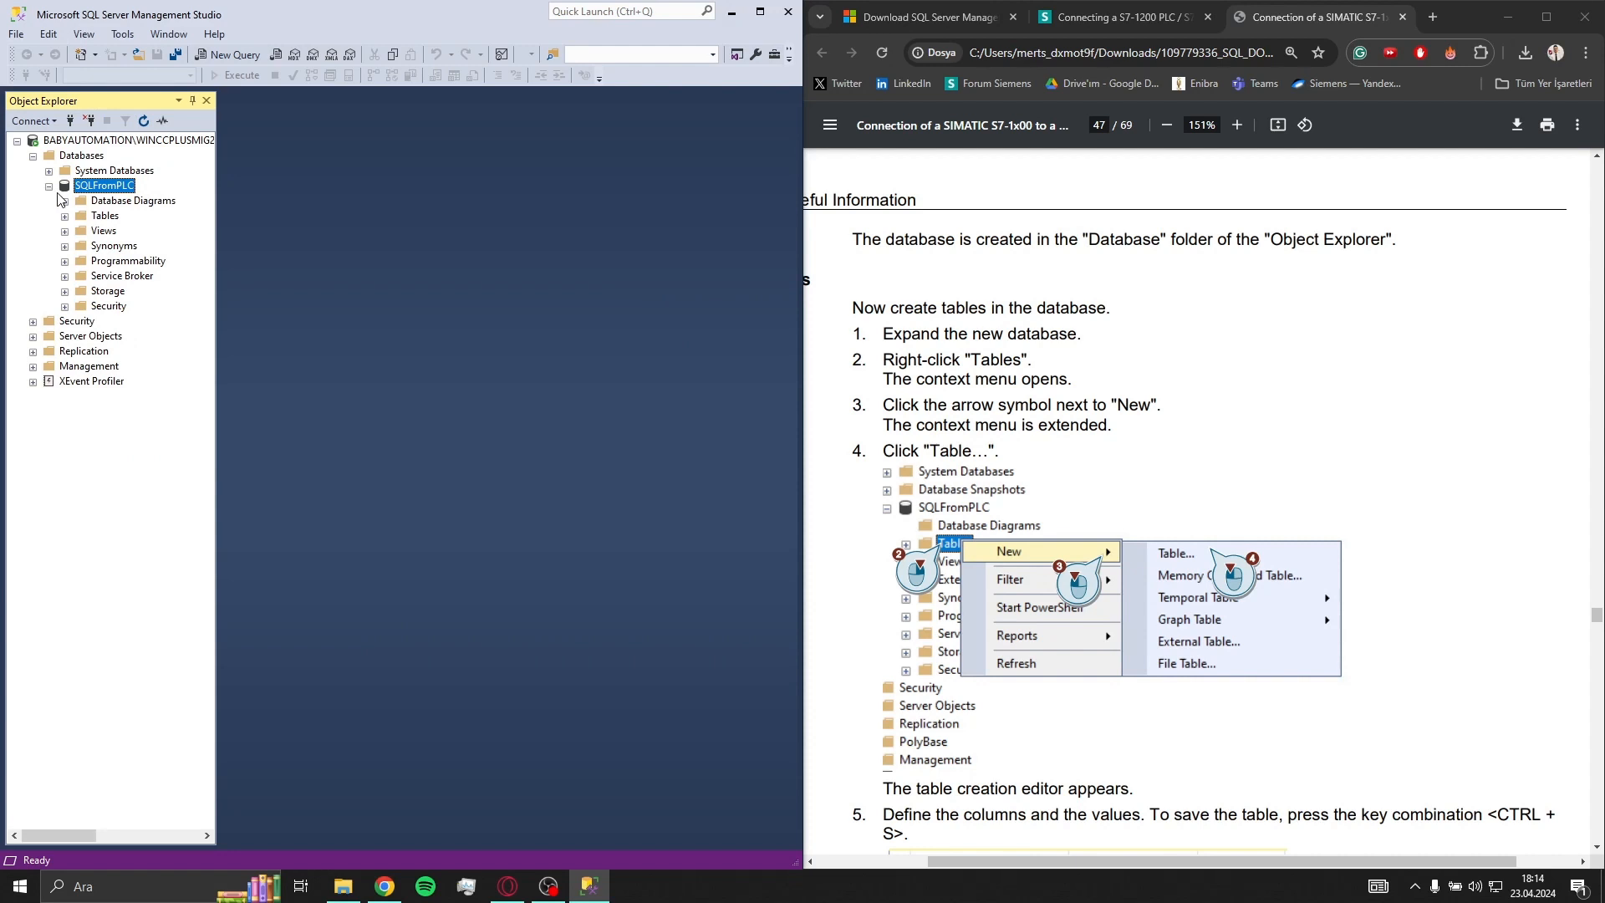
{"action": "right_click", "coordinate": [93, 217]}
{"action": "mouse_move", "coordinate": [127, 219]}
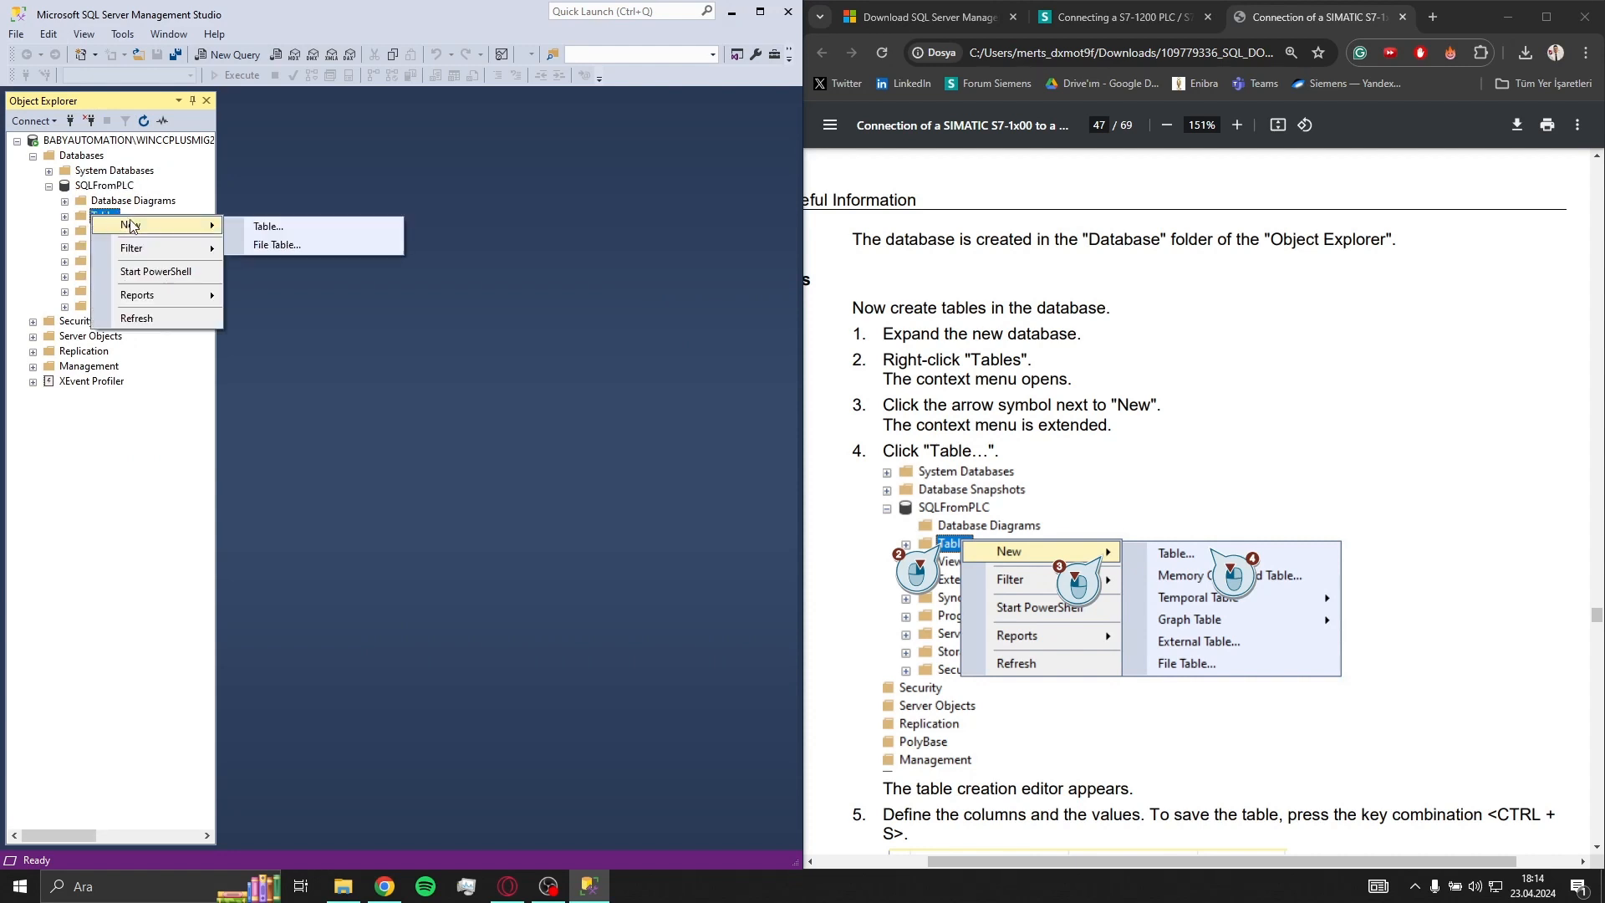
{"action": "left_click", "coordinate": [261, 224]}
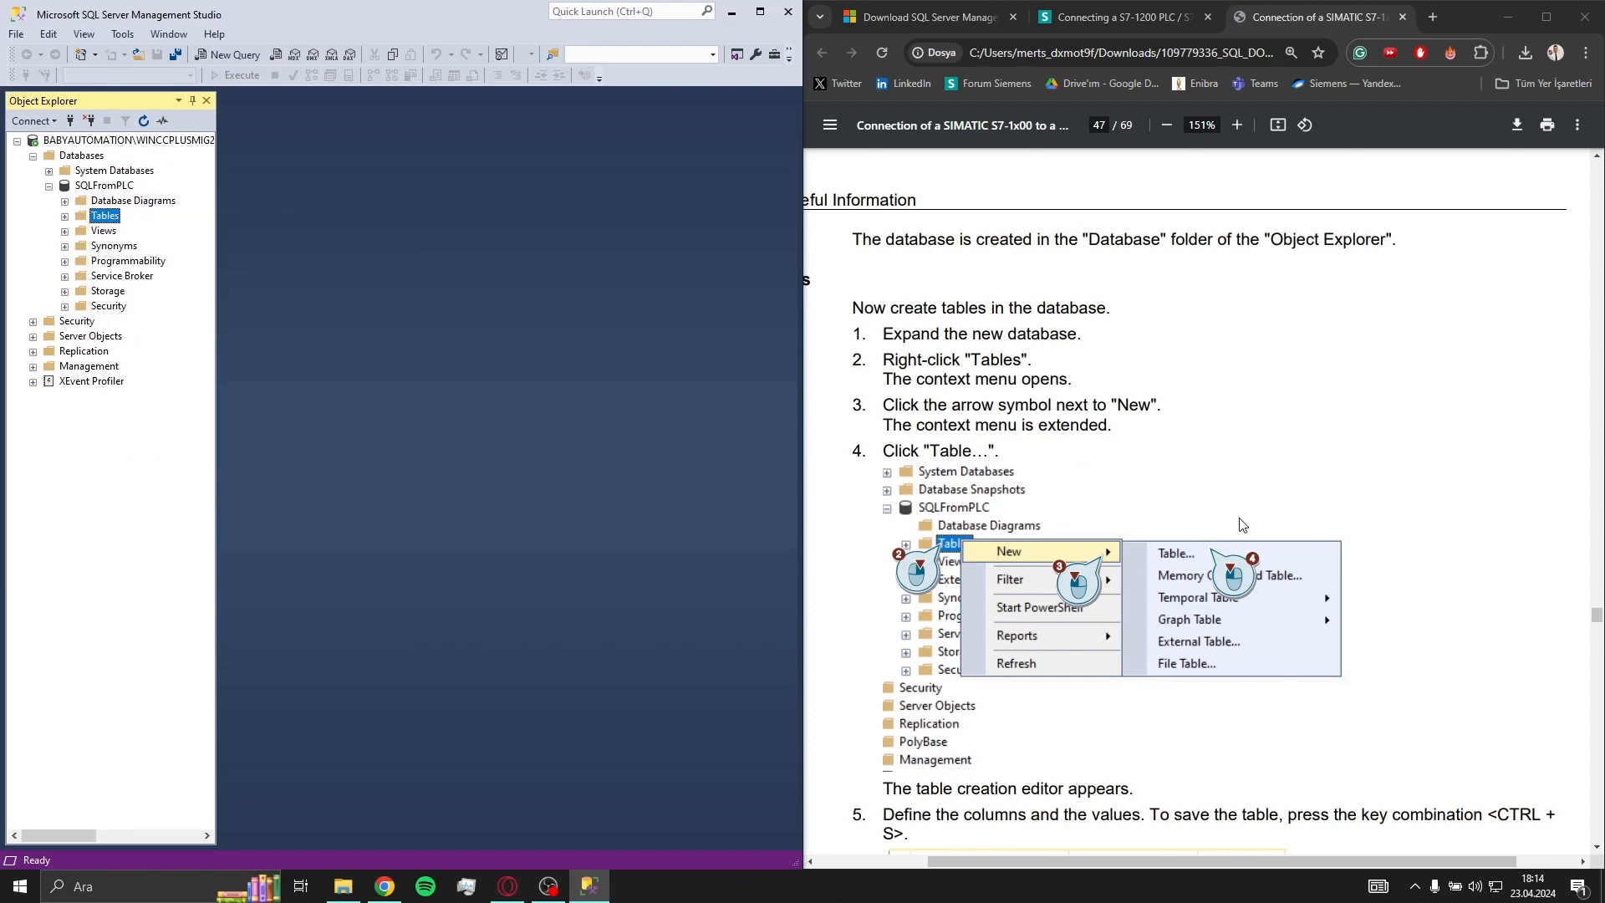
Consult the documented table layout and add three columns named int1, int2 and int3 to the new table.
{"action": "scroll", "coordinate": [1242, 525], "scroll_direction": "down", "scroll_amount": 6}
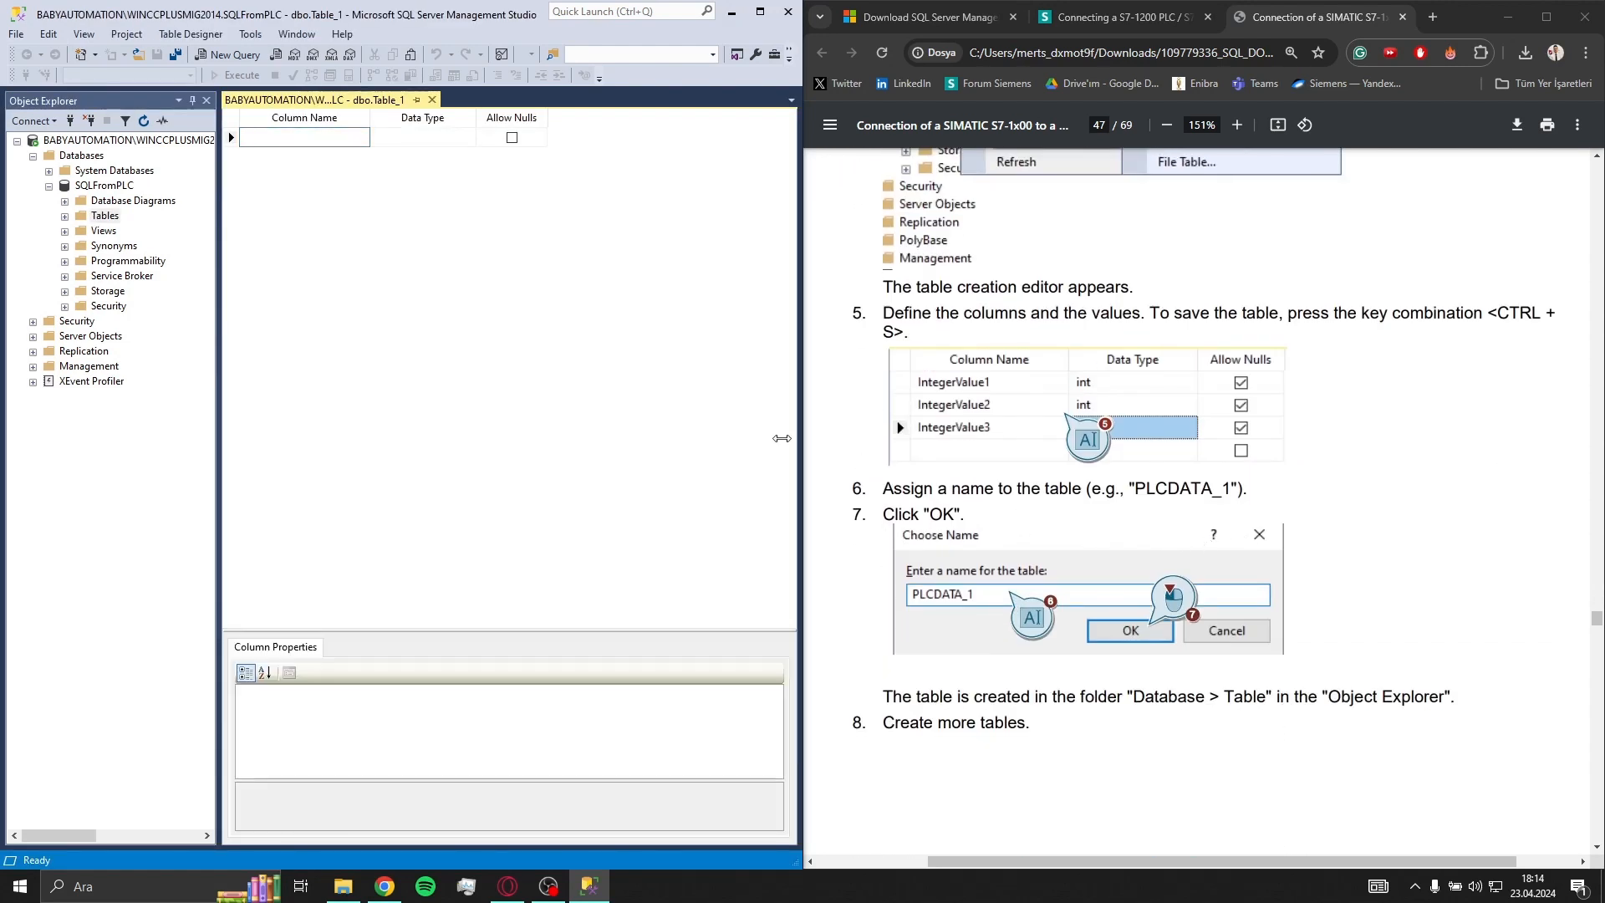
{"action": "left_click", "coordinate": [350, 134]}
{"action": "key", "text": "Return"}
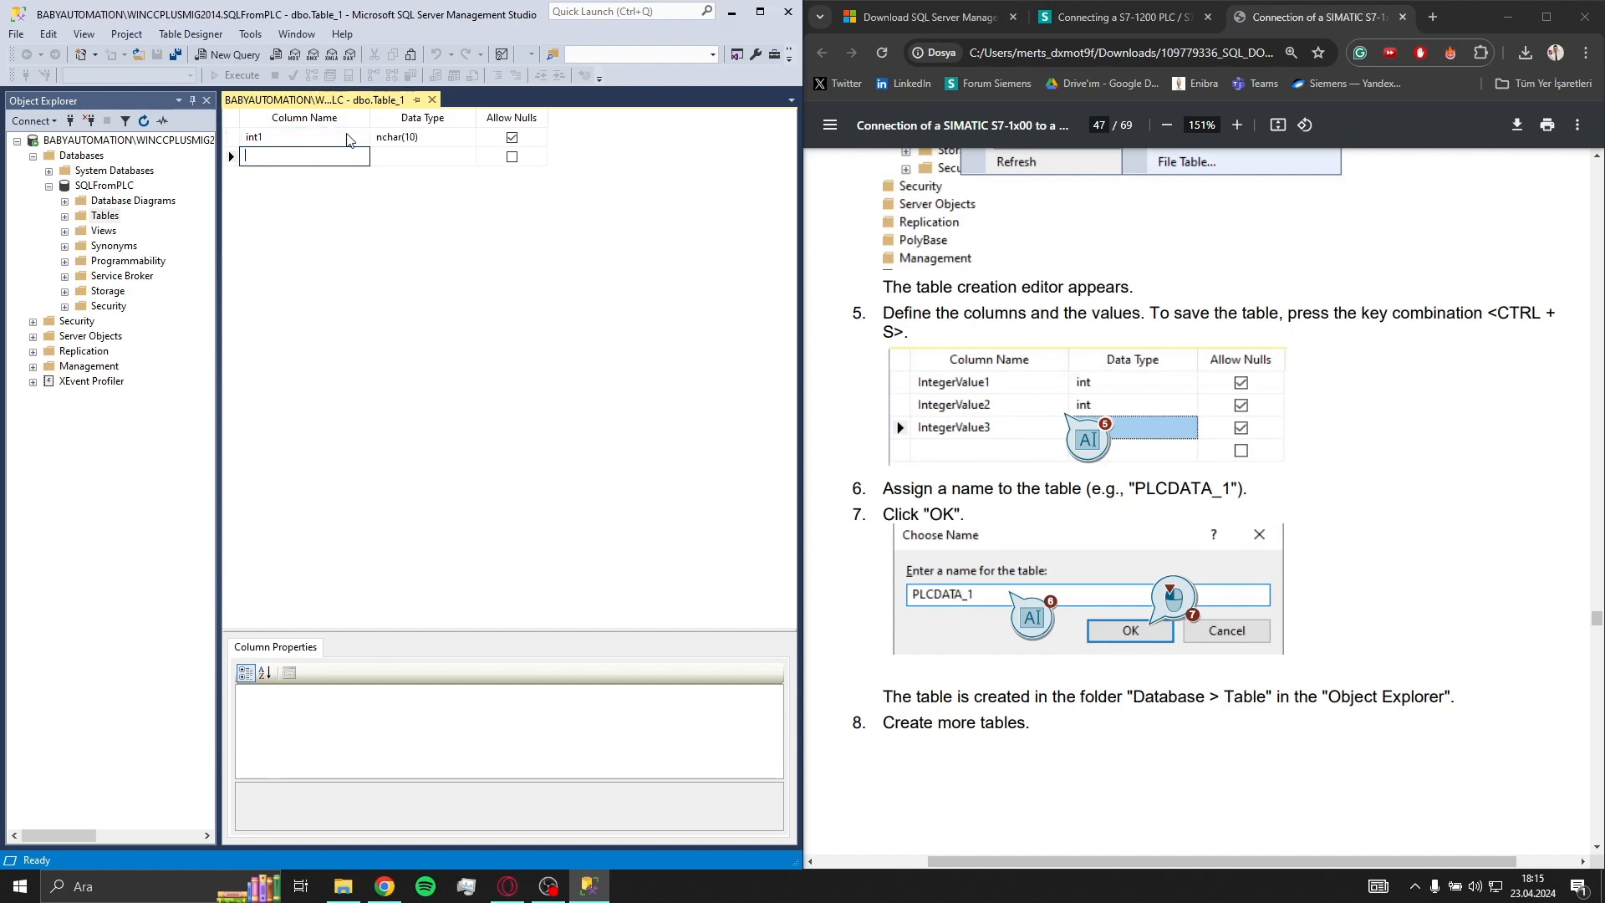
{"action": "type", "text": "int2"}
{"action": "key", "text": "Return"}
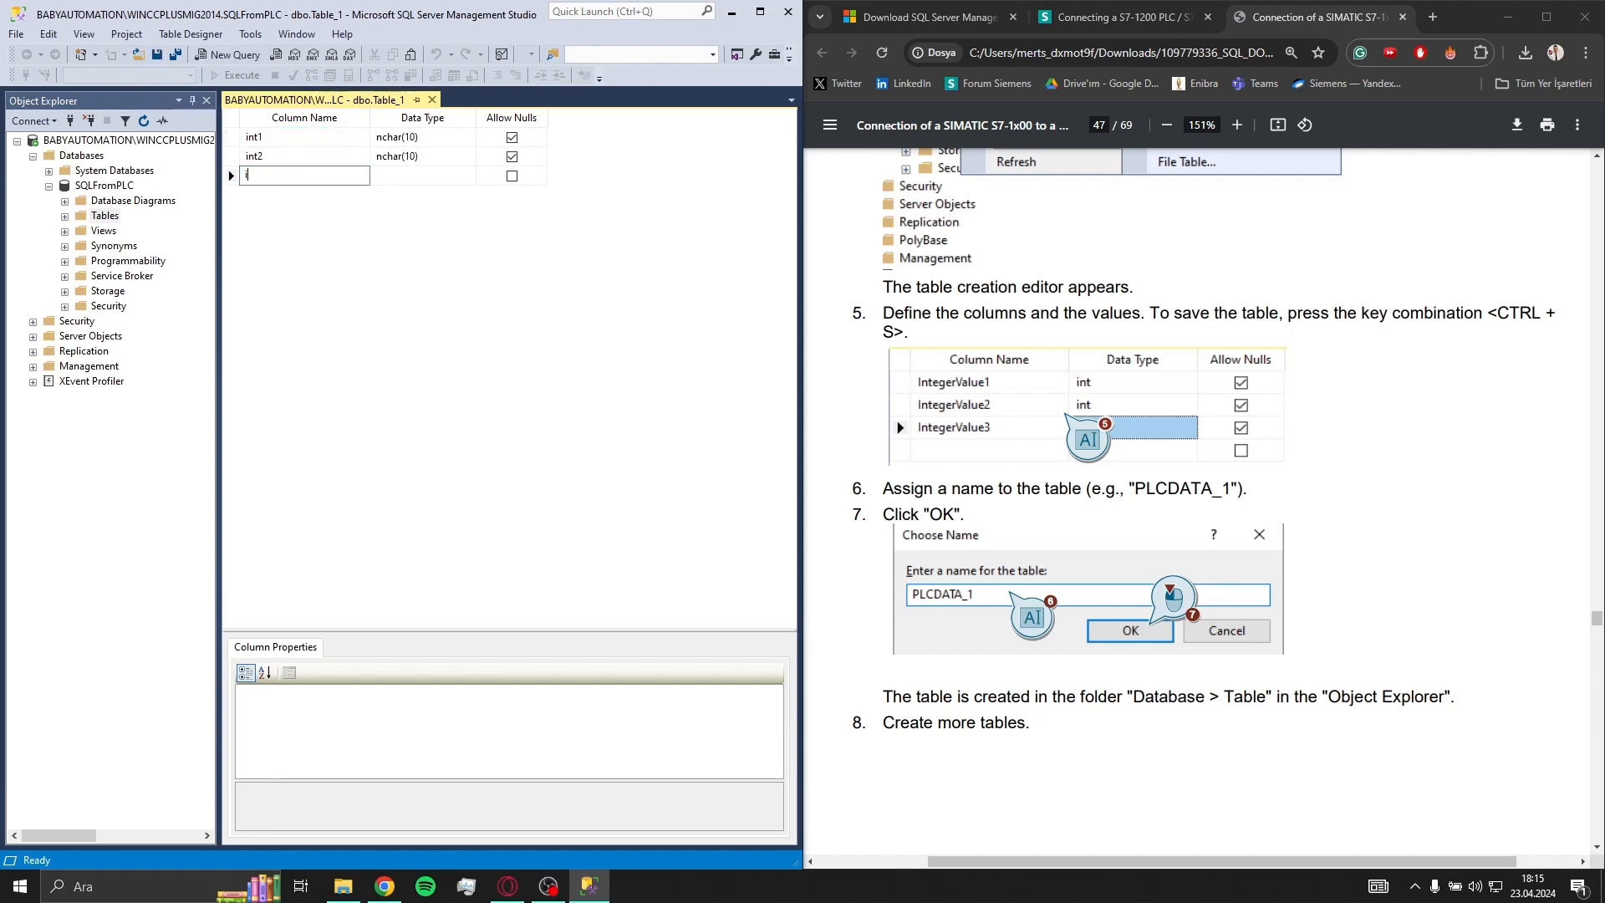
{"action": "type", "text": "int2"}
{"action": "key", "text": "Return"}
{"action": "key", "text": "Return"}
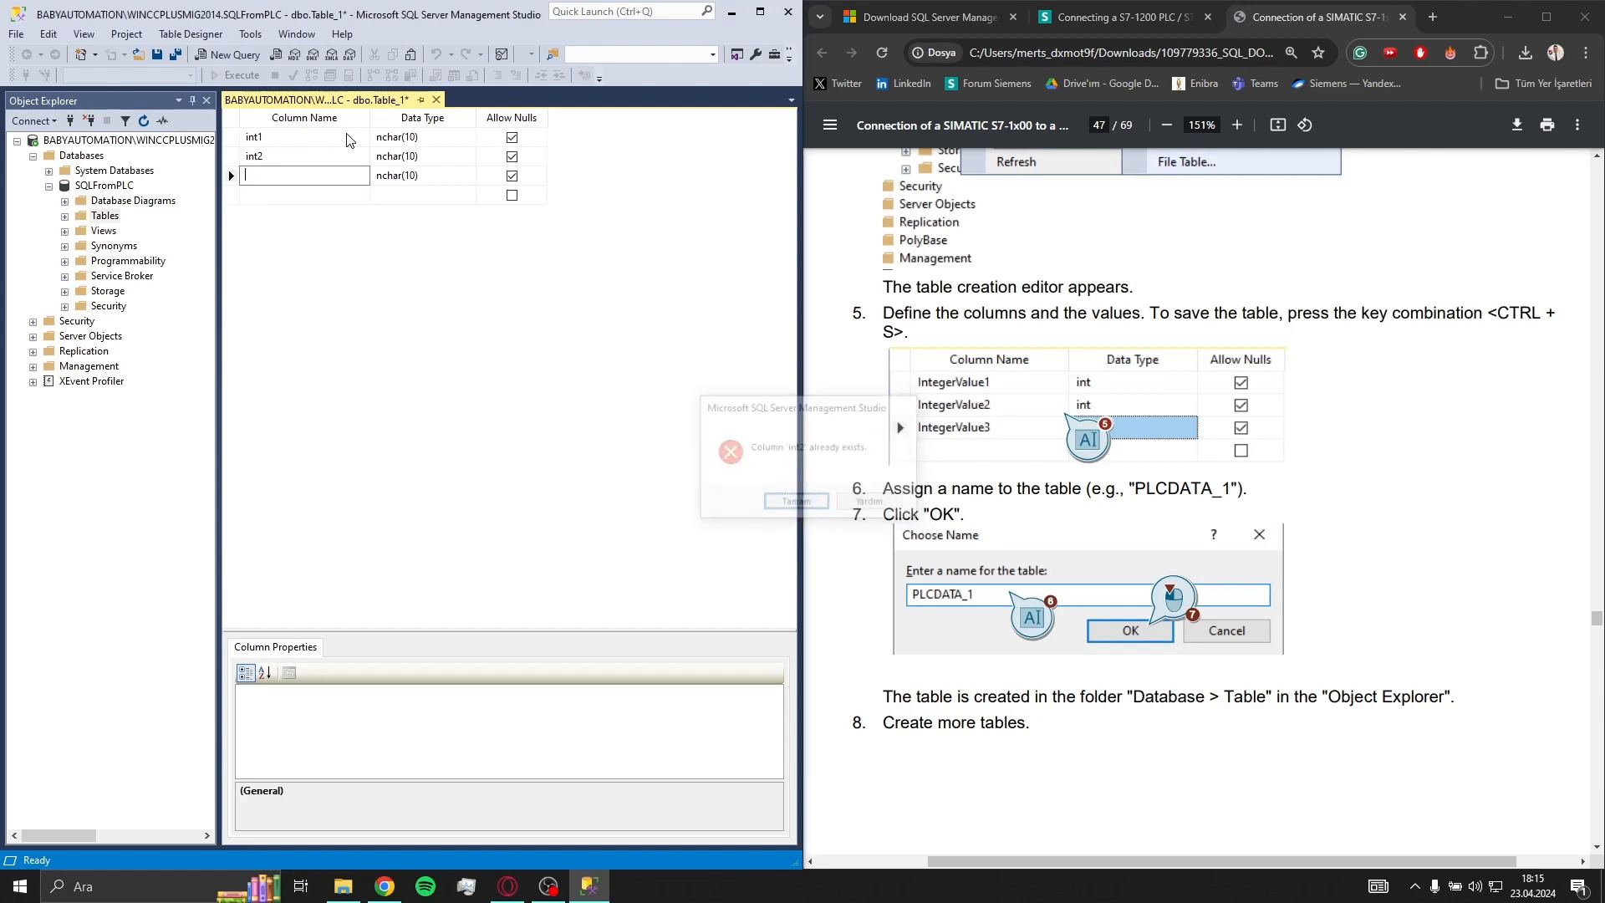
{"action": "type", "text": "int3"}
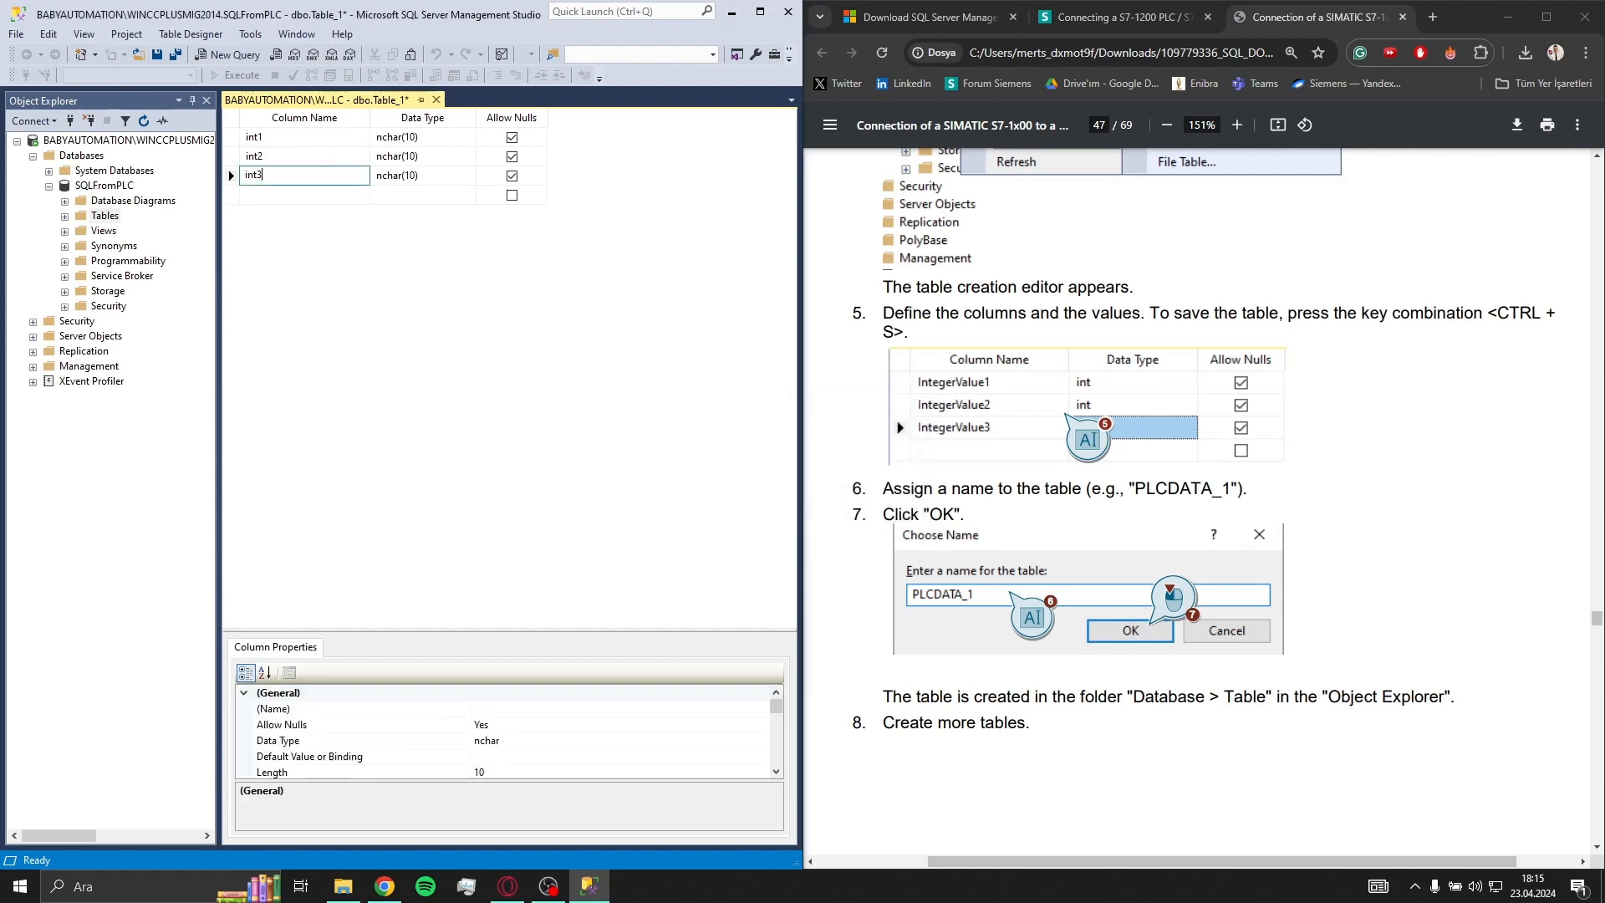
{"action": "key", "text": "Return"}
Set the data type of the int1, int2 and int3 columns to int.
{"action": "left_click", "coordinate": [404, 136]}
{"action": "double_click", "coordinate": [405, 136]}
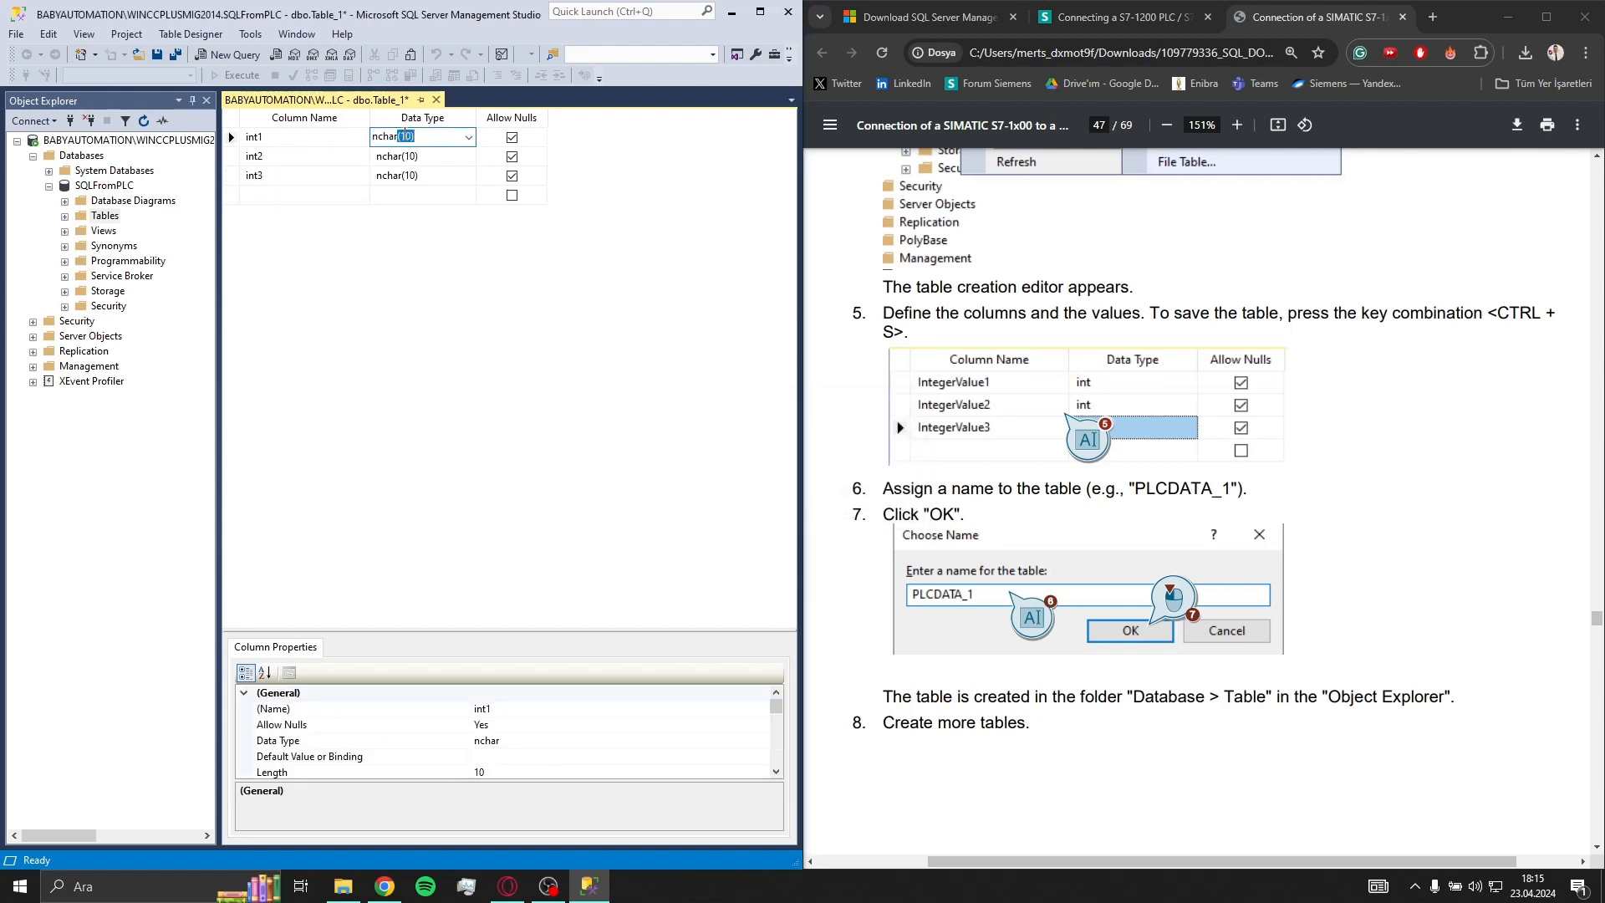
{"action": "key", "text": "ctrl+a"}
{"action": "type", "text": "int"}
{"action": "key", "text": "Down"}
{"action": "type", "text": "int"}
{"action": "key", "text": "Down"}
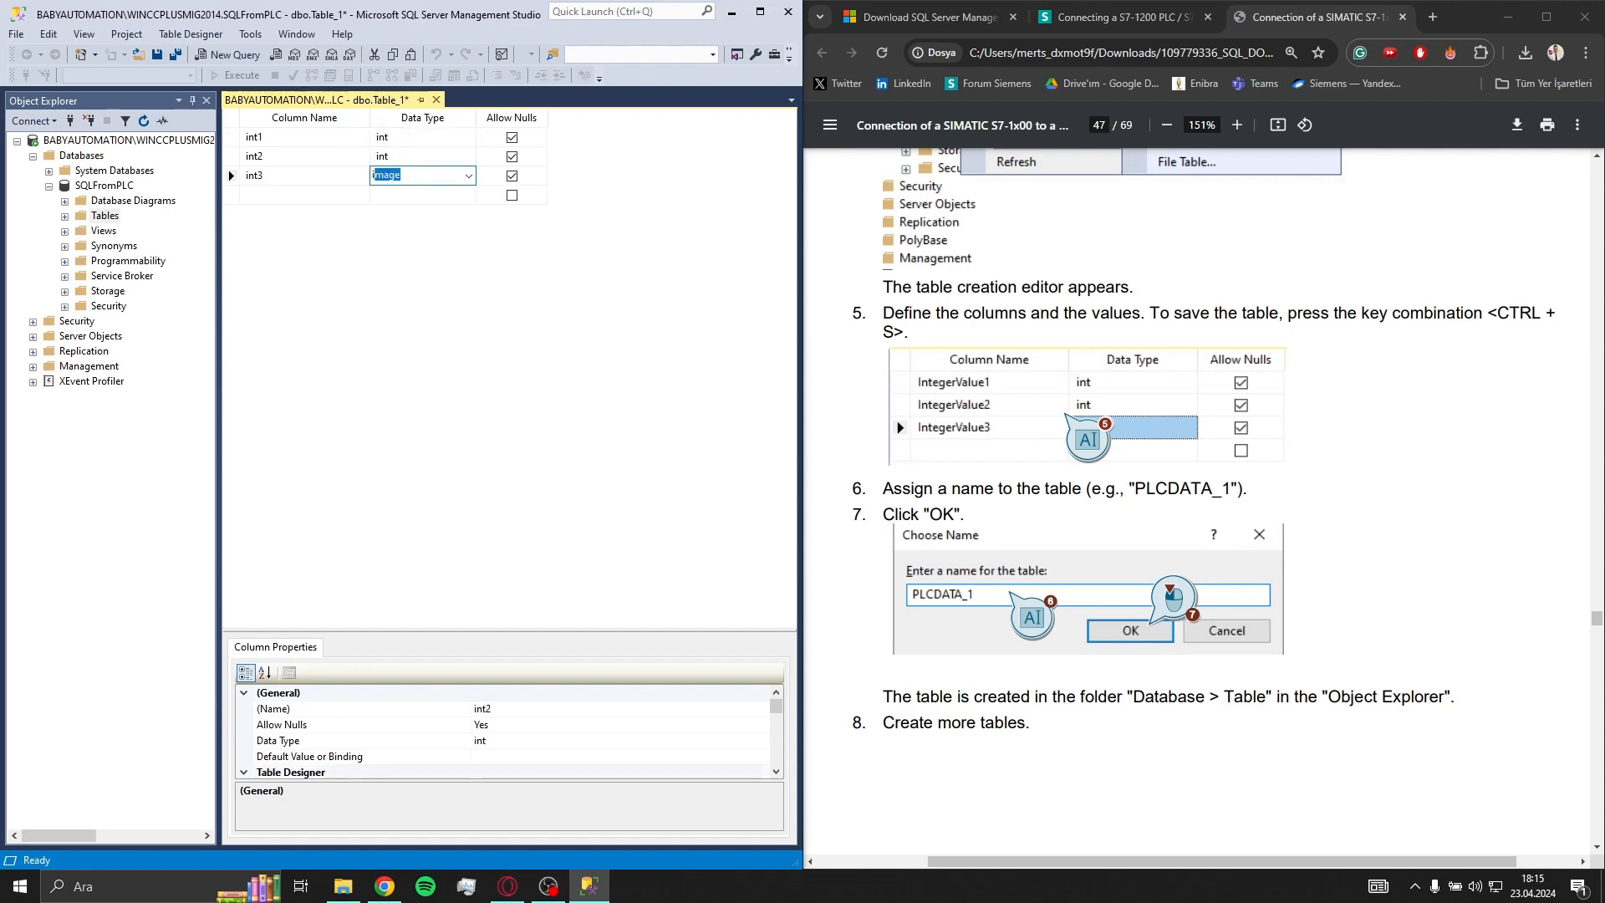
{"action": "type", "text": "int"}
{"action": "key", "text": "Down"}
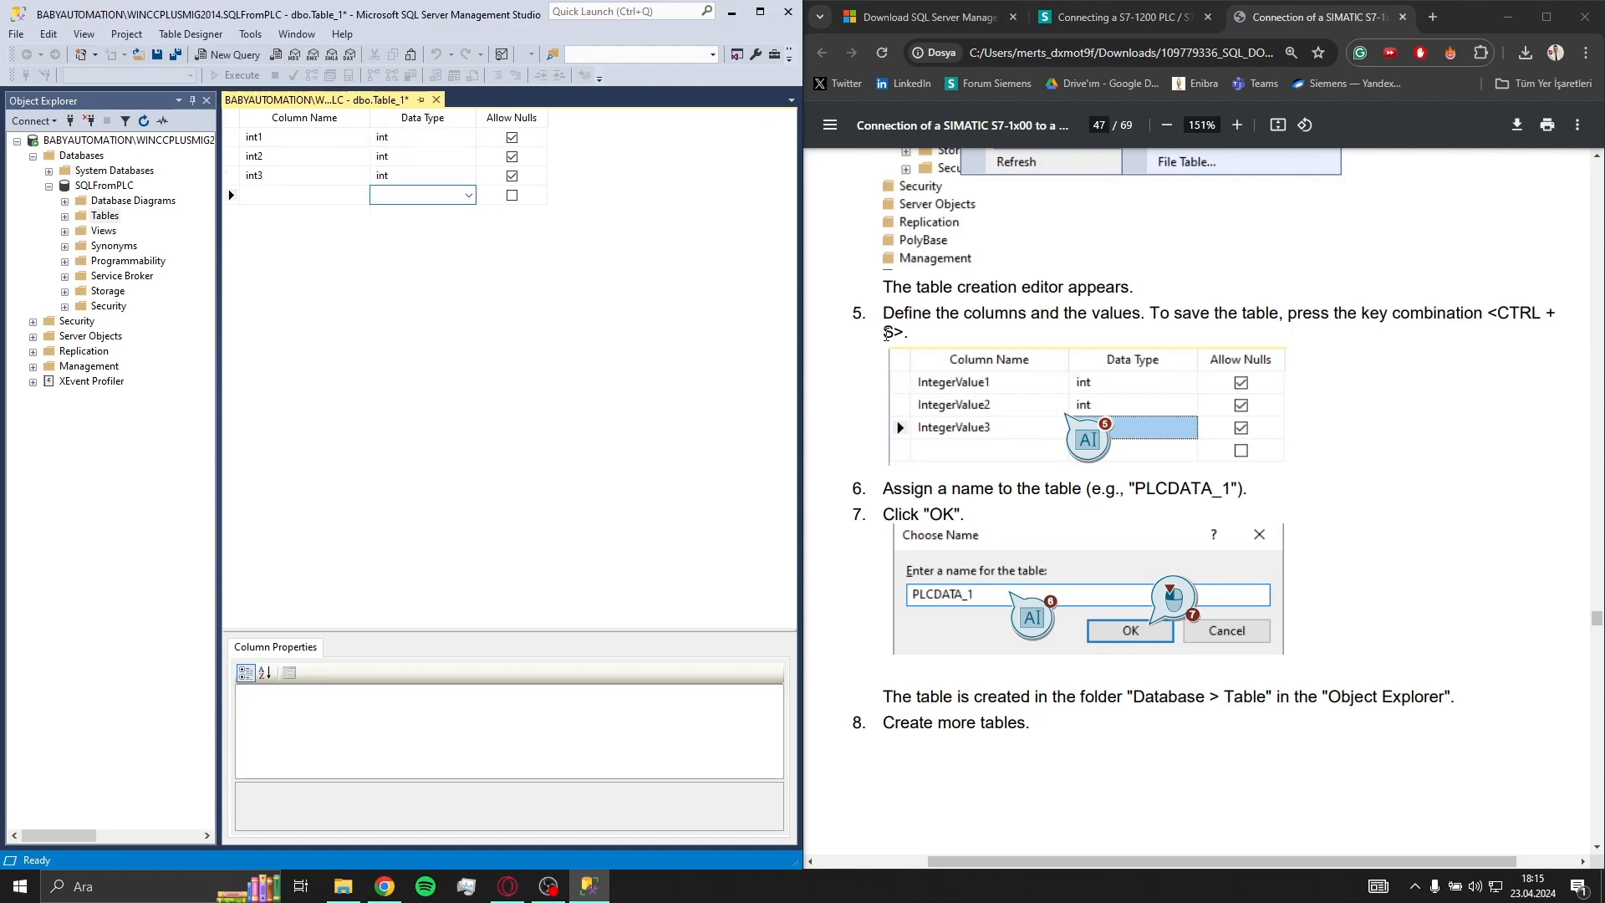
Save the new table as PLCDATA_1 and find the documented instructions for changing the SQL Server authentication mode.
{"action": "left_click", "coordinate": [724, 361]}
{"action": "key", "text": "ctrl+s"}
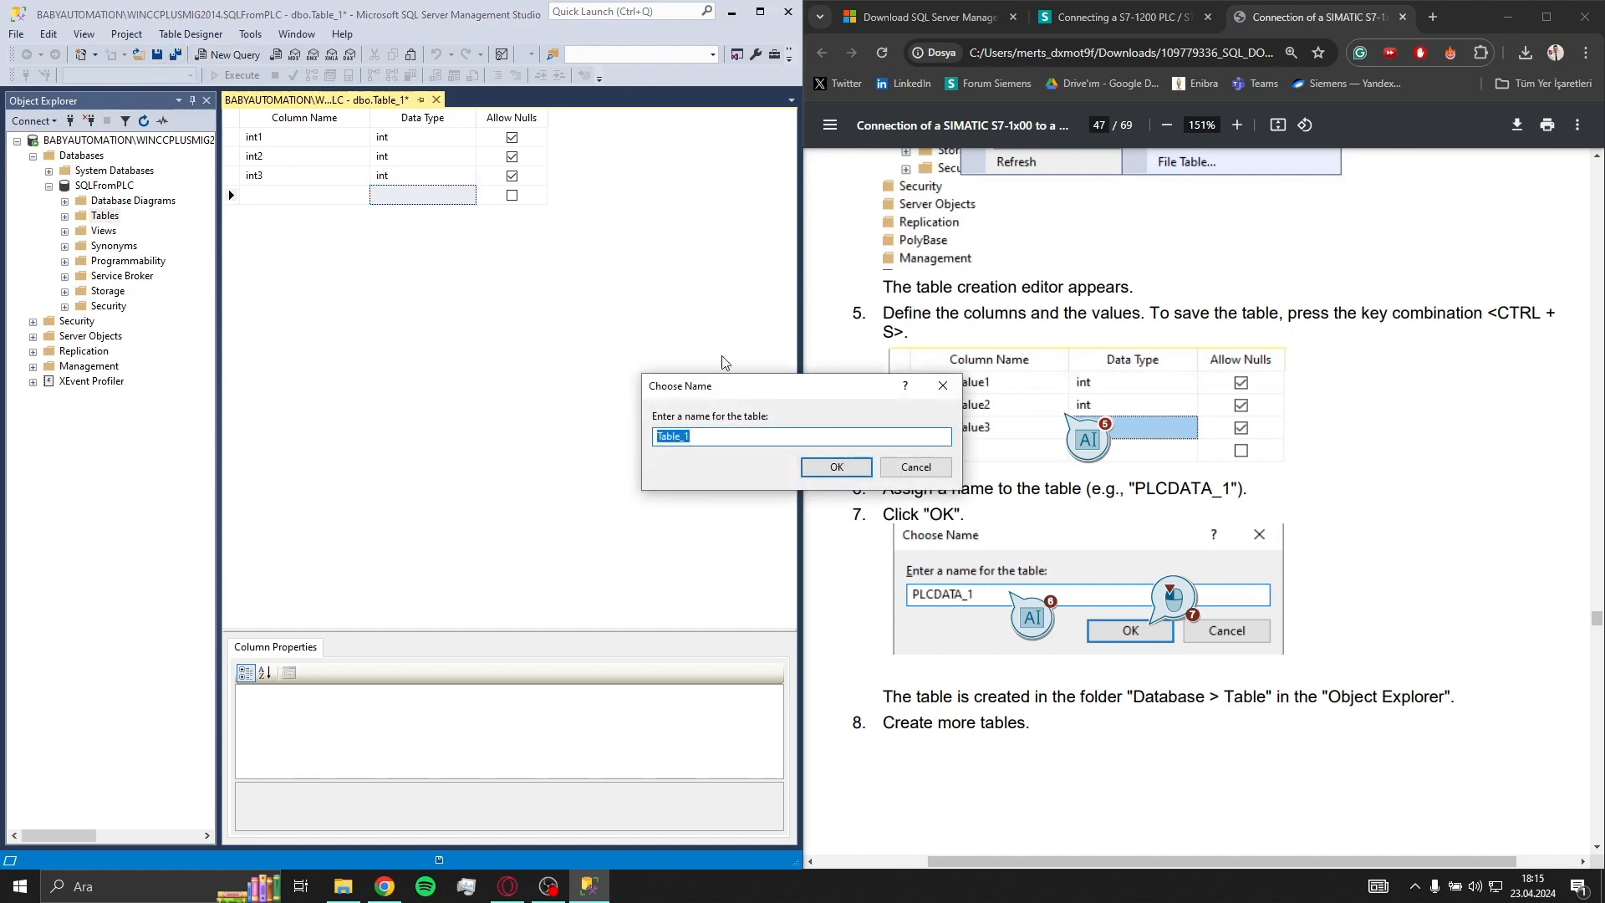
{"action": "type", "text": "PLCDATA_1"}
{"action": "left_click", "coordinate": [835, 466]}
{"action": "scroll", "coordinate": [1154, 481], "scroll_direction": "down", "scroll_amount": 5}
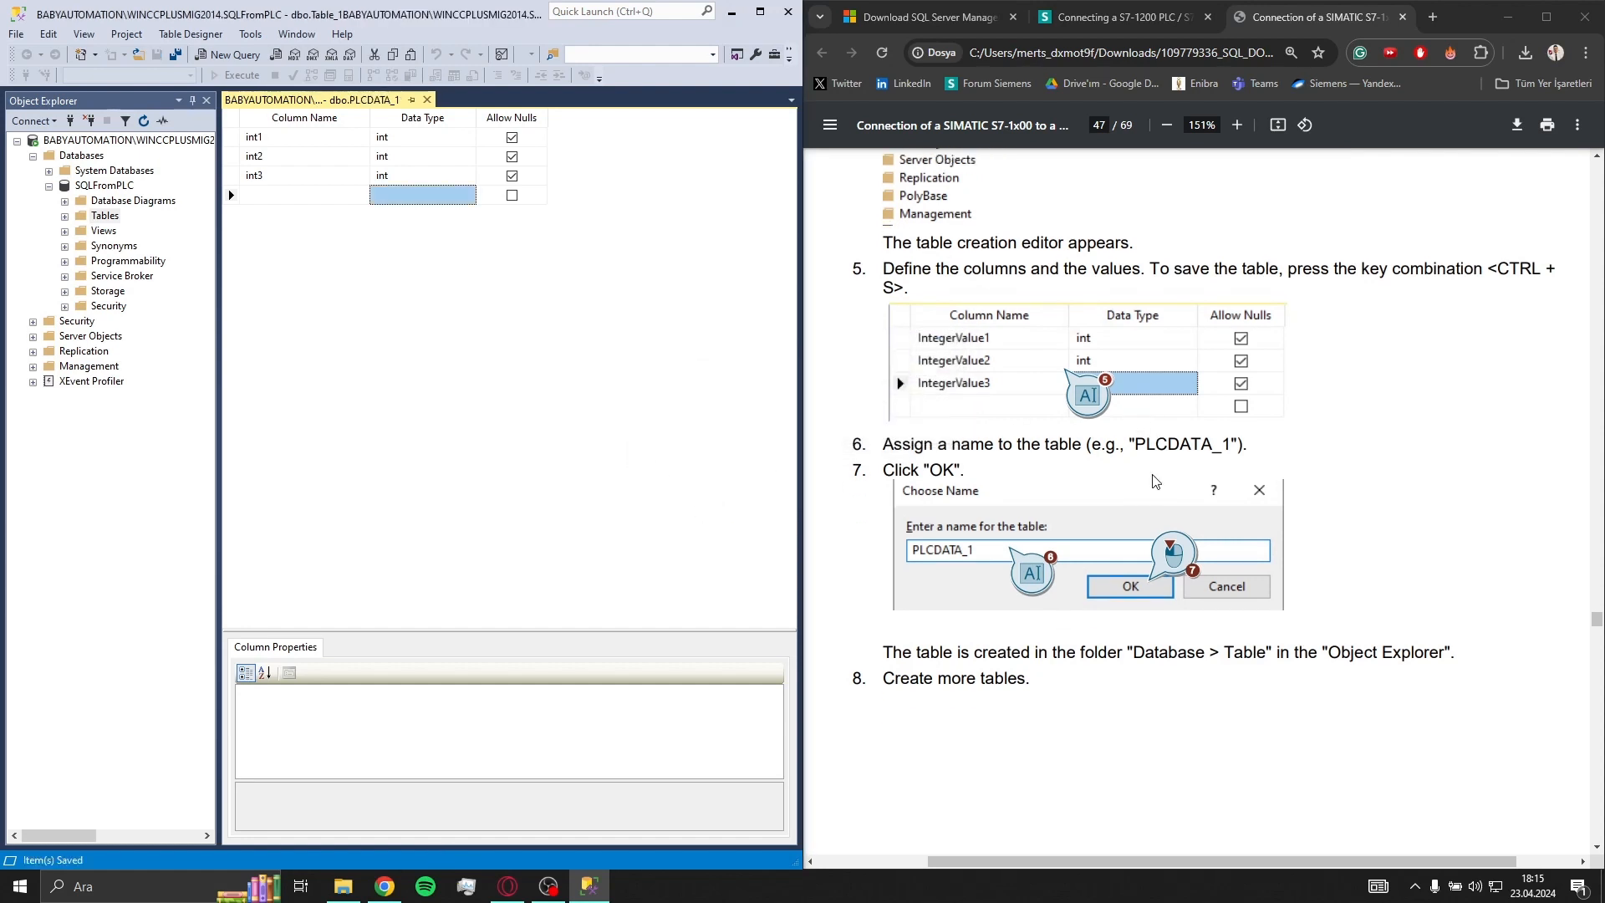
{"action": "scroll", "coordinate": [1154, 482], "scroll_direction": "down", "scroll_amount": 7}
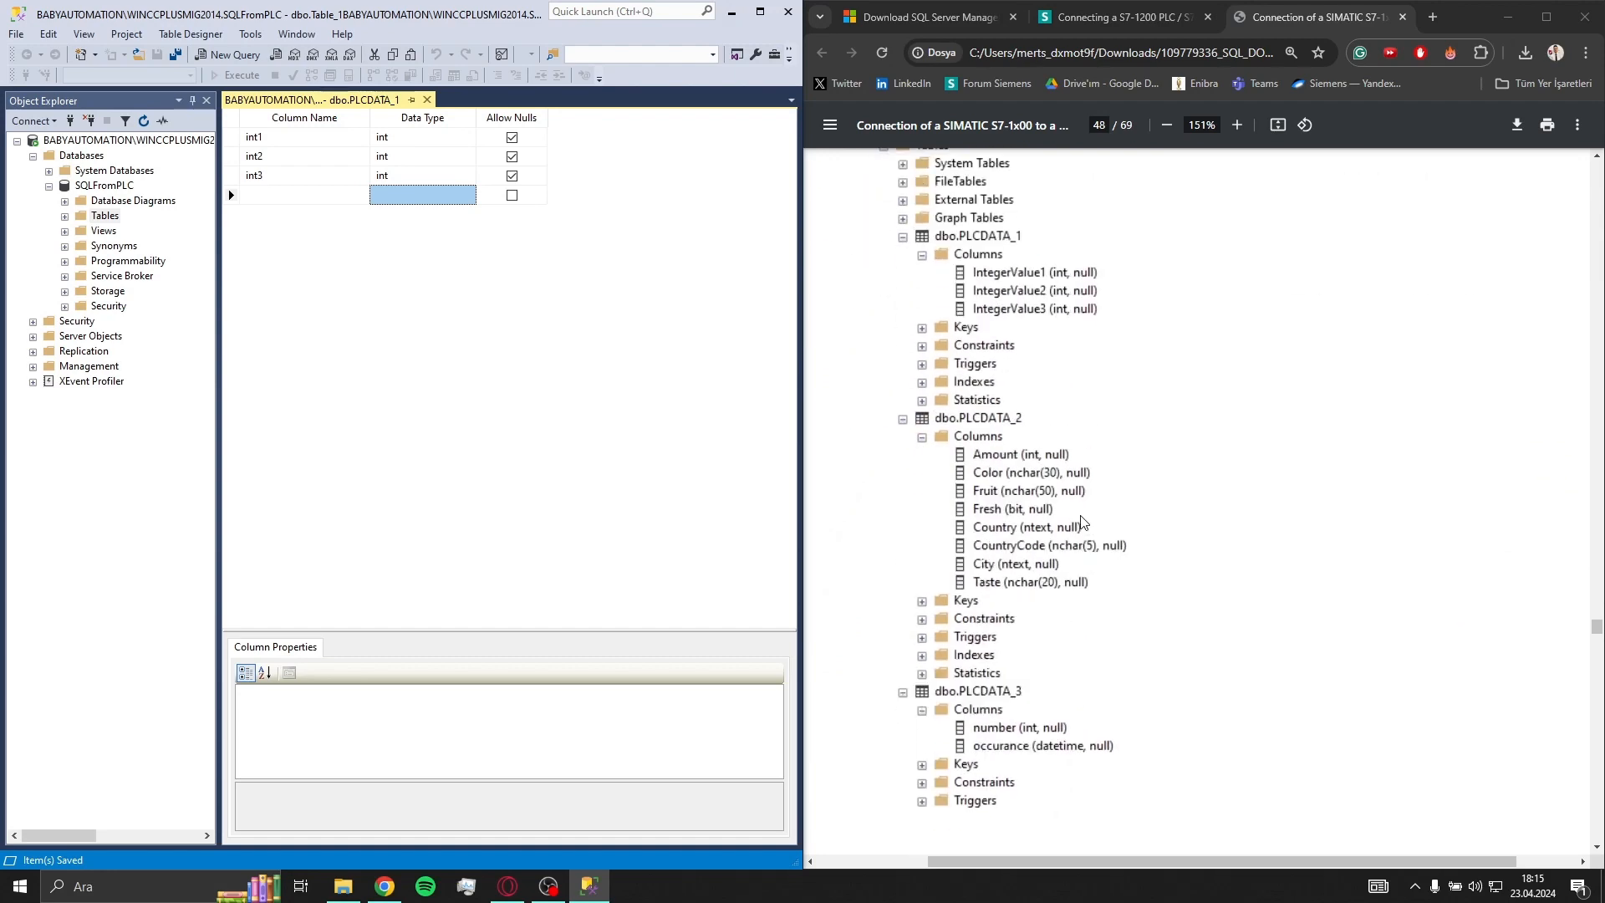
{"action": "scroll", "coordinate": [1081, 522], "scroll_direction": "down", "scroll_amount": 10}
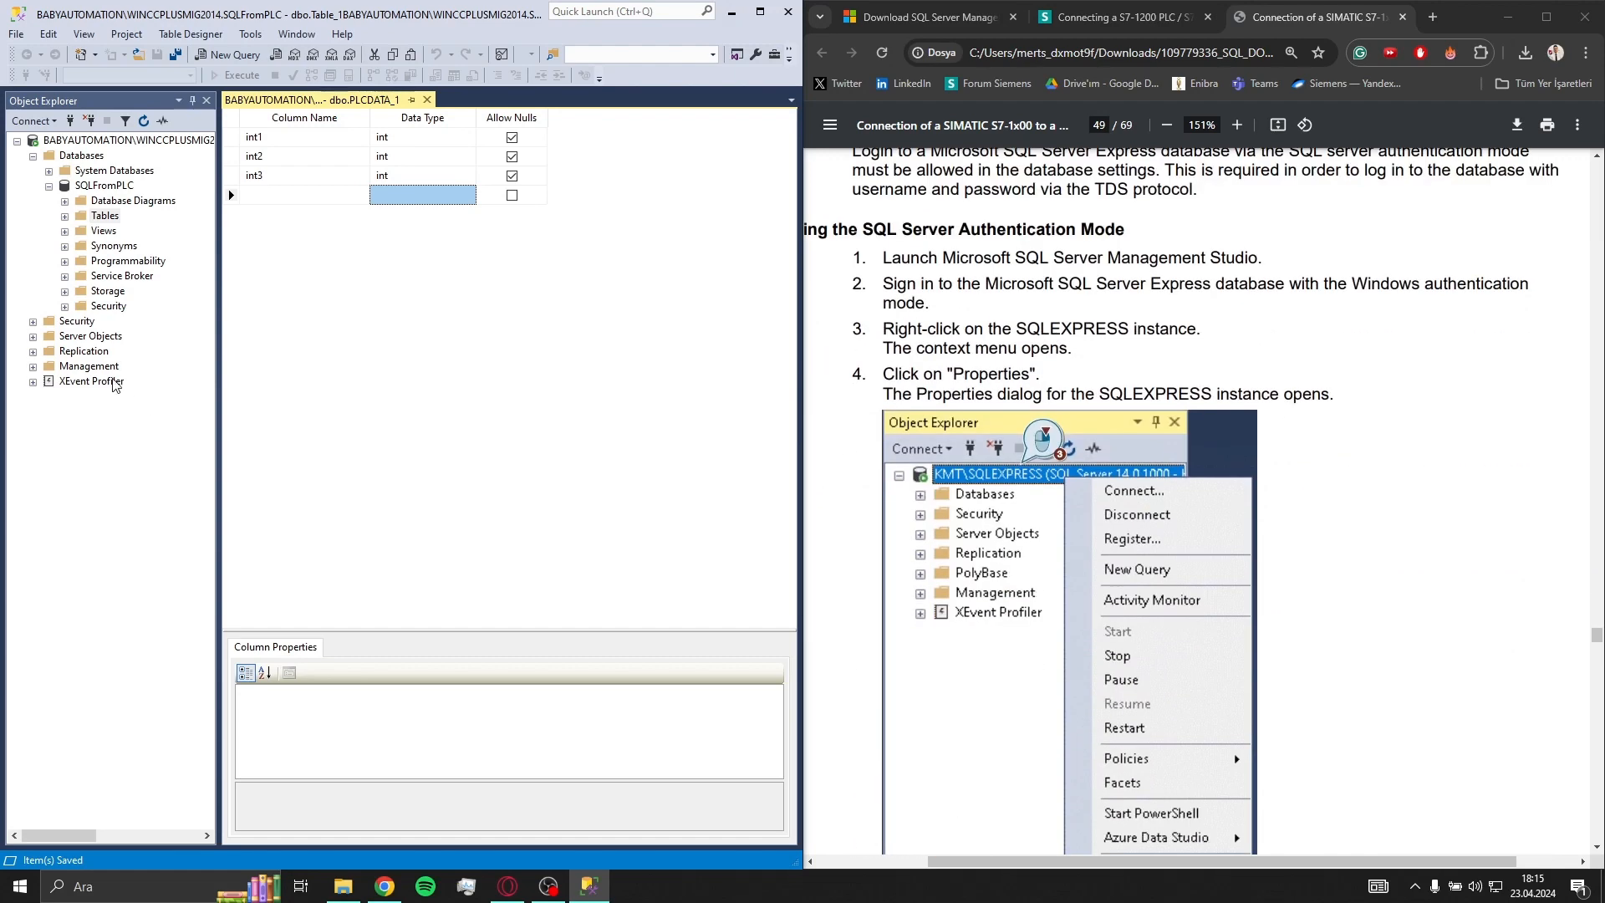
{"action": "left_click", "coordinate": [33, 321]}
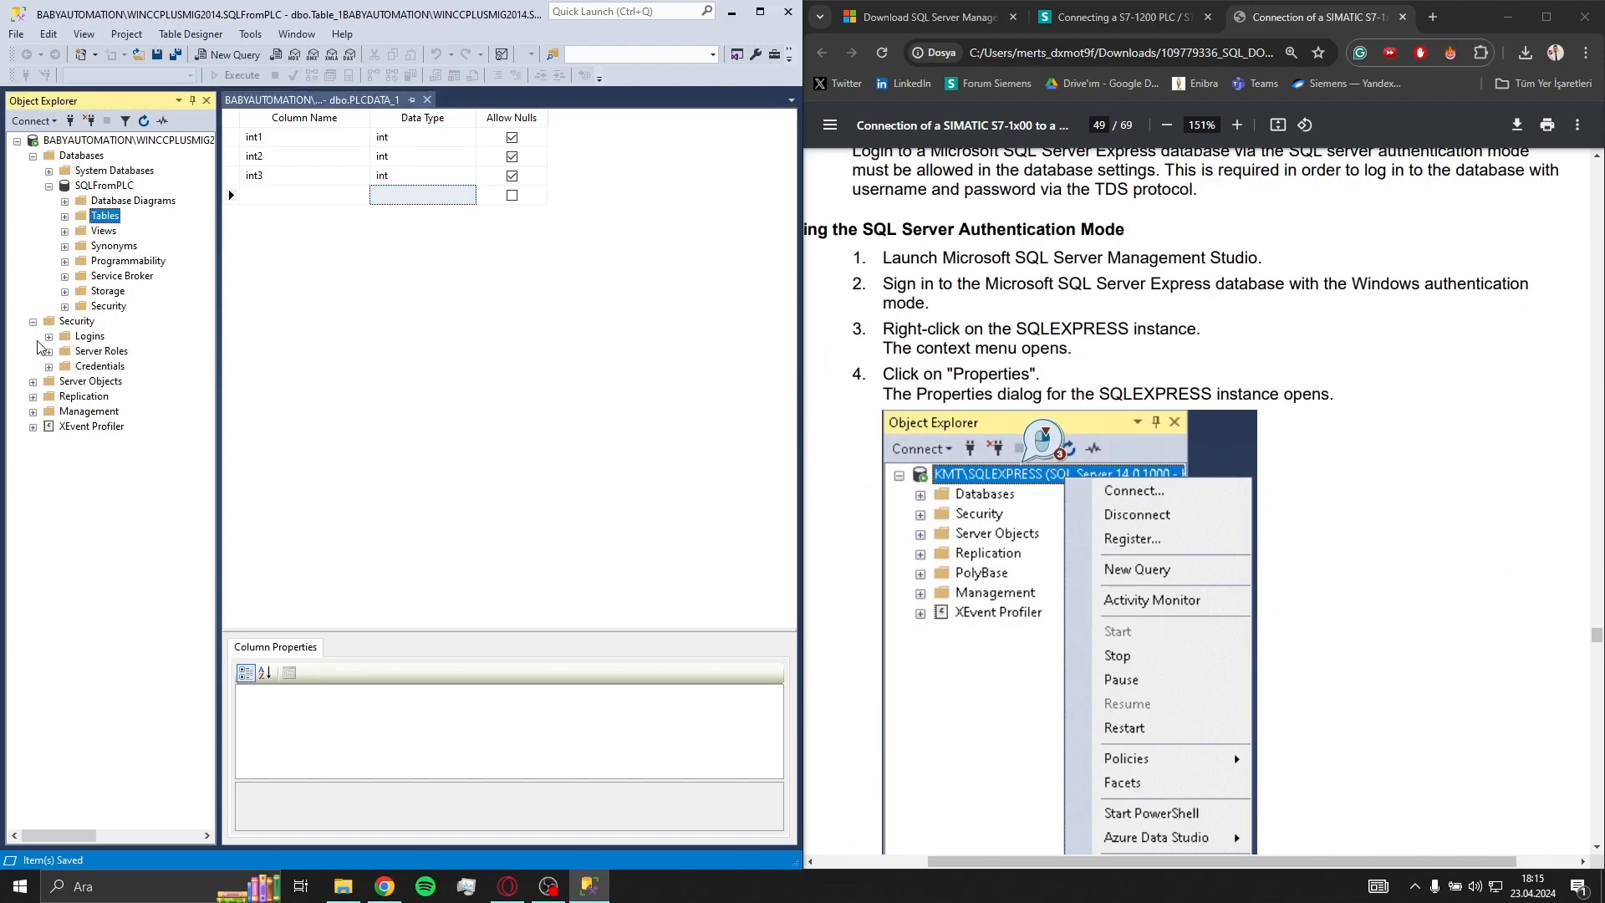
{"action": "right_click", "coordinate": [83, 335]}
{"action": "left_click", "coordinate": [114, 341]}
{"action": "left_click_drag", "start_coordinate": [762, 179], "coordinate": [432, 170]}
{"action": "left_click", "coordinate": [1169, 576]}
{"action": "scroll", "coordinate": [1169, 576], "scroll_direction": "down", "scroll_amount": 8}
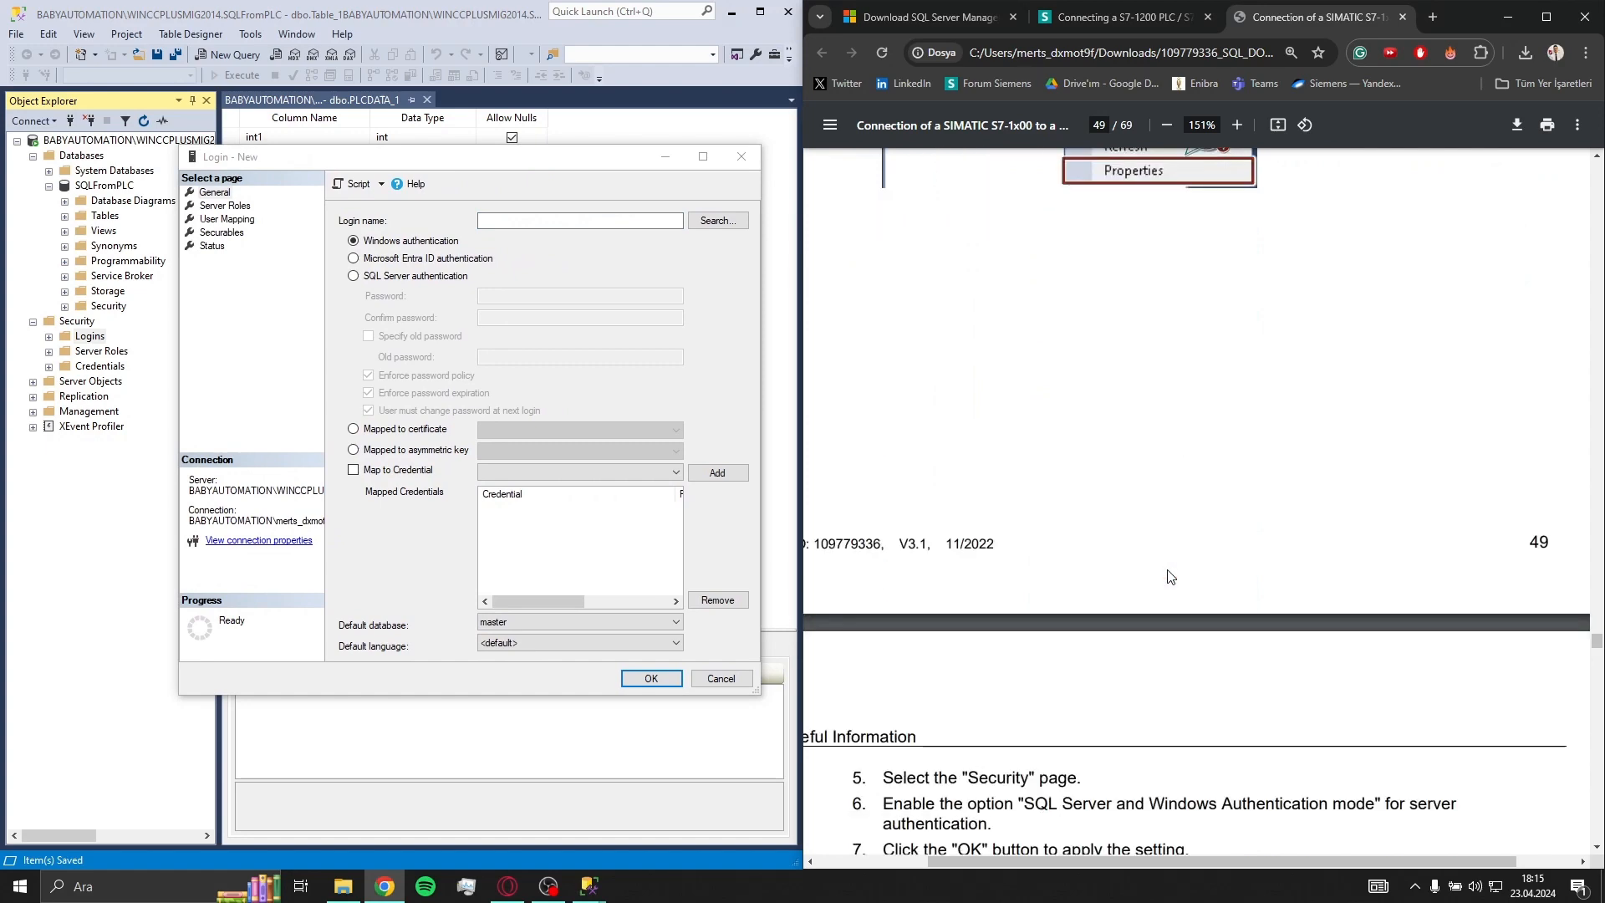
{"action": "scroll", "coordinate": [1169, 577], "scroll_direction": "down", "scroll_amount": 5}
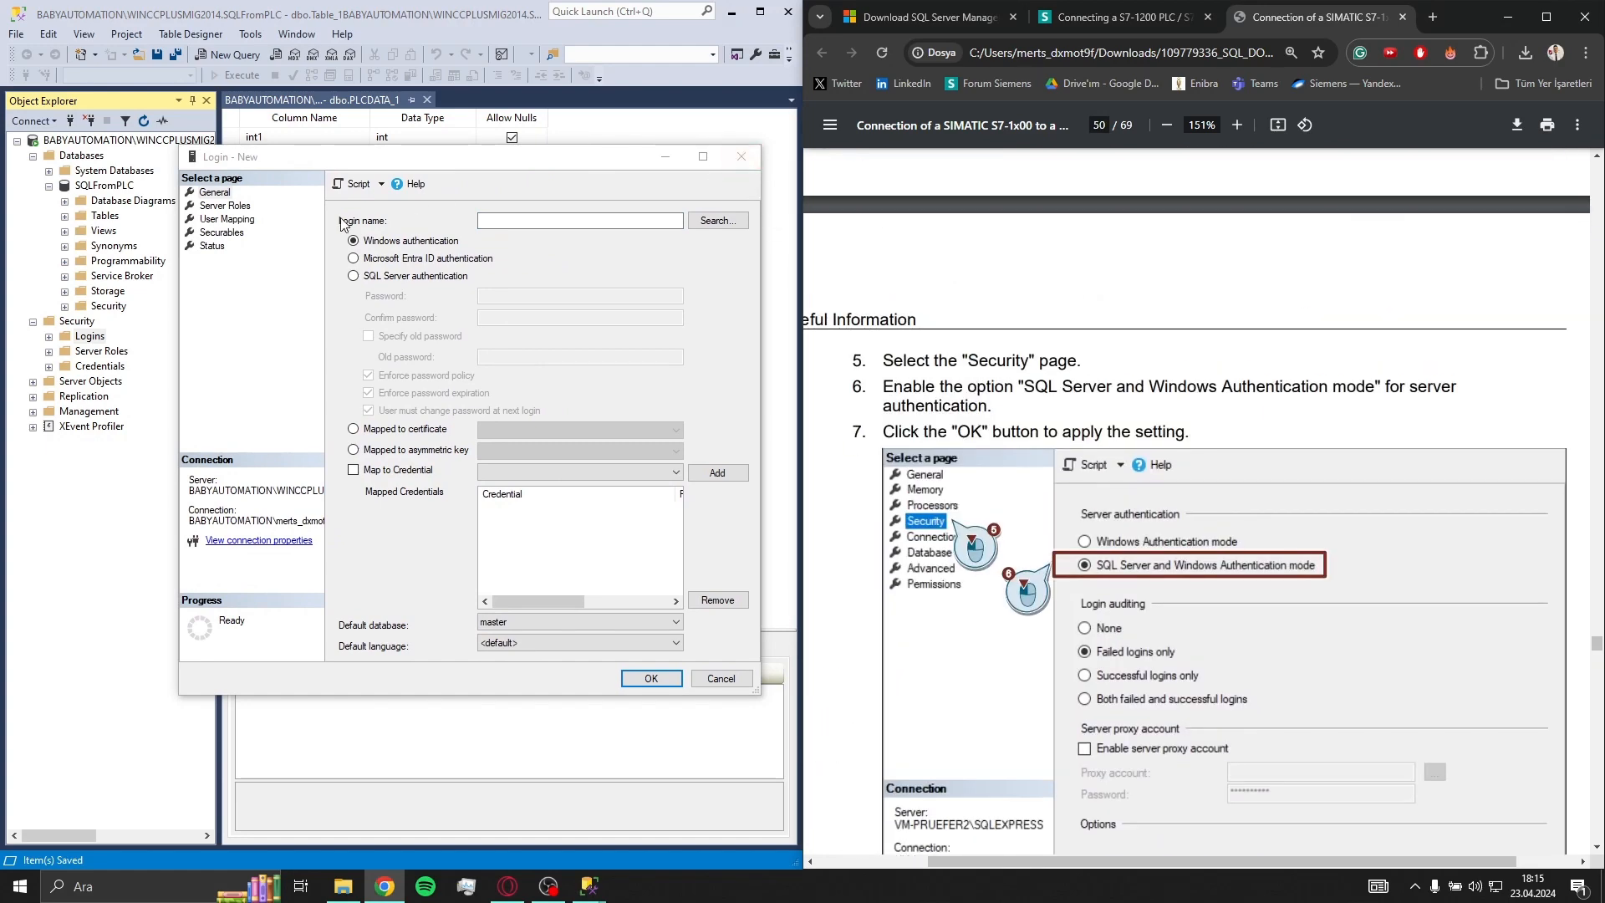
{"action": "left_click", "coordinate": [742, 157]}
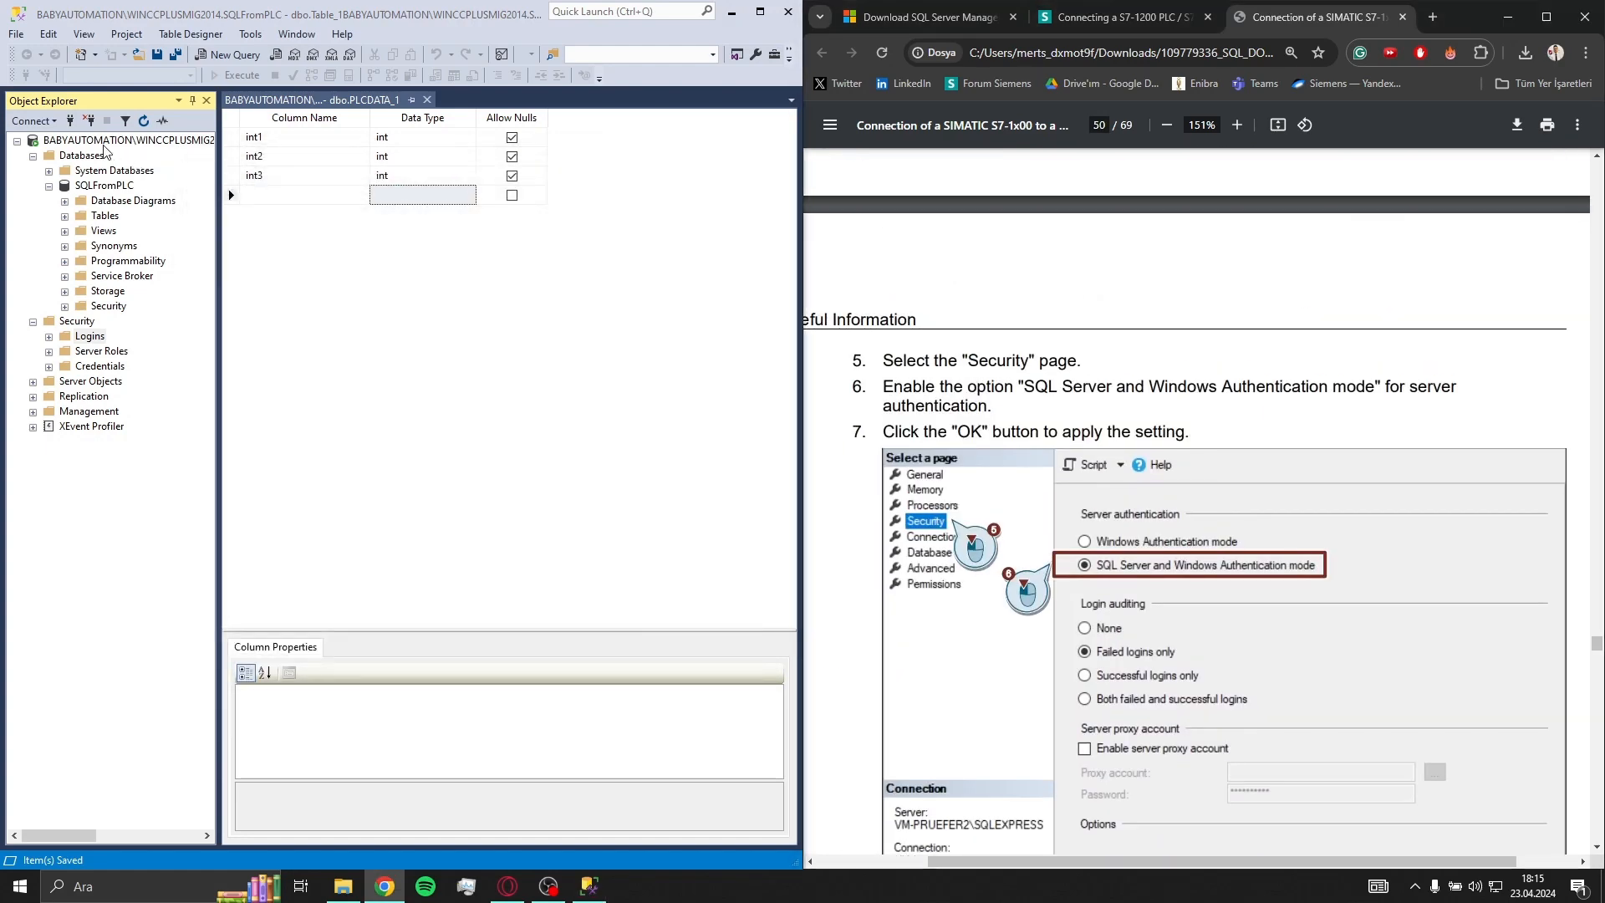
In the server instance's security properties, set server authentication to SQL Server and Windows Authentication mode.
{"action": "right_click", "coordinate": [103, 142]}
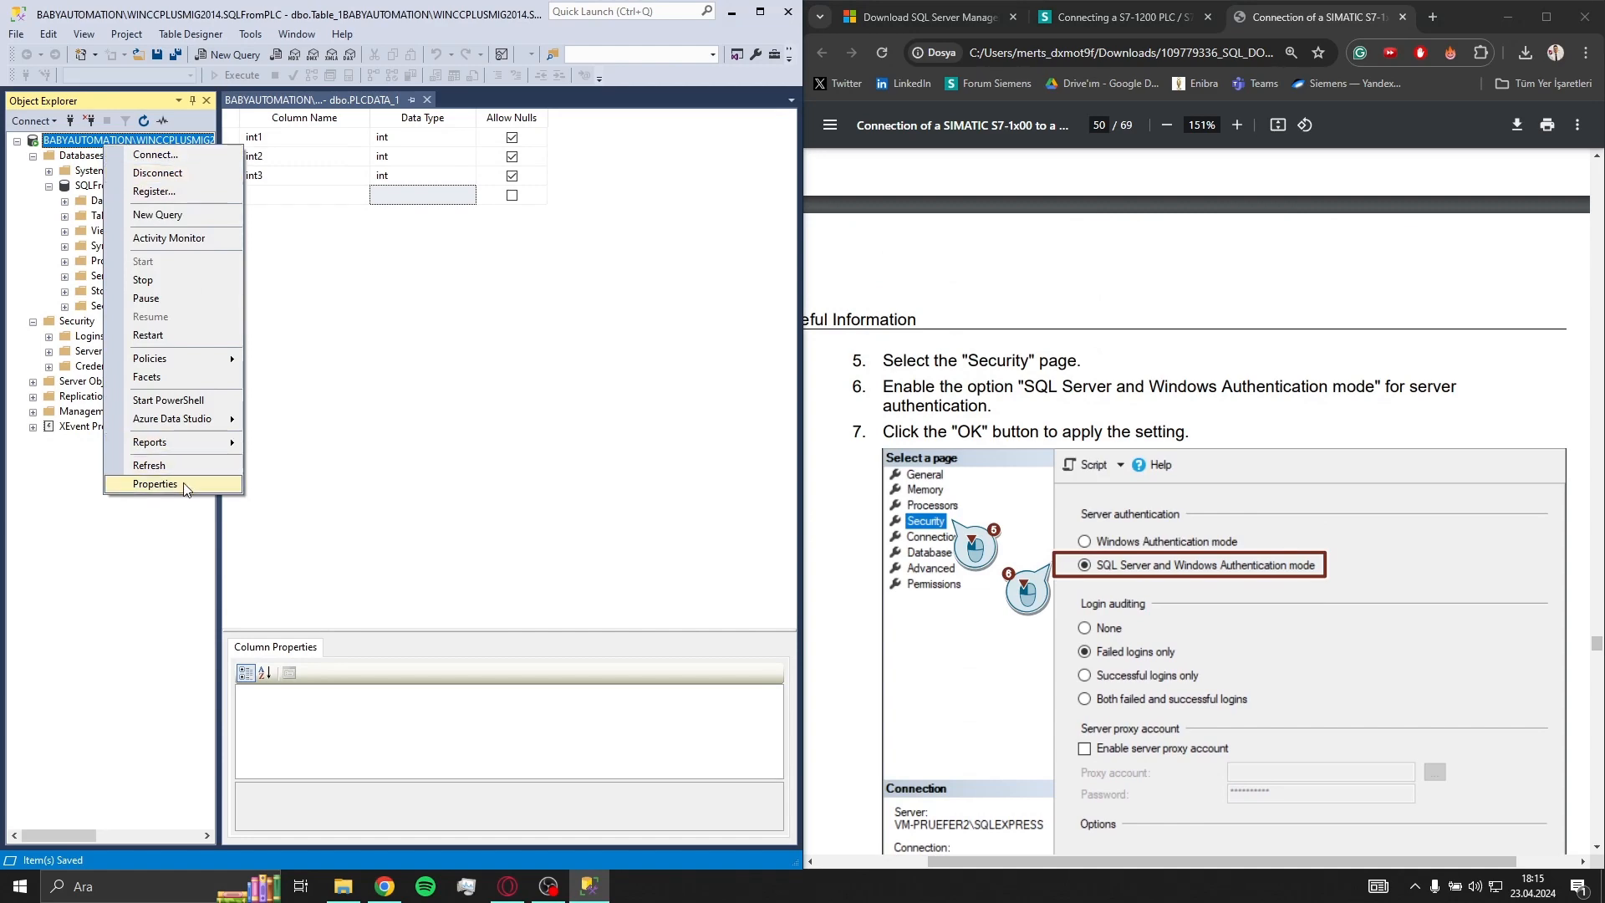
{"action": "left_click", "coordinate": [184, 488]}
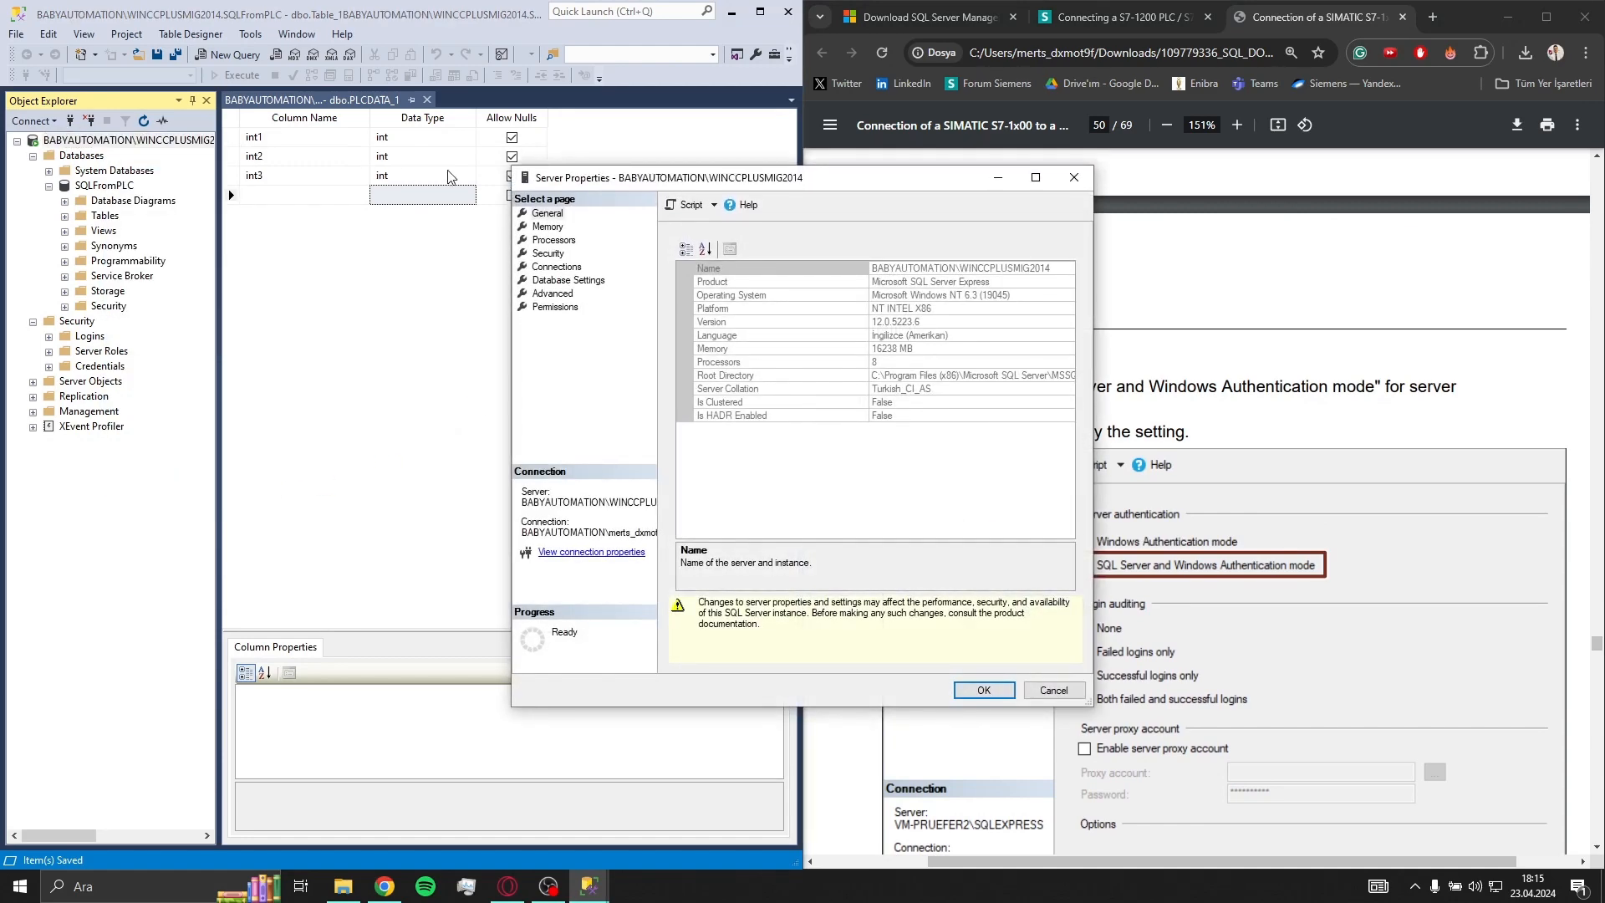
{"action": "left_click_drag", "start_coordinate": [562, 183], "coordinate": [230, 184]}
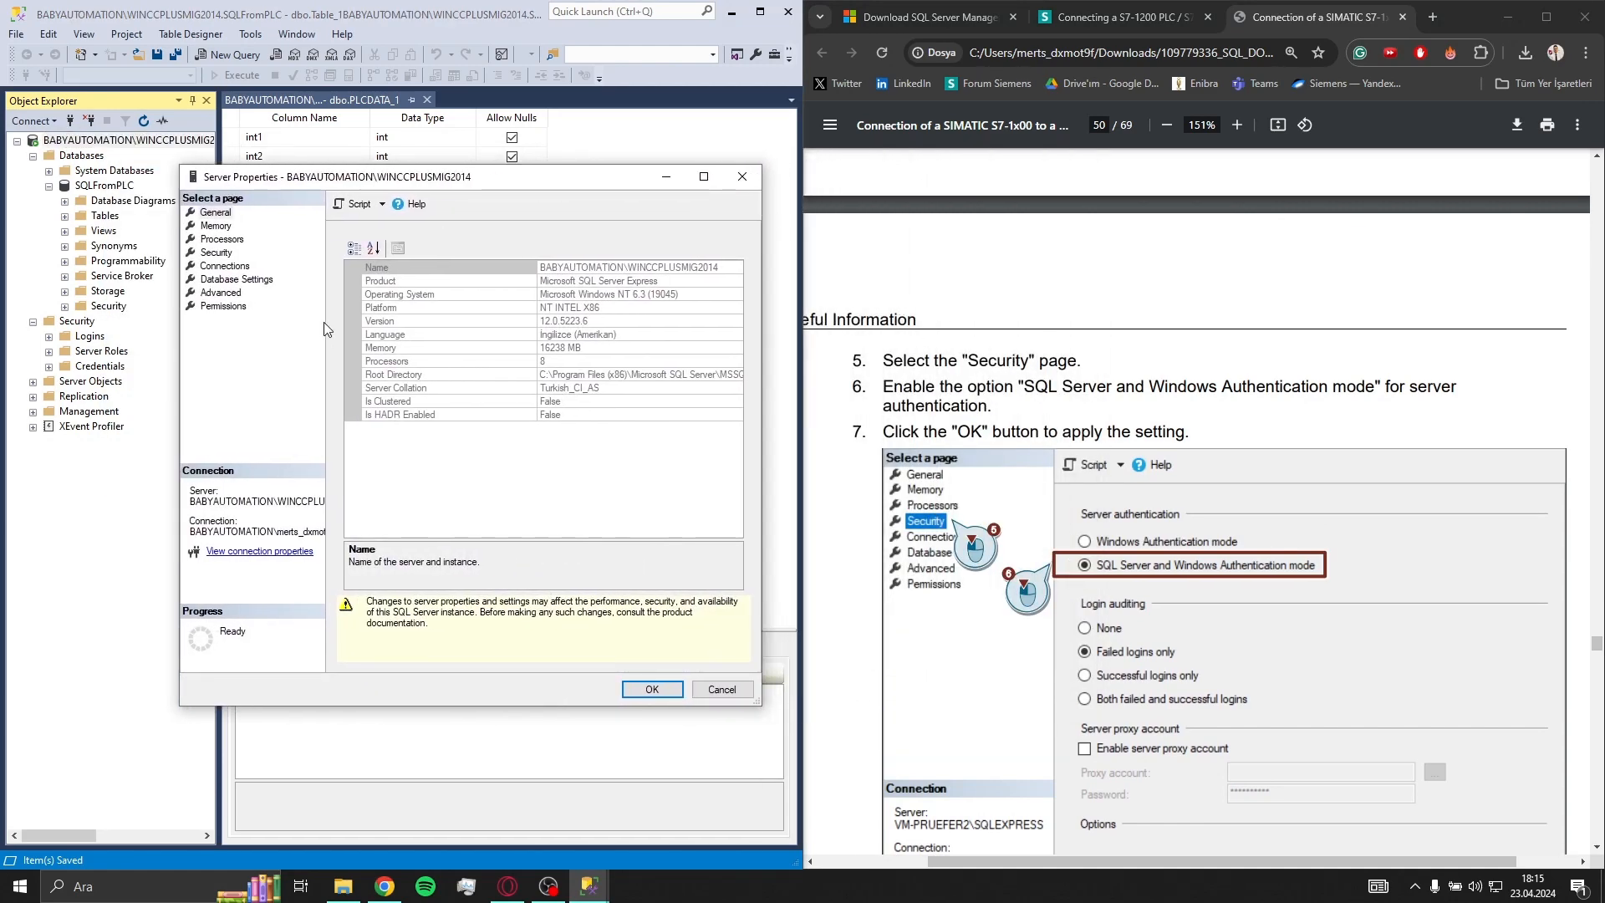
{"action": "left_click", "coordinate": [216, 253]}
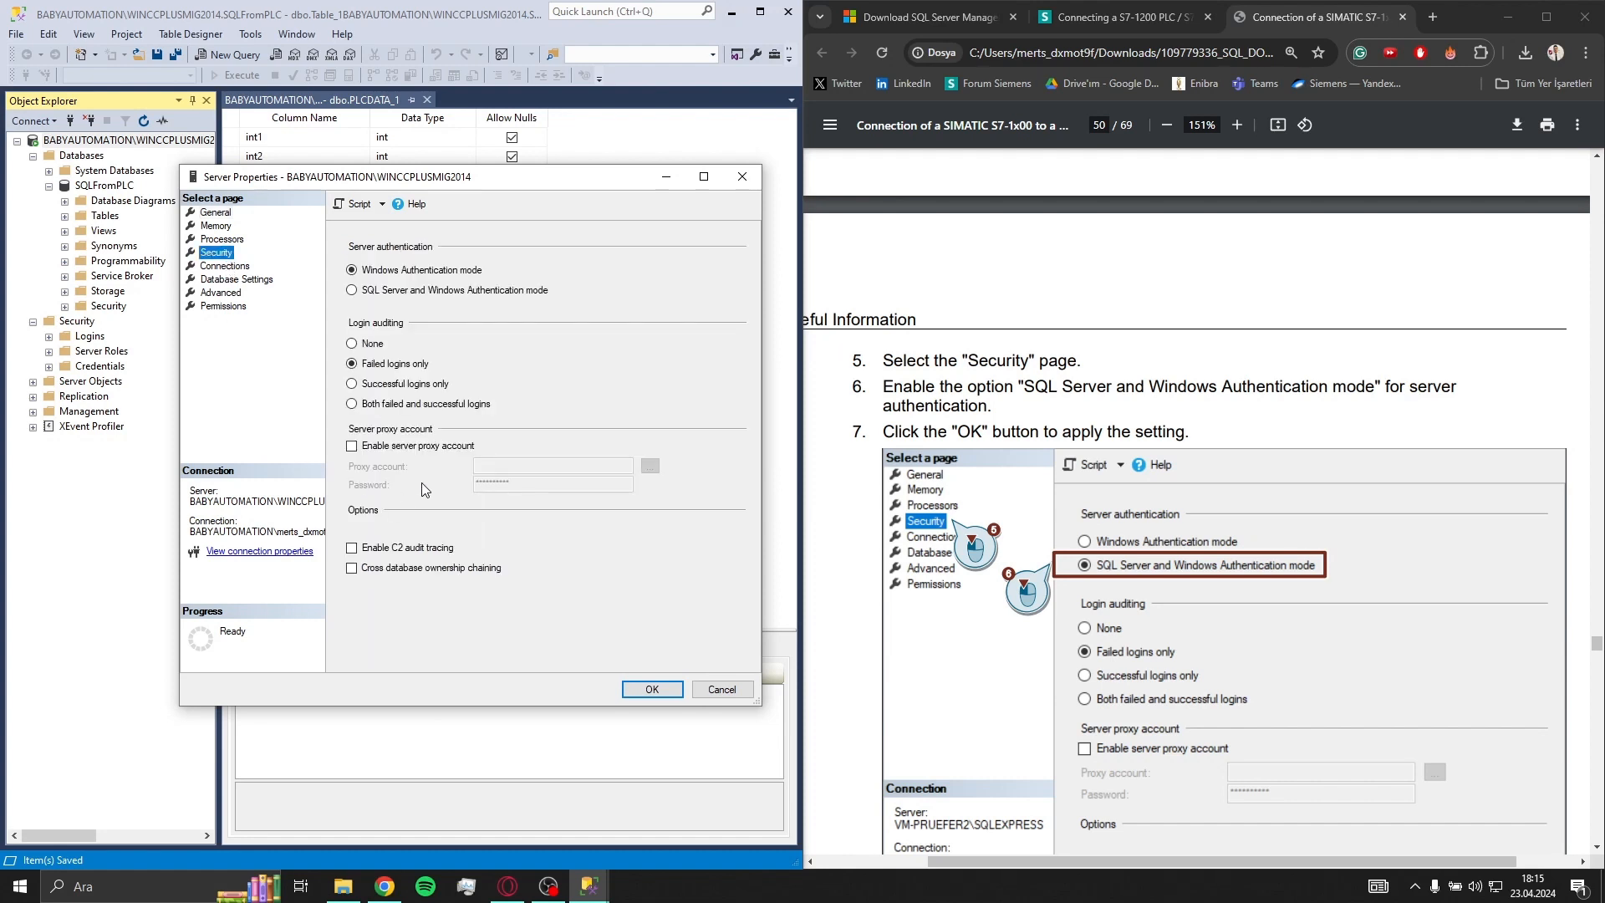
{"action": "left_click", "coordinate": [504, 295]}
{"action": "scroll", "coordinate": [965, 575], "scroll_direction": "down", "scroll_amount": 4}
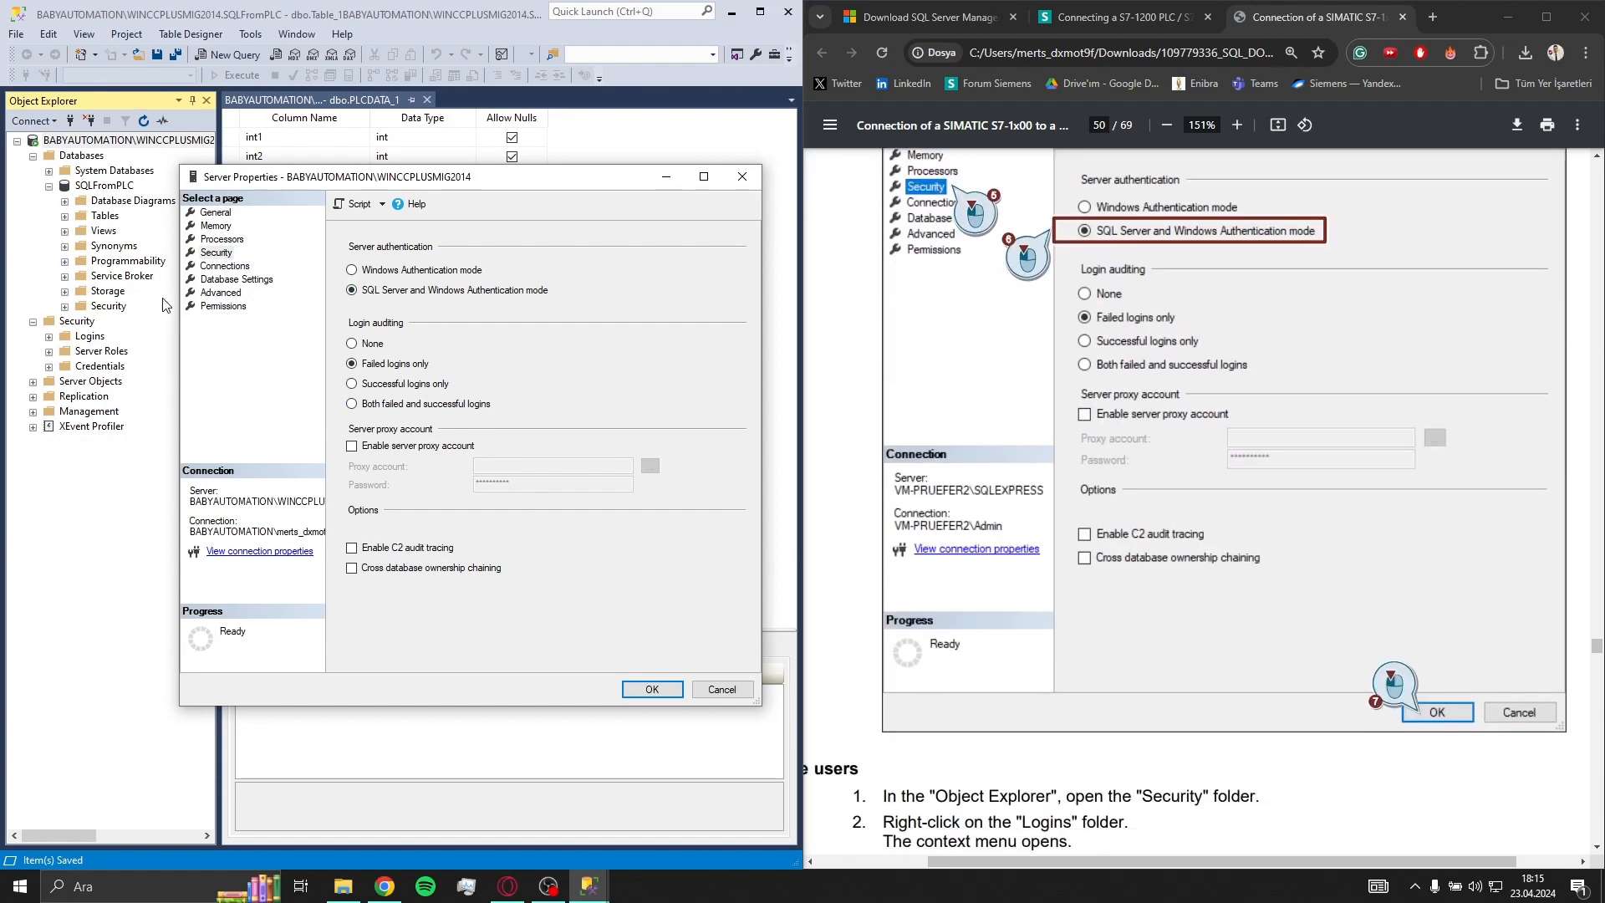
Check the server's remote connection settings, apply the server properties and acknowledge the restart notice.
{"action": "left_click", "coordinate": [223, 266]}
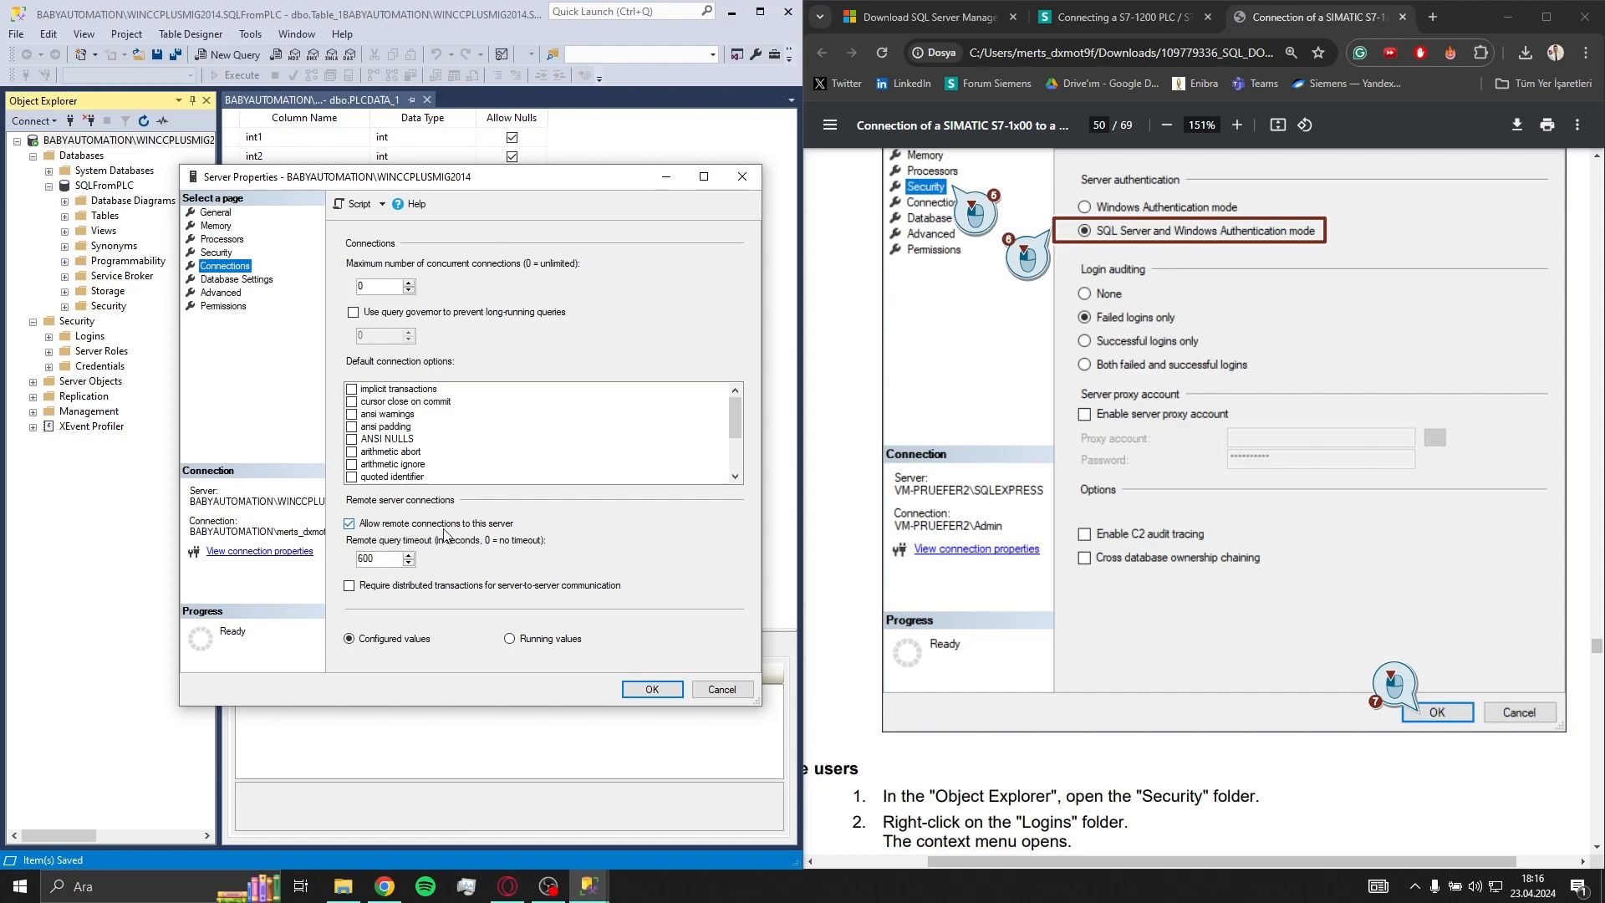
{"action": "scroll", "coordinate": [1045, 605], "scroll_direction": "down", "scroll_amount": 4}
{"action": "scroll", "coordinate": [1024, 617], "scroll_direction": "down", "scroll_amount": 6}
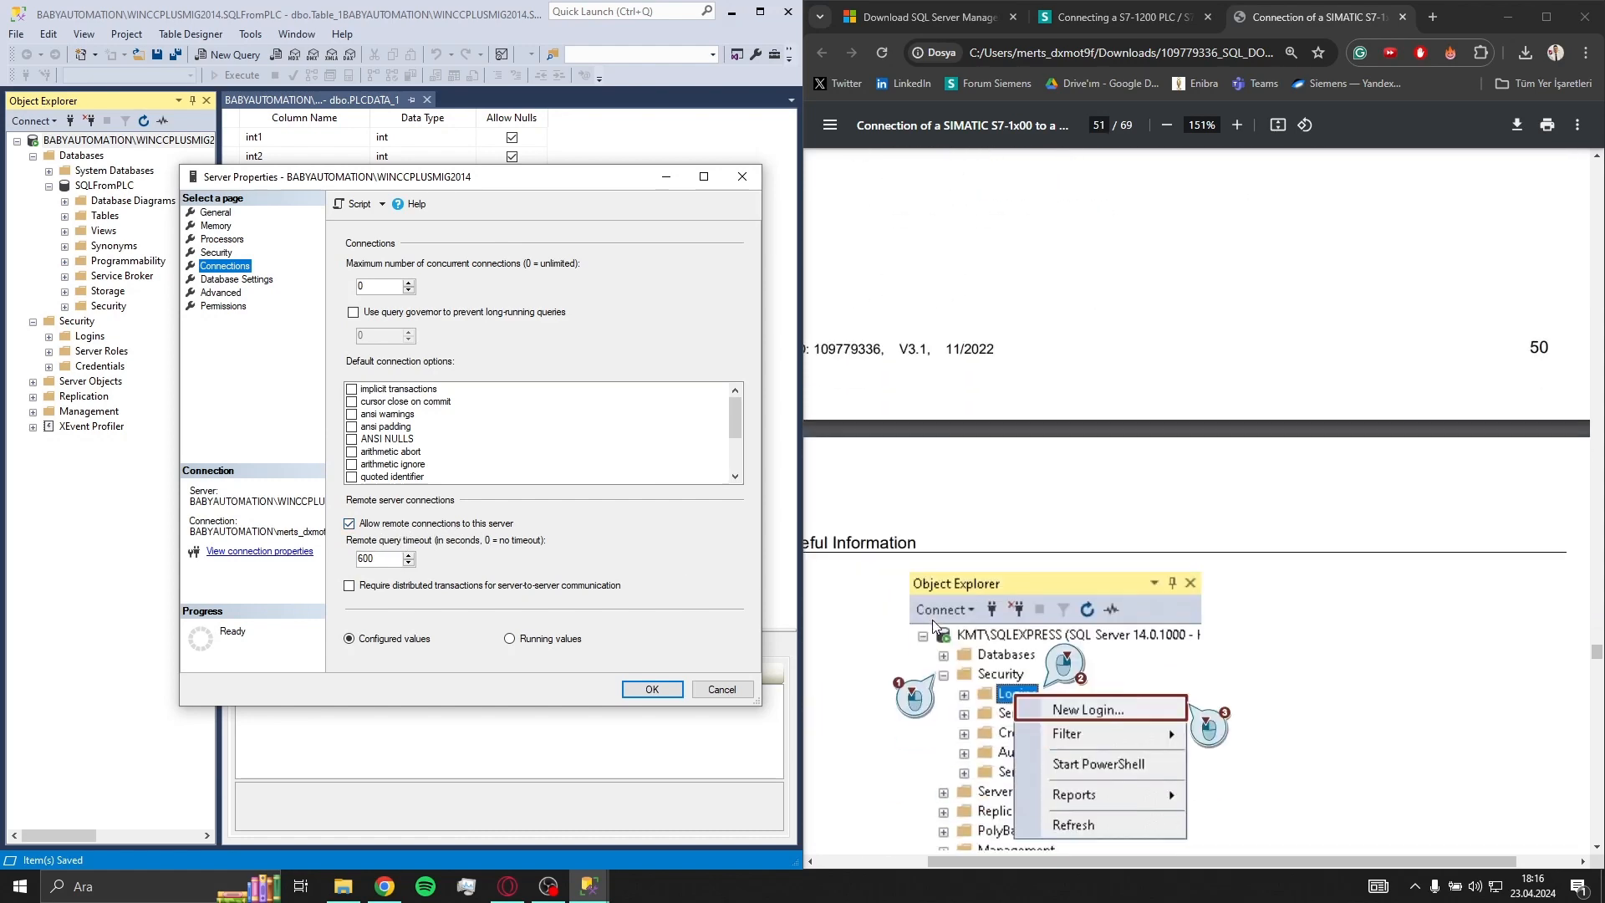
{"action": "left_click", "coordinate": [653, 689]}
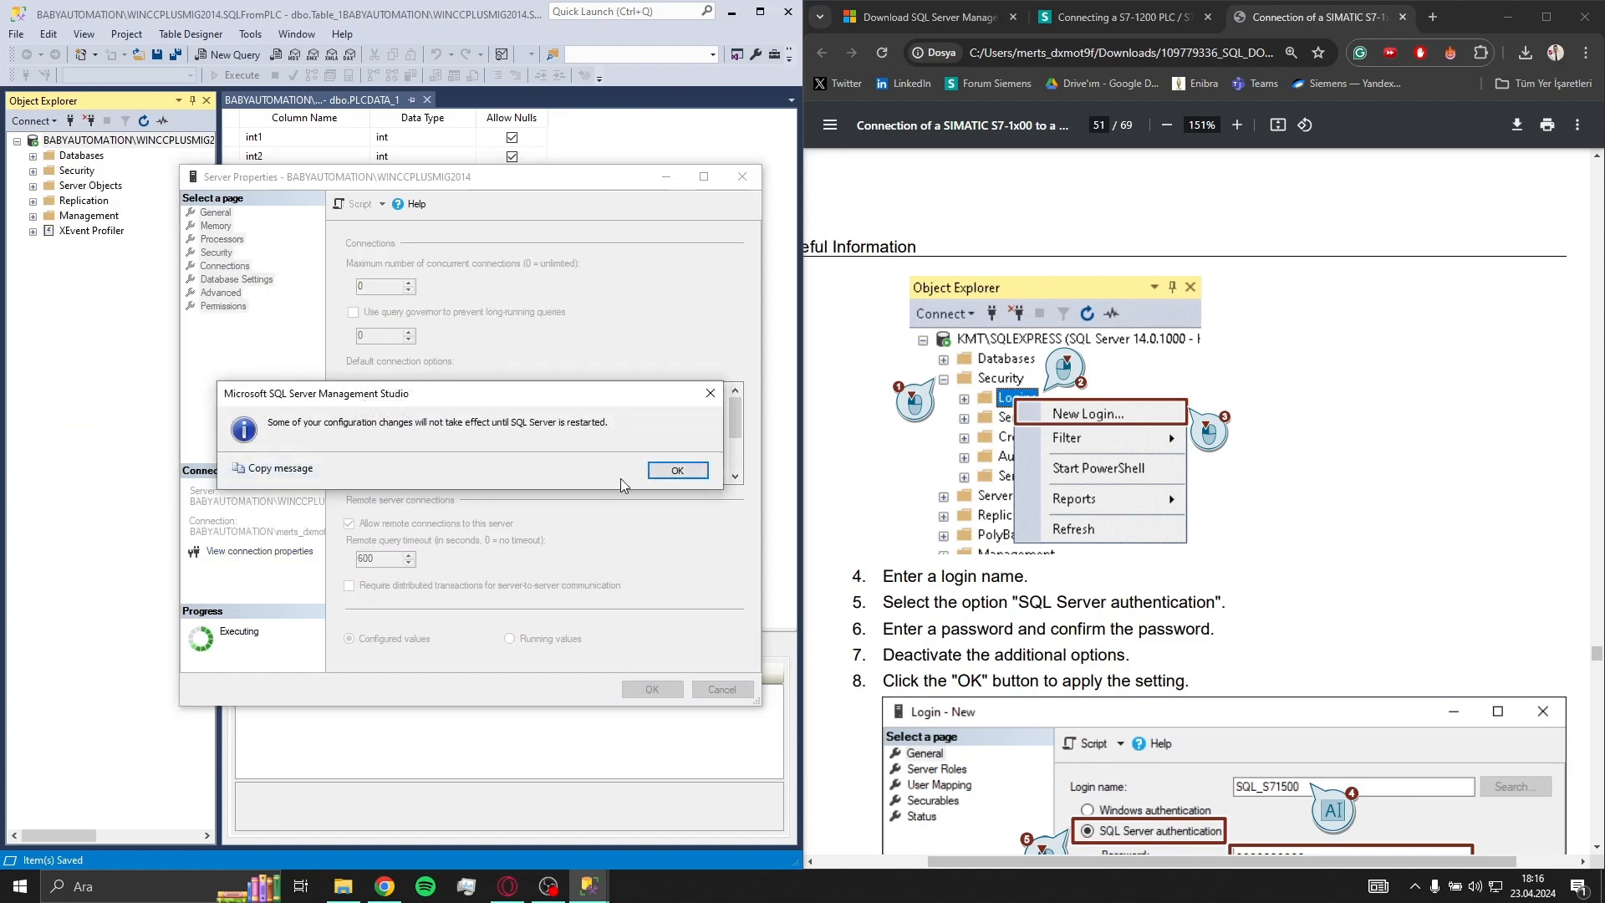
{"action": "left_click", "coordinate": [671, 471]}
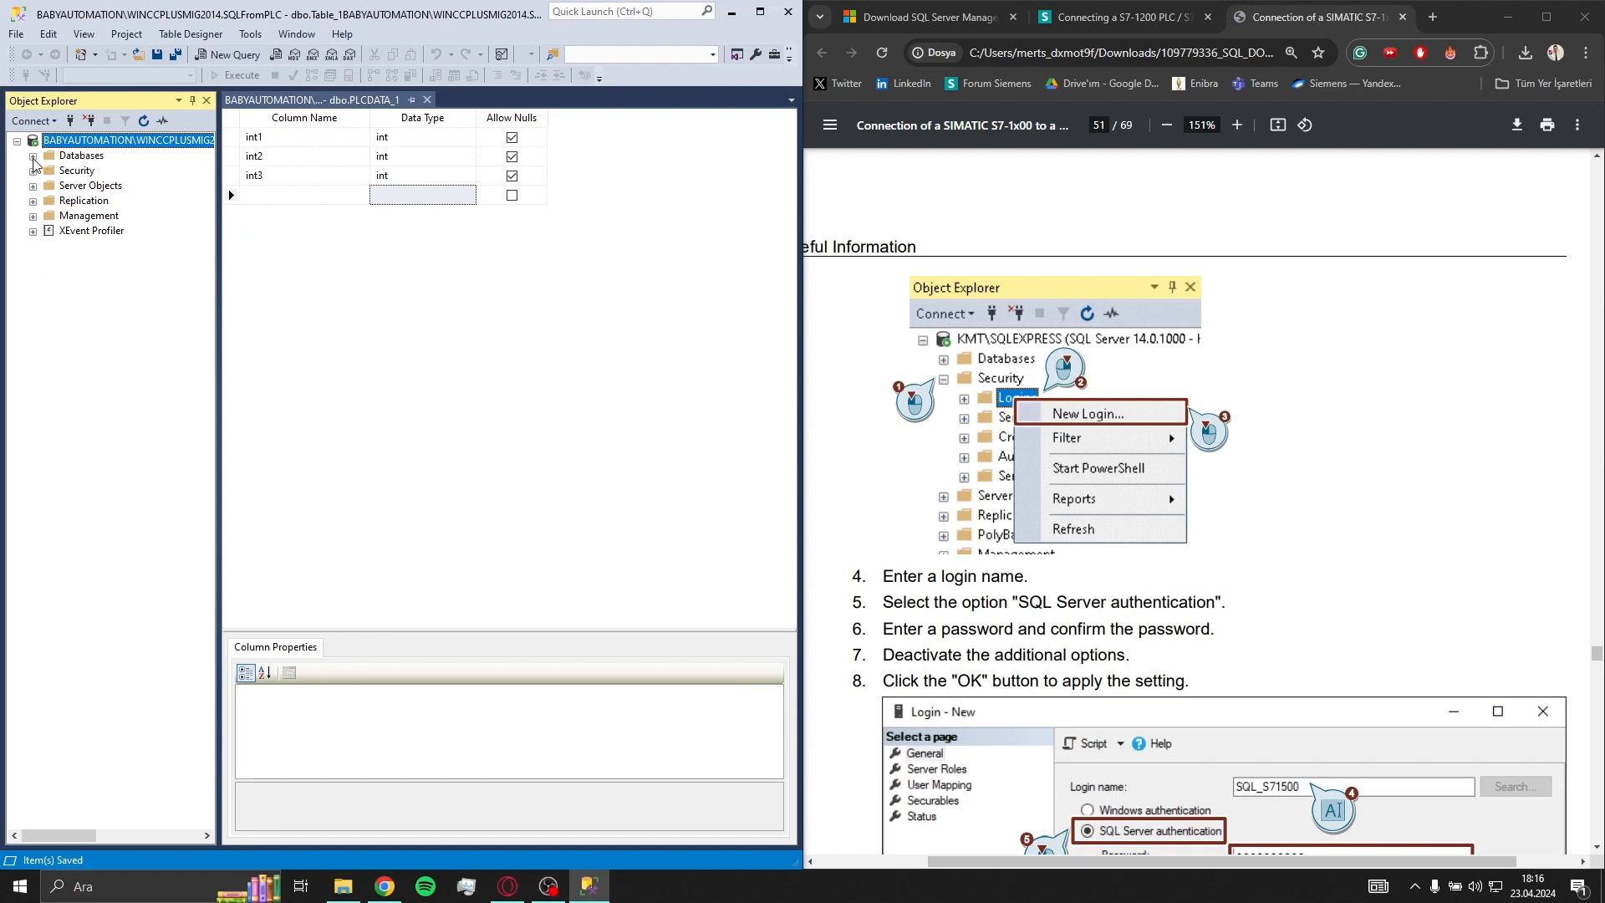
Start a new login in the Logins folder under the server's Security folder.
{"action": "left_click", "coordinate": [33, 170]}
{"action": "left_click", "coordinate": [83, 186]}
{"action": "right_click", "coordinate": [83, 184]}
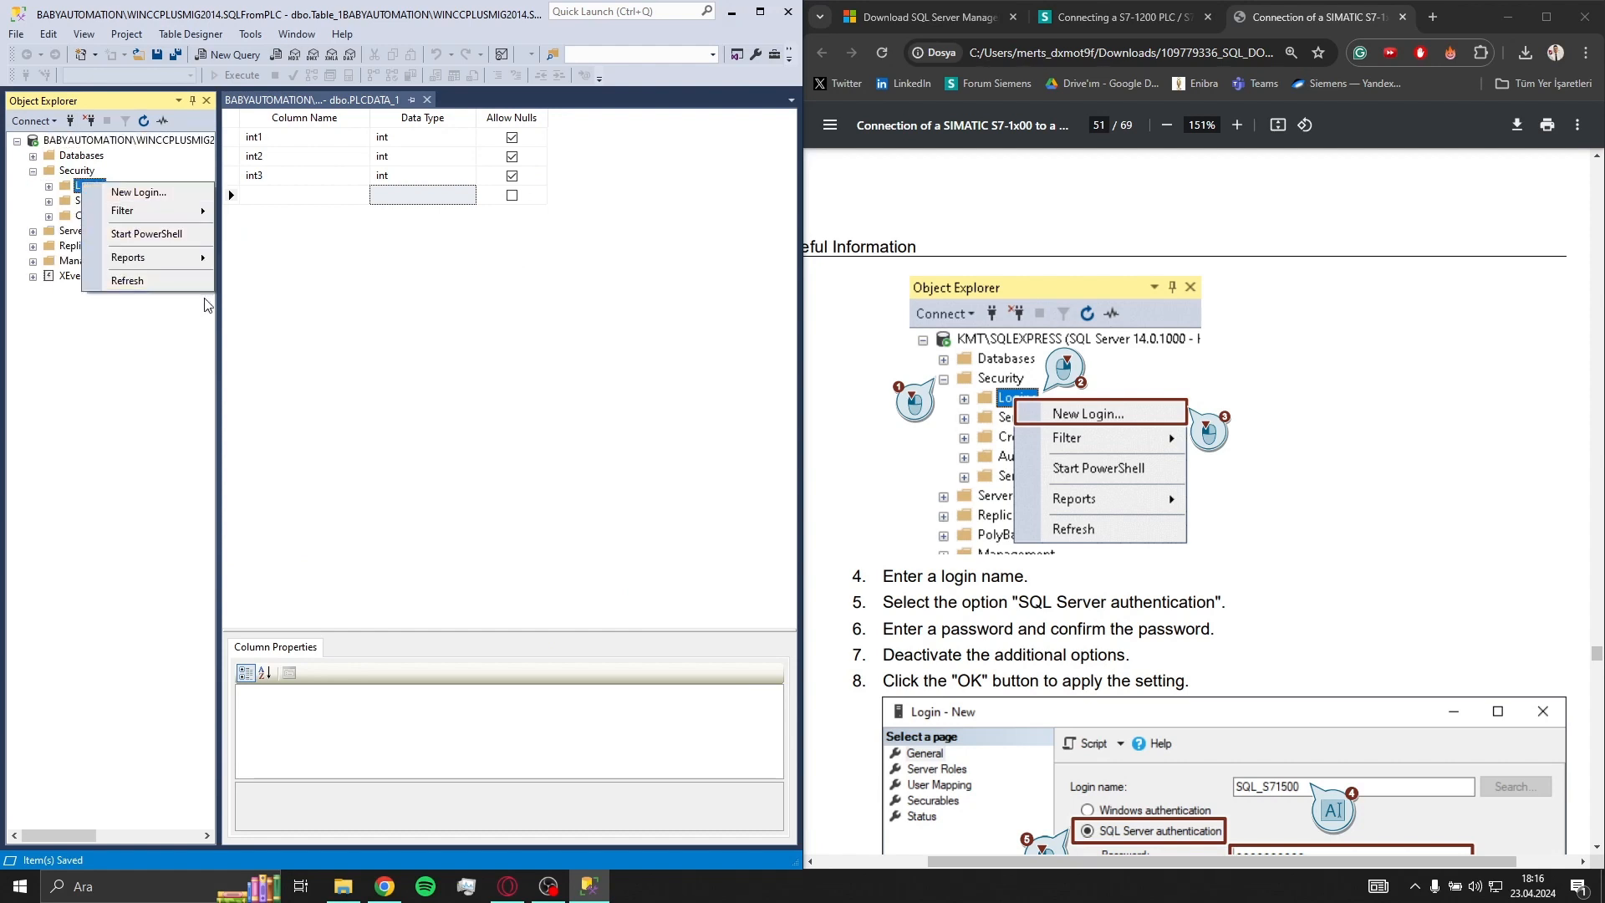
{"action": "left_click", "coordinate": [154, 193]}
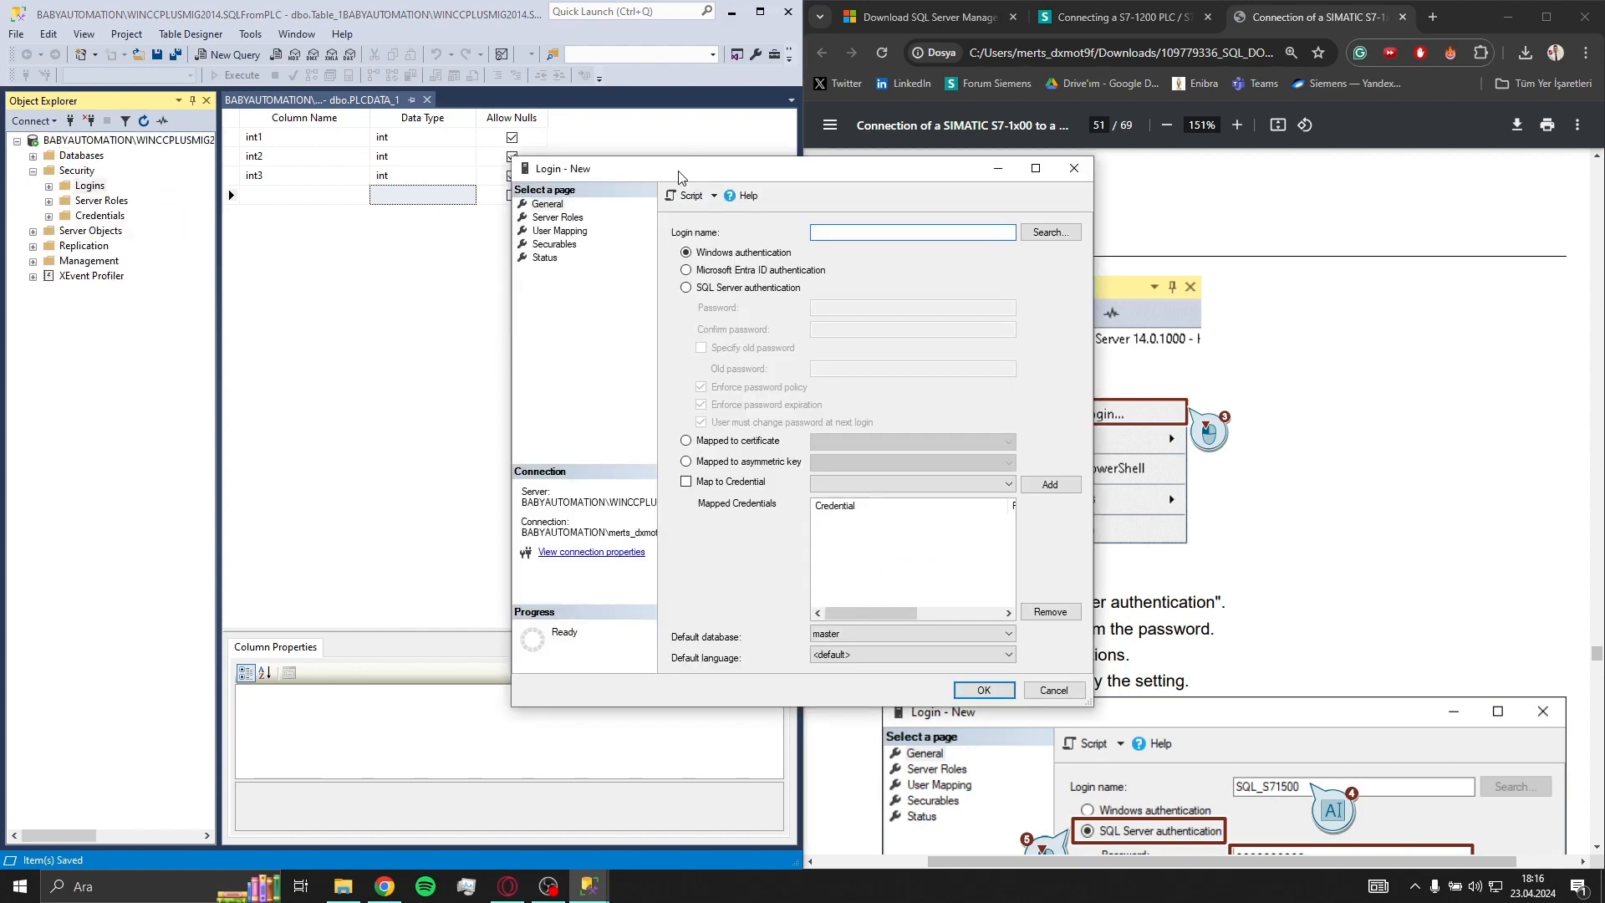
{"action": "left_click_drag", "start_coordinate": [678, 176], "coordinate": [339, 172]}
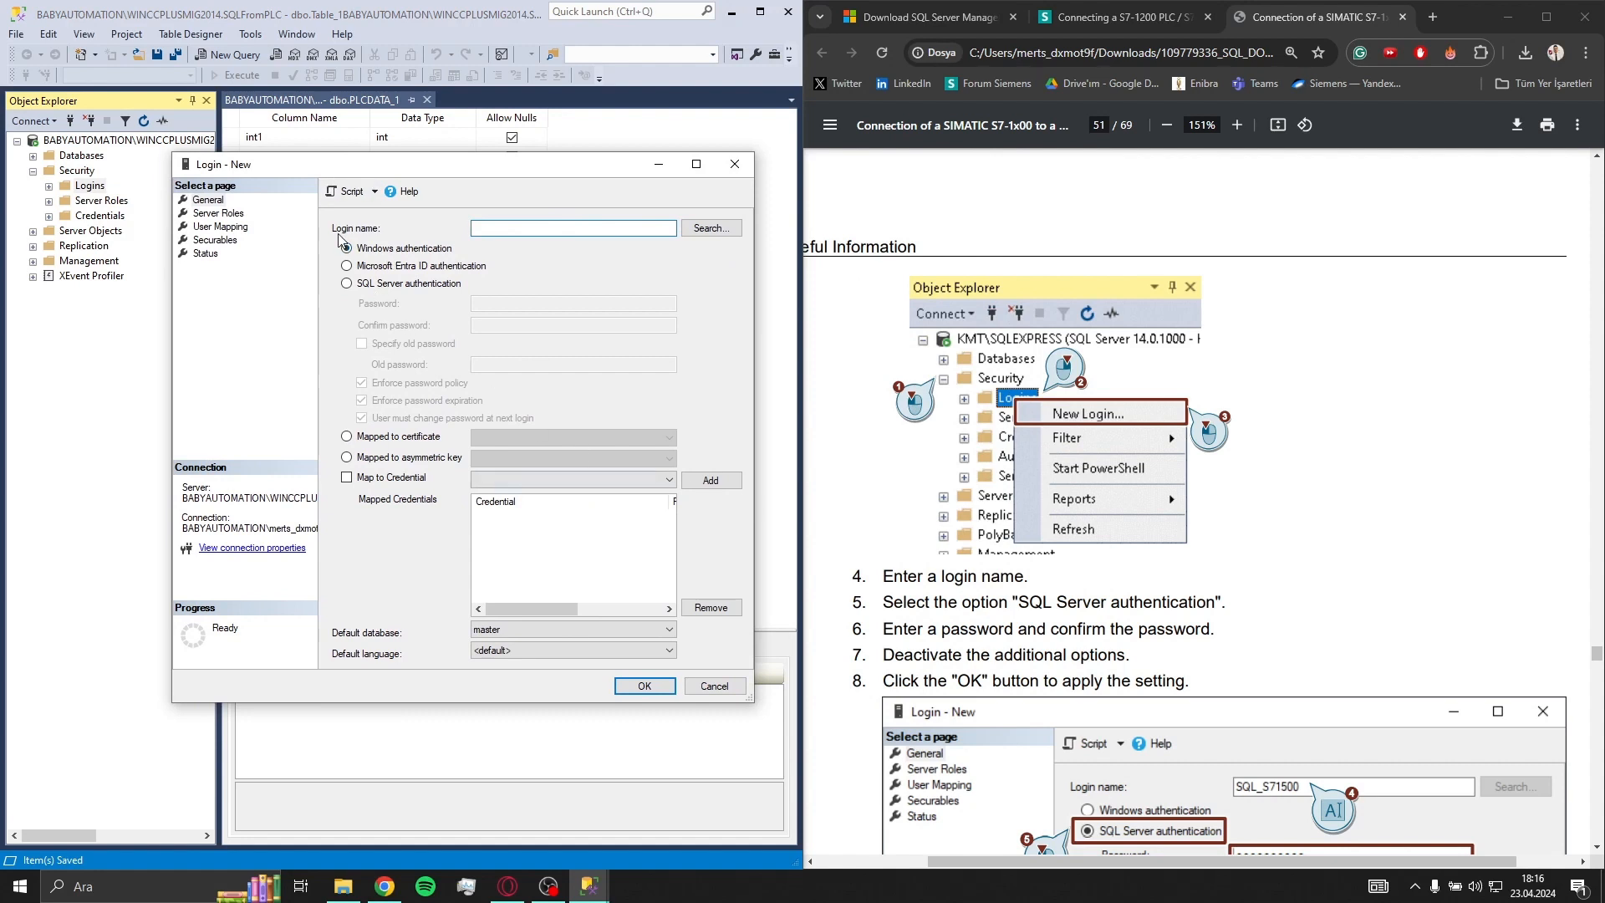
Name the new login SQL_S71500 and set it to SQL Server authentication.
{"action": "left_click", "coordinate": [399, 284]}
{"action": "scroll", "coordinate": [1028, 520], "scroll_direction": "down", "scroll_amount": 1}
{"action": "scroll", "coordinate": [1027, 520], "scroll_direction": "down", "scroll_amount": 2}
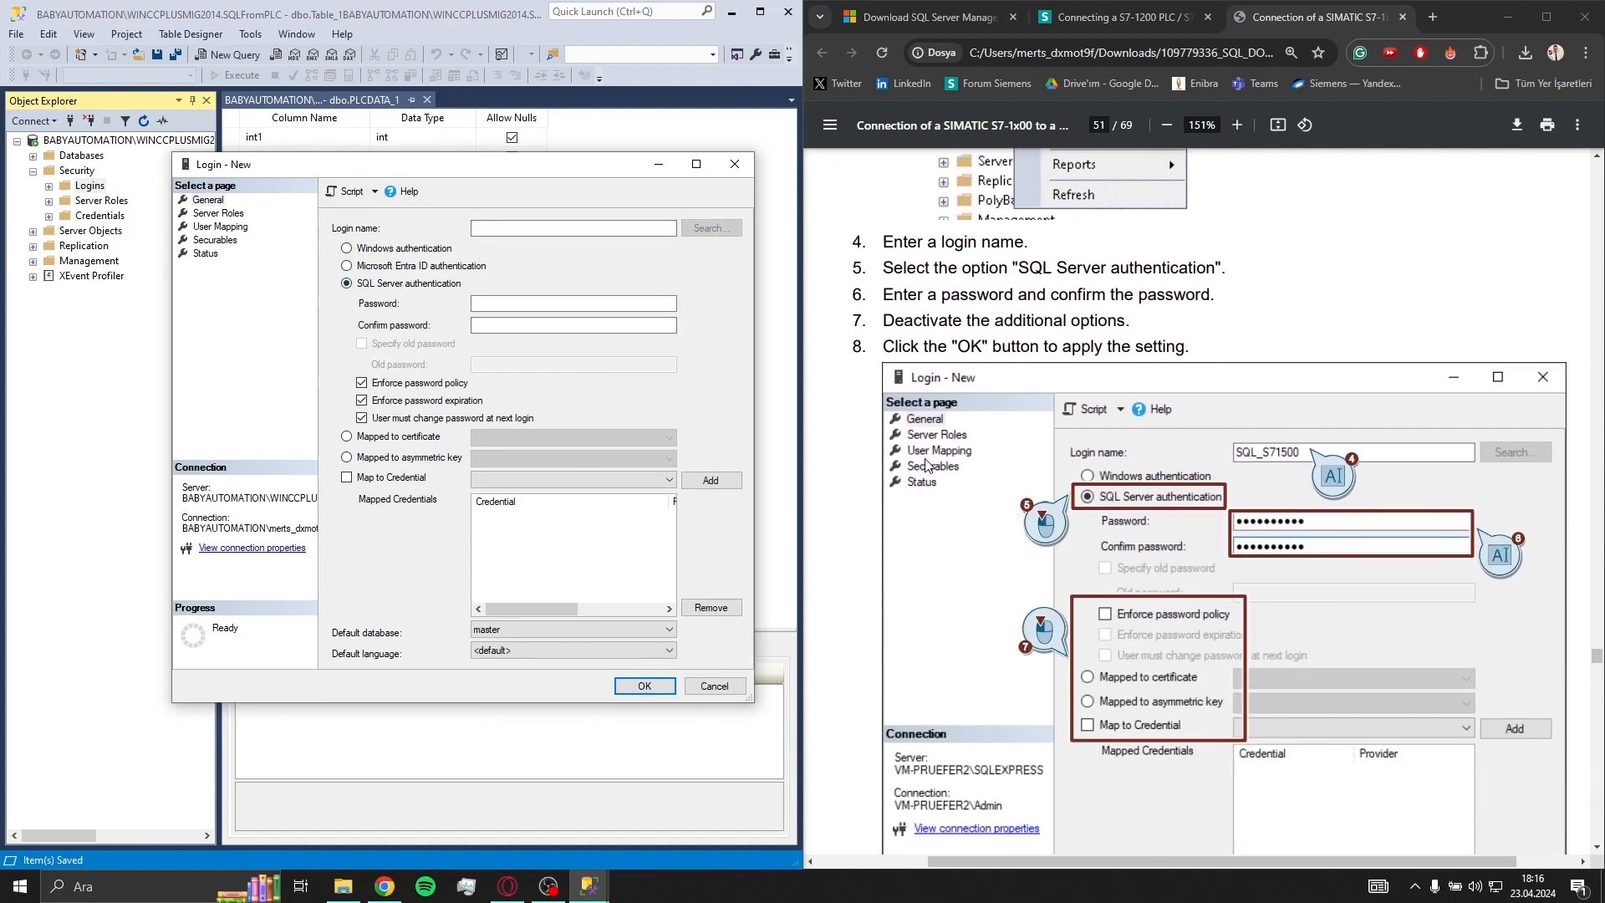
{"action": "left_click", "coordinate": [572, 234]}
{"action": "left_click", "coordinate": [410, 248]}
{"action": "left_click", "coordinate": [501, 230]}
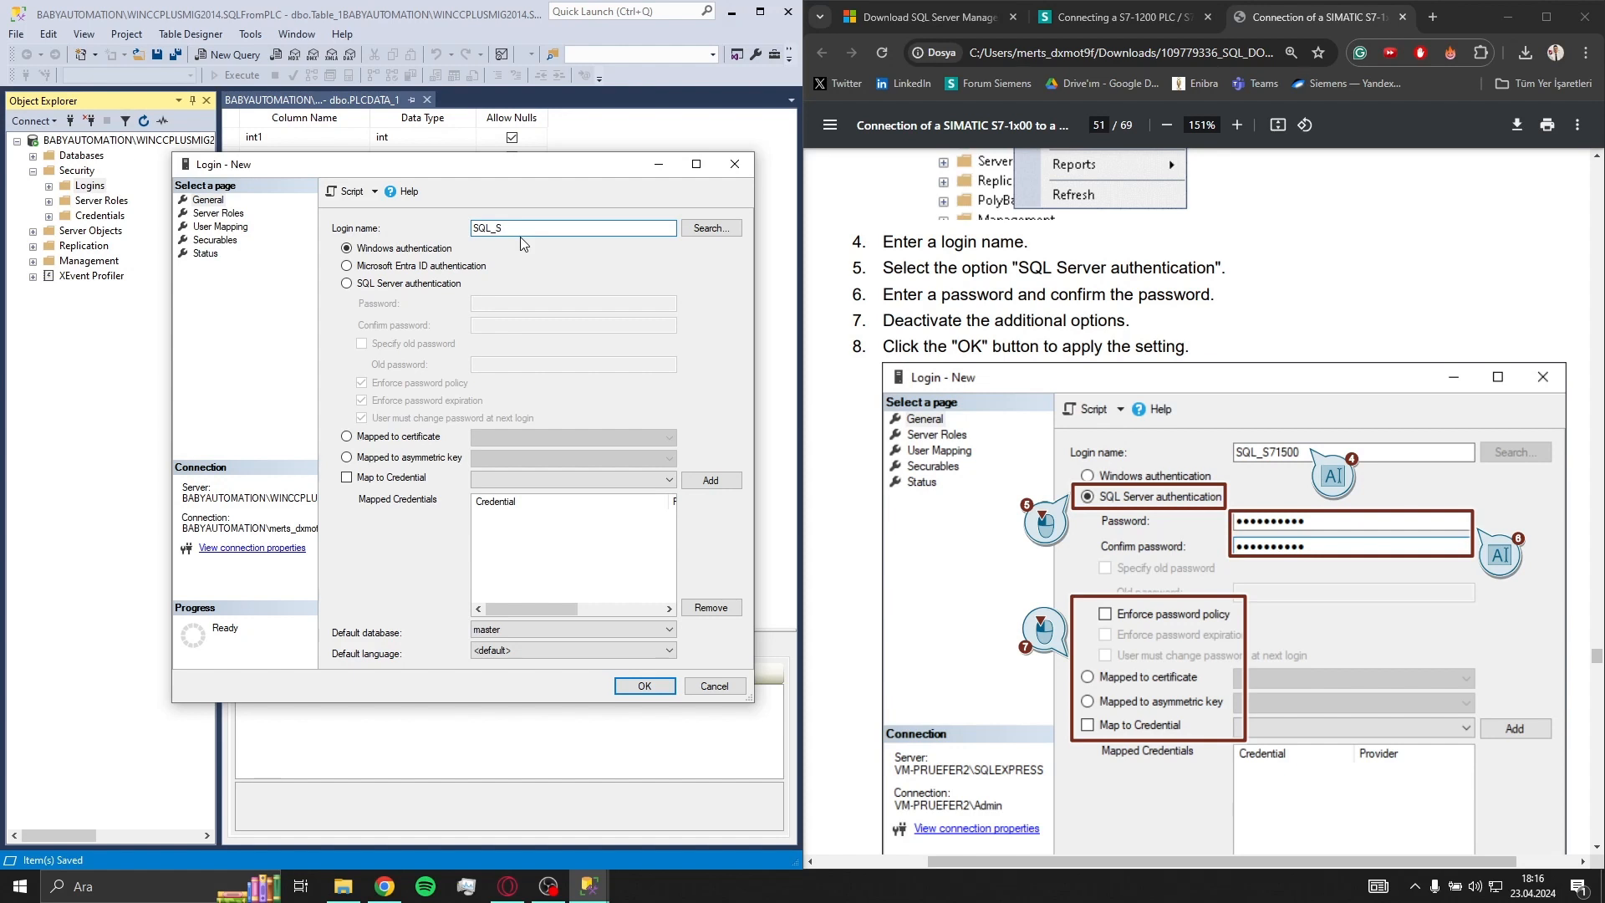
{"action": "type", "text": "SQL_S71500"}
{"action": "left_click", "coordinate": [463, 284]}
Enter and confirm the login's password, then create the login with Enforce password policy turned off.
{"action": "left_click", "coordinate": [529, 303]}
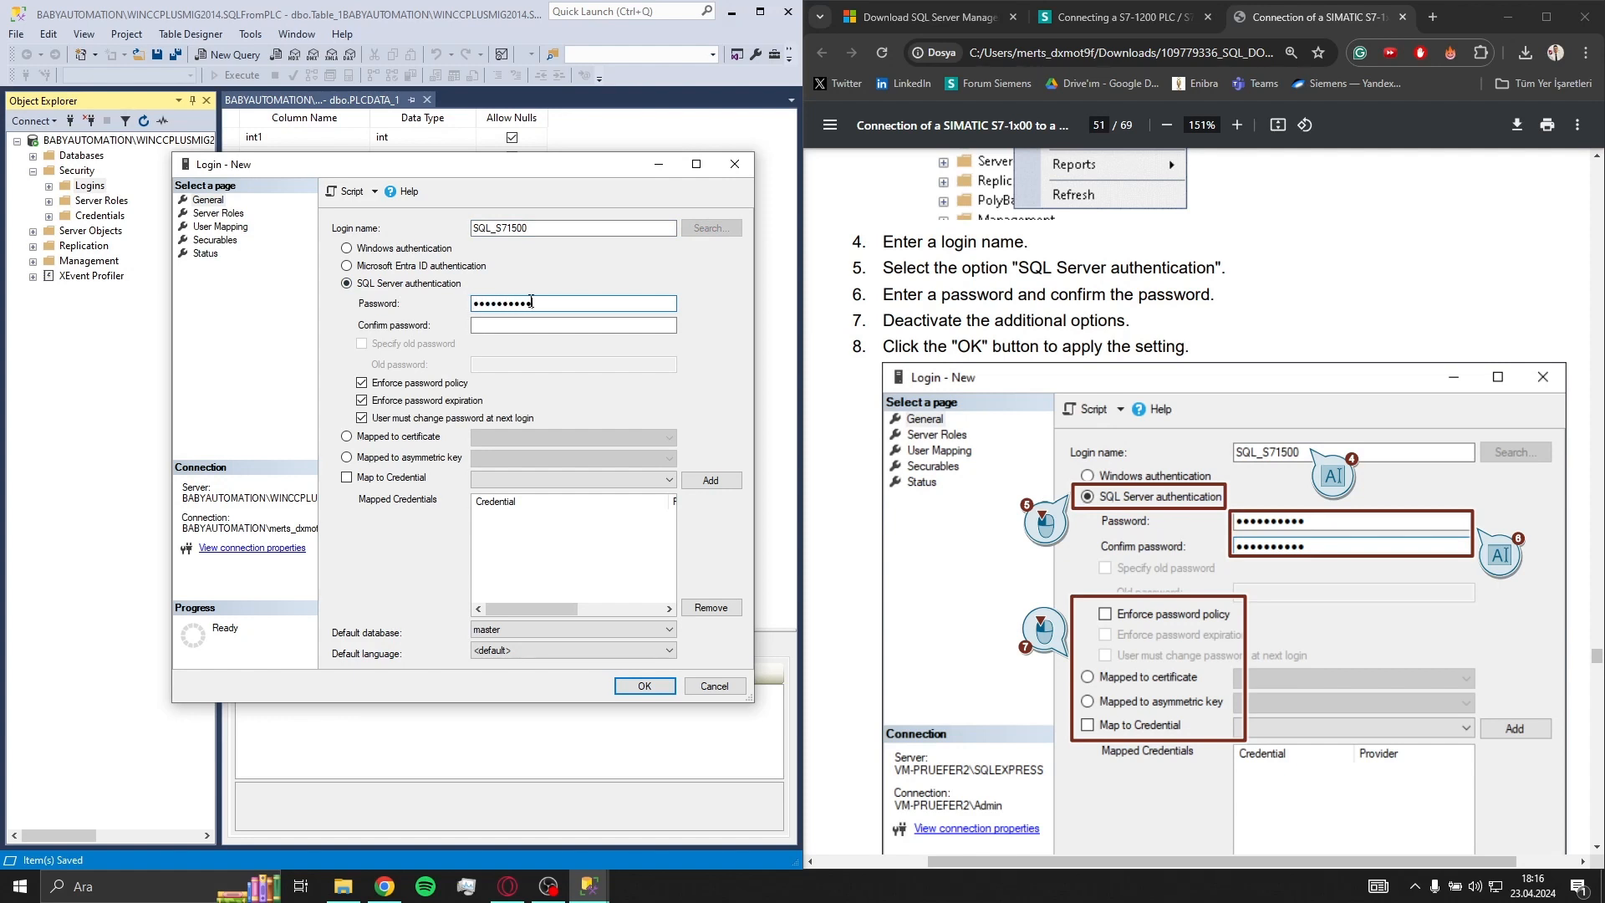
{"action": "key", "text": "Tab"}
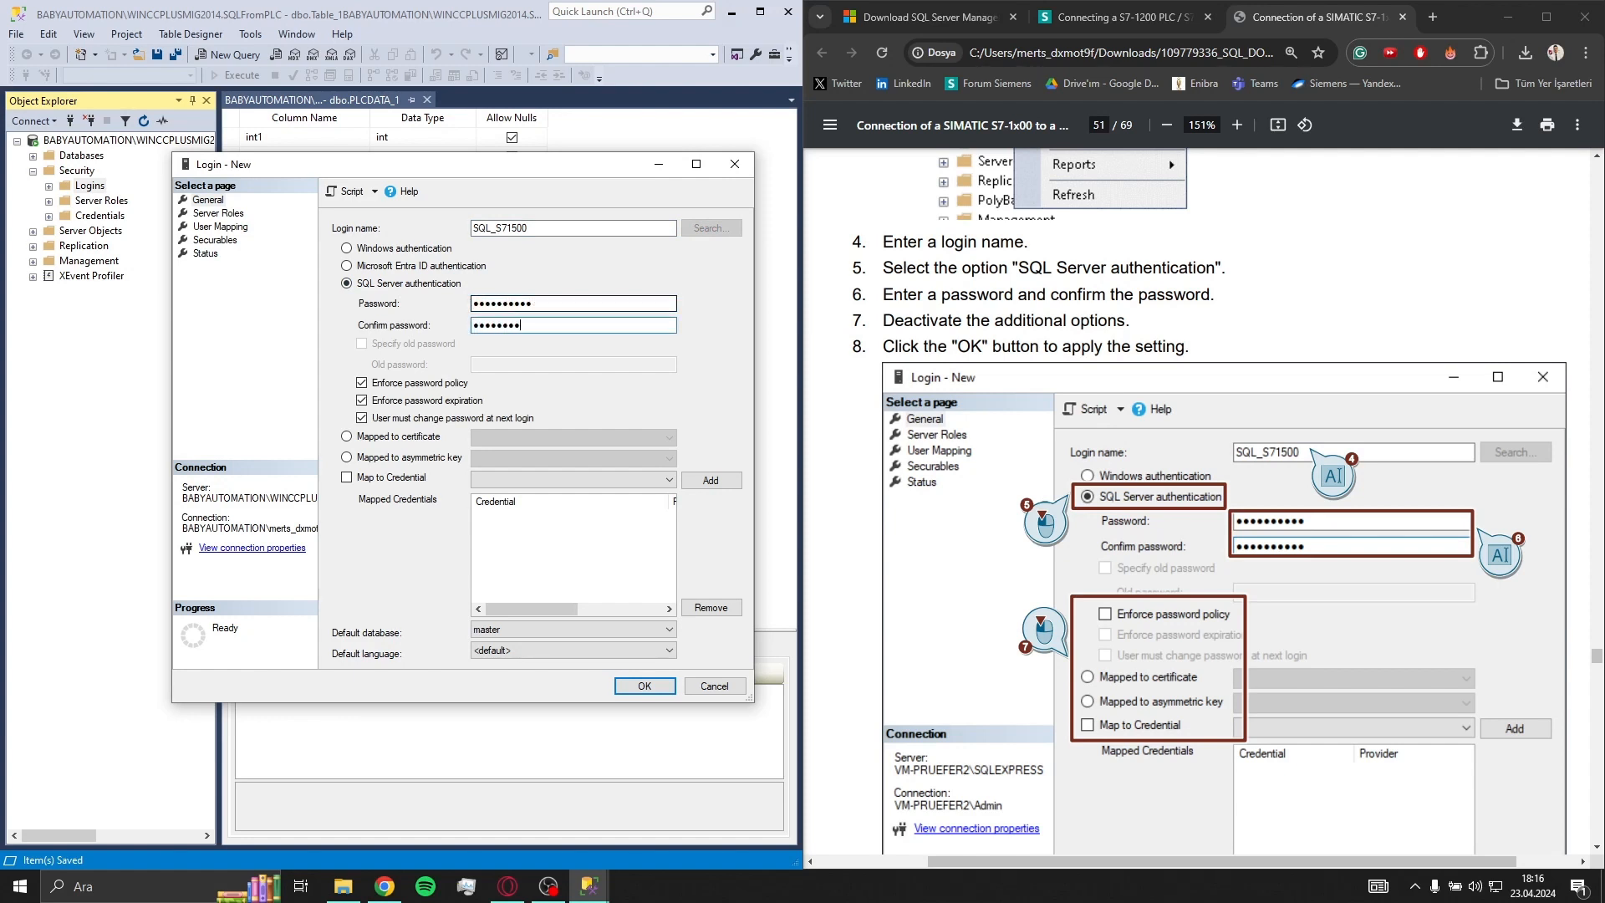
{"action": "left_click", "coordinate": [427, 384]}
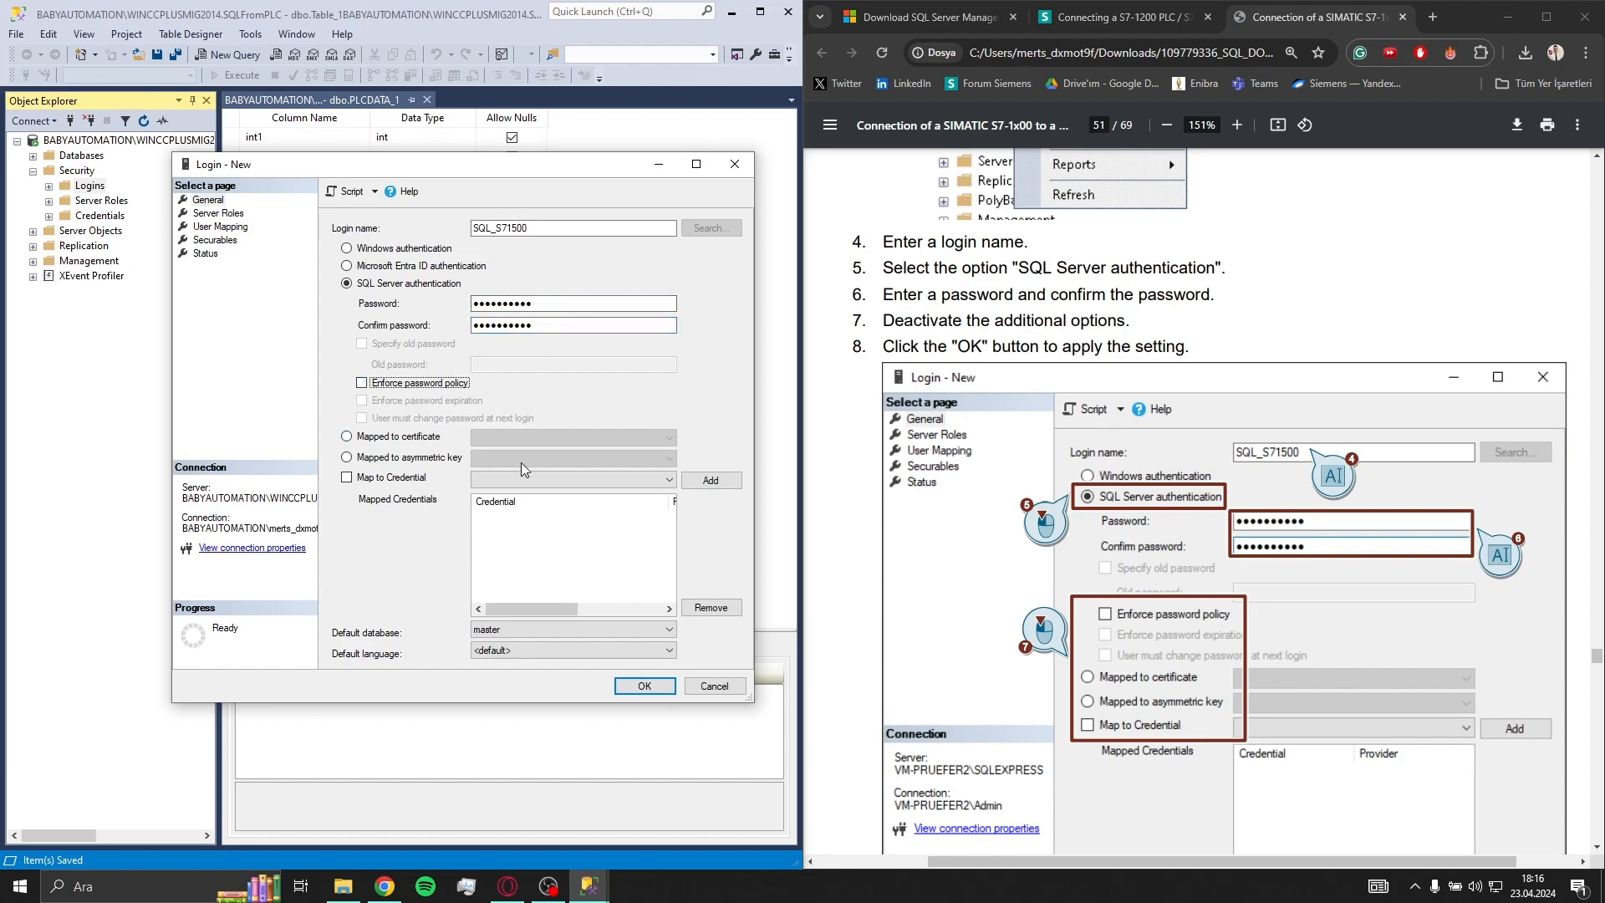
{"action": "scroll", "coordinate": [1159, 443], "scroll_direction": "down", "scroll_amount": 4}
{"action": "scroll", "coordinate": [1159, 443], "scroll_direction": "down", "scroll_amount": 3}
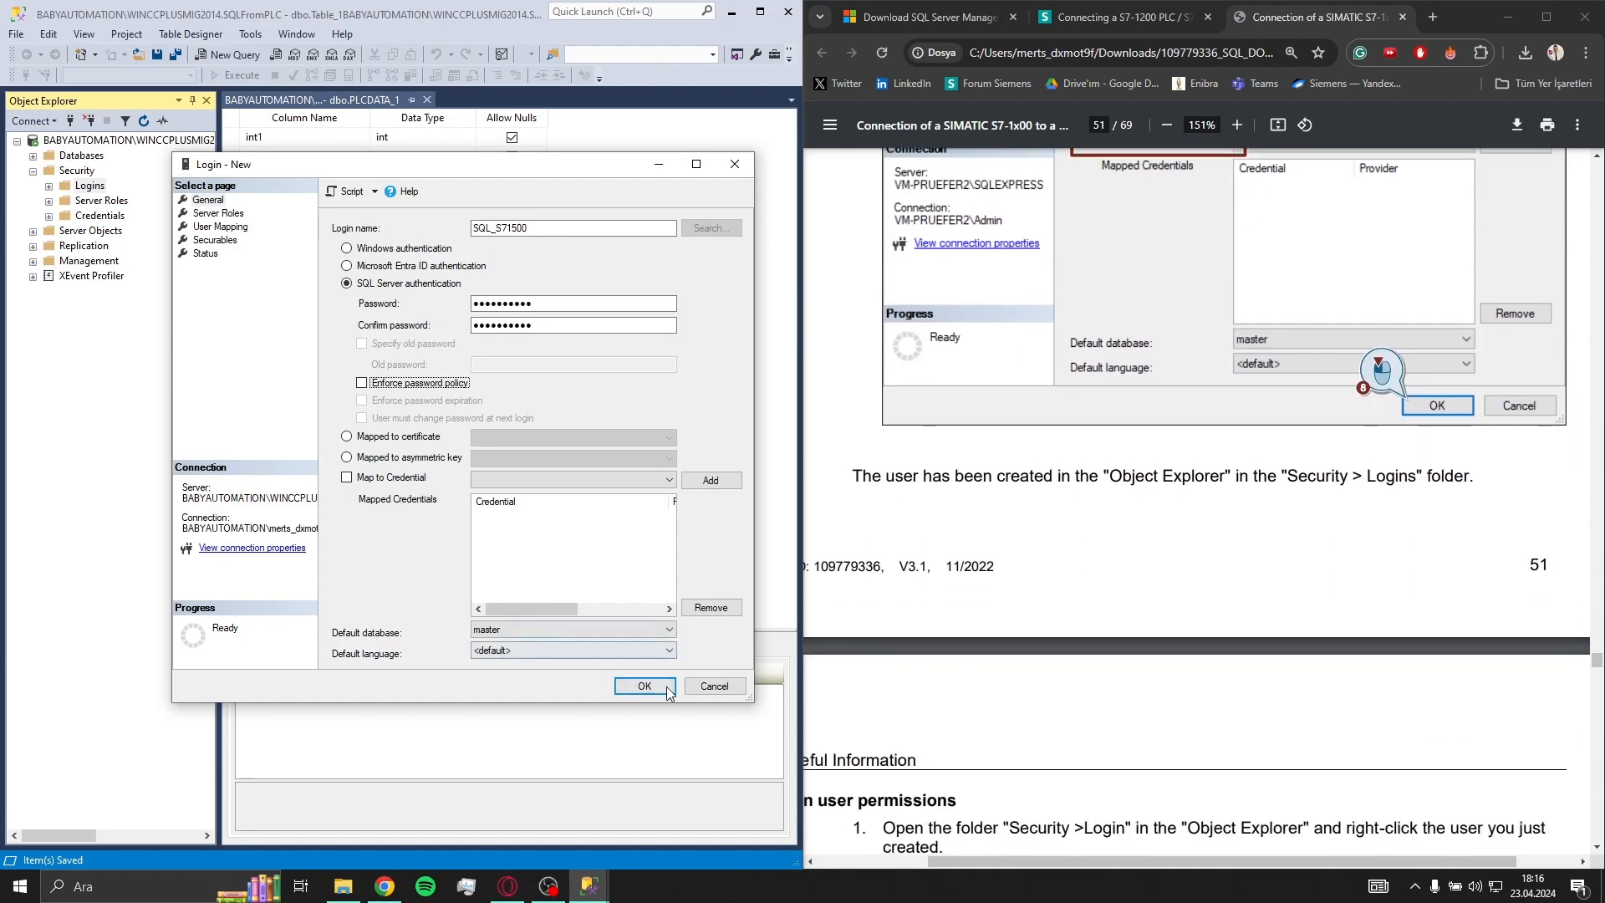
{"action": "left_click", "coordinate": [652, 686]}
Consult the documented user permissions and open the User Mapping properties of the SQL_S71500 login.
{"action": "scroll", "coordinate": [999, 577], "scroll_direction": "down", "scroll_amount": 7}
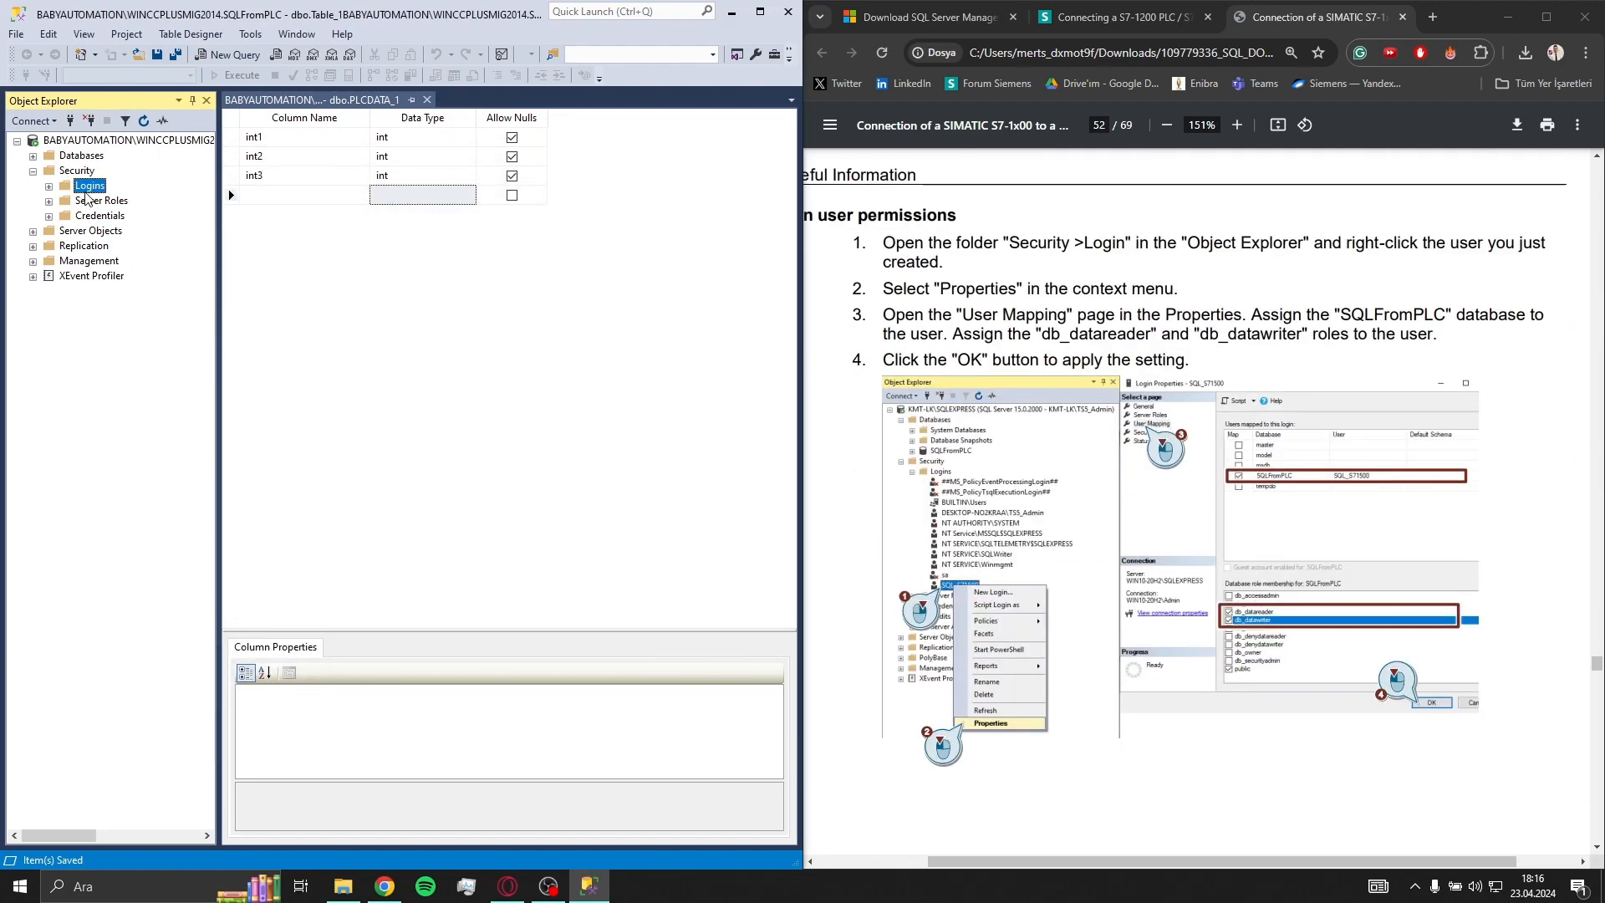
{"action": "left_click", "coordinate": [33, 171]}
{"action": "left_click", "coordinate": [33, 171]}
{"action": "left_click", "coordinate": [48, 186]}
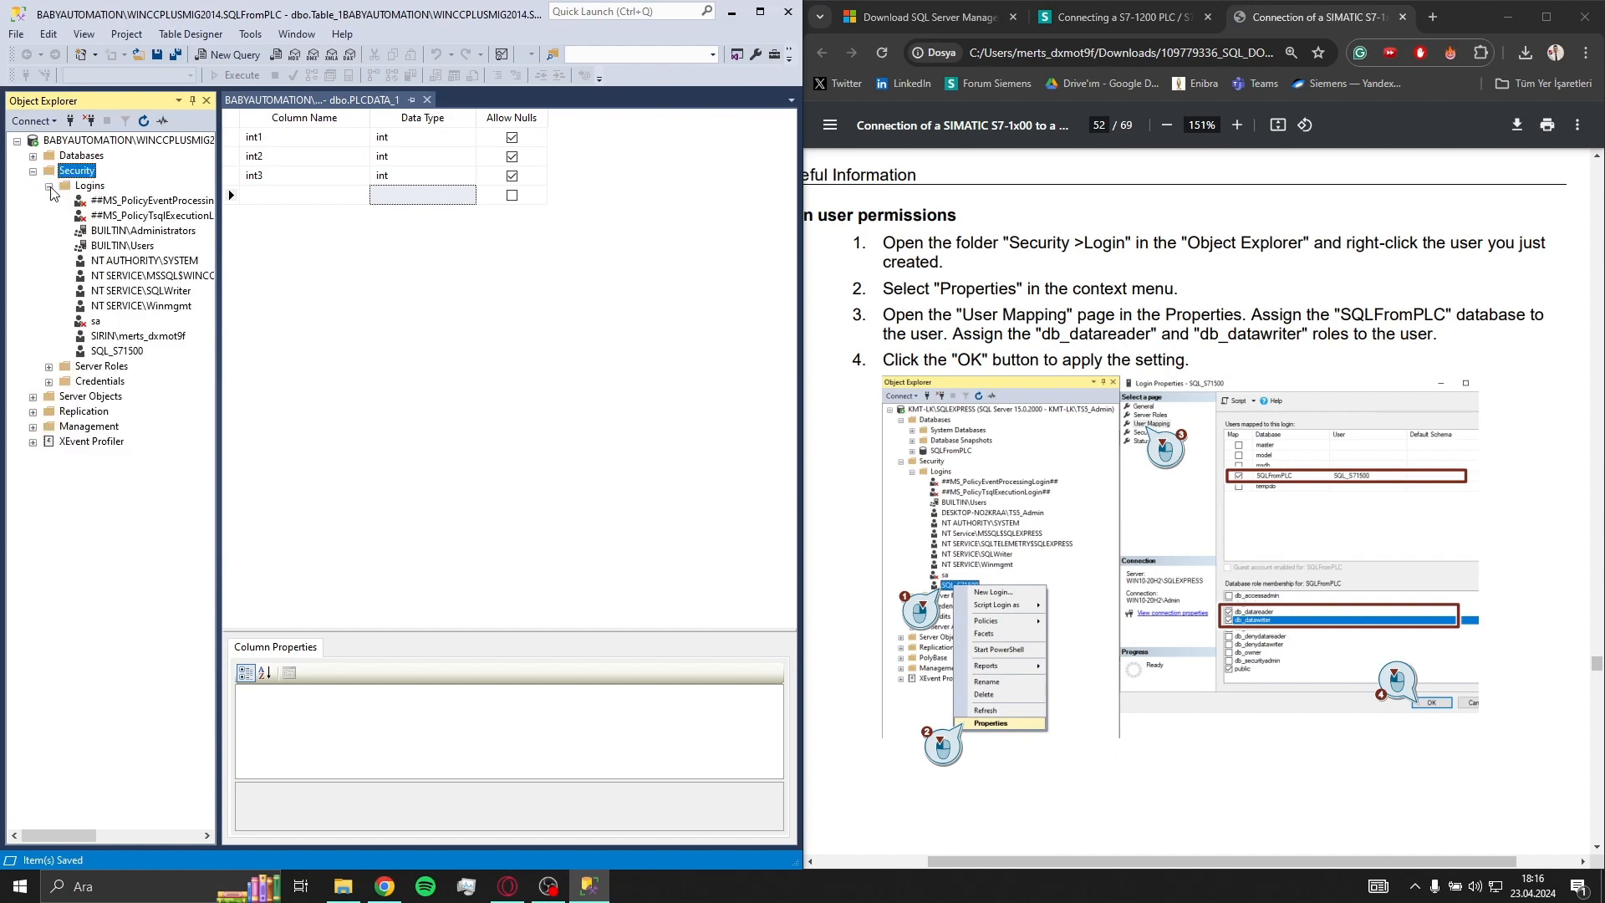
{"action": "right_click", "coordinate": [130, 351]}
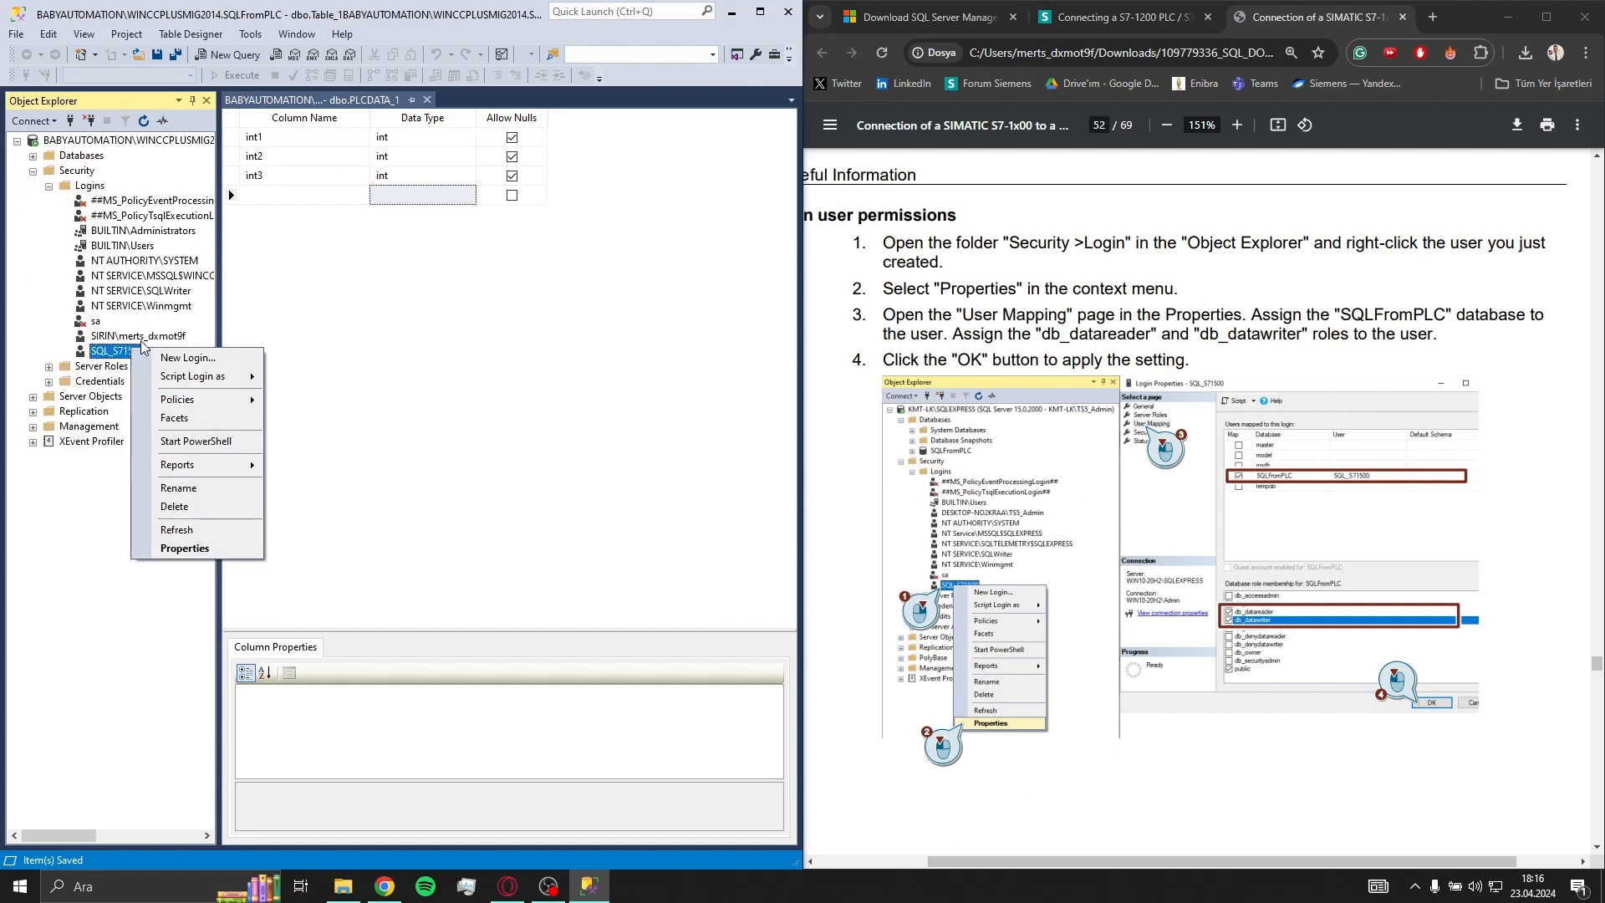
{"action": "left_click", "coordinate": [186, 548]}
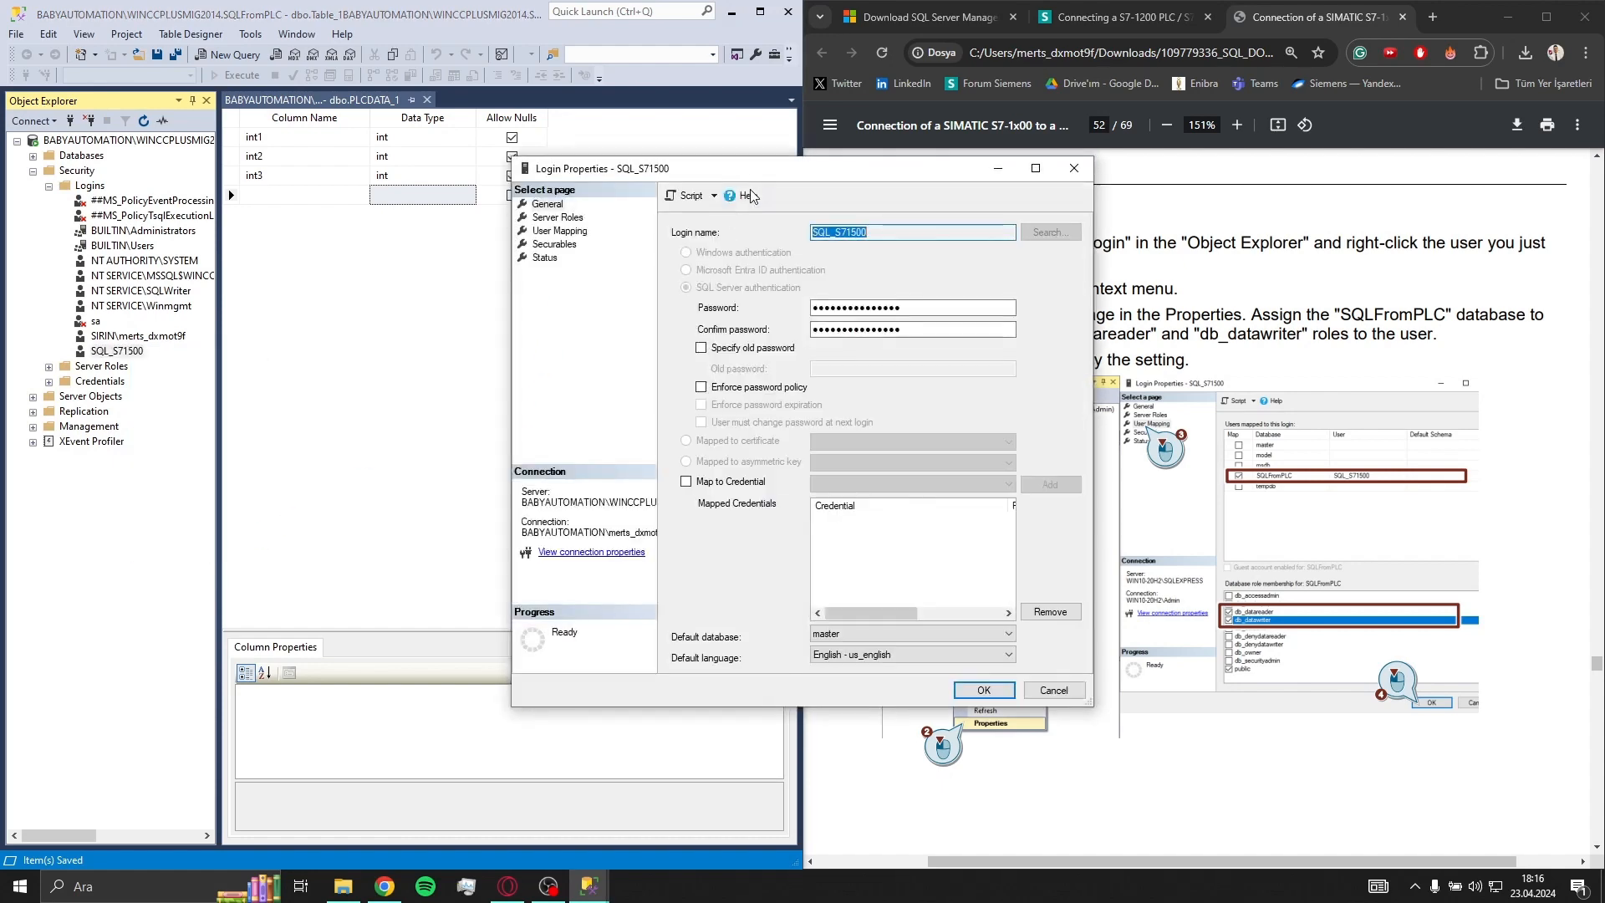
{"action": "left_click_drag", "start_coordinate": [567, 178], "coordinate": [352, 175]}
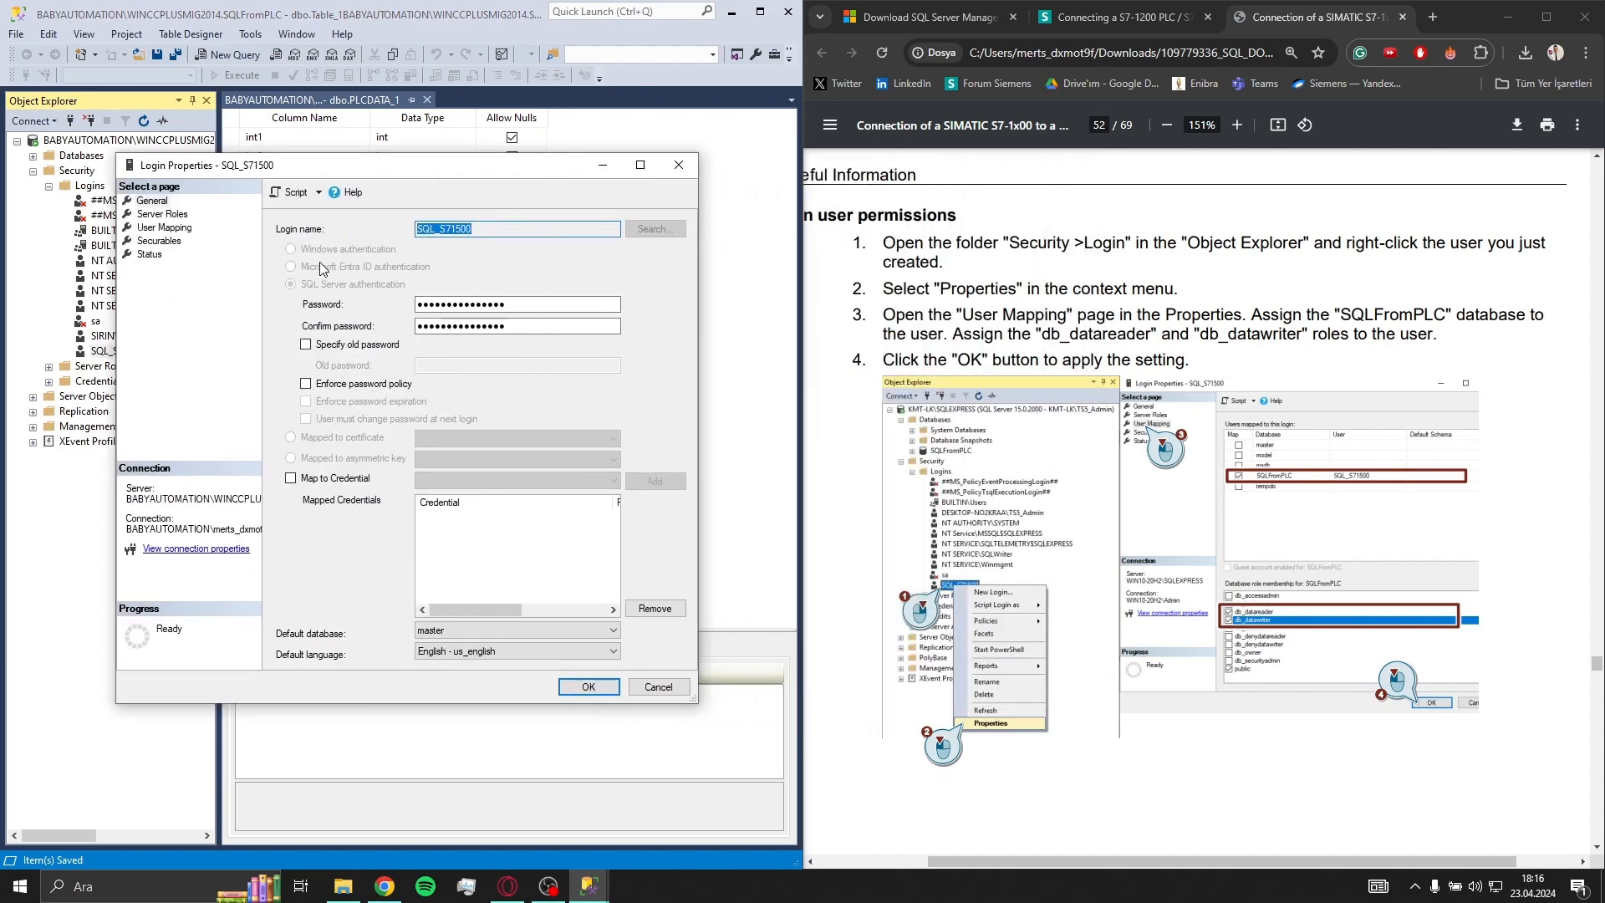
{"action": "left_click", "coordinate": [164, 228]}
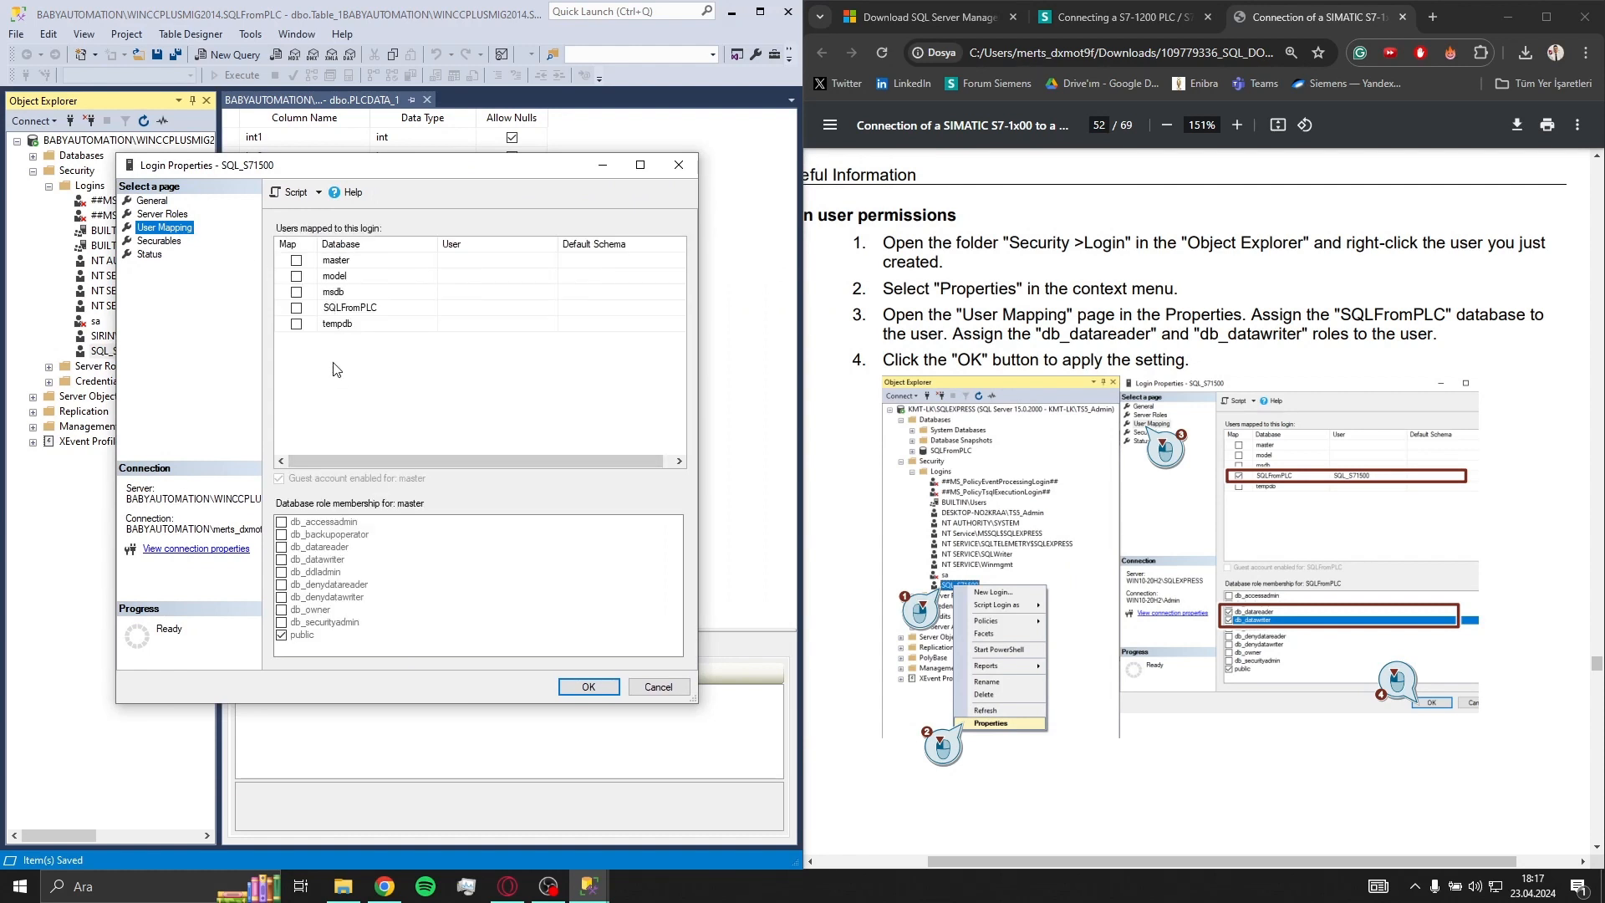
Map the login to the SQLFromPLC database, assign it every listed database role from db_accessadmin to db_securityadmin, and apply the changes.
{"action": "left_click", "coordinate": [296, 308]}
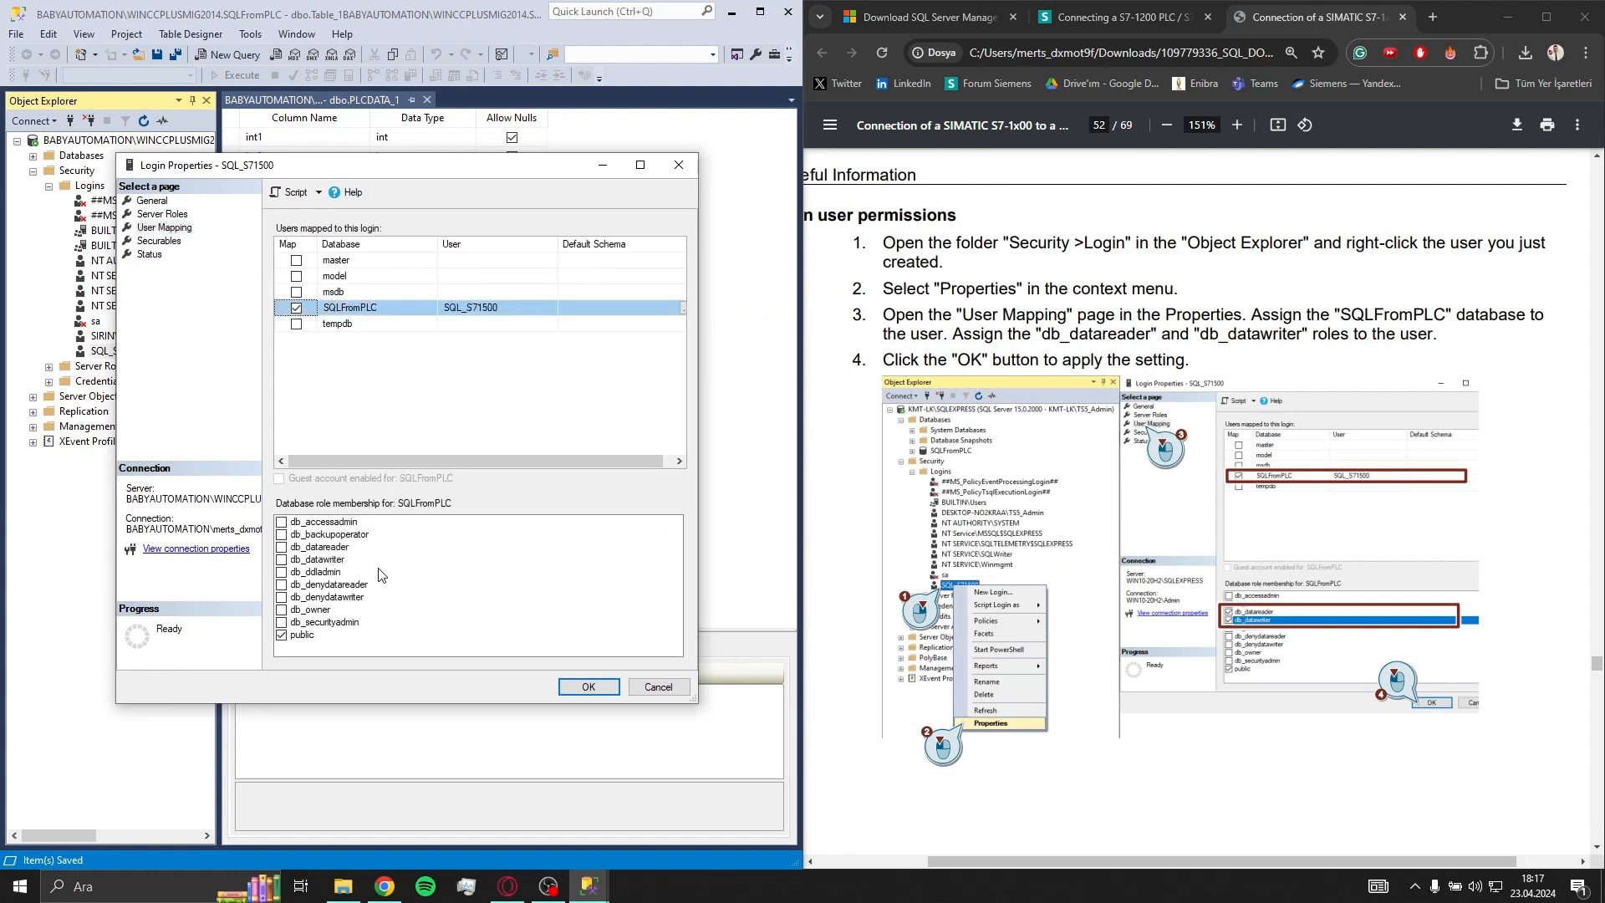
{"action": "left_click", "coordinate": [331, 559]}
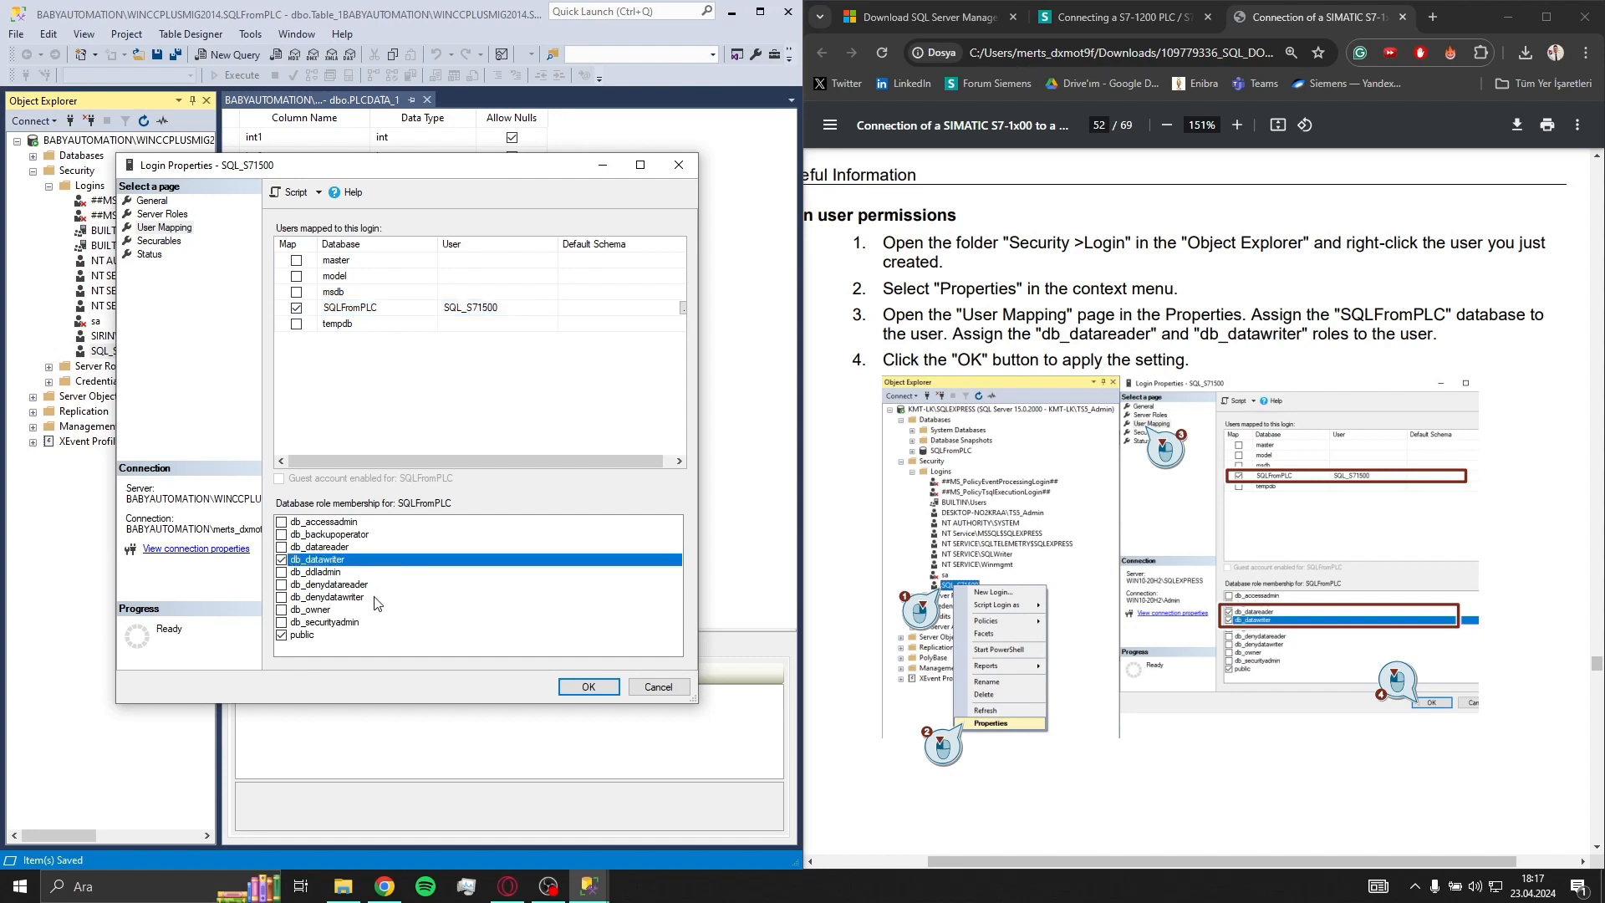
{"action": "left_click", "coordinate": [373, 571]}
{"action": "left_click", "coordinate": [373, 584]}
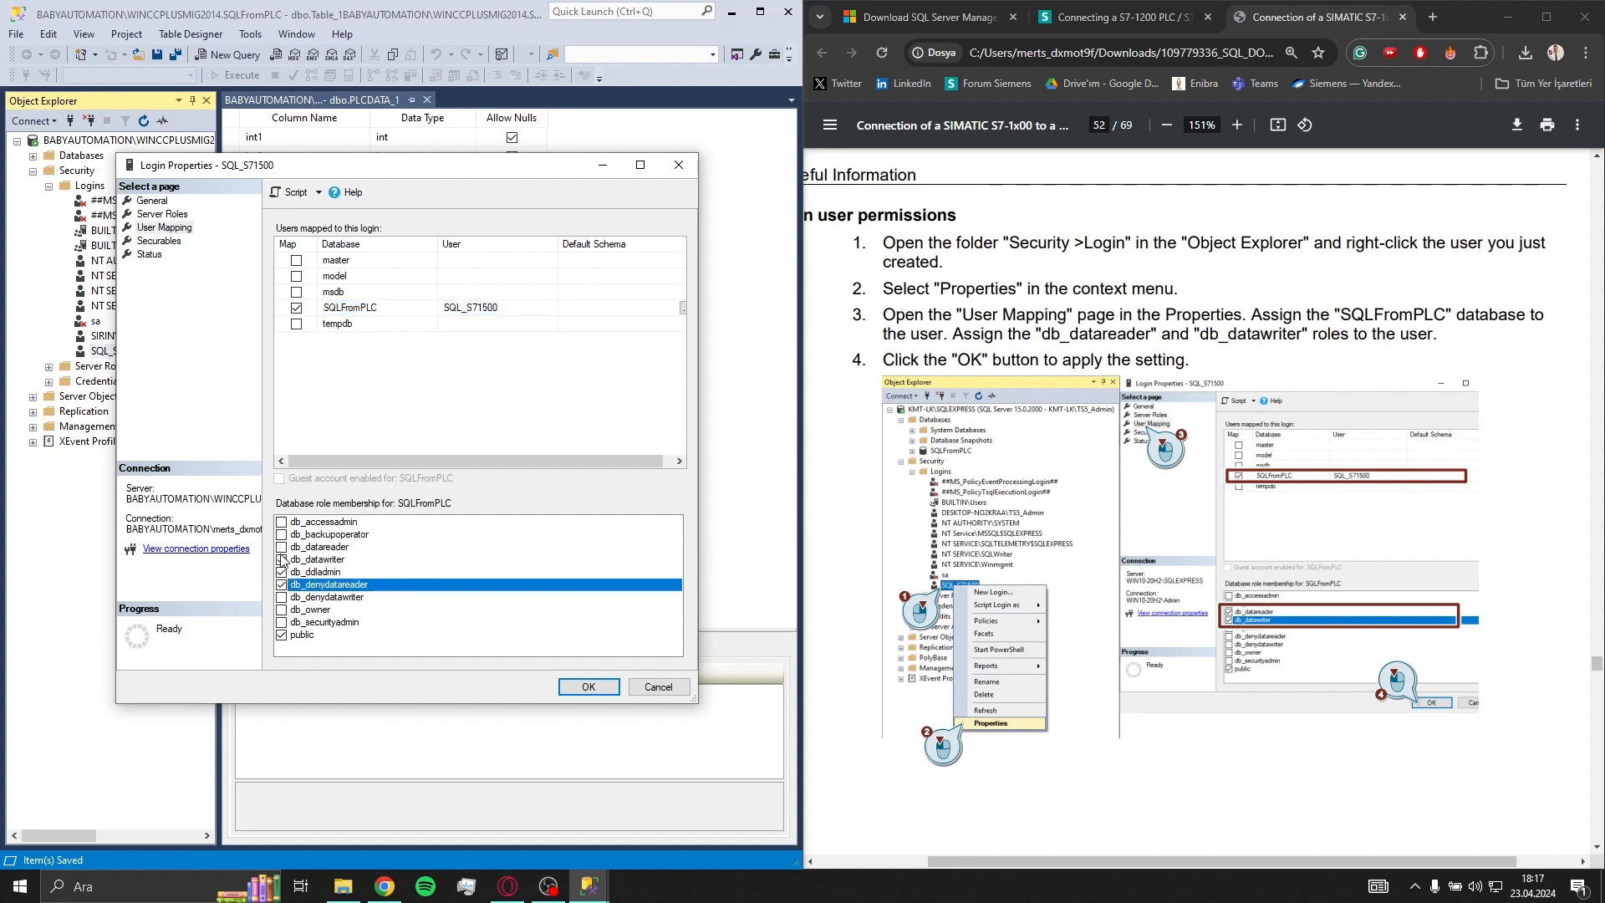
{"action": "left_click", "coordinate": [282, 597]}
{"action": "left_click", "coordinate": [282, 609]}
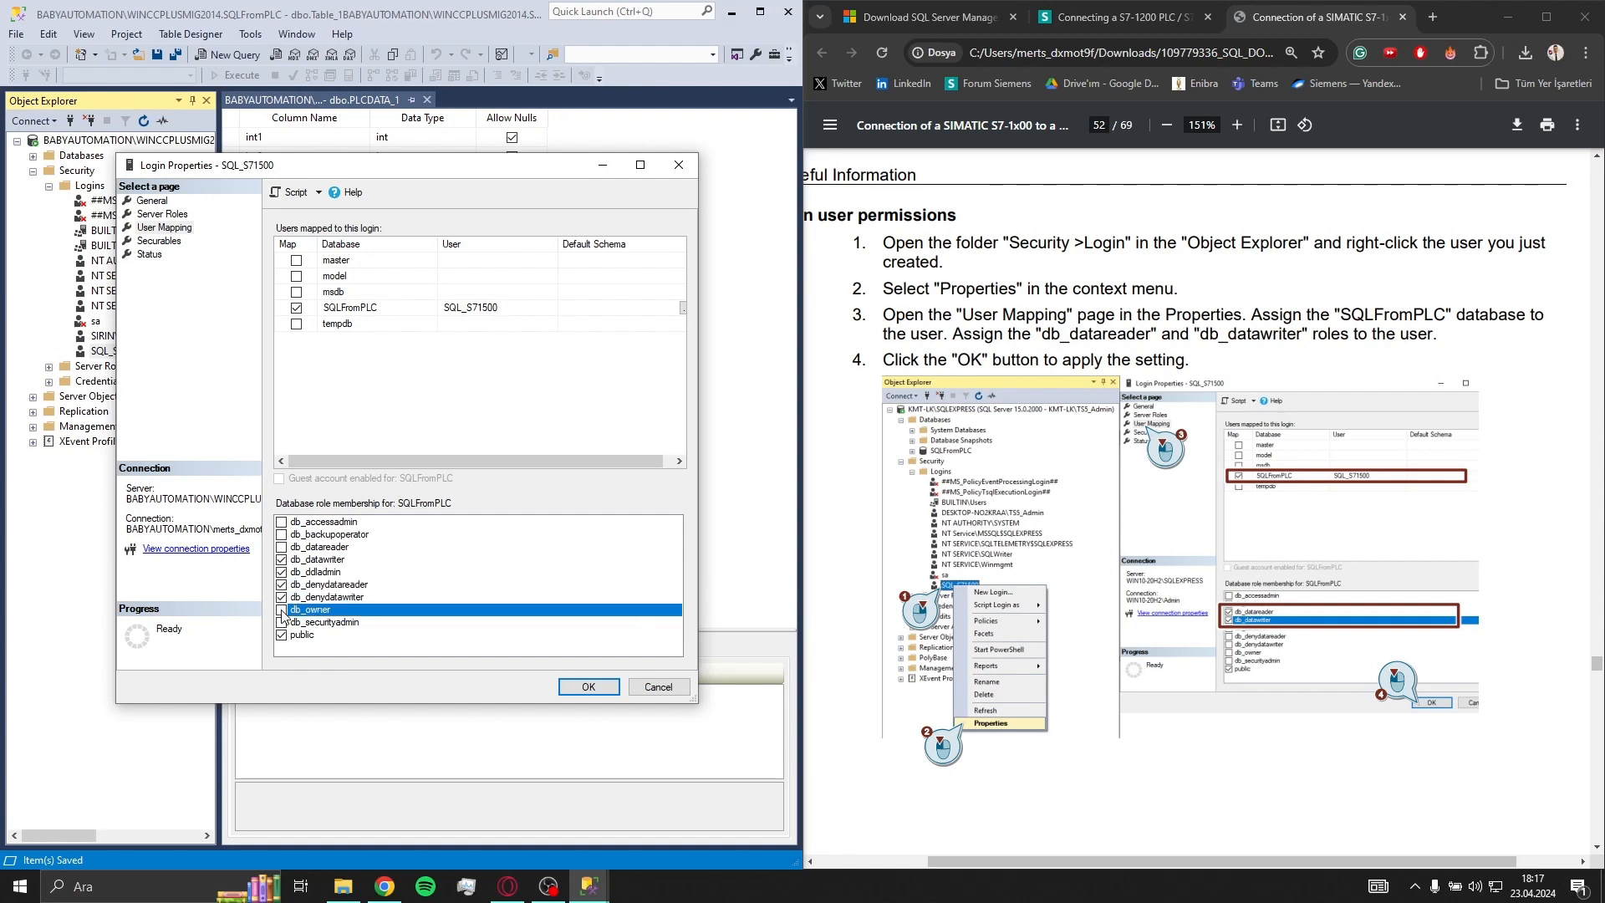
{"action": "left_click", "coordinate": [281, 609]}
{"action": "left_click", "coordinate": [281, 622]}
{"action": "left_click", "coordinate": [281, 559]}
{"action": "left_click", "coordinate": [282, 534]}
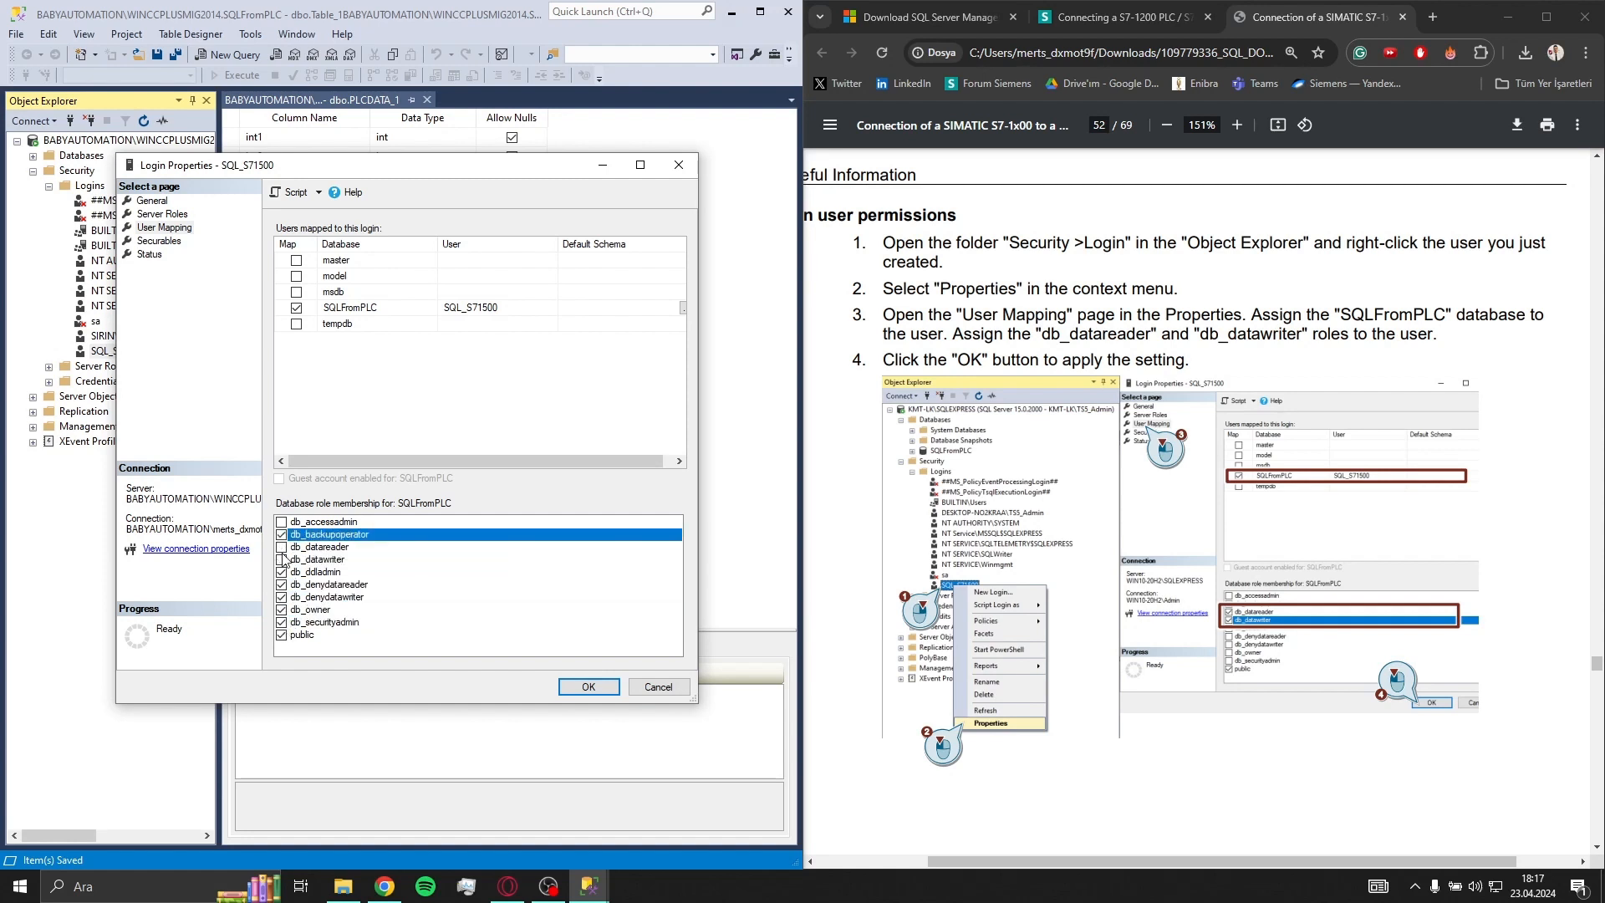
{"action": "left_click", "coordinate": [282, 559]}
{"action": "left_click", "coordinate": [281, 547]}
{"action": "left_click", "coordinate": [282, 522]}
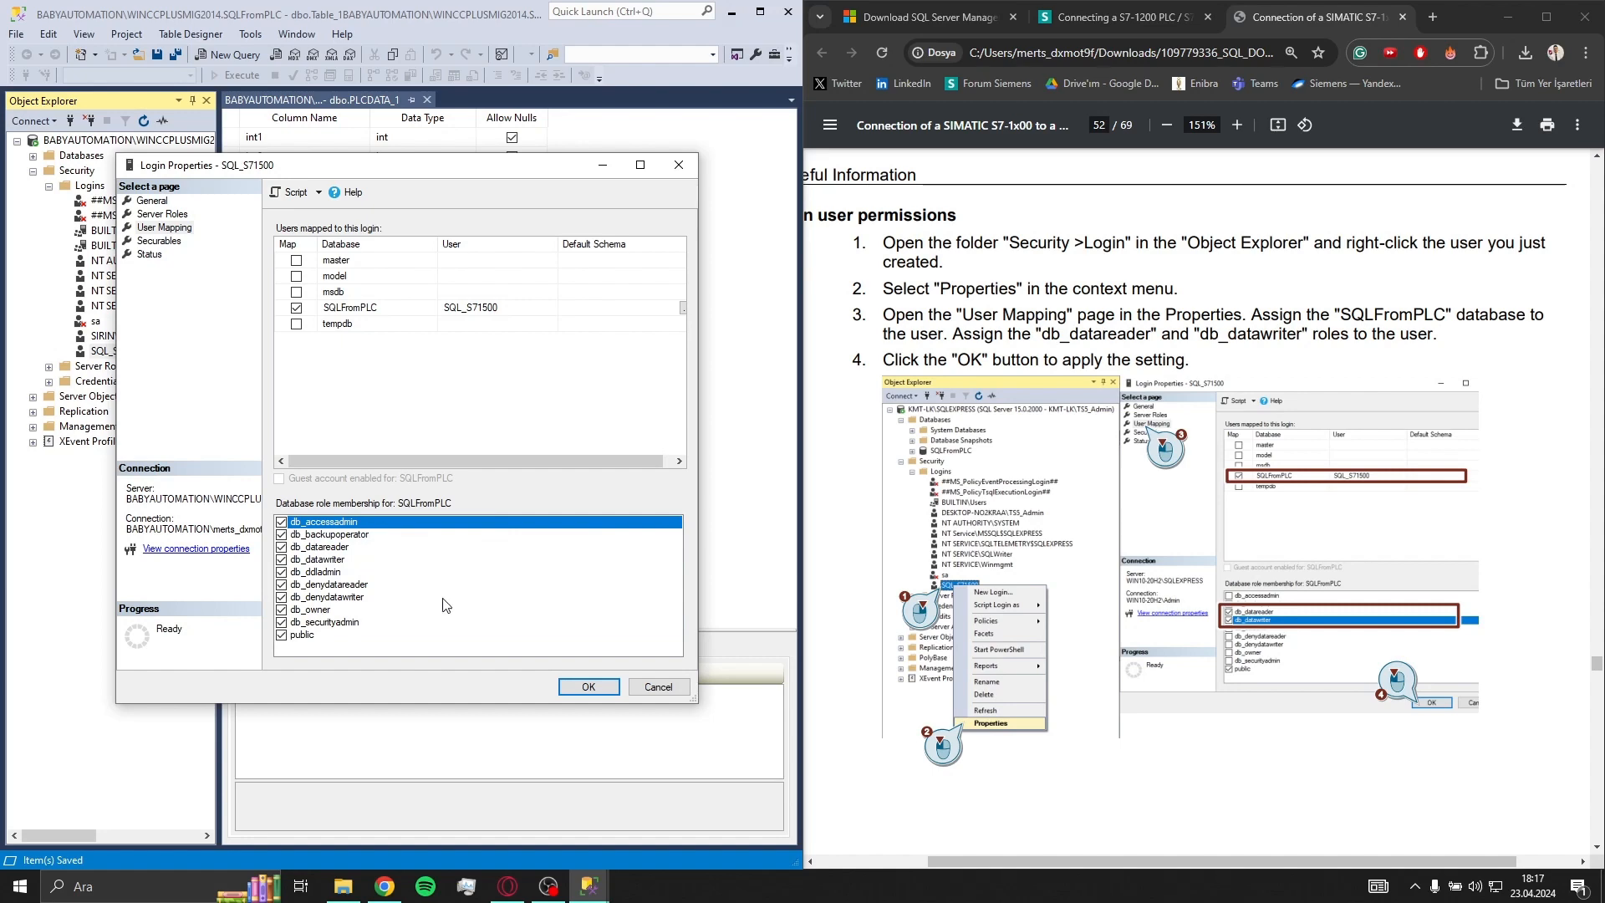
{"action": "left_click", "coordinate": [586, 686]}
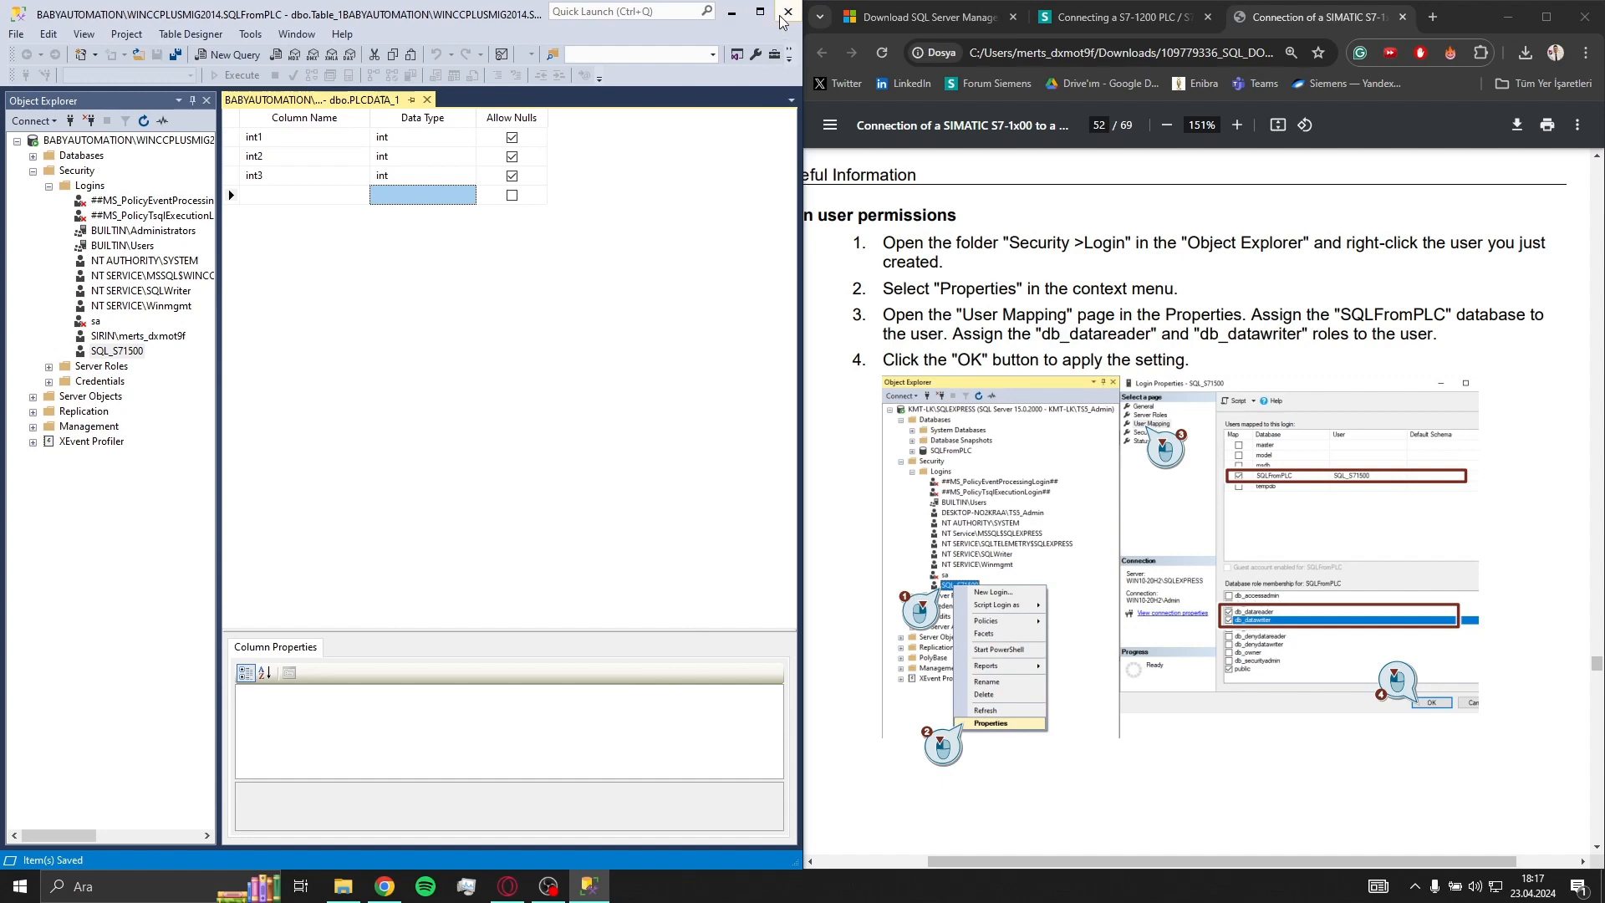
Launch wf.msc to switch to Windows Defender Firewall with Advanced Security and display the inbound rules (Gelen Kuralları).
{"action": "scroll", "coordinate": [1084, 484], "scroll_direction": "down", "scroll_amount": 5}
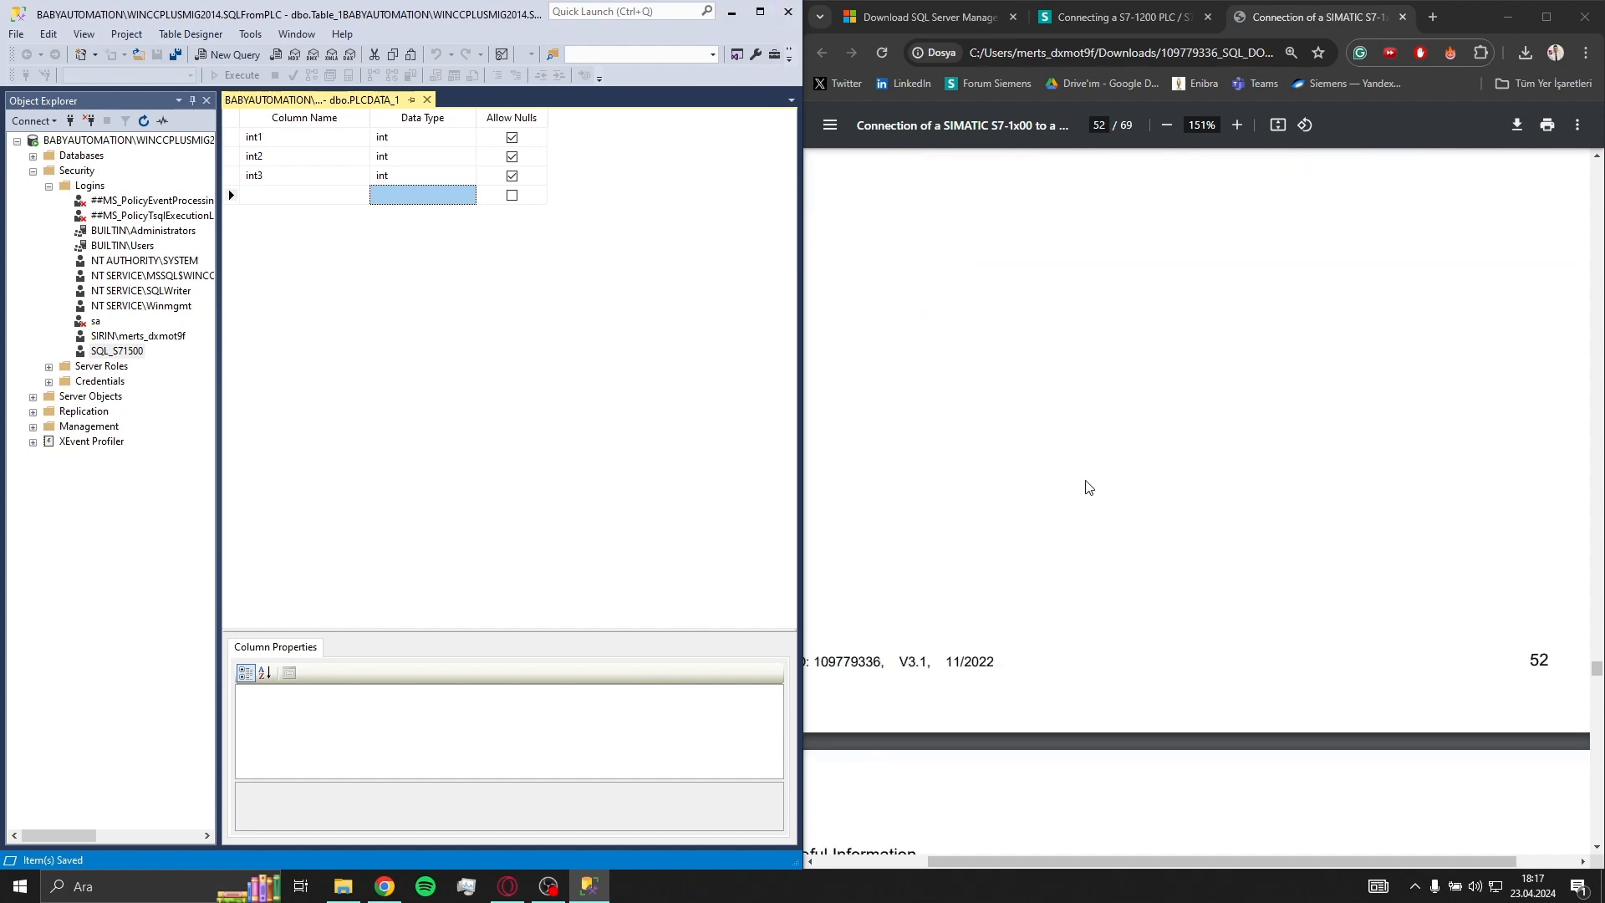
{"action": "scroll", "coordinate": [899, 580], "scroll_direction": "up", "scroll_amount": 5}
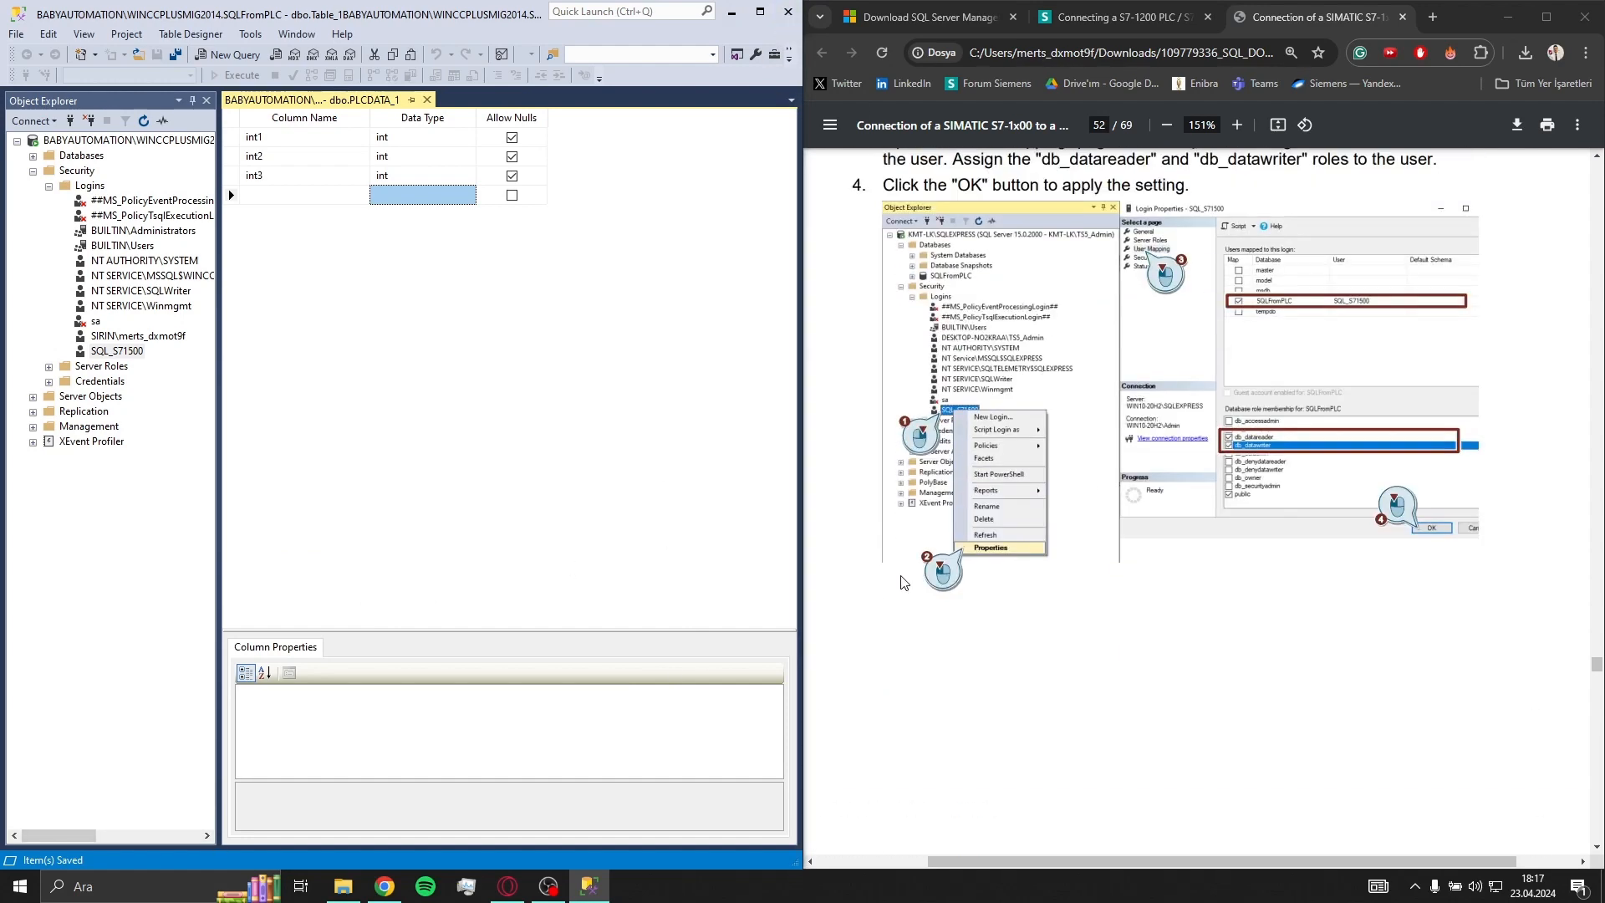
{"action": "left_click", "coordinate": [107, 887]}
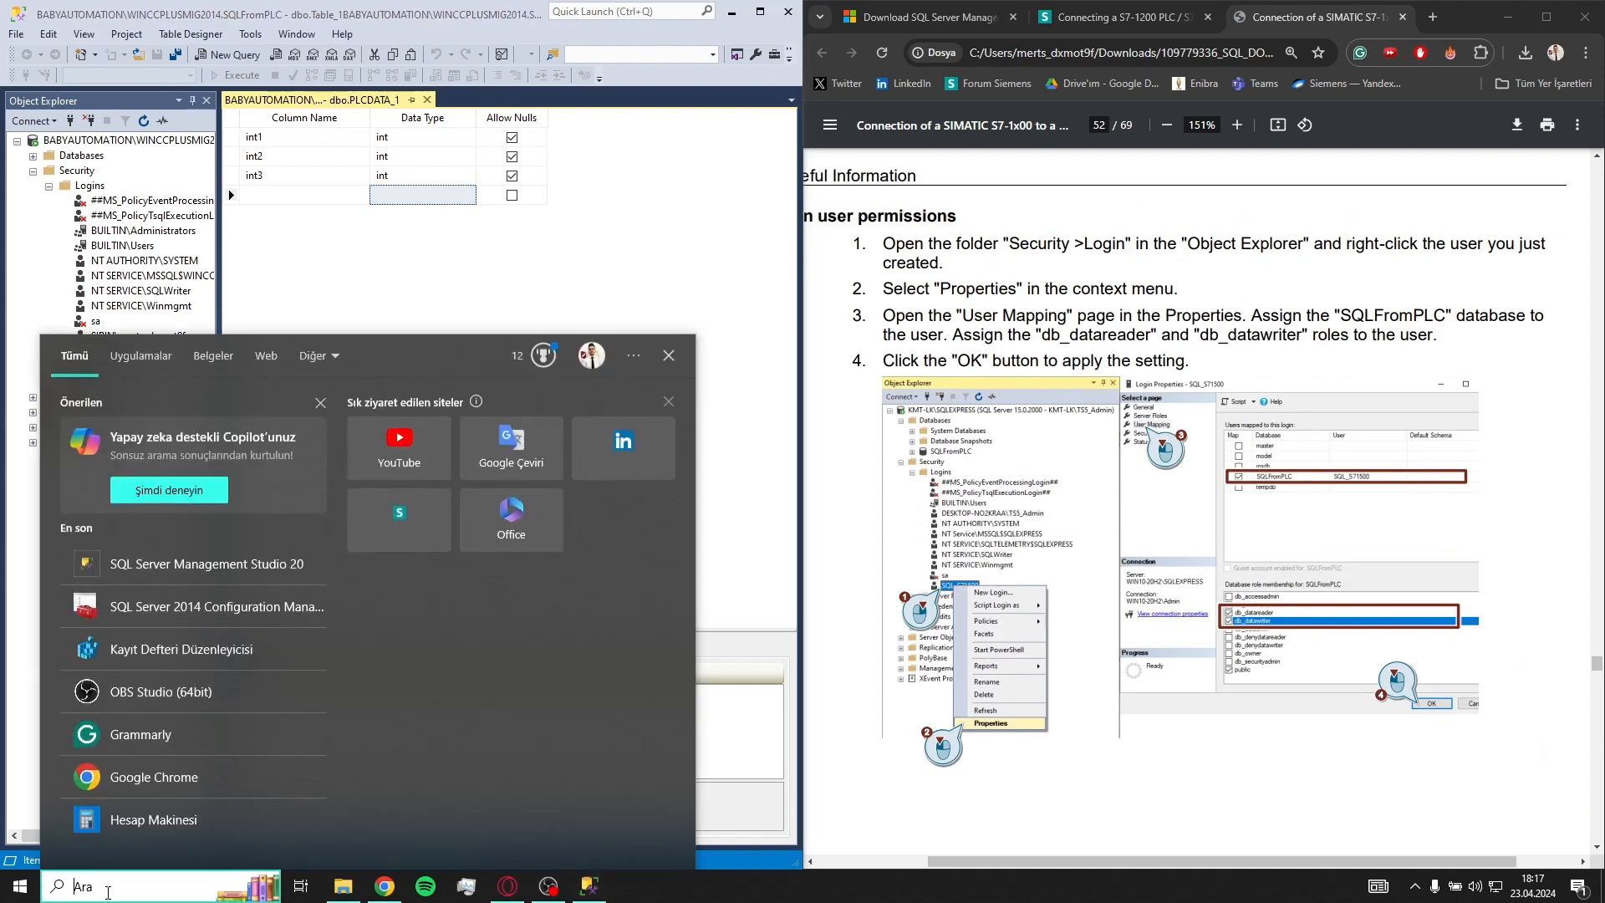
{"action": "type", "text": "wf."}
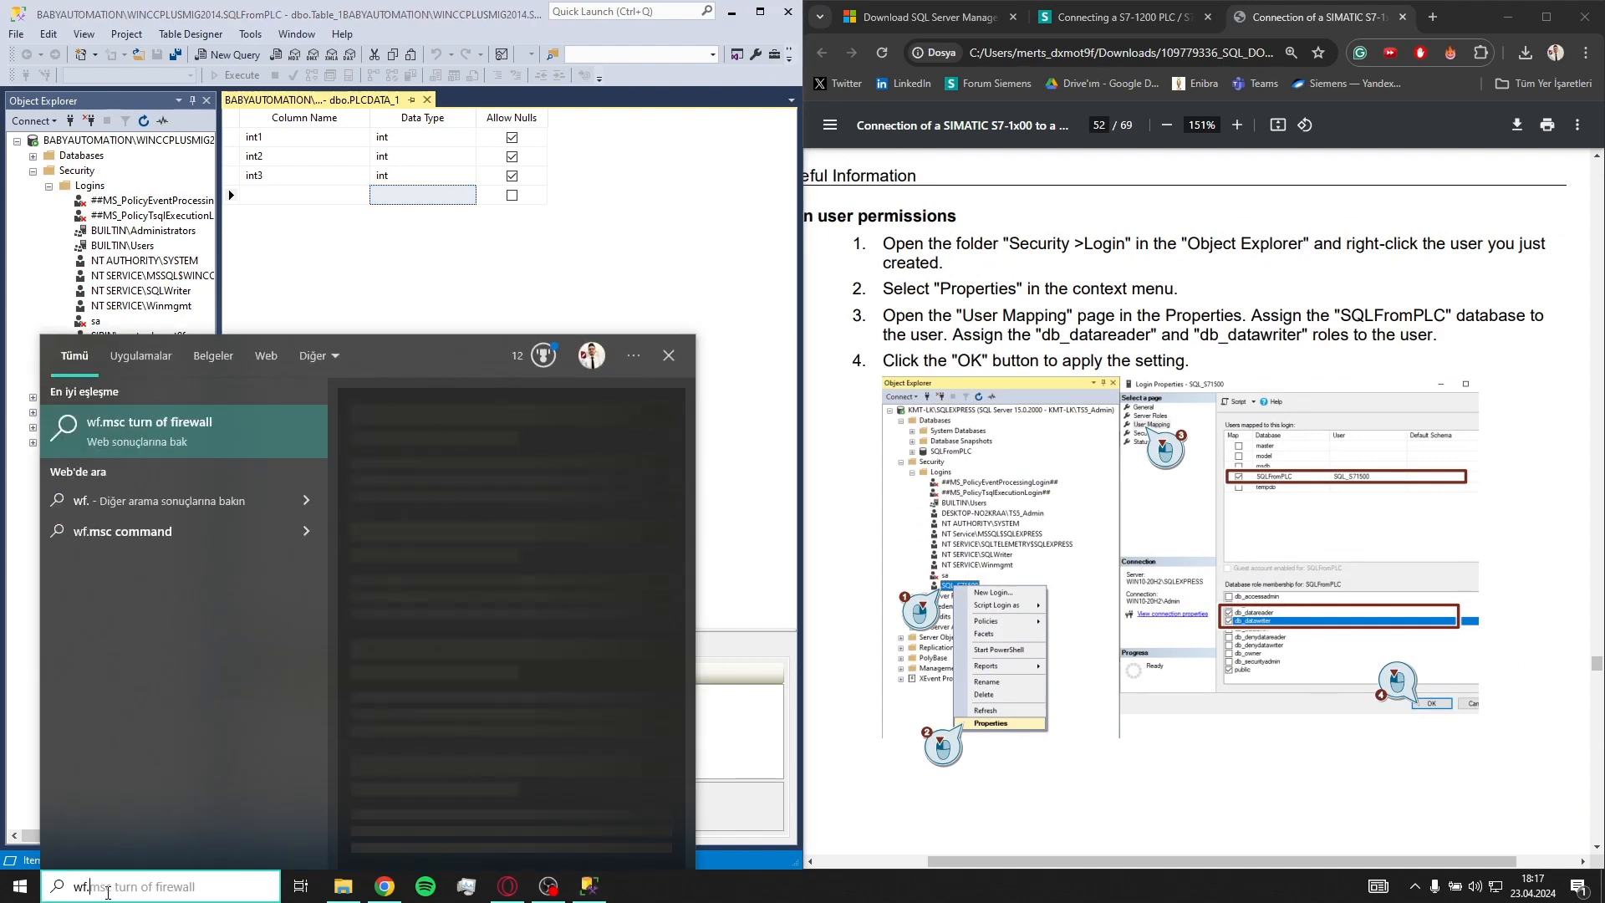
{"action": "type", "text": "msc"}
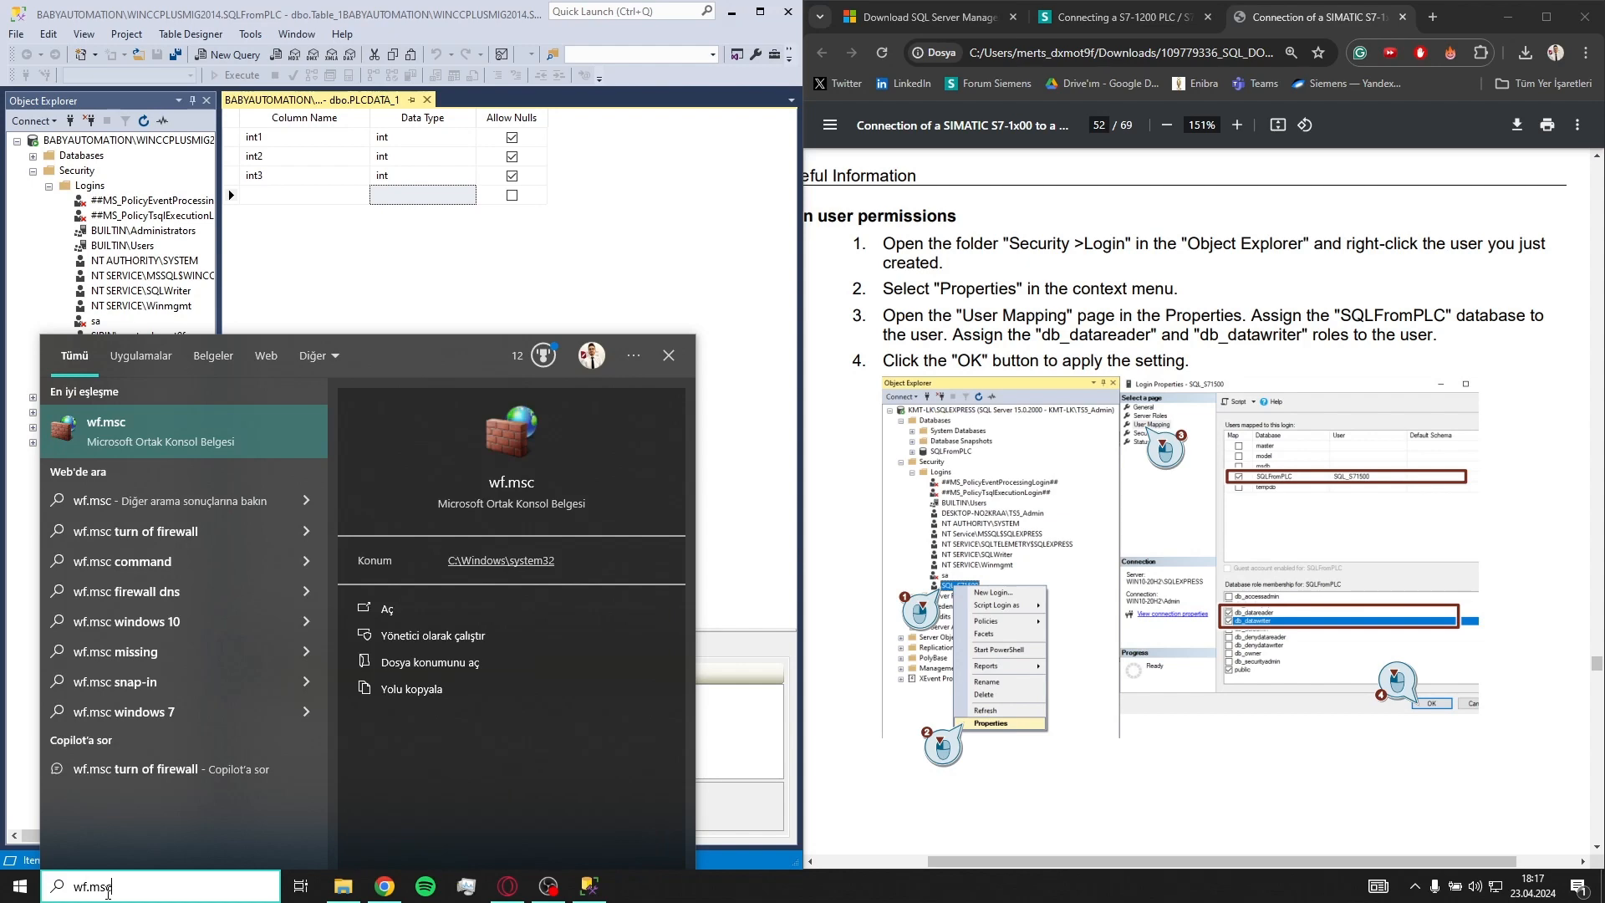
{"action": "key", "text": "Return"}
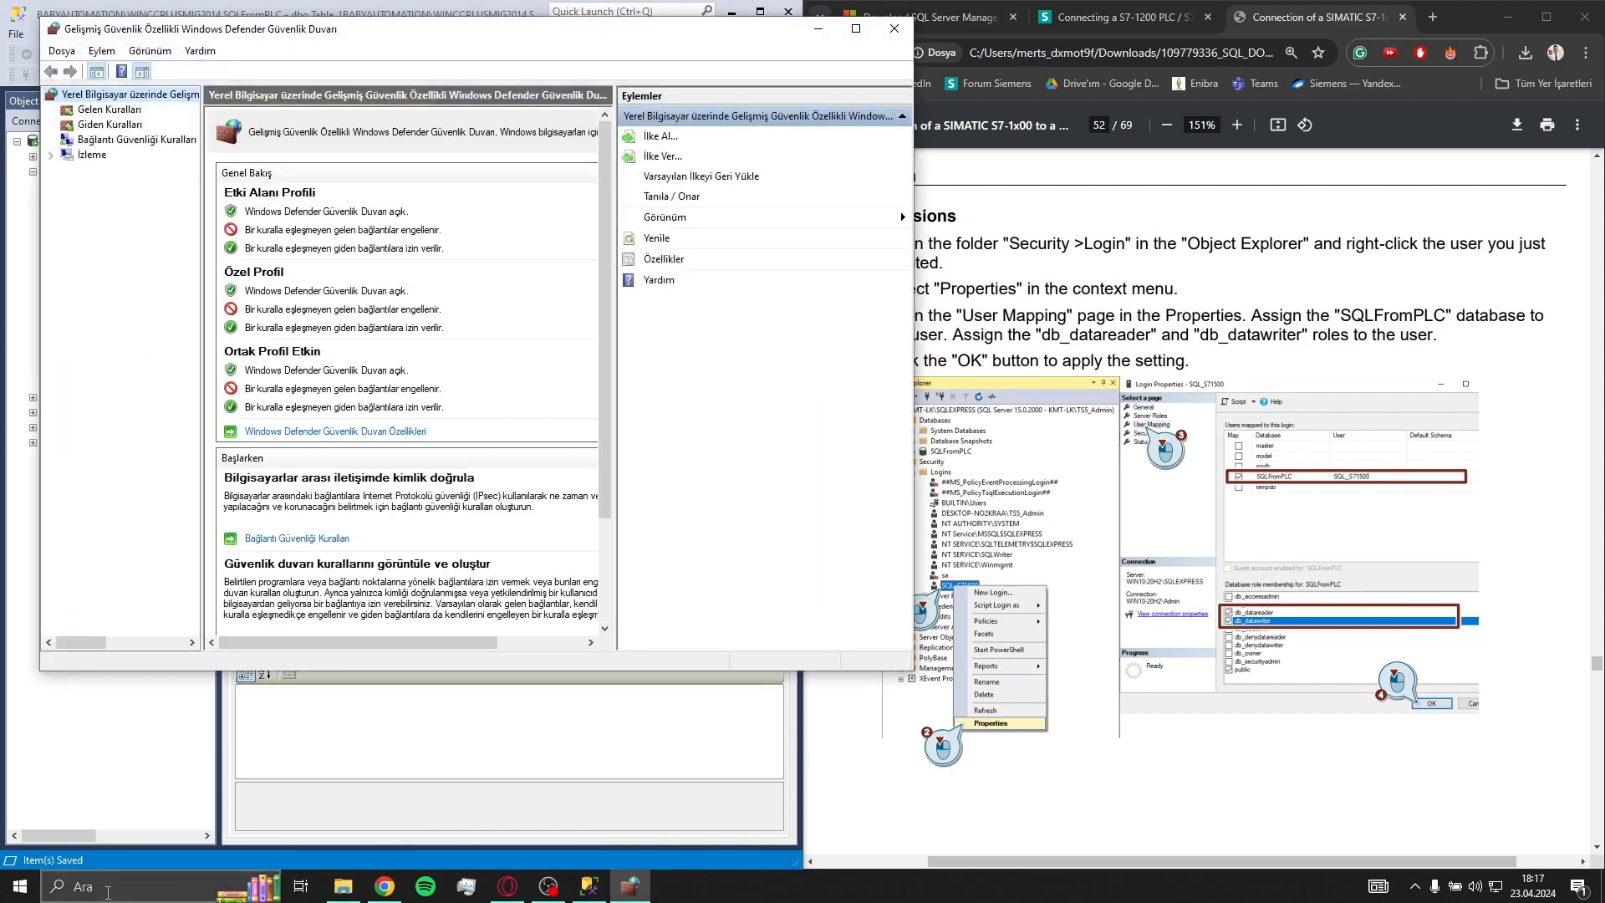
{"action": "left_click_drag", "start_coordinate": [295, 28], "coordinate": [494, 98]}
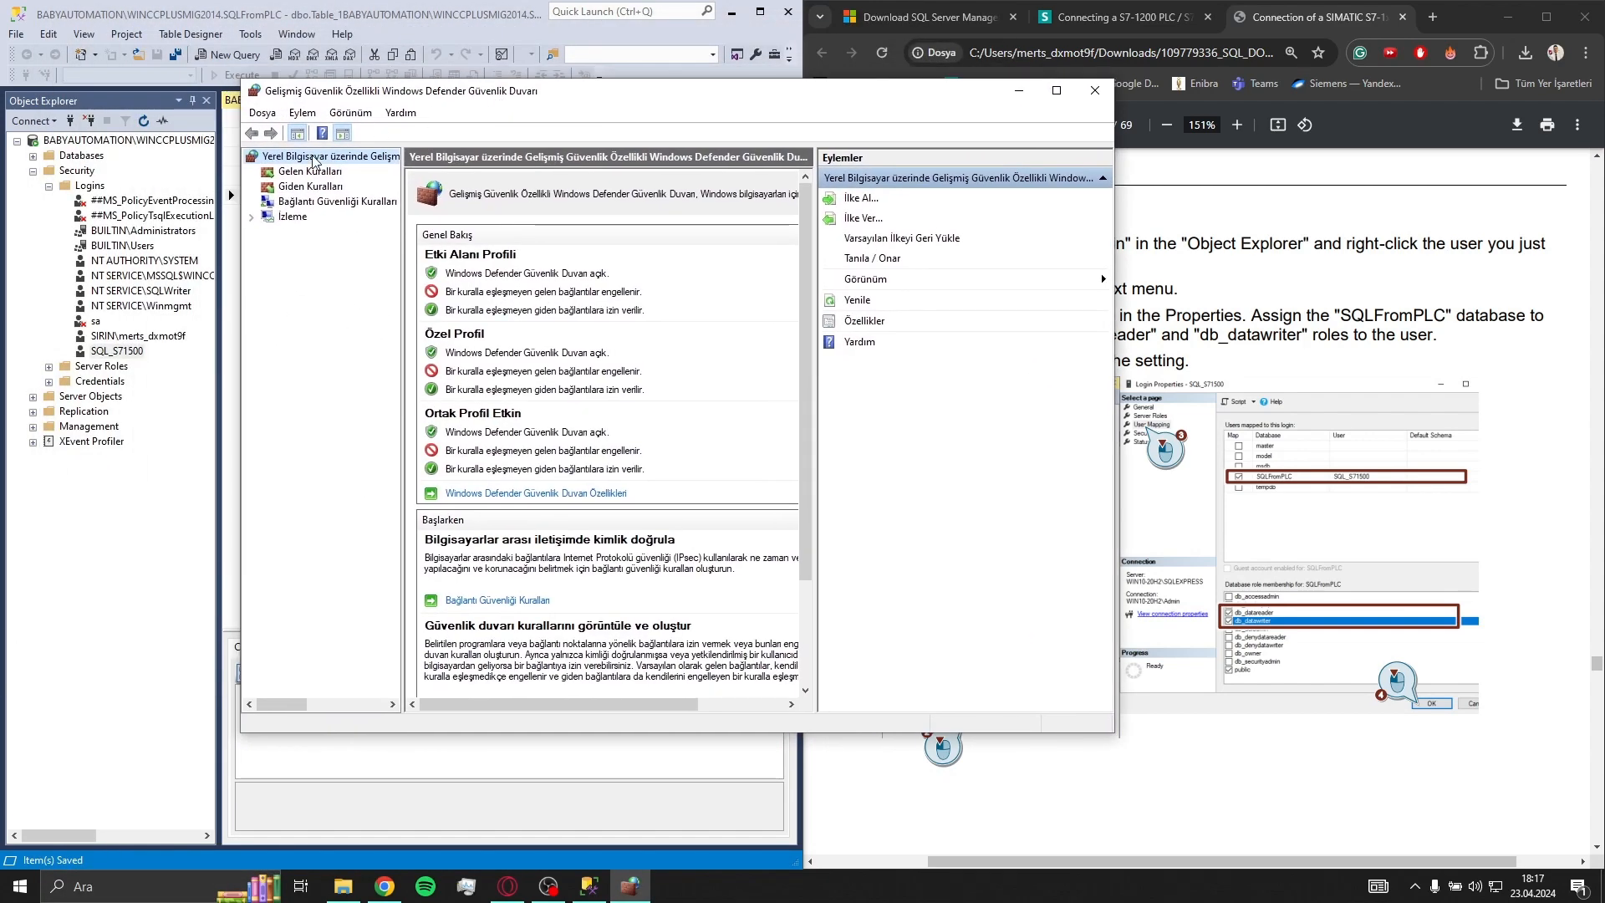
{"action": "left_click", "coordinate": [310, 171]}
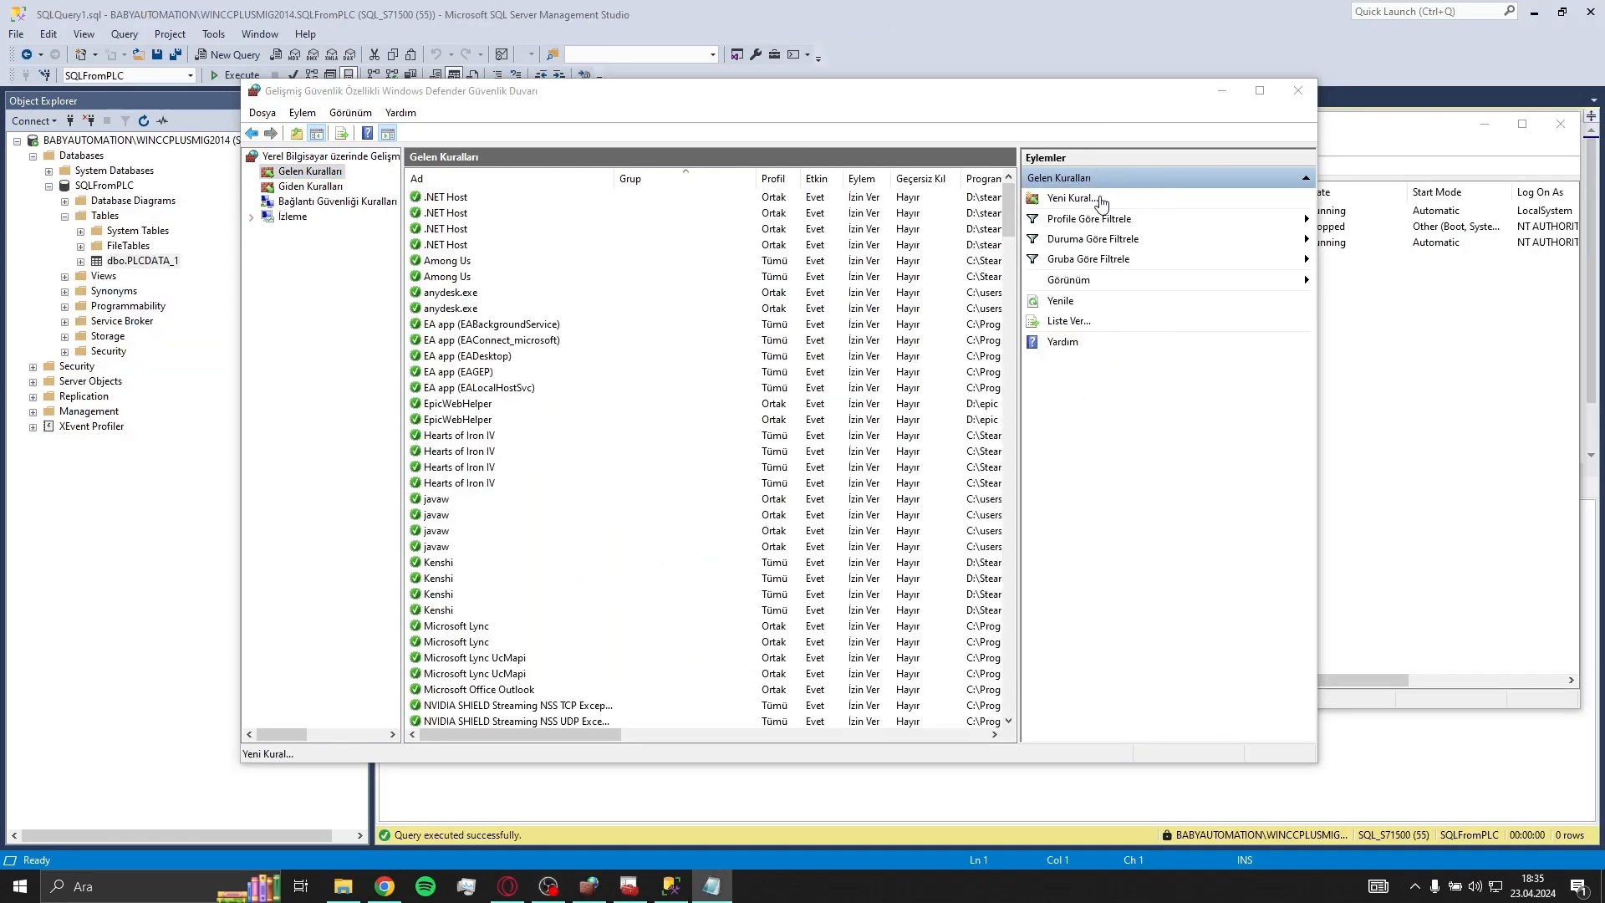
Start a new inbound port rule (Bağlantı noktası) for specific local TCP port 1433.
{"action": "left_click", "coordinate": [1100, 202]}
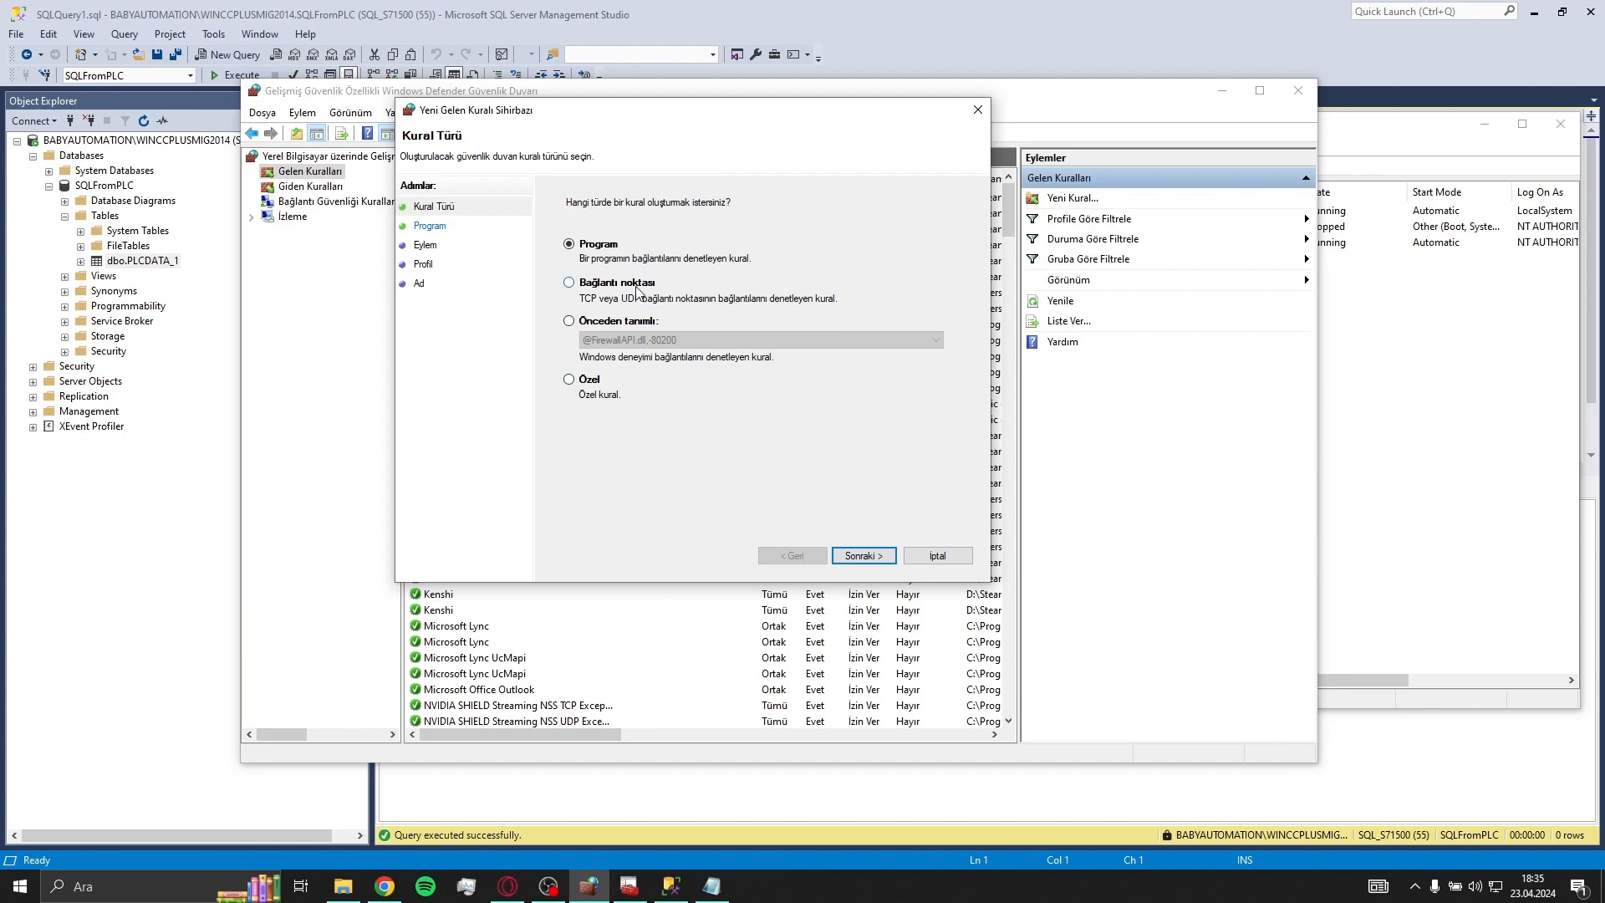
{"action": "left_click", "coordinate": [637, 284]}
{"action": "left_click", "coordinate": [852, 555]}
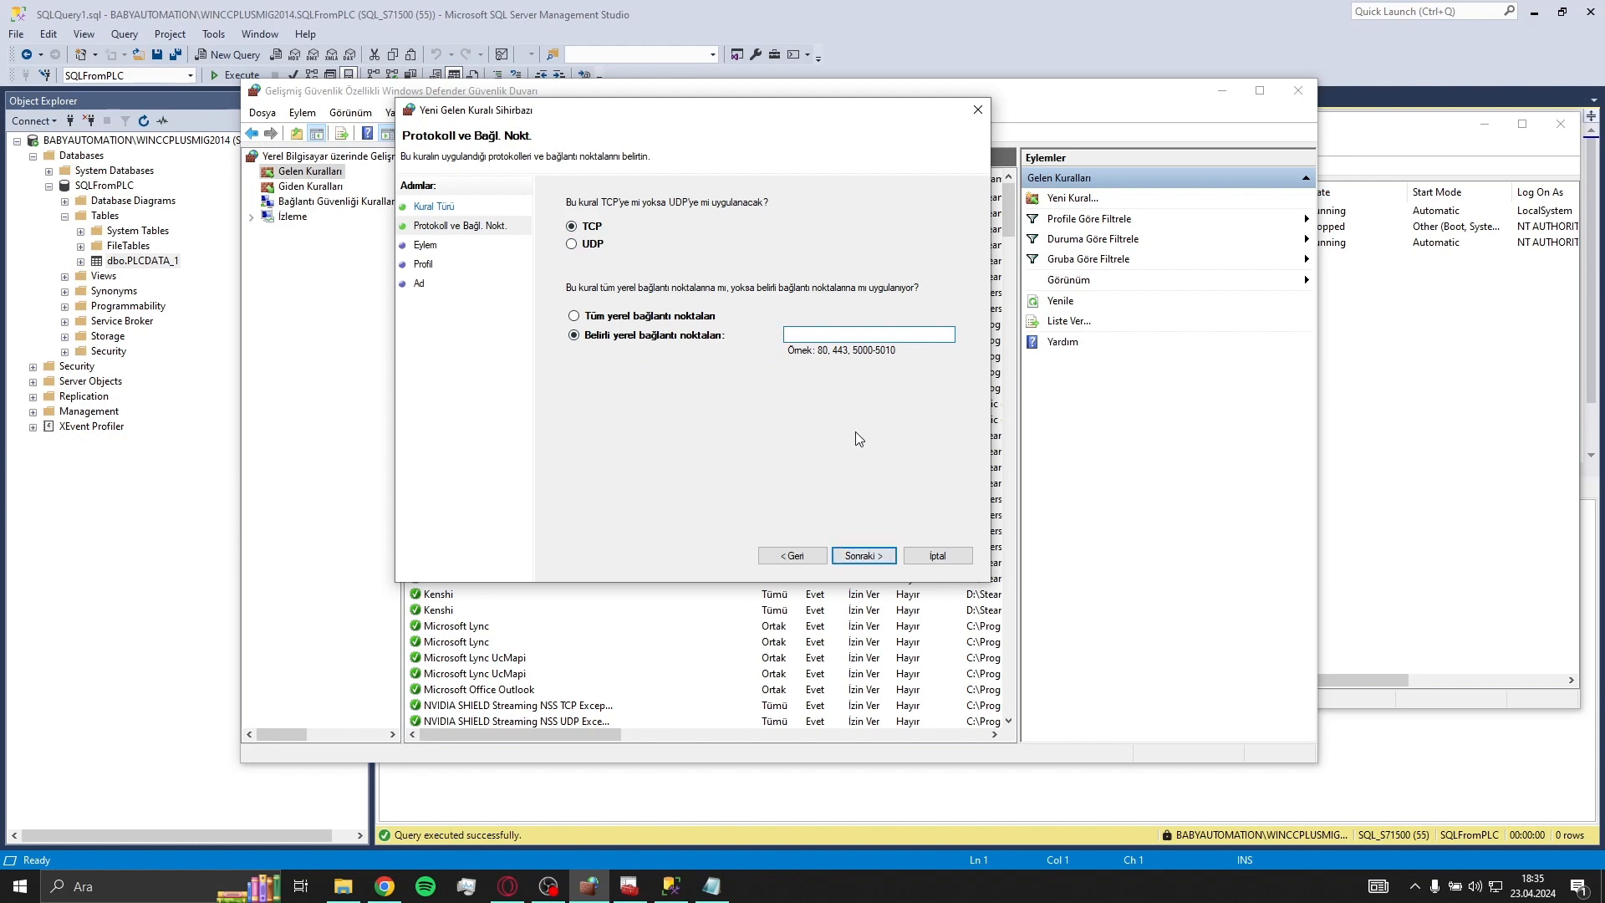
{"action": "type", "text": "1433"}
{"action": "left_click", "coordinate": [853, 560]}
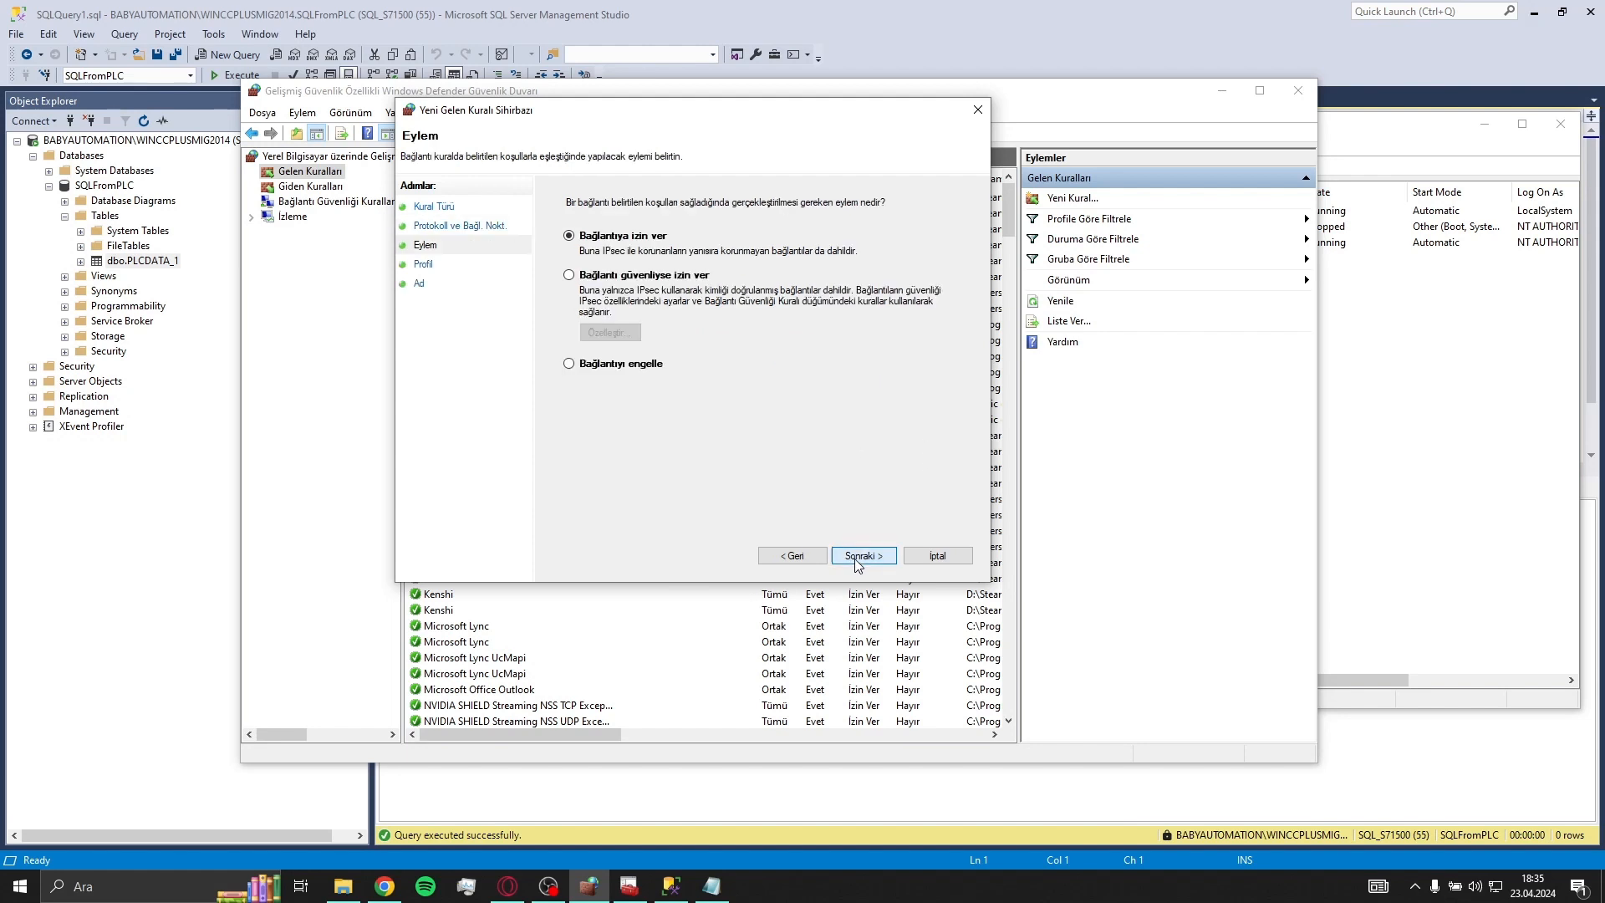
Allow the connection on the domain, private and public profiles, and finish the TCP rule under the name SQL1433.
{"action": "left_click", "coordinate": [857, 565]}
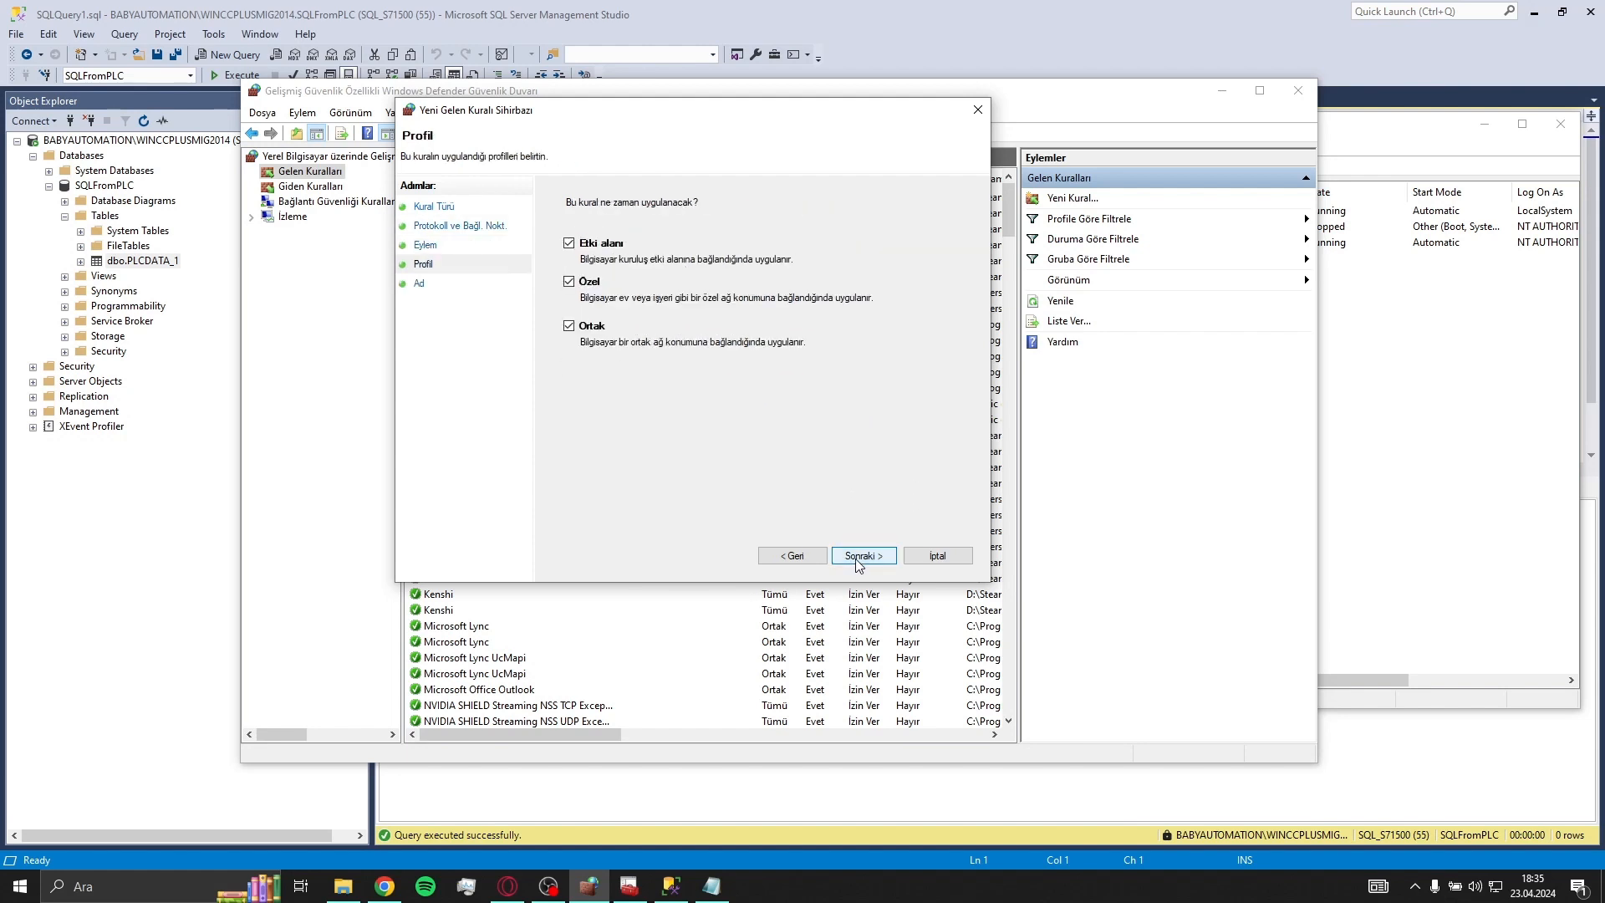
{"action": "left_click", "coordinate": [856, 557]}
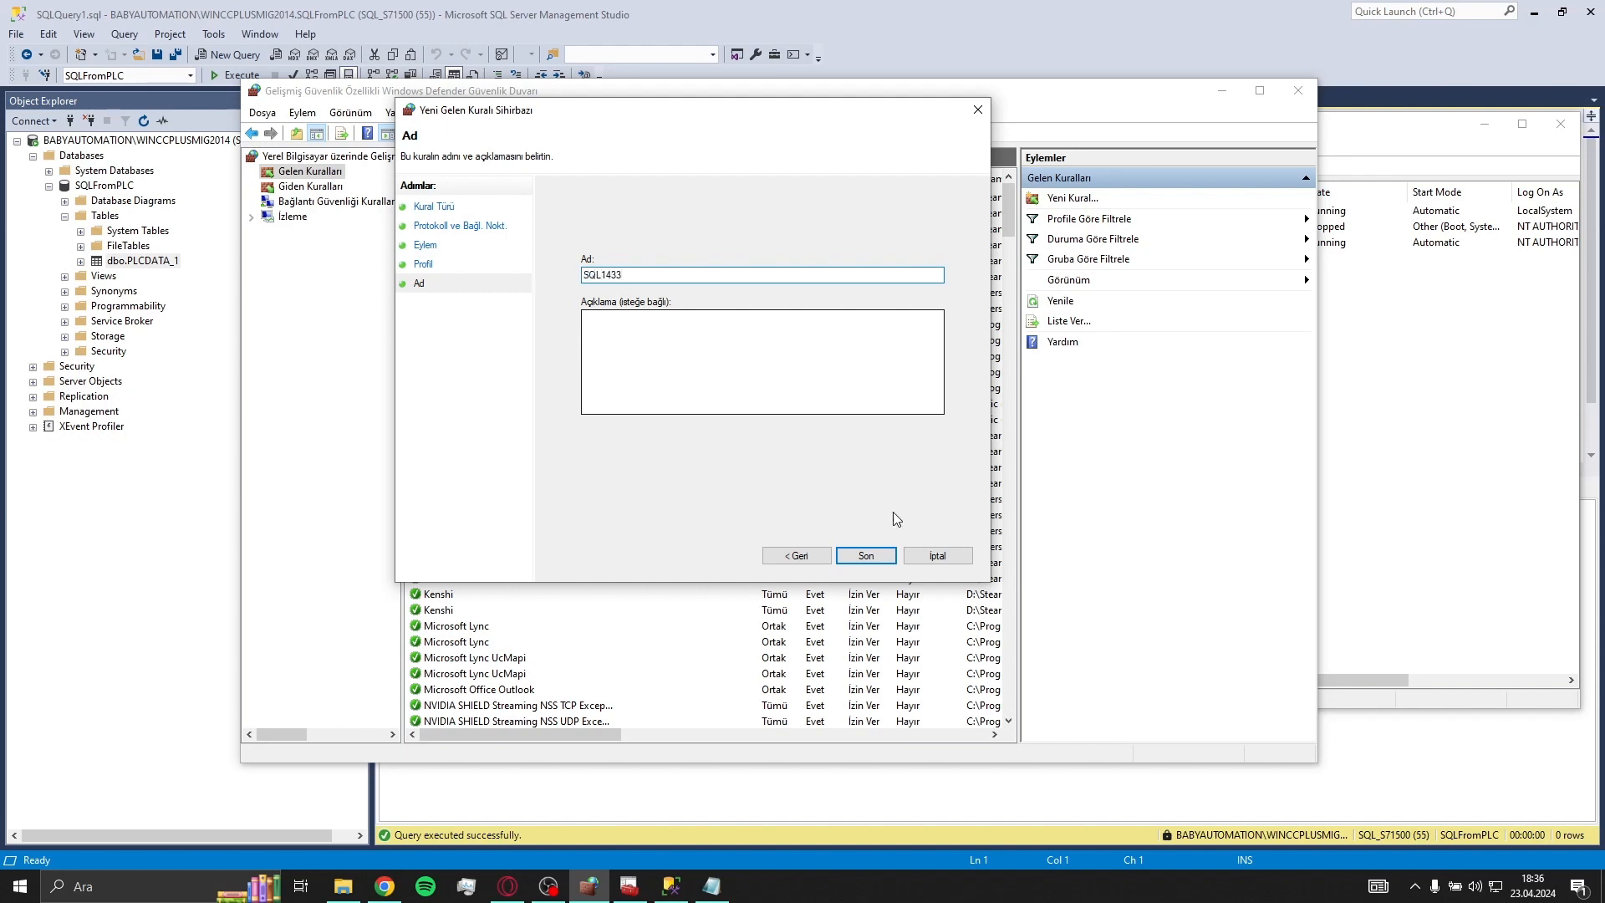
{"action": "left_click", "coordinate": [865, 555]}
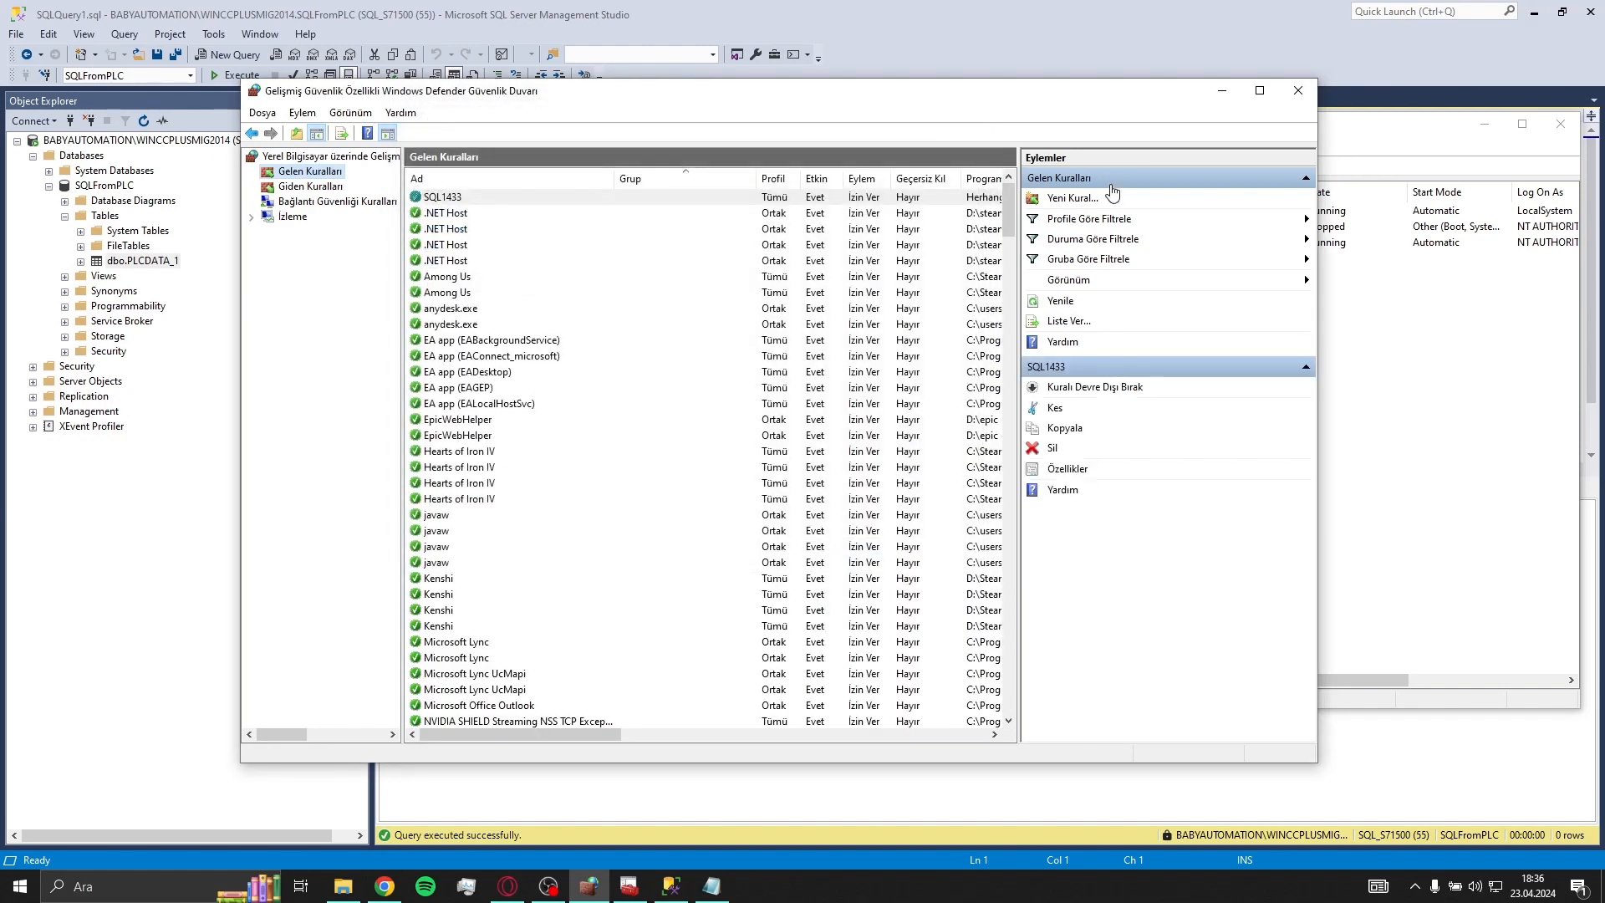
Start a second inbound port rule for specific local UDP port 1434.
{"action": "left_click", "coordinate": [1087, 203]}
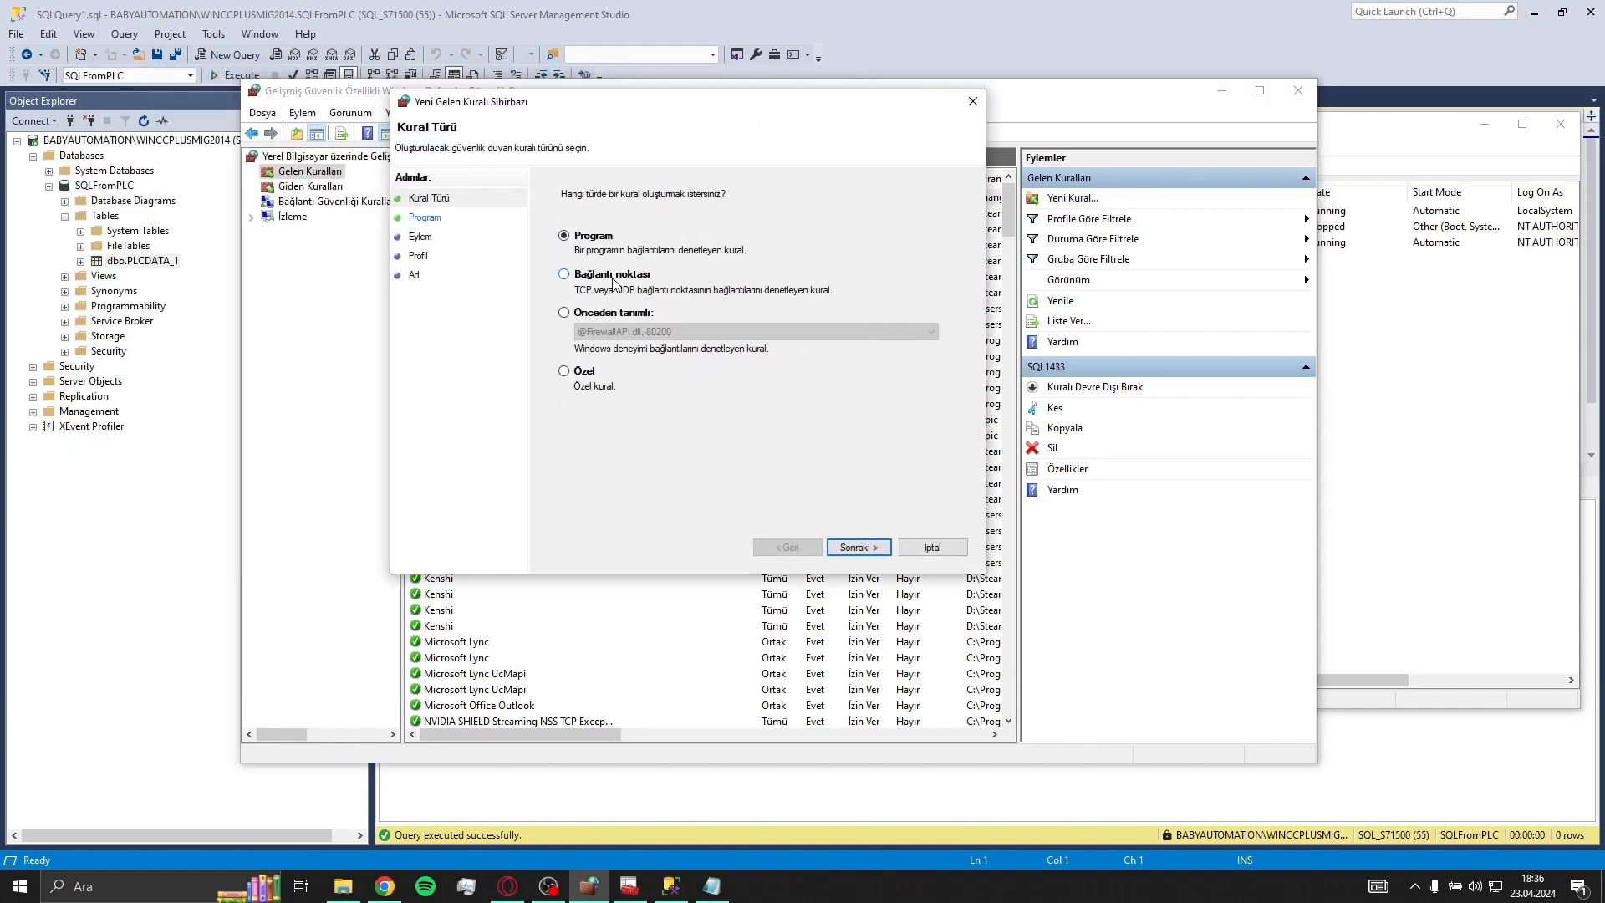
{"action": "left_click", "coordinate": [614, 278]}
{"action": "left_click", "coordinate": [858, 548]}
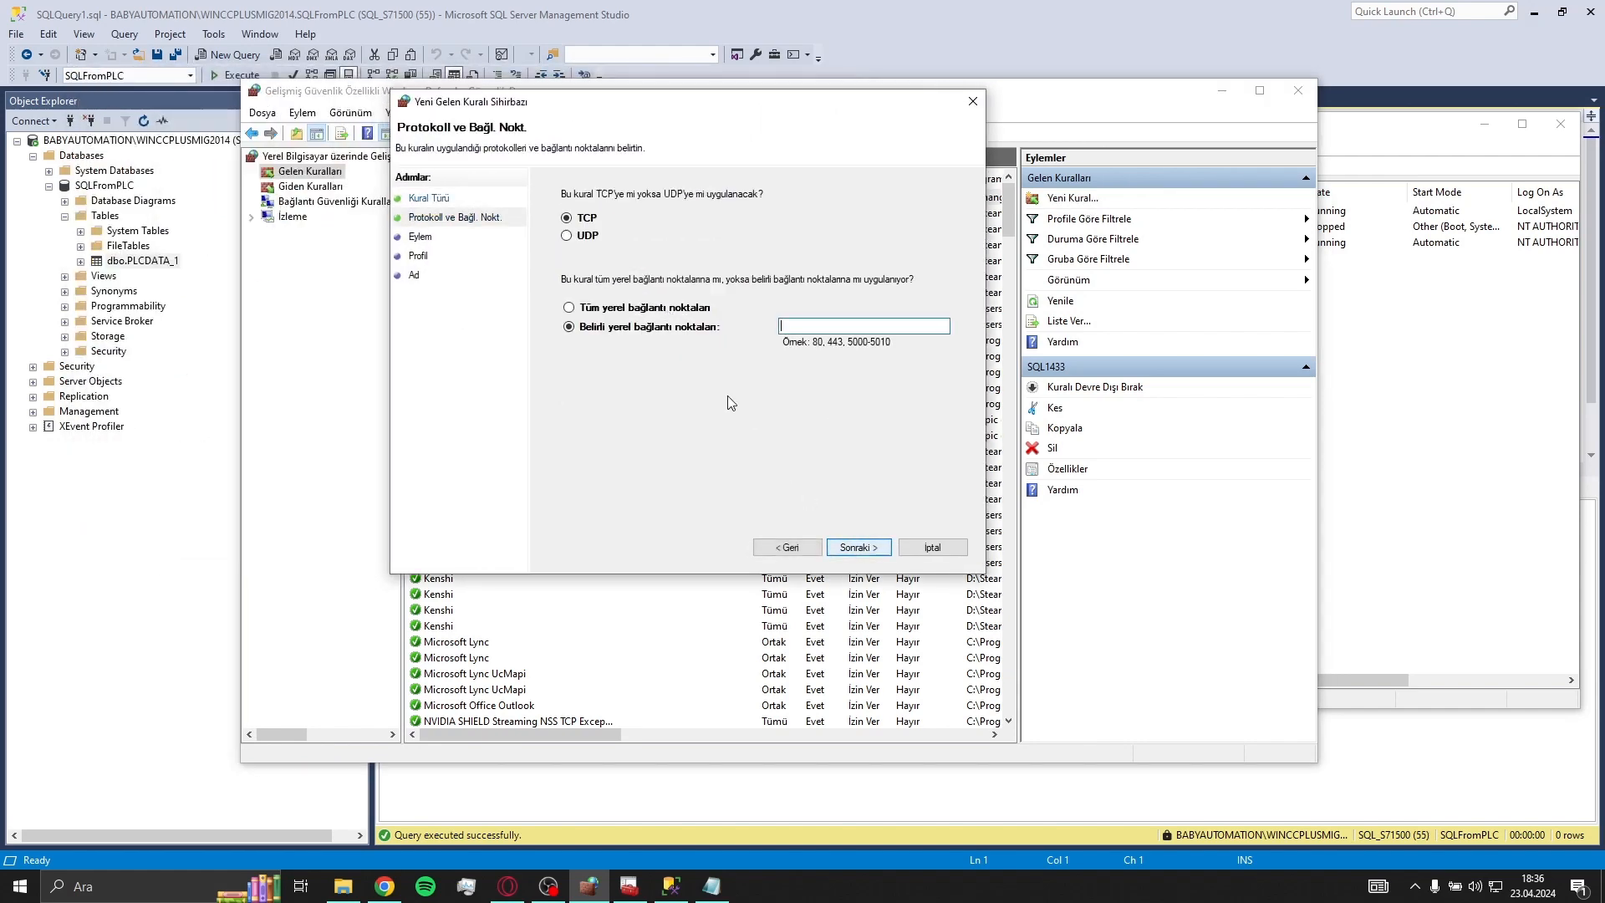
{"action": "left_click", "coordinate": [835, 325]}
{"action": "type", "text": "14"}
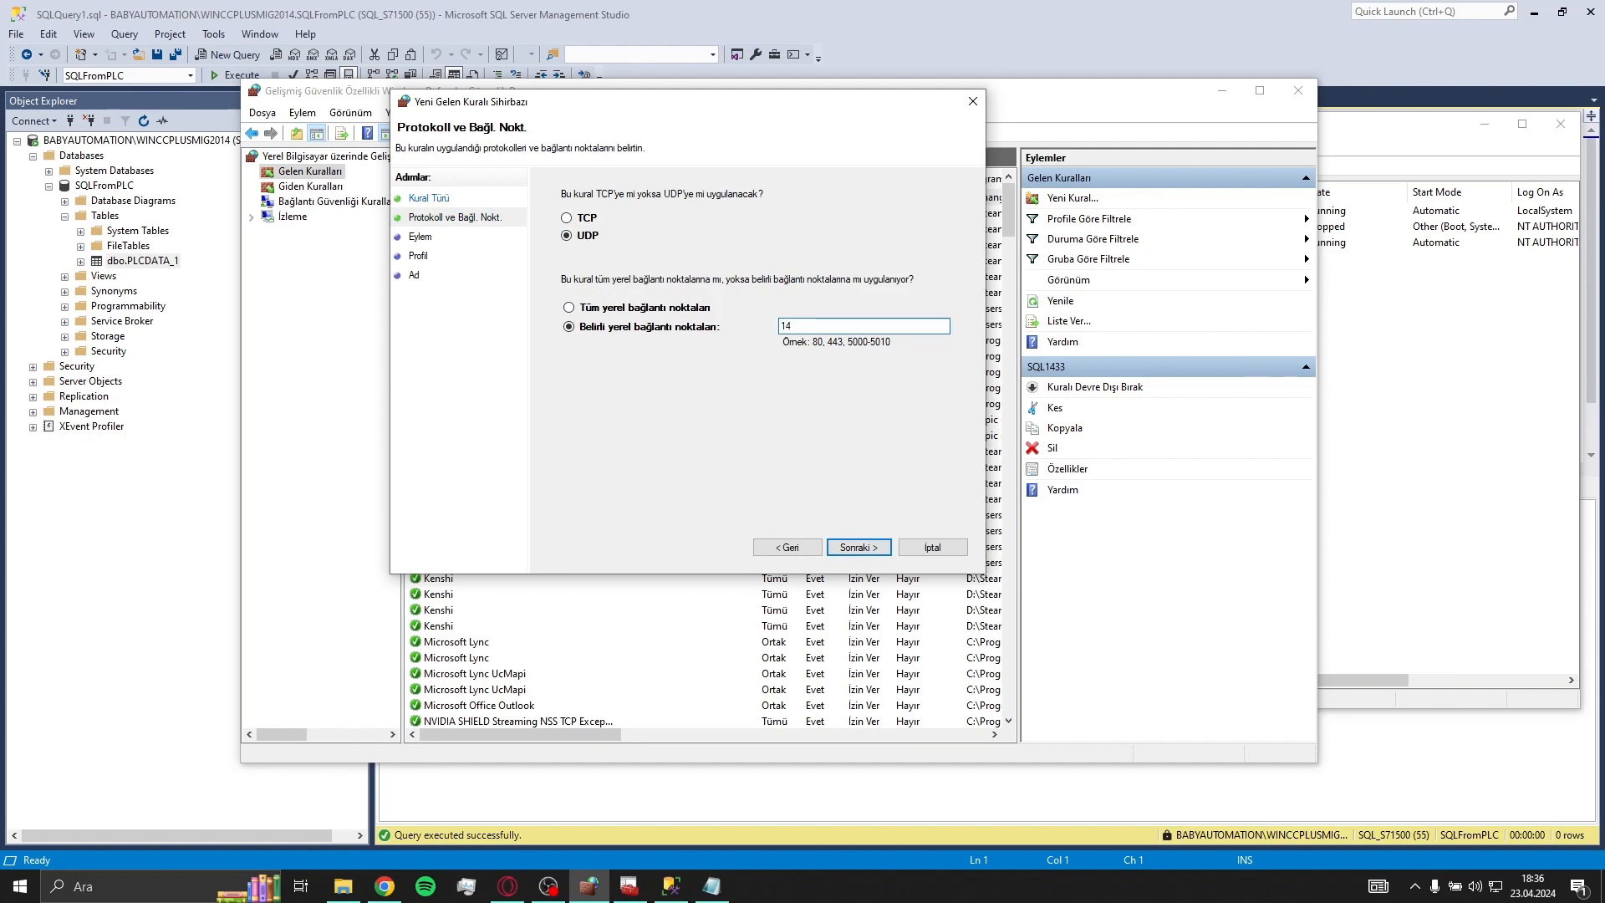
{"action": "type", "text": "34"}
{"action": "left_click", "coordinate": [861, 548]}
Allow the connection on all three profiles and finish the UDP rule under the name SQL1434.
{"action": "left_click", "coordinate": [858, 547]}
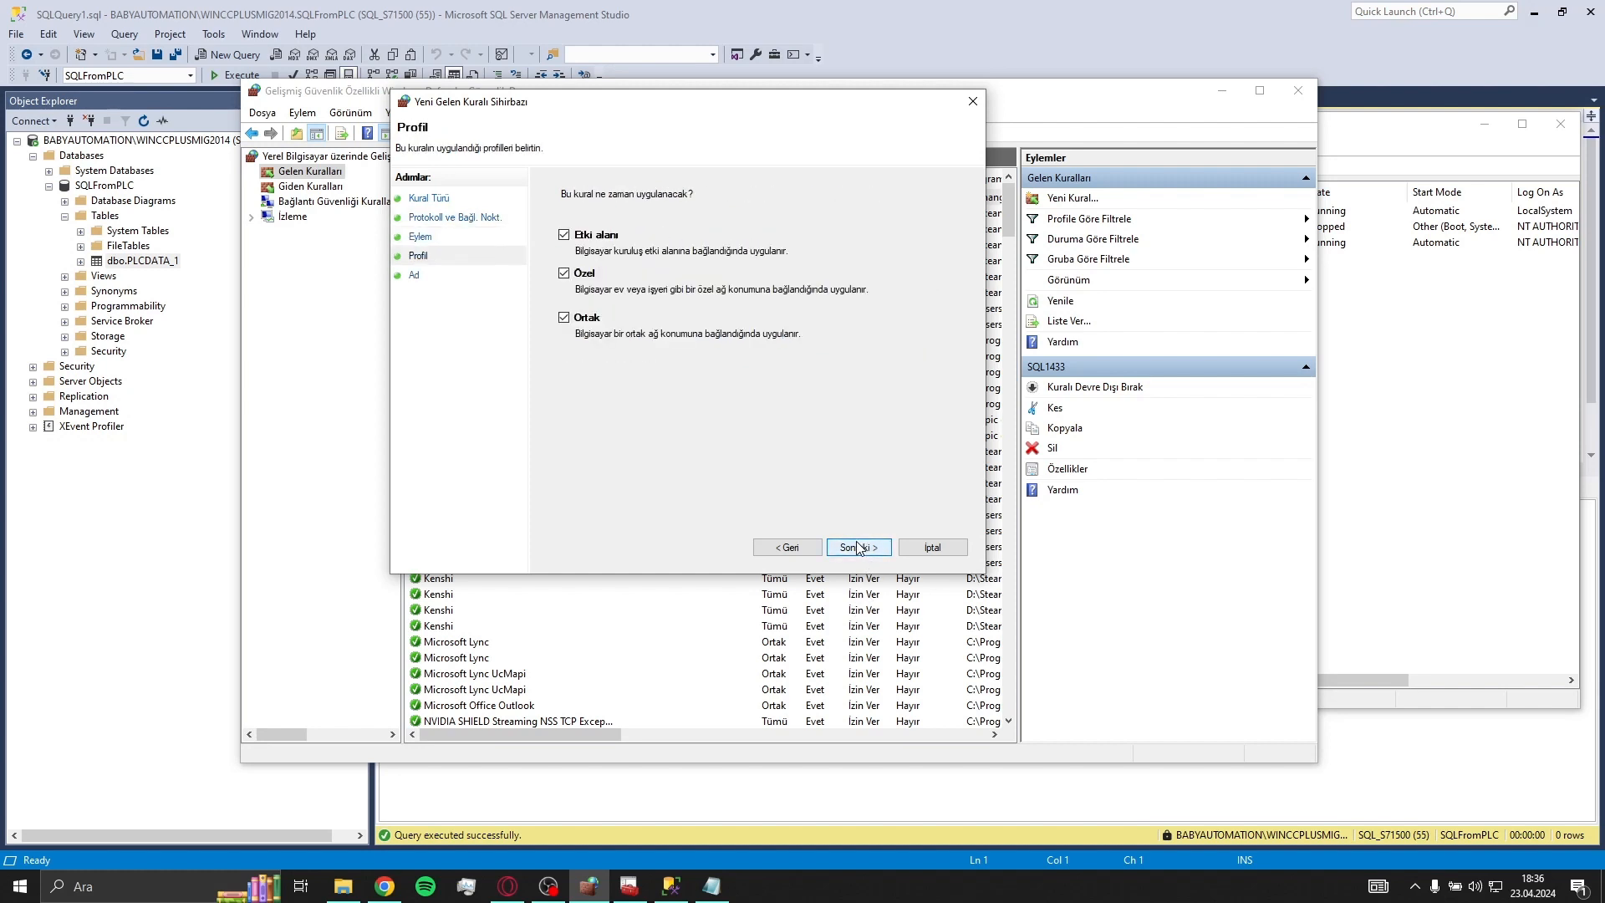
{"action": "left_click", "coordinate": [858, 547]}
{"action": "type", "text": "SQL1434"}
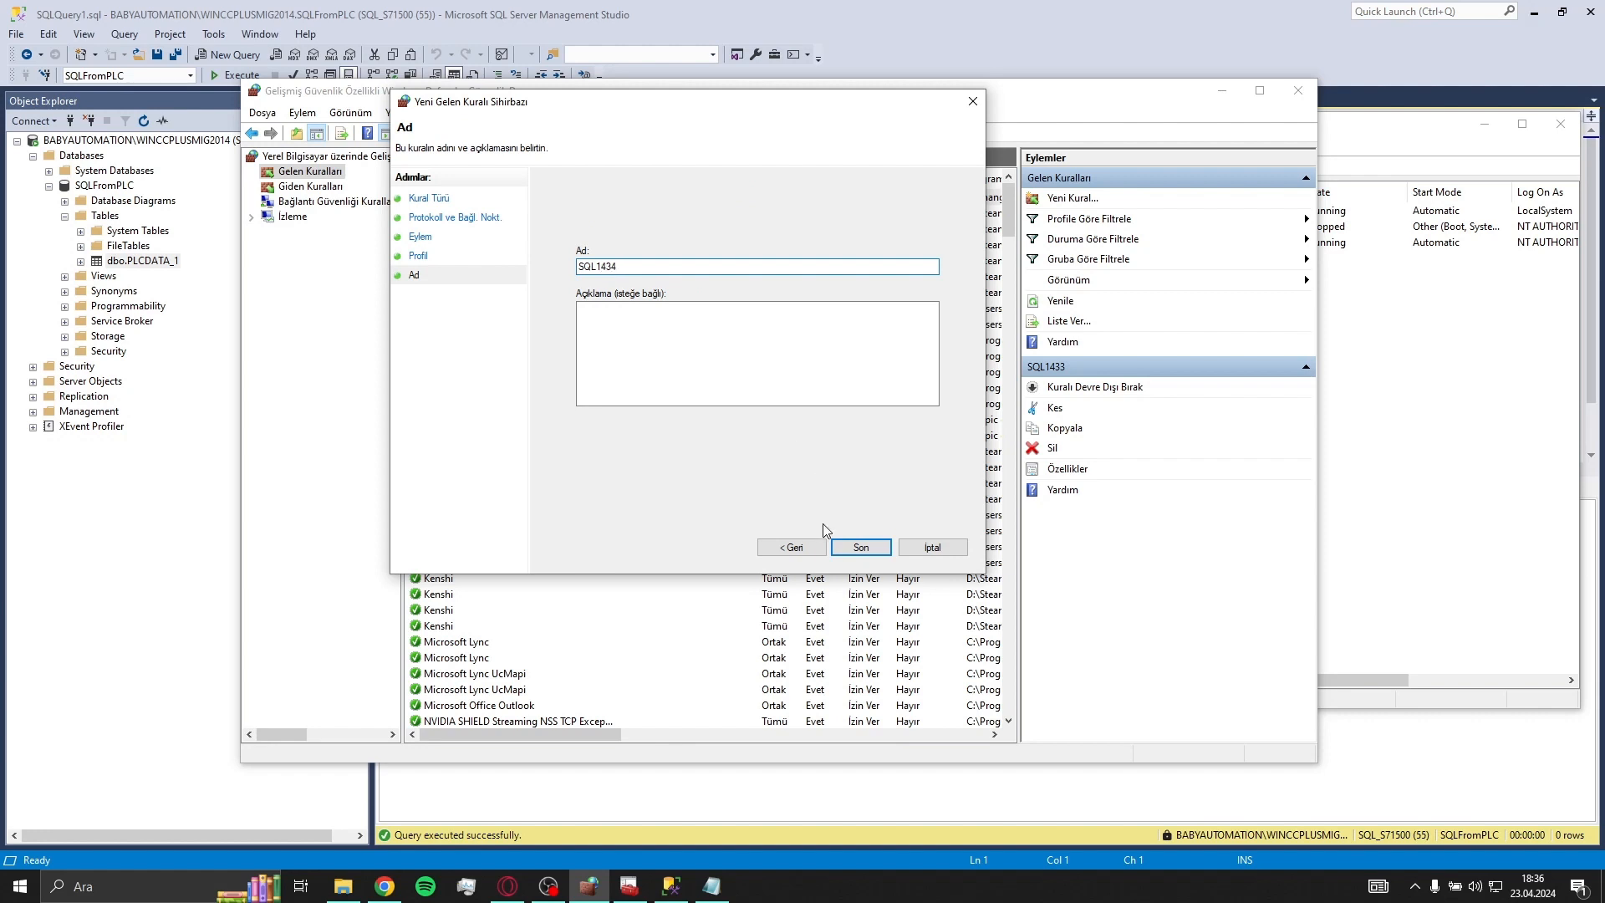
{"action": "left_click", "coordinate": [858, 548]}
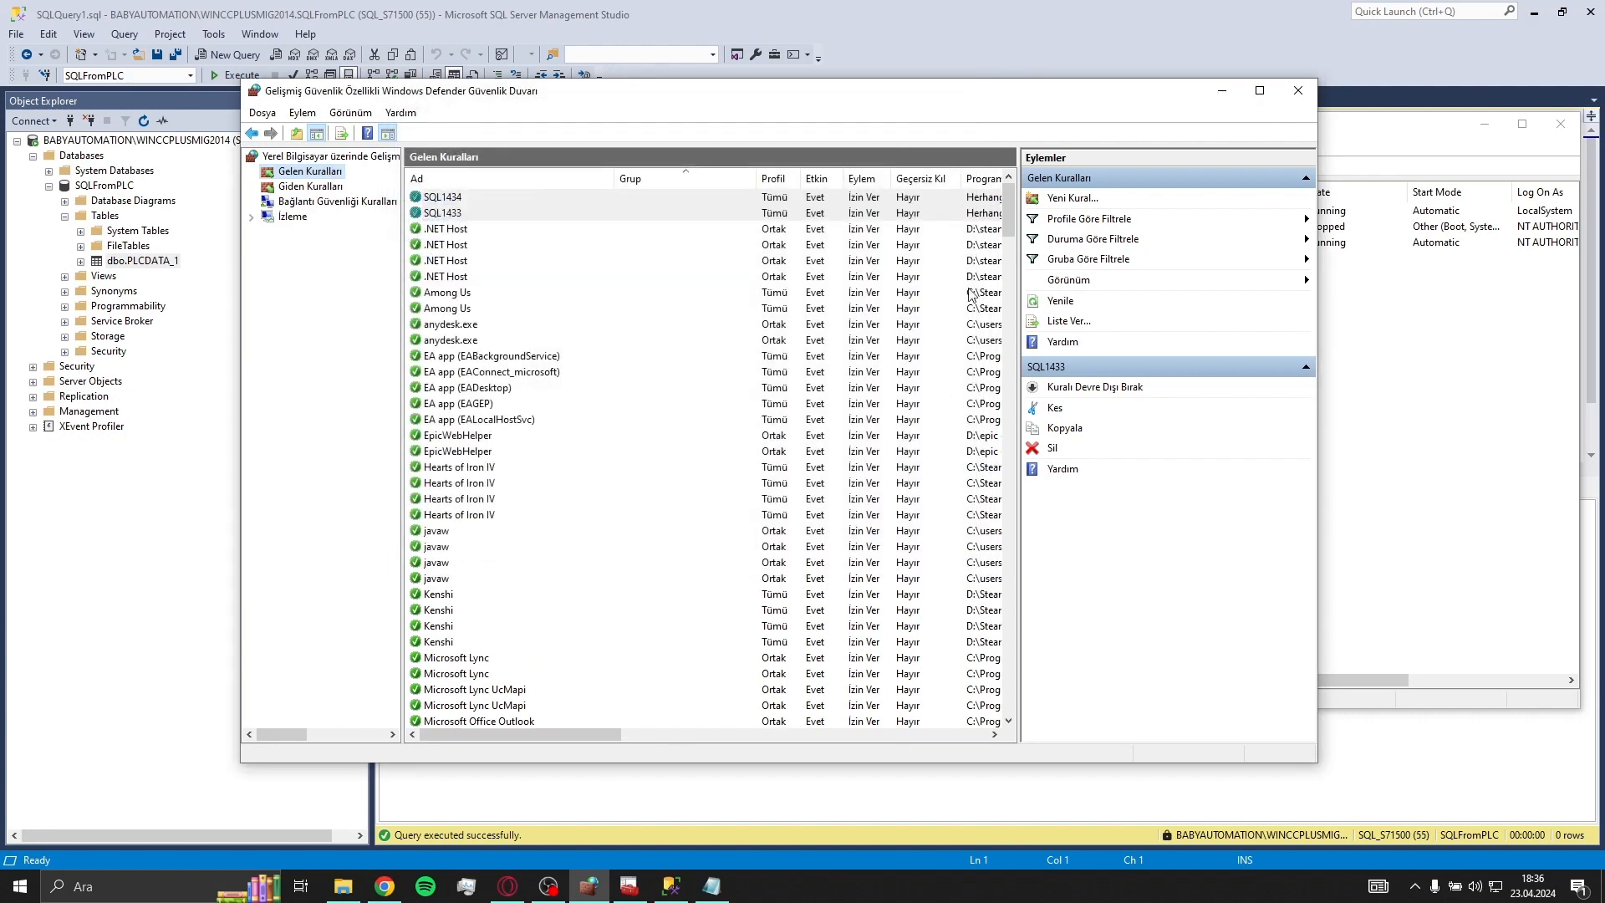
Start a third inbound rule of the custom type (Özel) and proceed to its program settings.
{"action": "left_click", "coordinate": [1073, 199]}
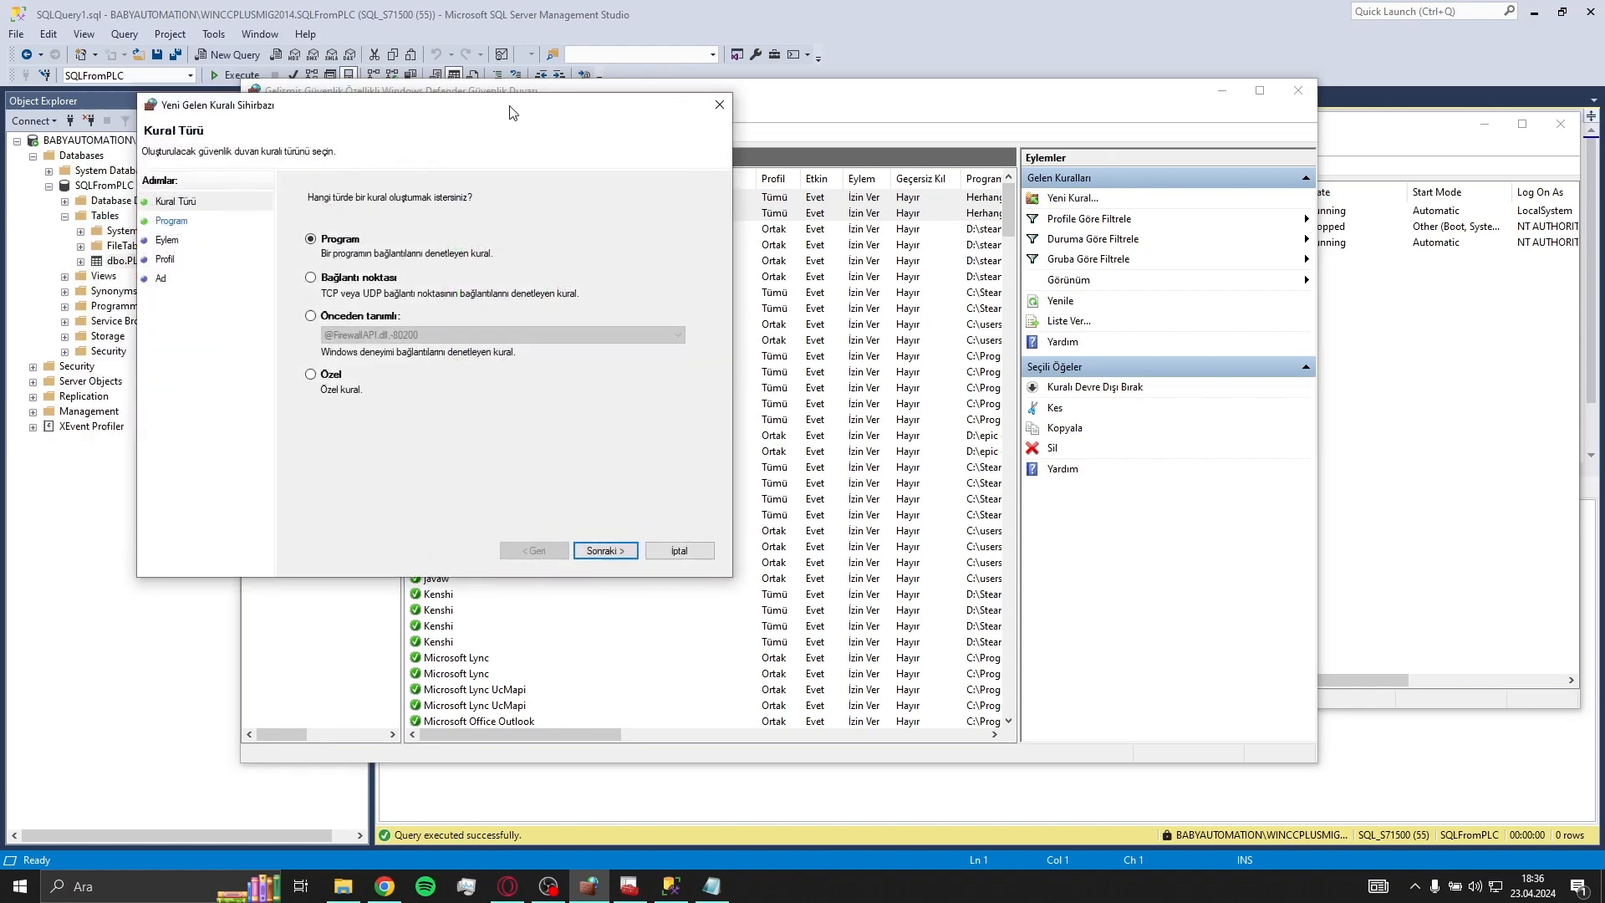
{"action": "left_click_drag", "start_coordinate": [513, 112], "coordinate": [760, 136]}
{"action": "left_click", "coordinate": [588, 399]}
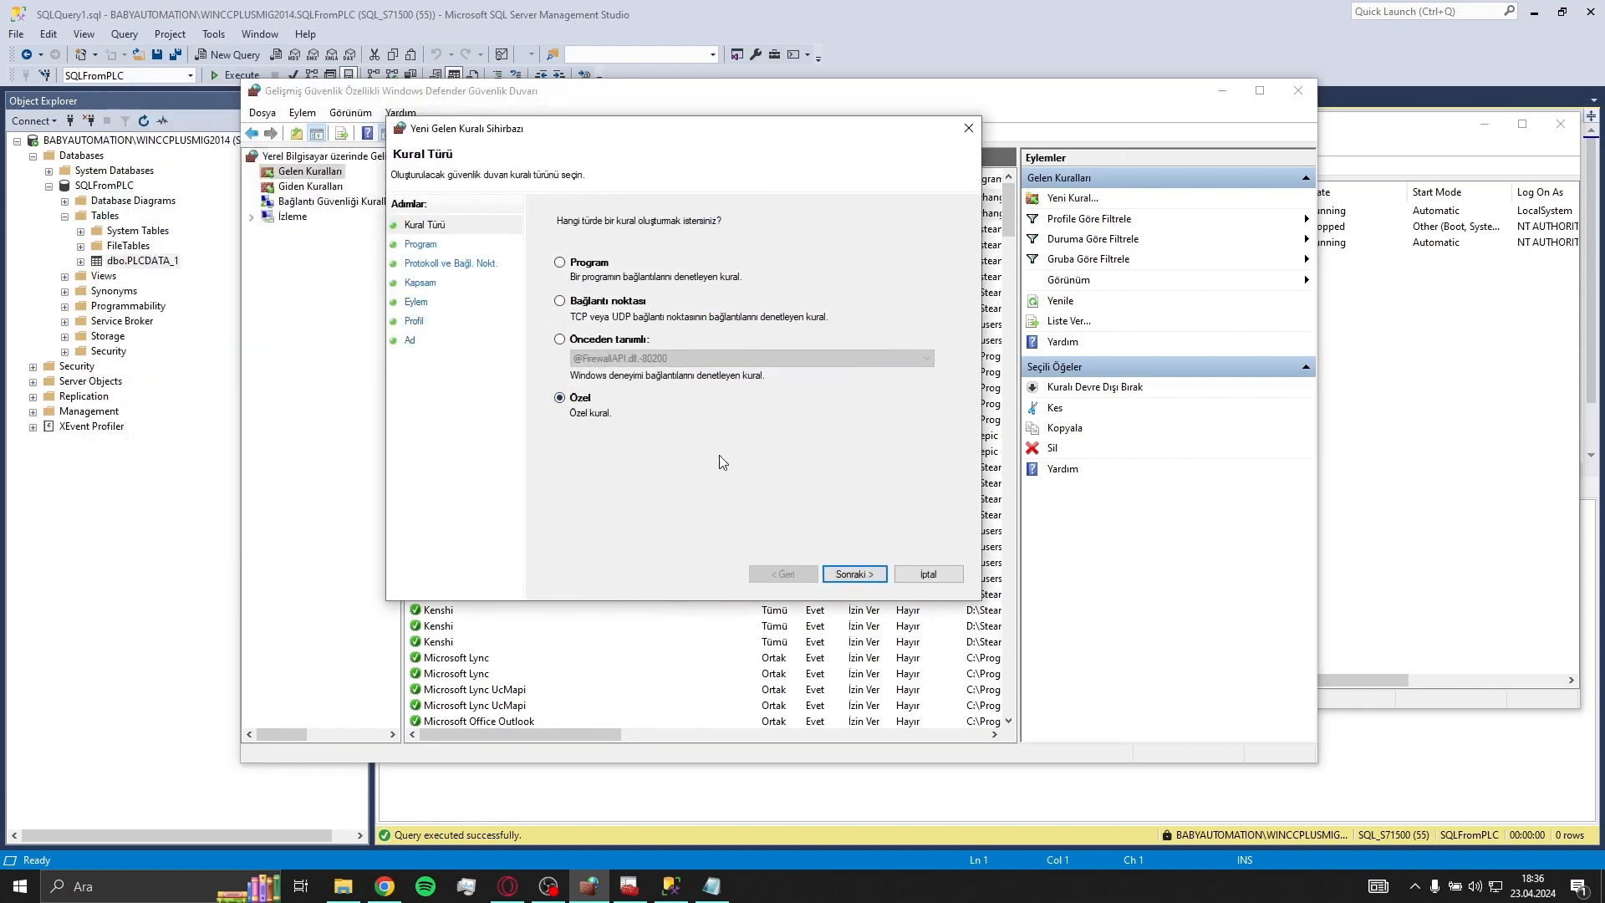
{"action": "left_click", "coordinate": [844, 574]}
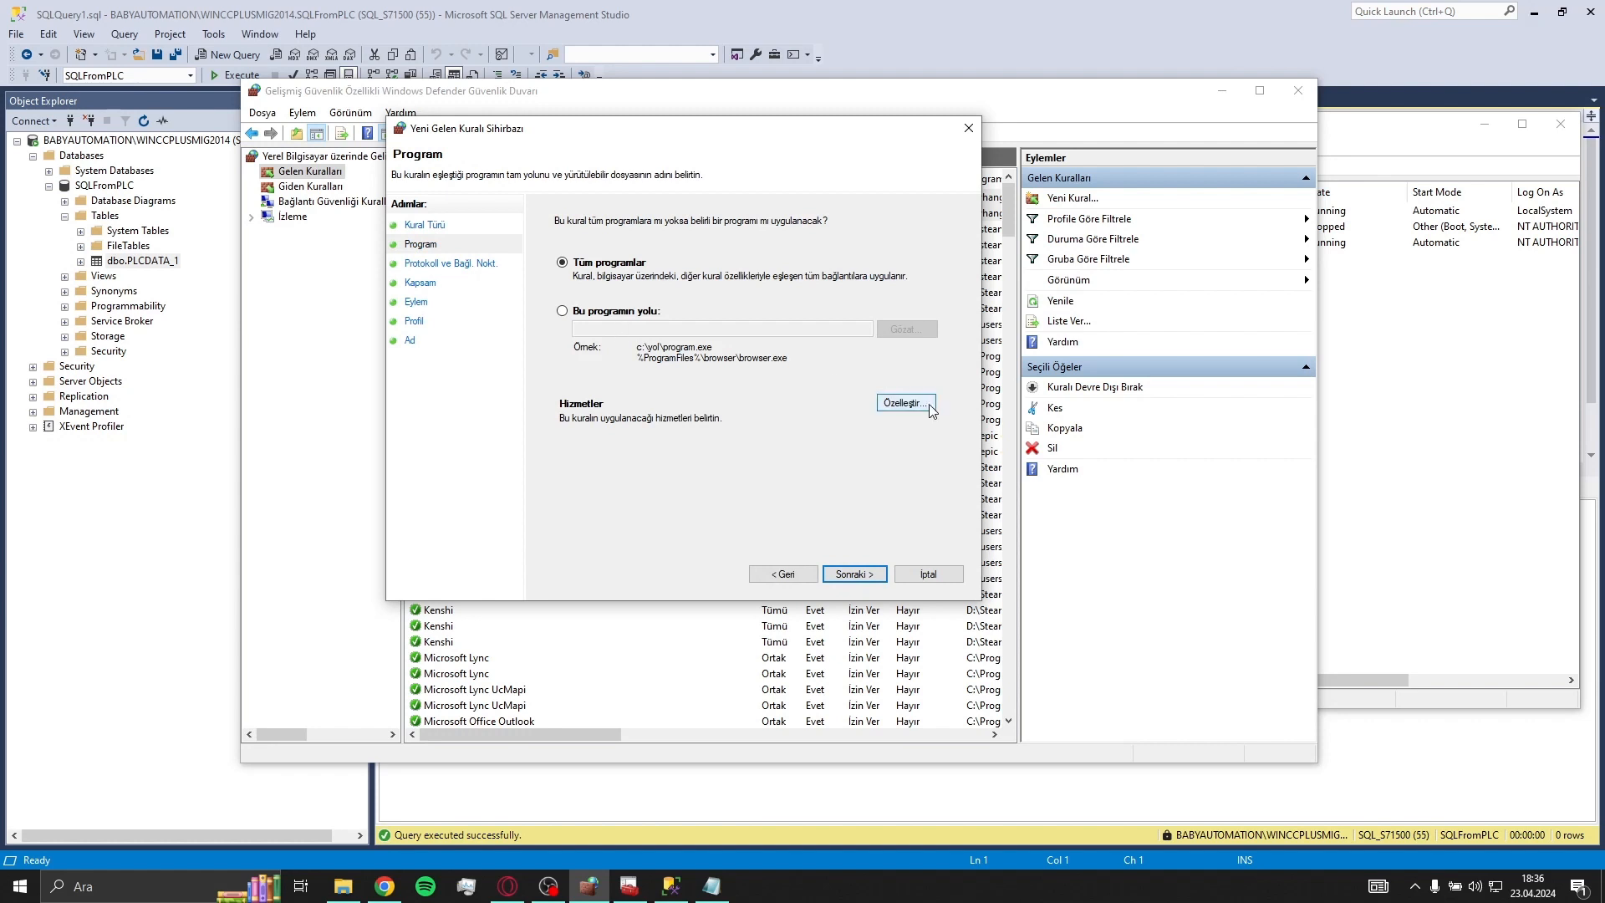
Customize the rule's service settings to apply to one service and choose SQL Server (WINCCPLUSMIG2014).
{"action": "left_click", "coordinate": [905, 404]}
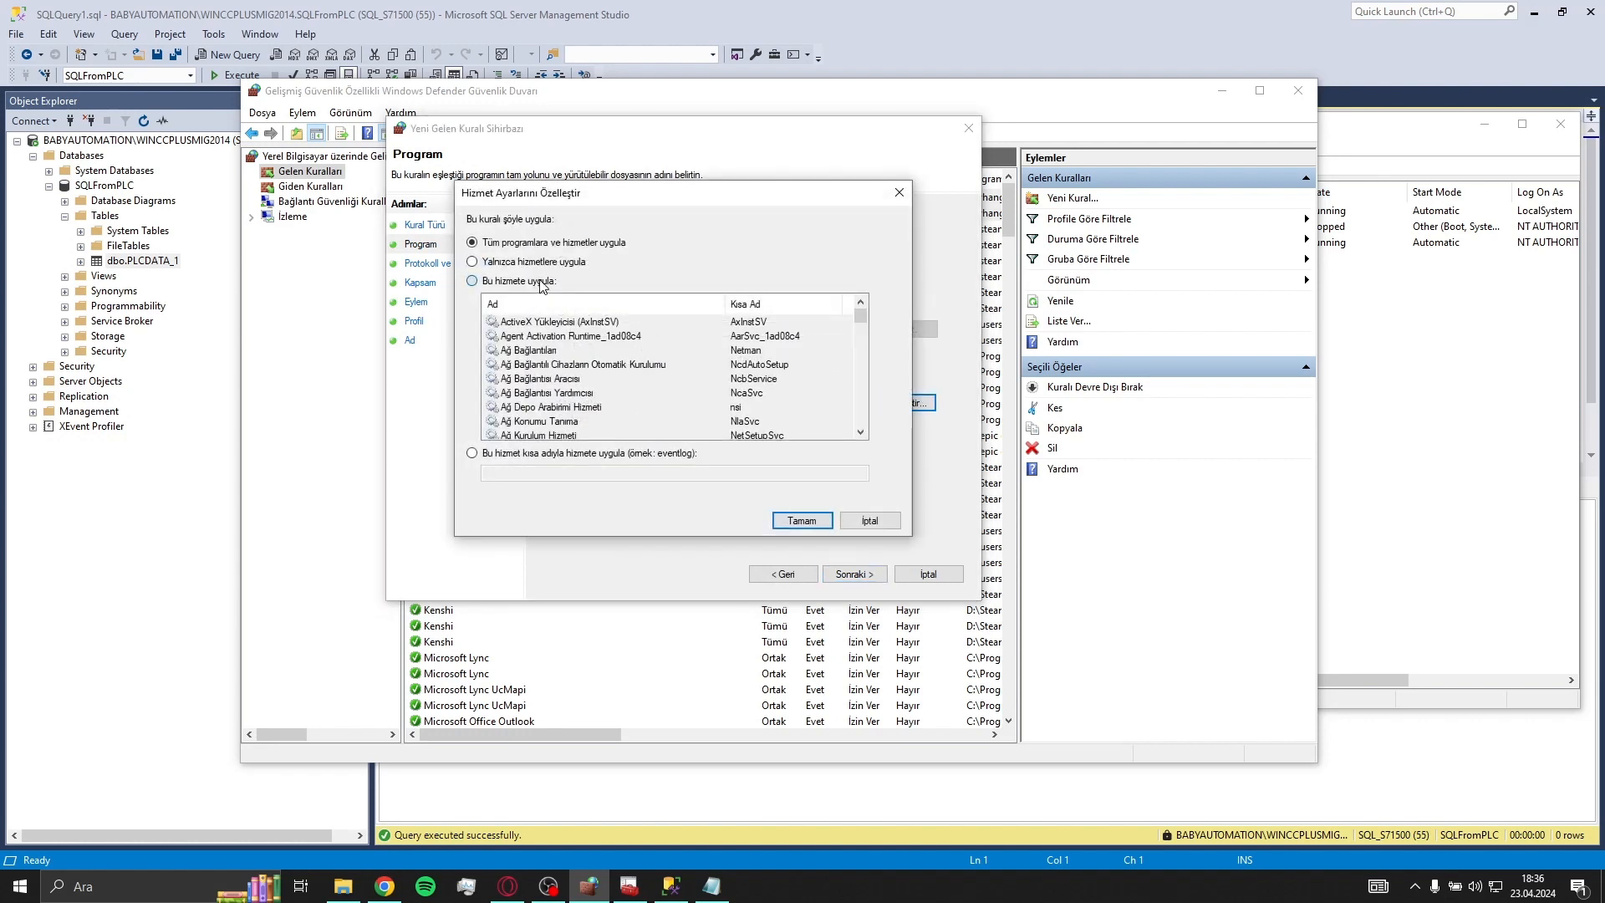
{"action": "left_click", "coordinate": [540, 282]}
{"action": "left_click", "coordinate": [647, 381]}
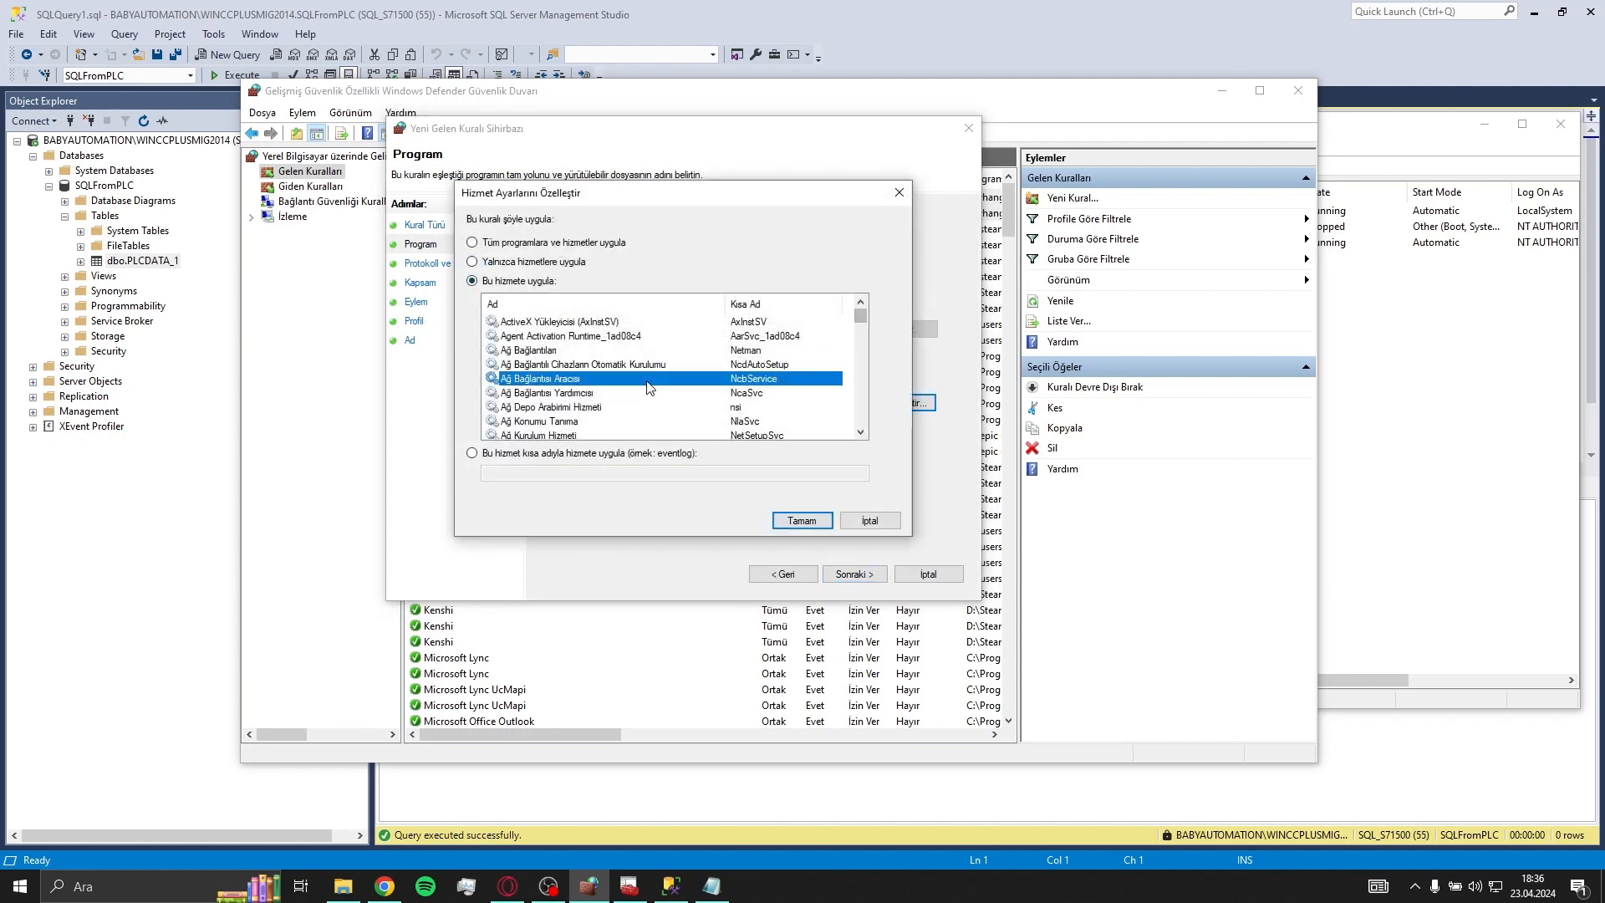
{"action": "key", "text": "s"}
{"action": "key", "text": "Down"}
{"action": "key", "text": "Down"}
{"action": "key", "text": "Down"}
{"action": "key", "text": "Down"}
{"action": "key", "text": "Down"}
{"action": "key", "text": "Down"}
{"action": "key", "text": "Down"}
{"action": "key", "text": "Down"}
{"action": "key", "text": "Down"}
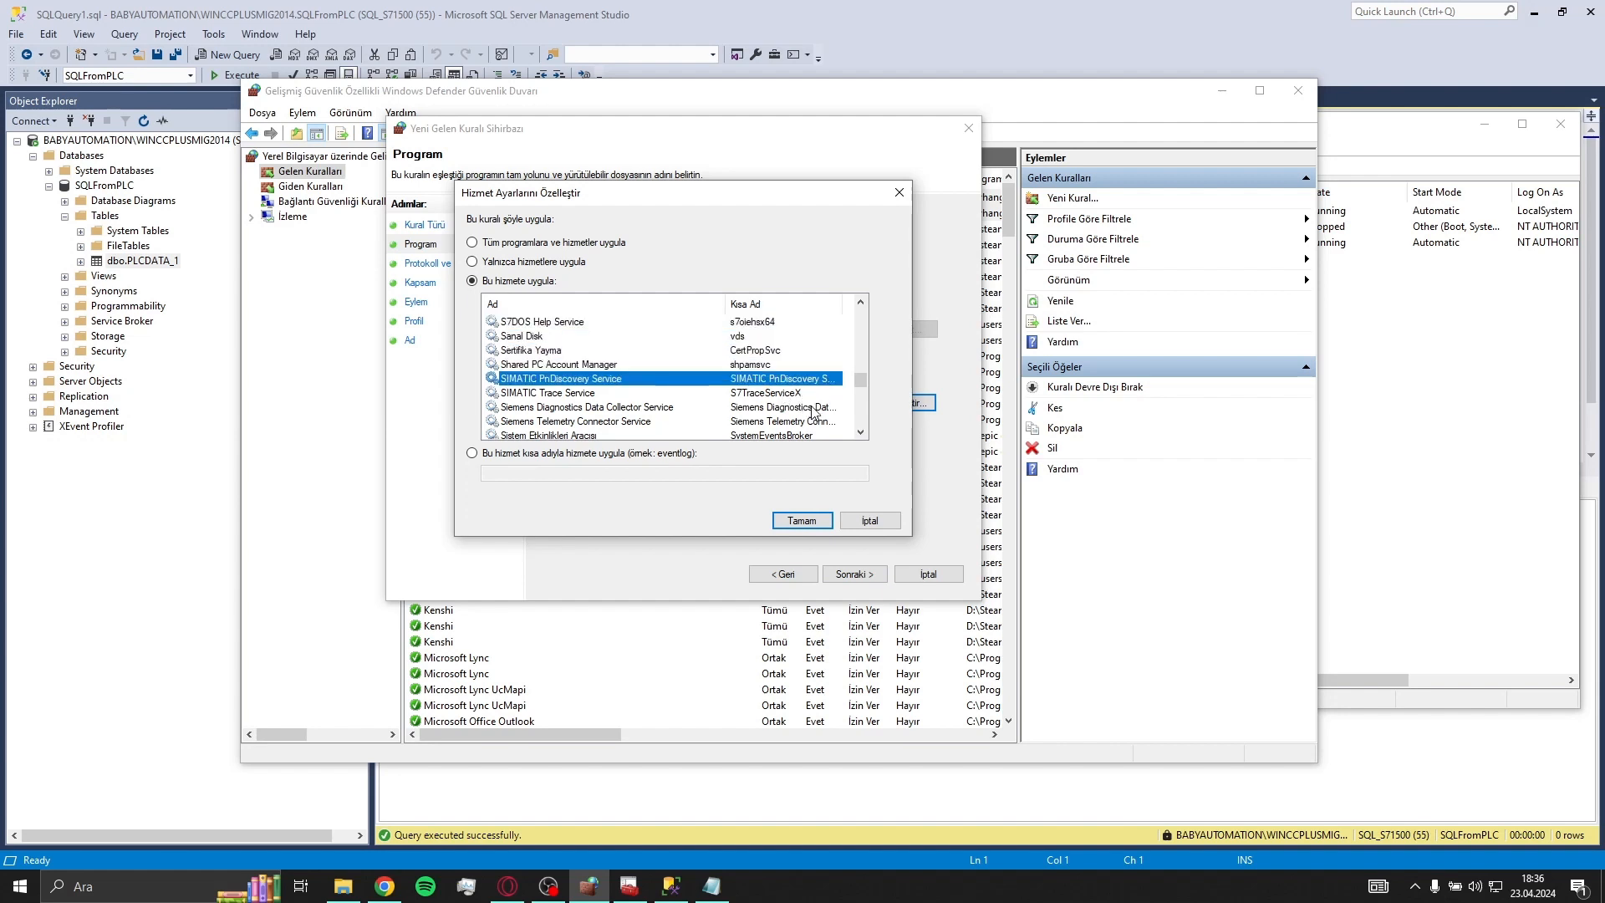
{"action": "key", "text": "Down"}
{"action": "key", "text": "Down"}
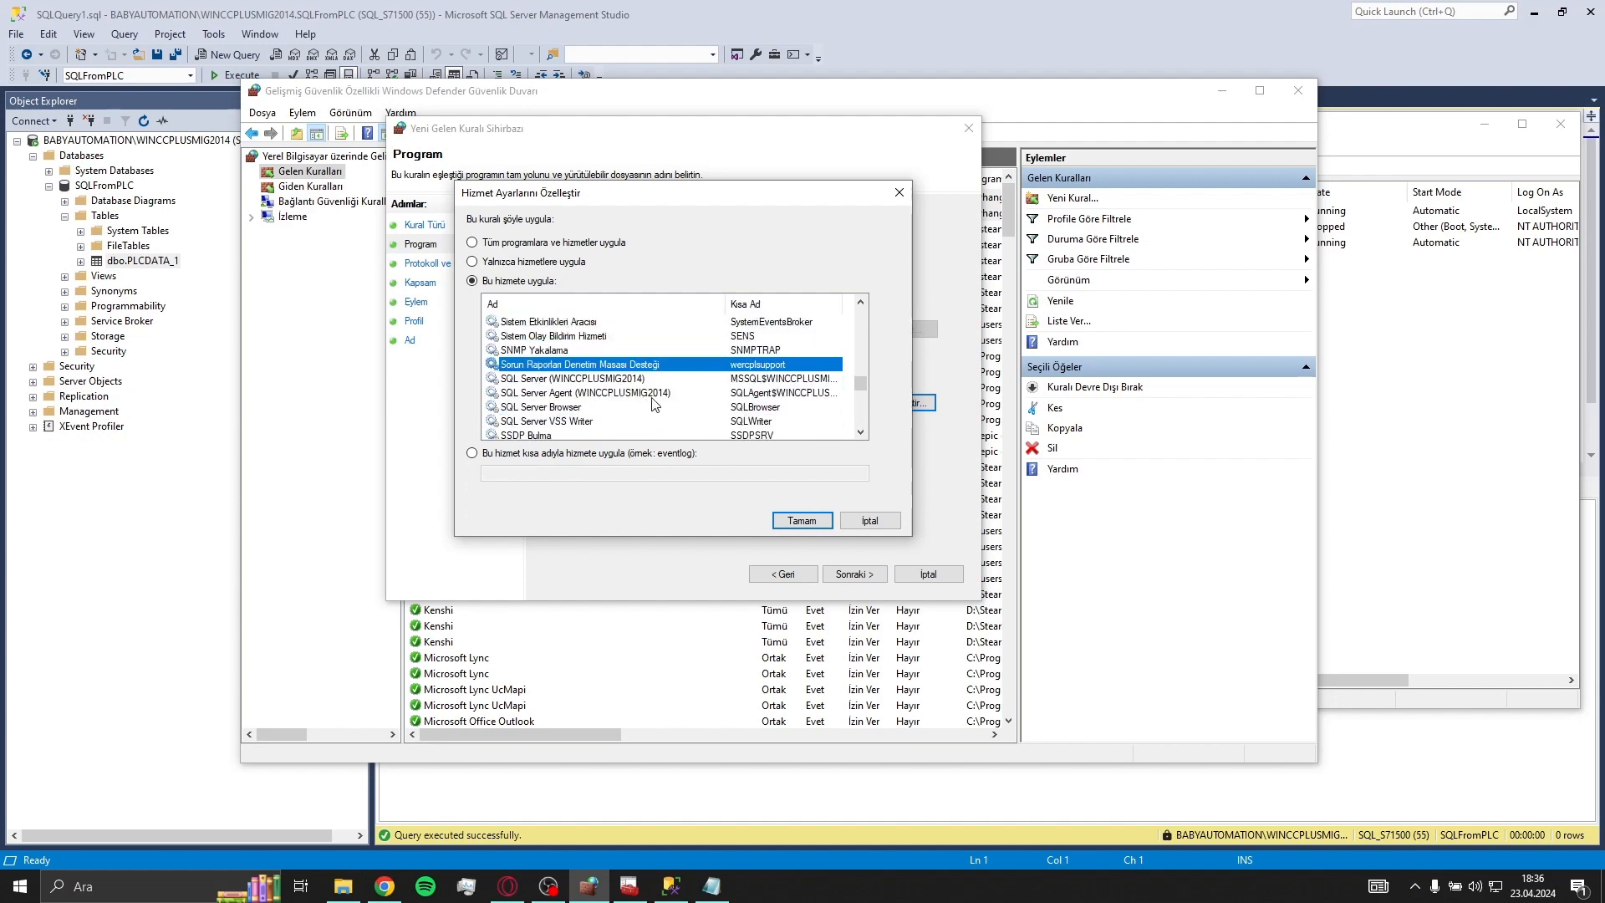
{"action": "key", "text": "Down"}
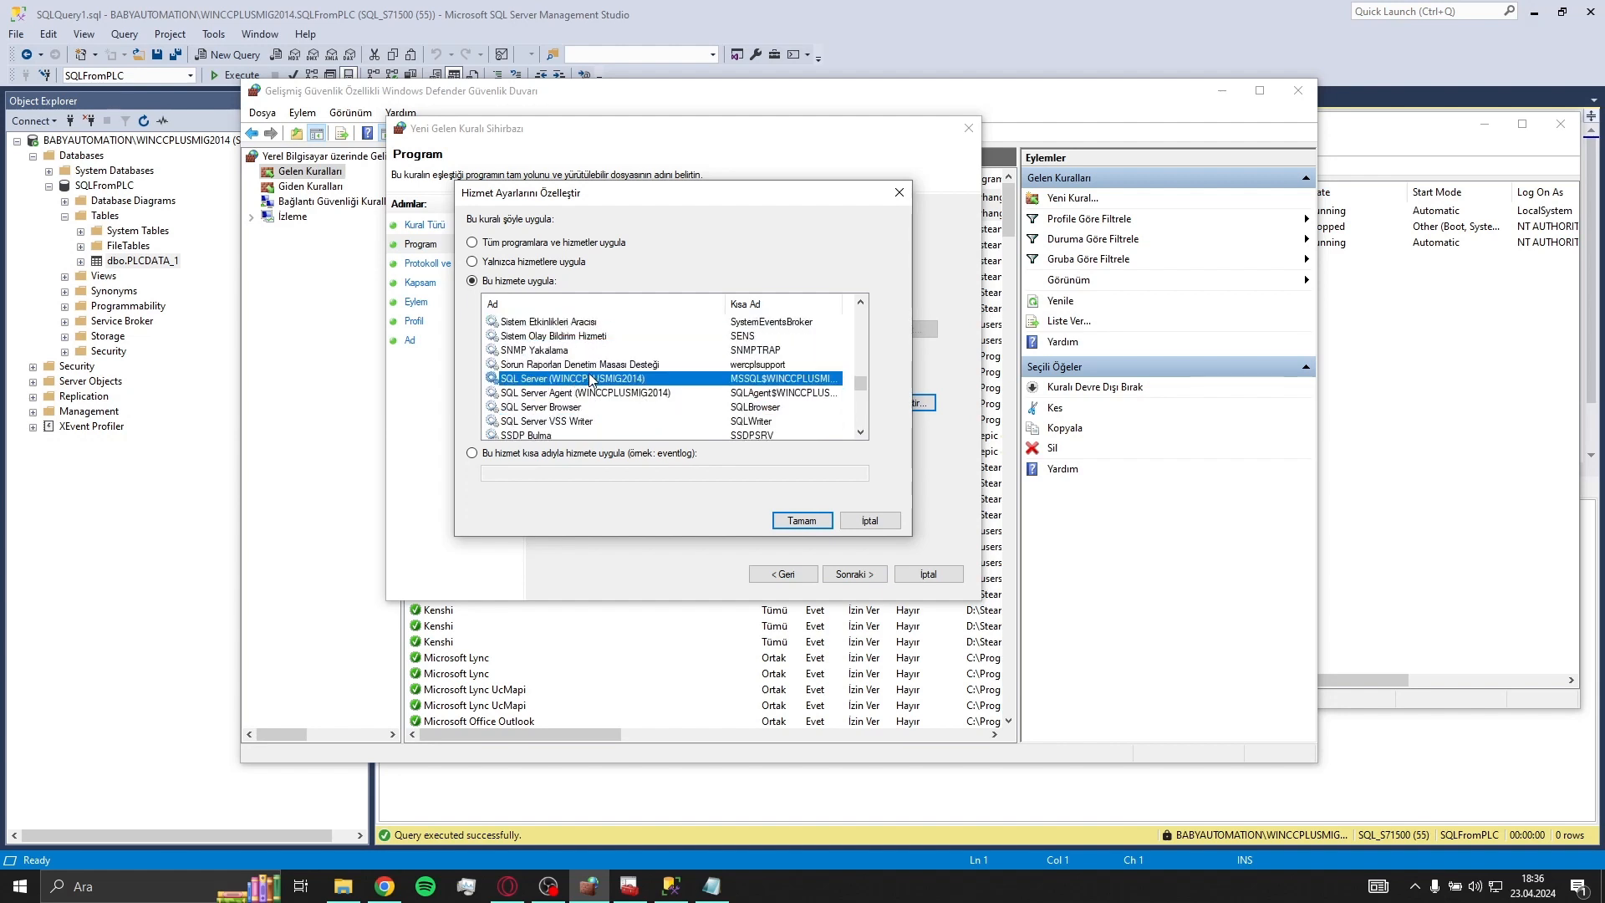
Check the instance name in the SQL Server's properties against the chosen service, and return to the firewall rule wizard.
{"action": "right_click", "coordinate": [127, 141]}
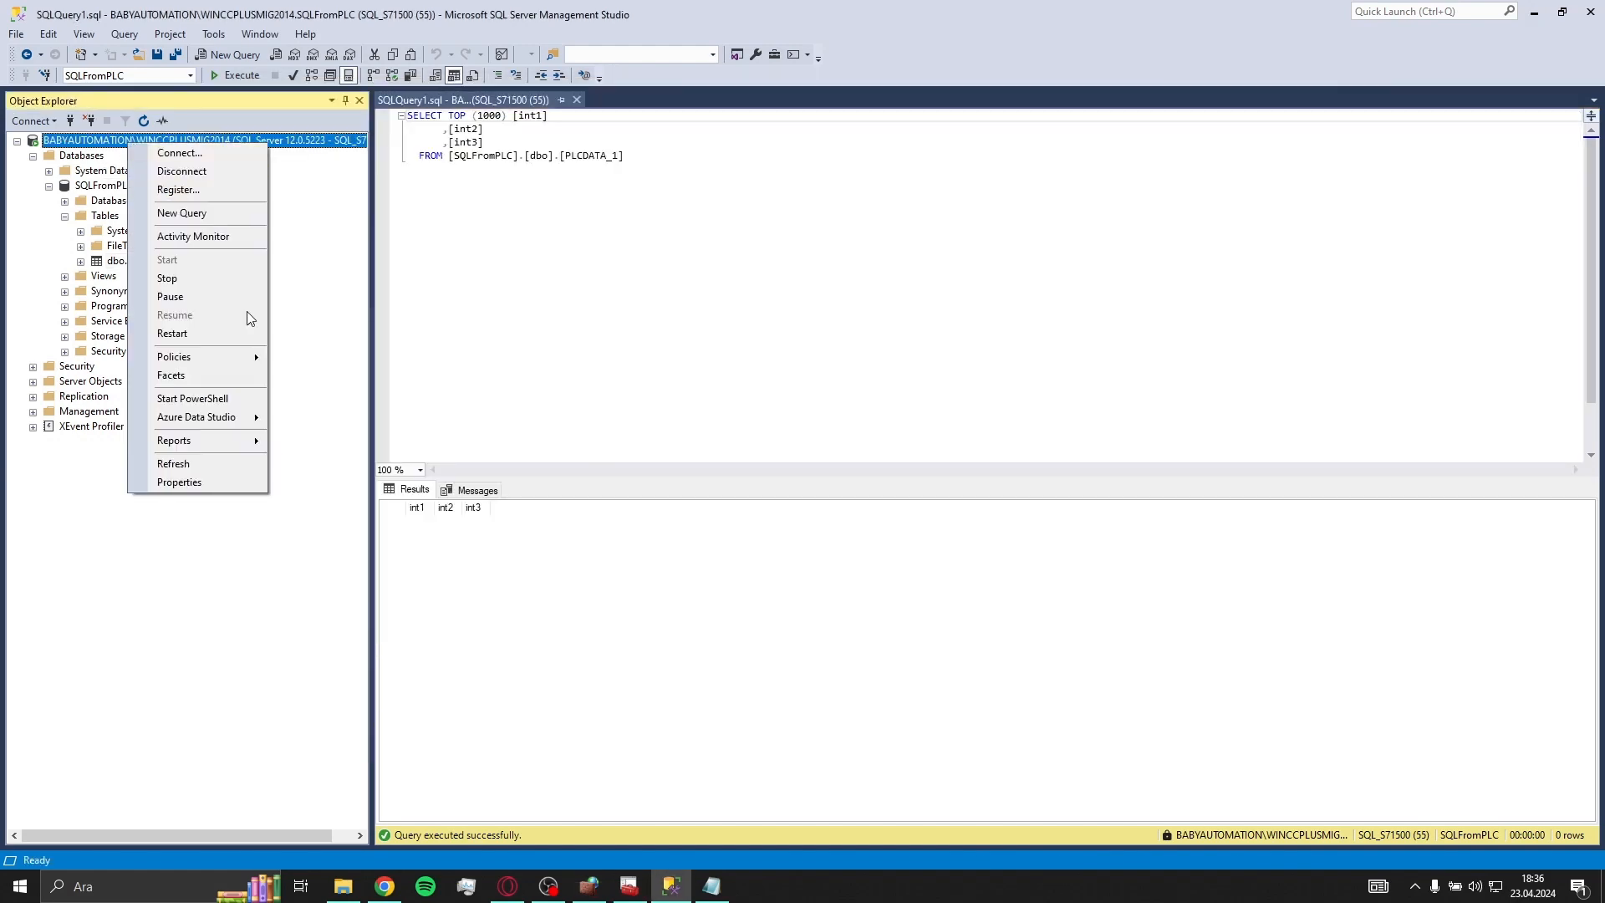
{"action": "left_click", "coordinate": [179, 485]}
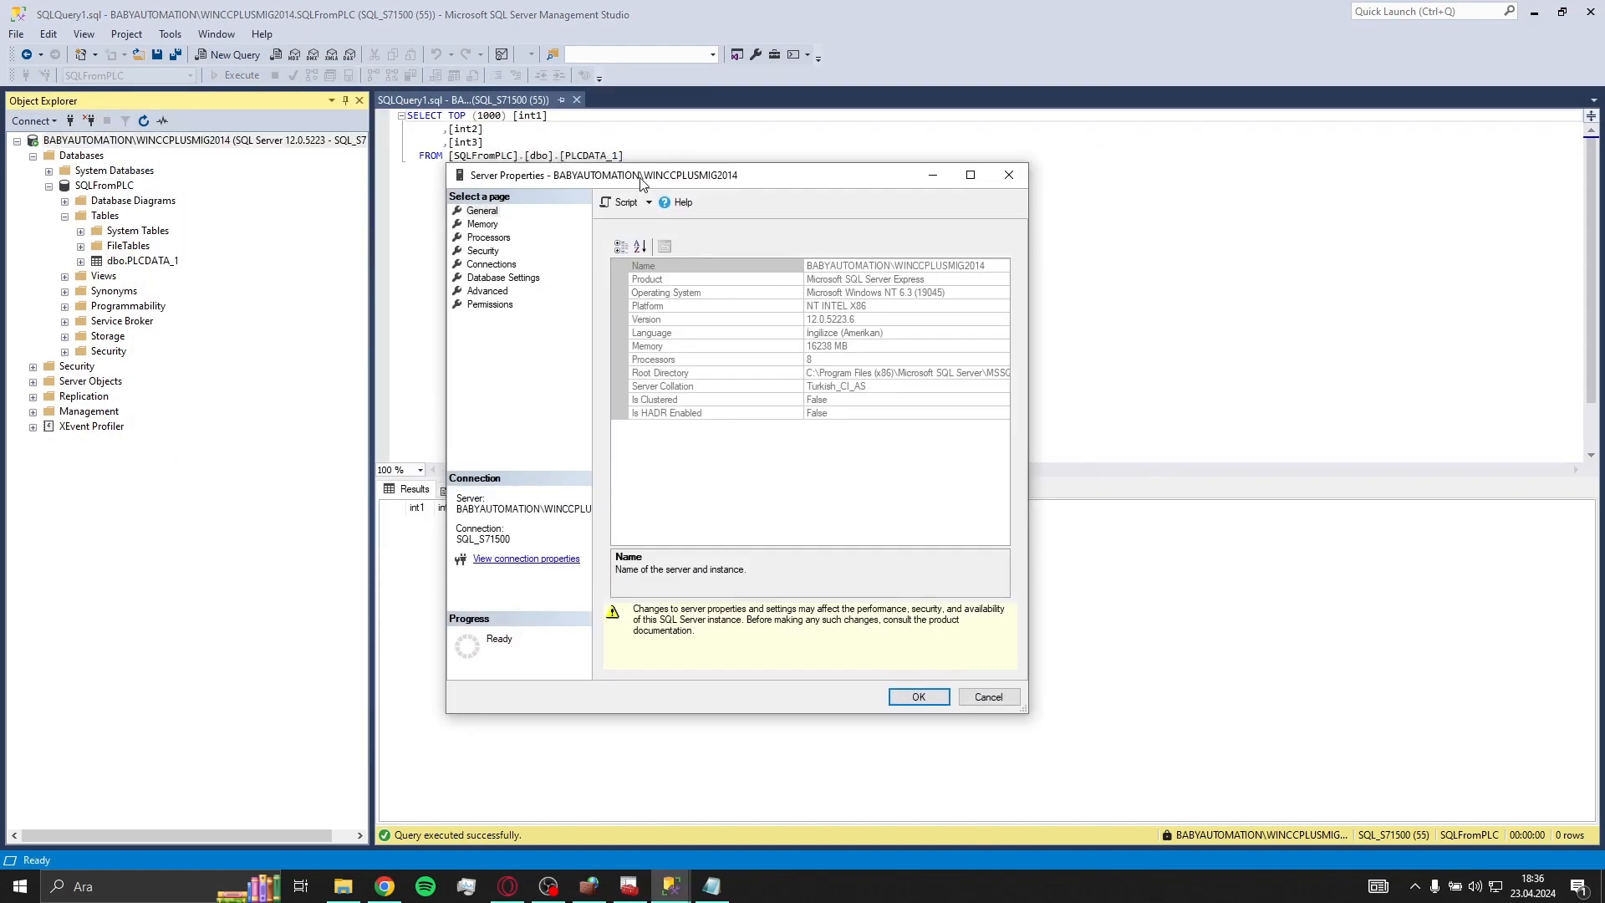
{"action": "left_click_drag", "start_coordinate": [641, 182], "coordinate": [298, 167]}
{"action": "left_click", "coordinate": [589, 253]}
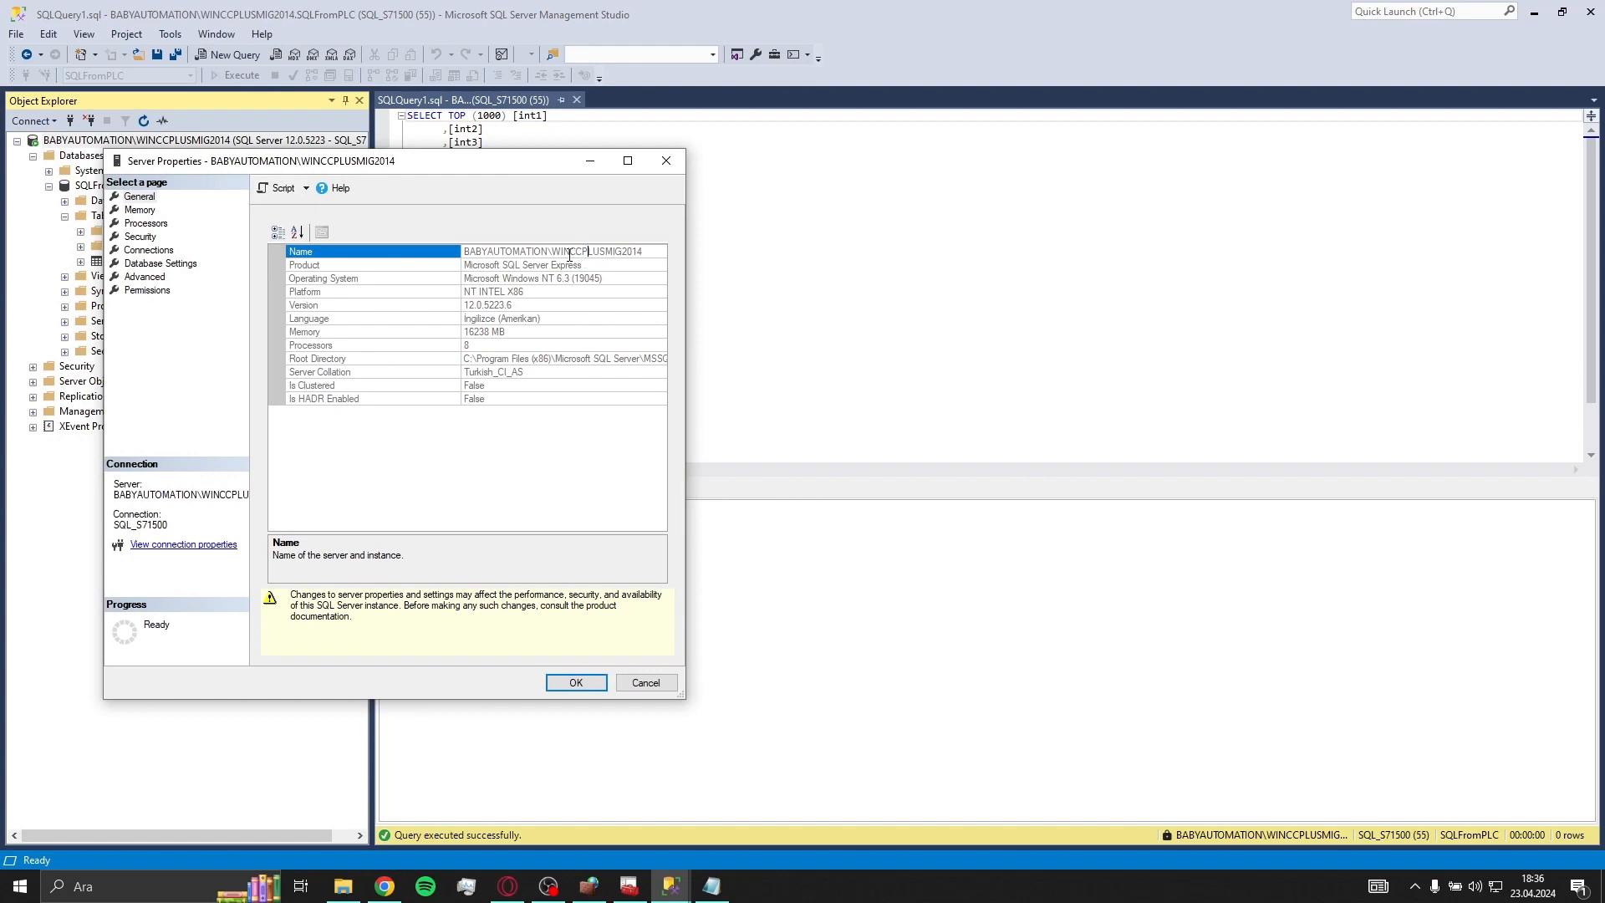
{"action": "left_click_drag", "start_coordinate": [566, 253], "coordinate": [639, 253]}
{"action": "left_click", "coordinate": [642, 253]}
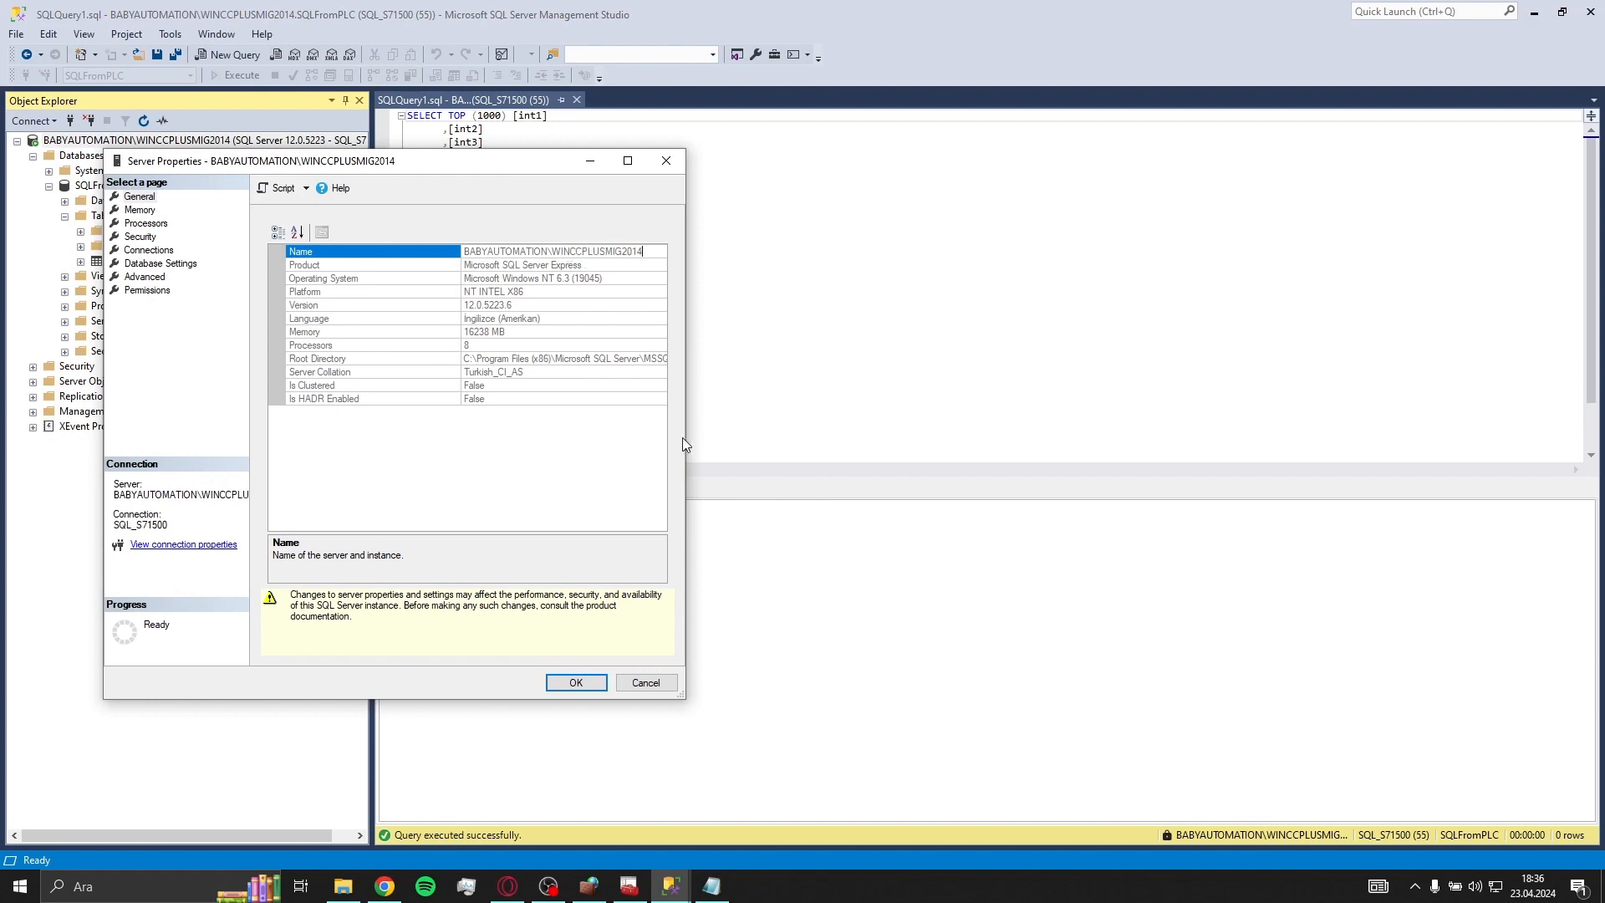
{"action": "left_click", "coordinate": [711, 887]}
{"action": "left_click", "coordinate": [711, 887]}
{"action": "left_click", "coordinate": [673, 886]}
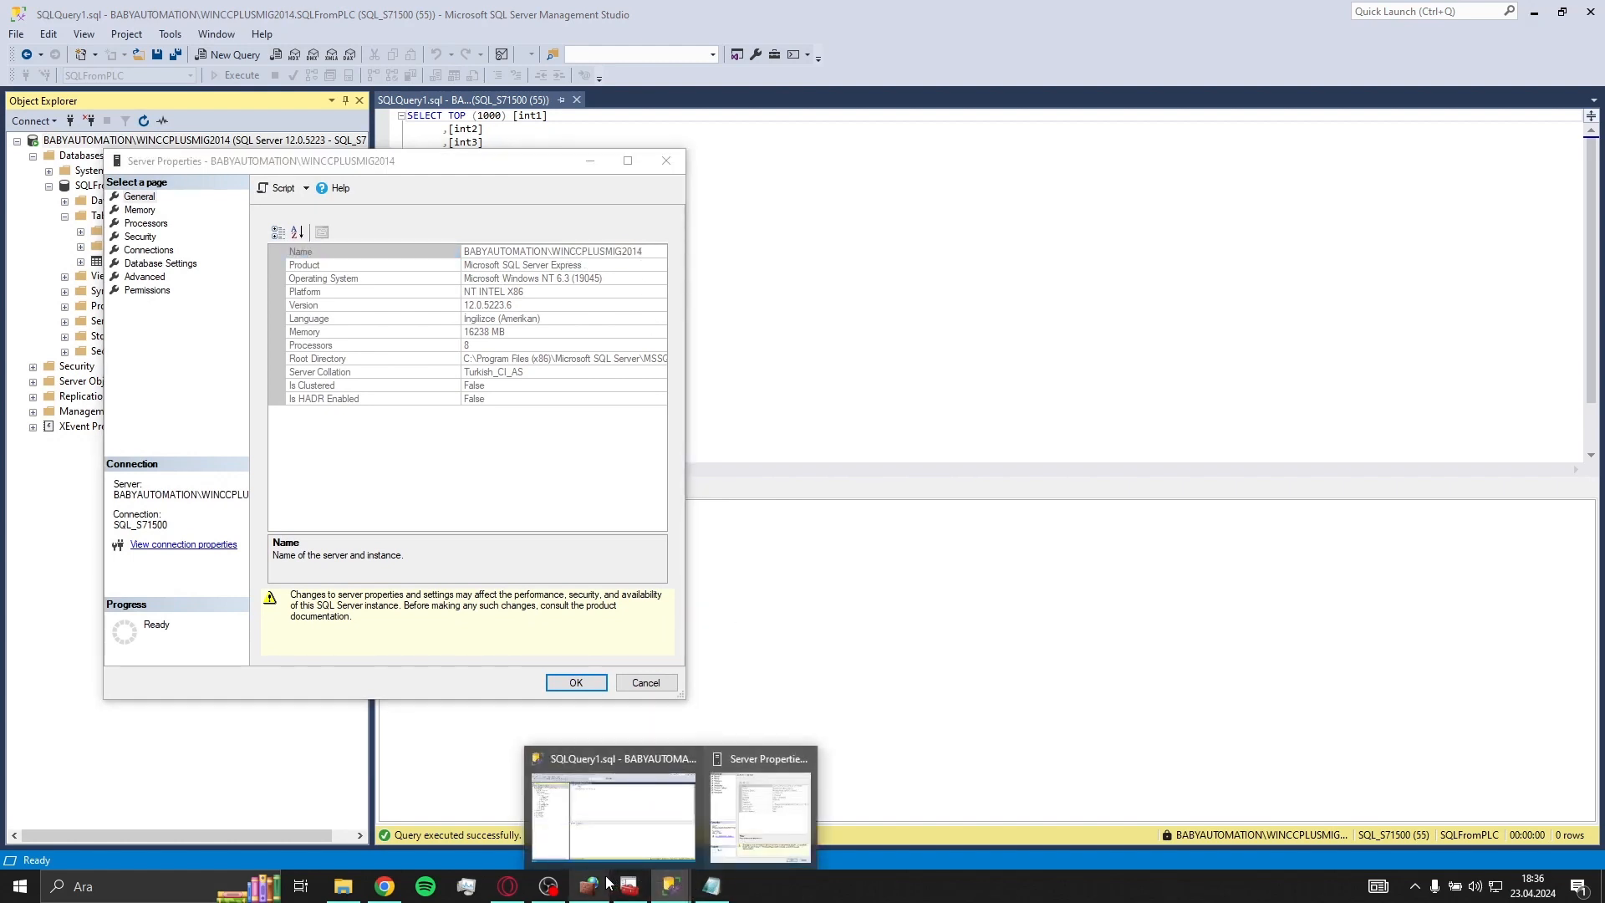
{"action": "left_click", "coordinate": [627, 884]}
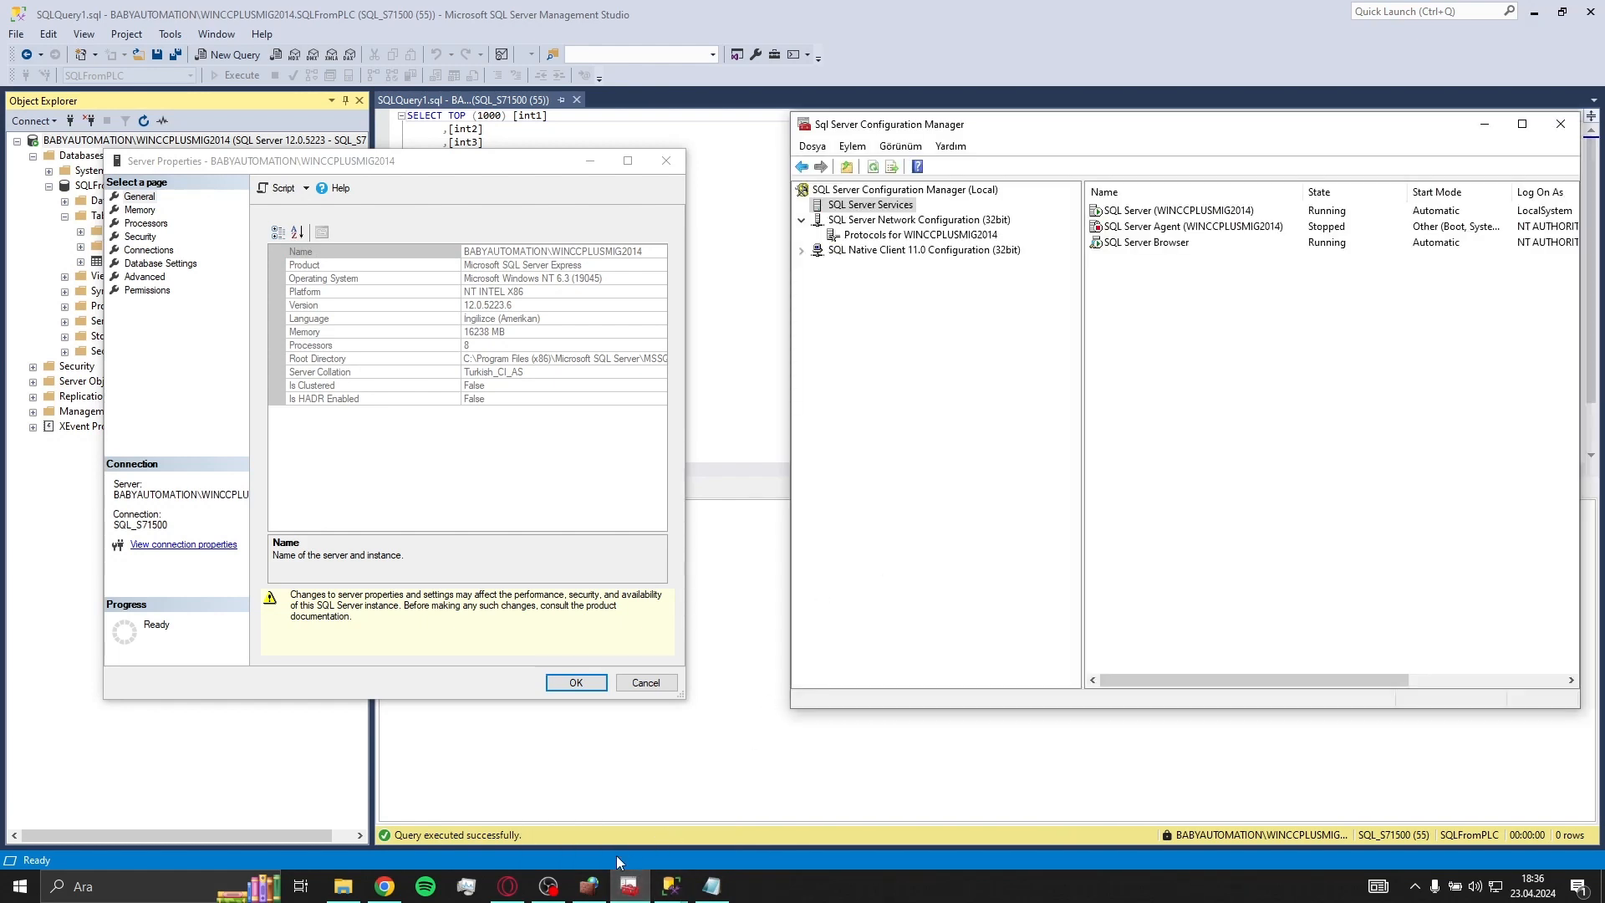
{"action": "left_click", "coordinate": [589, 886]}
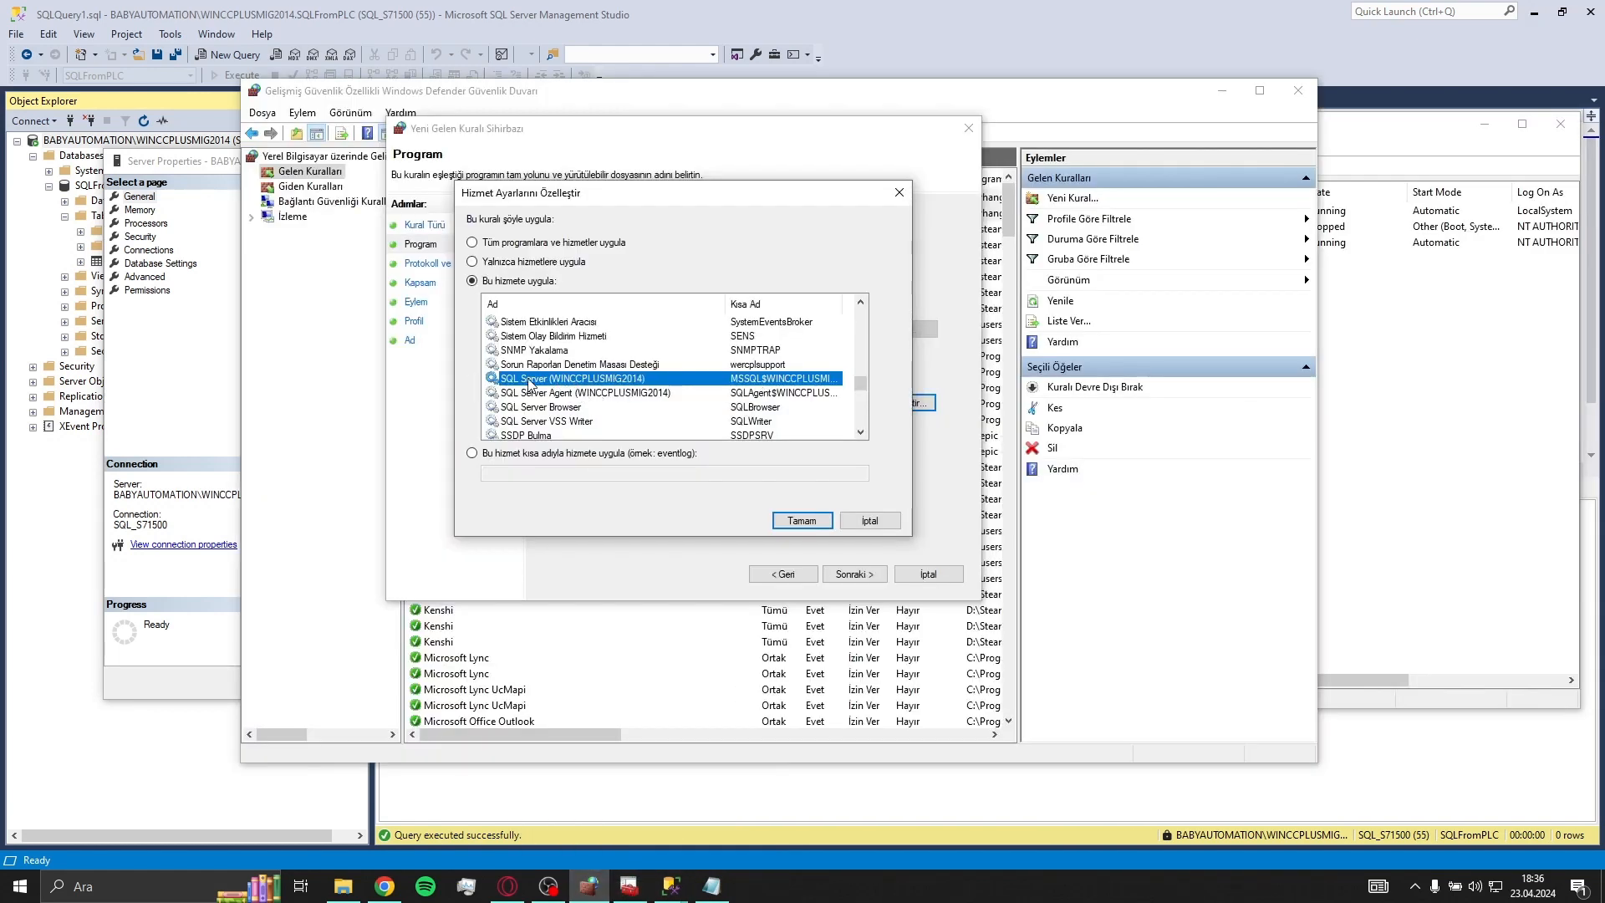
Accept the service choice, keep the default protocol, scope, allow action and profiles, and finish the rule under the name SQLService.
{"action": "left_click", "coordinate": [789, 521]}
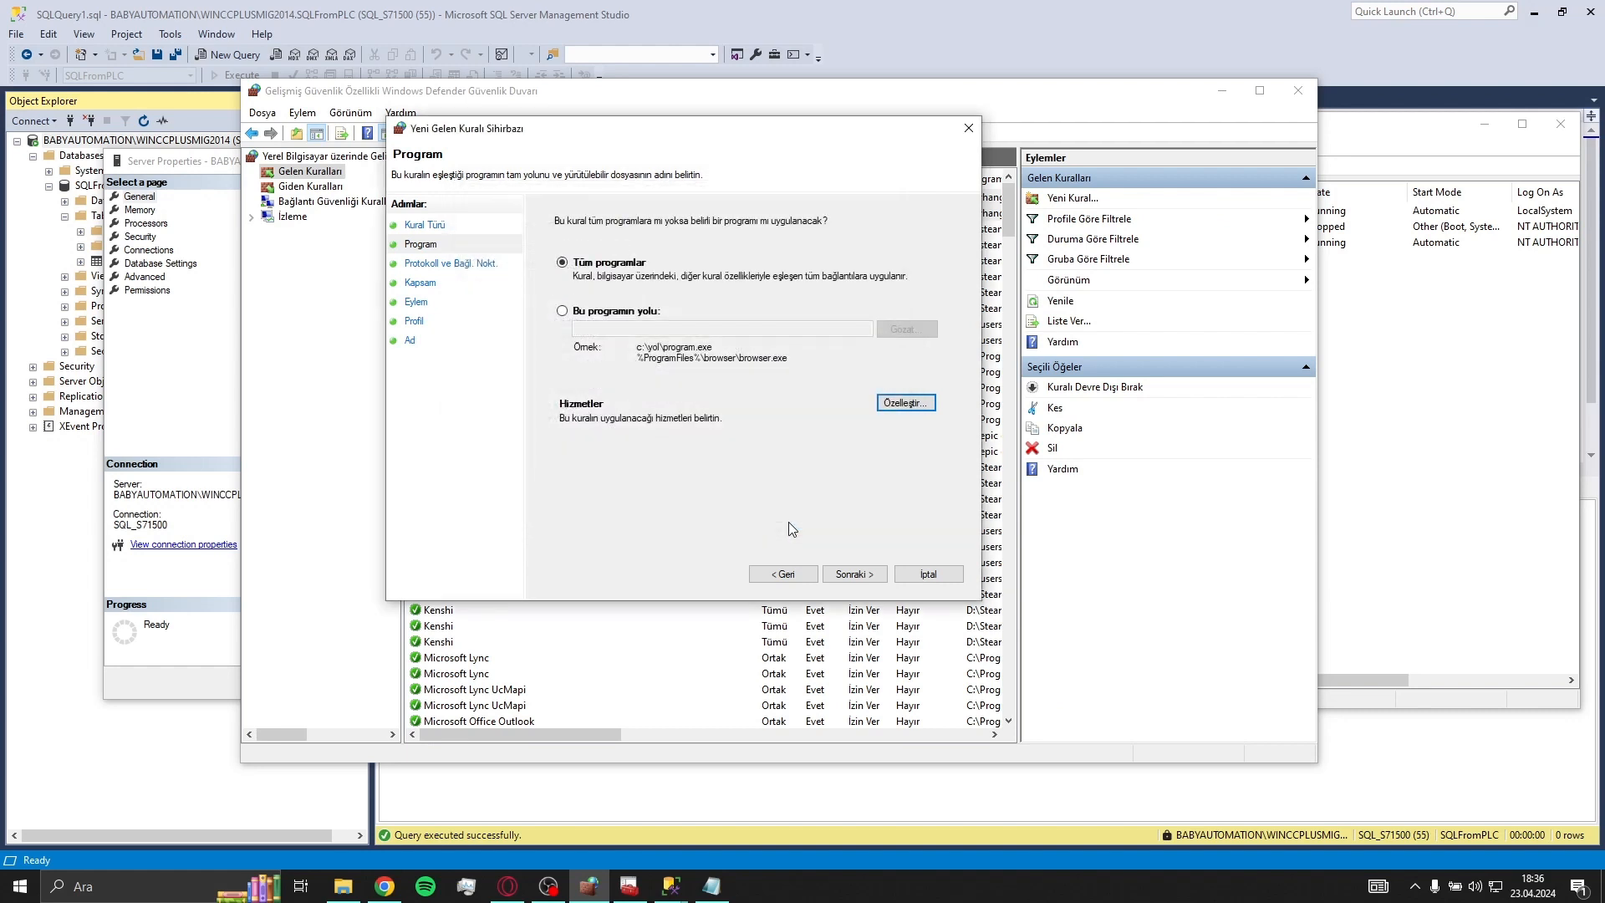
{"action": "left_click", "coordinate": [844, 573]}
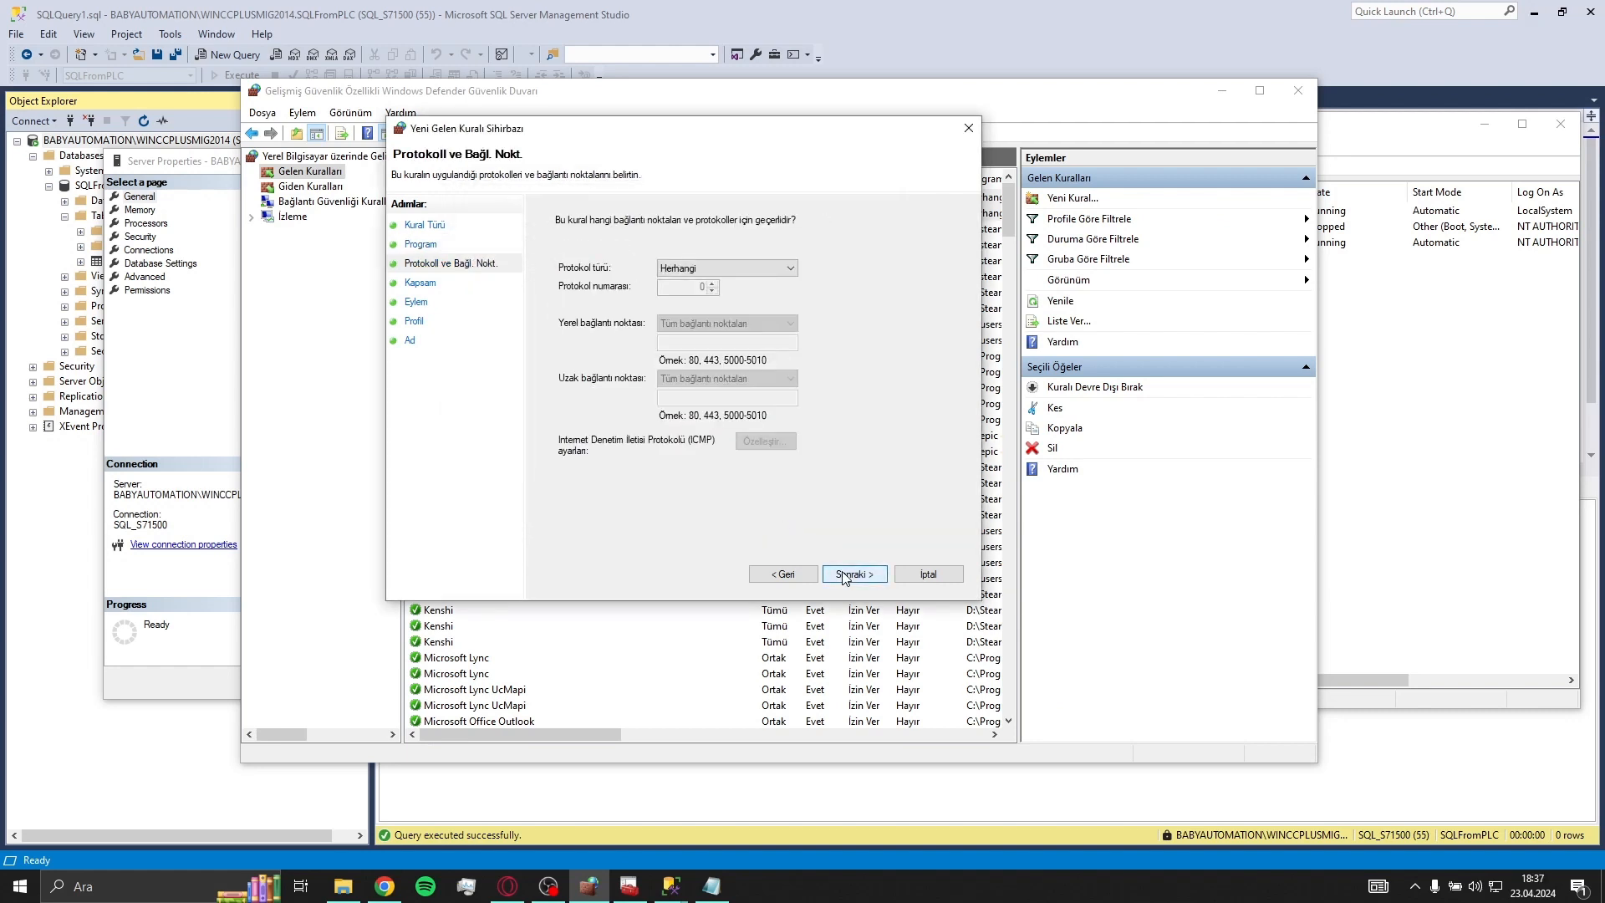
{"action": "left_click", "coordinate": [846, 575]}
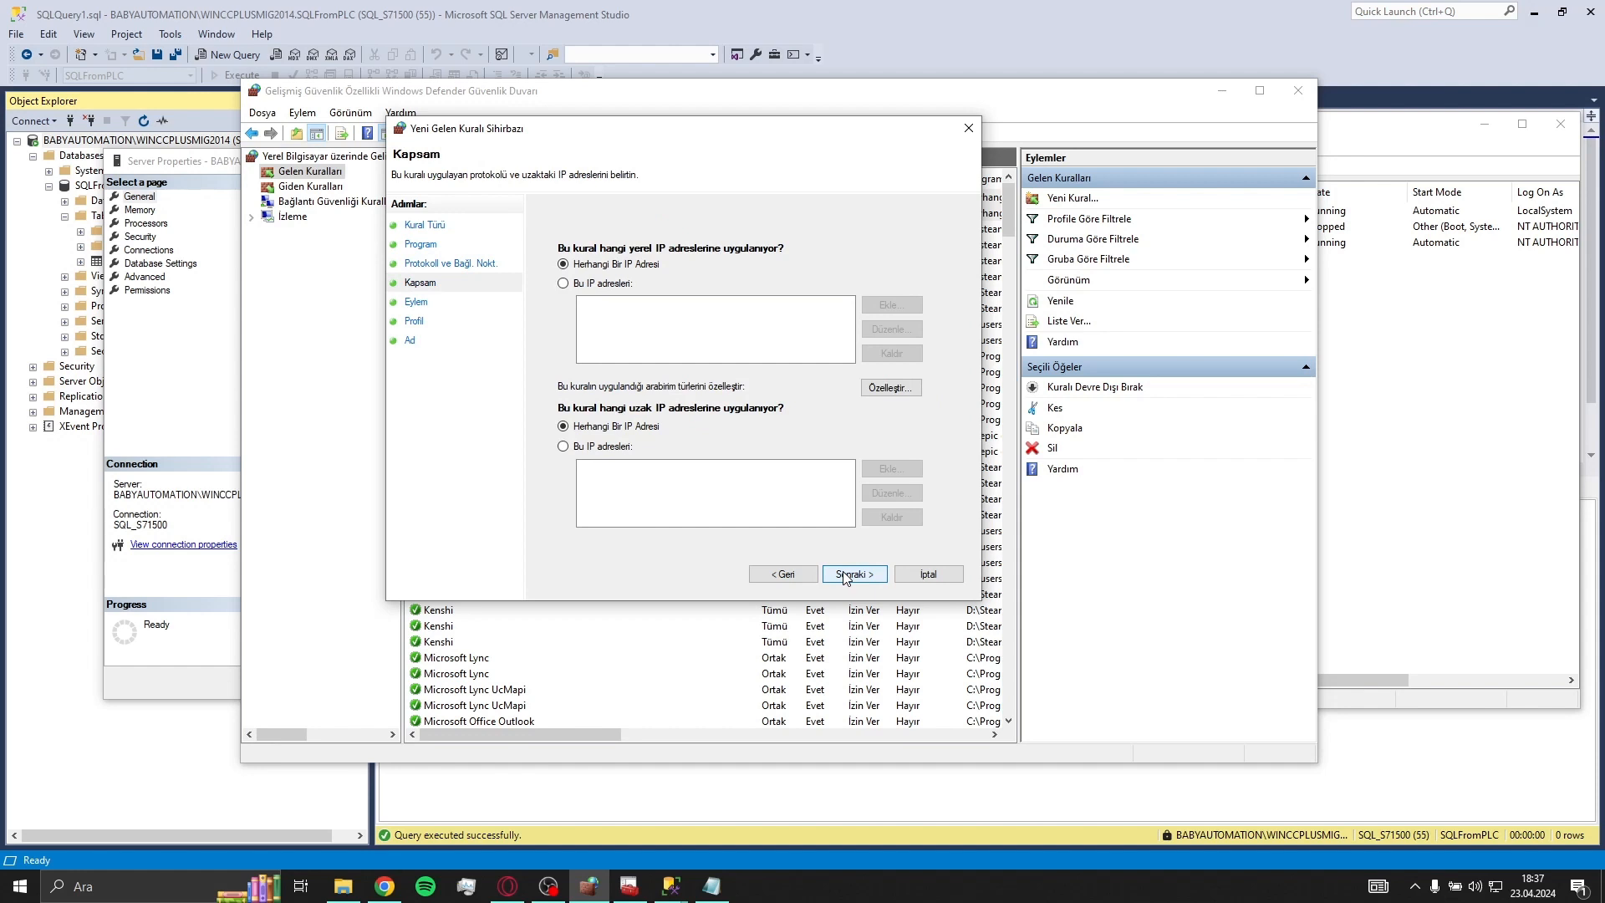
{"action": "left_click", "coordinate": [846, 575]}
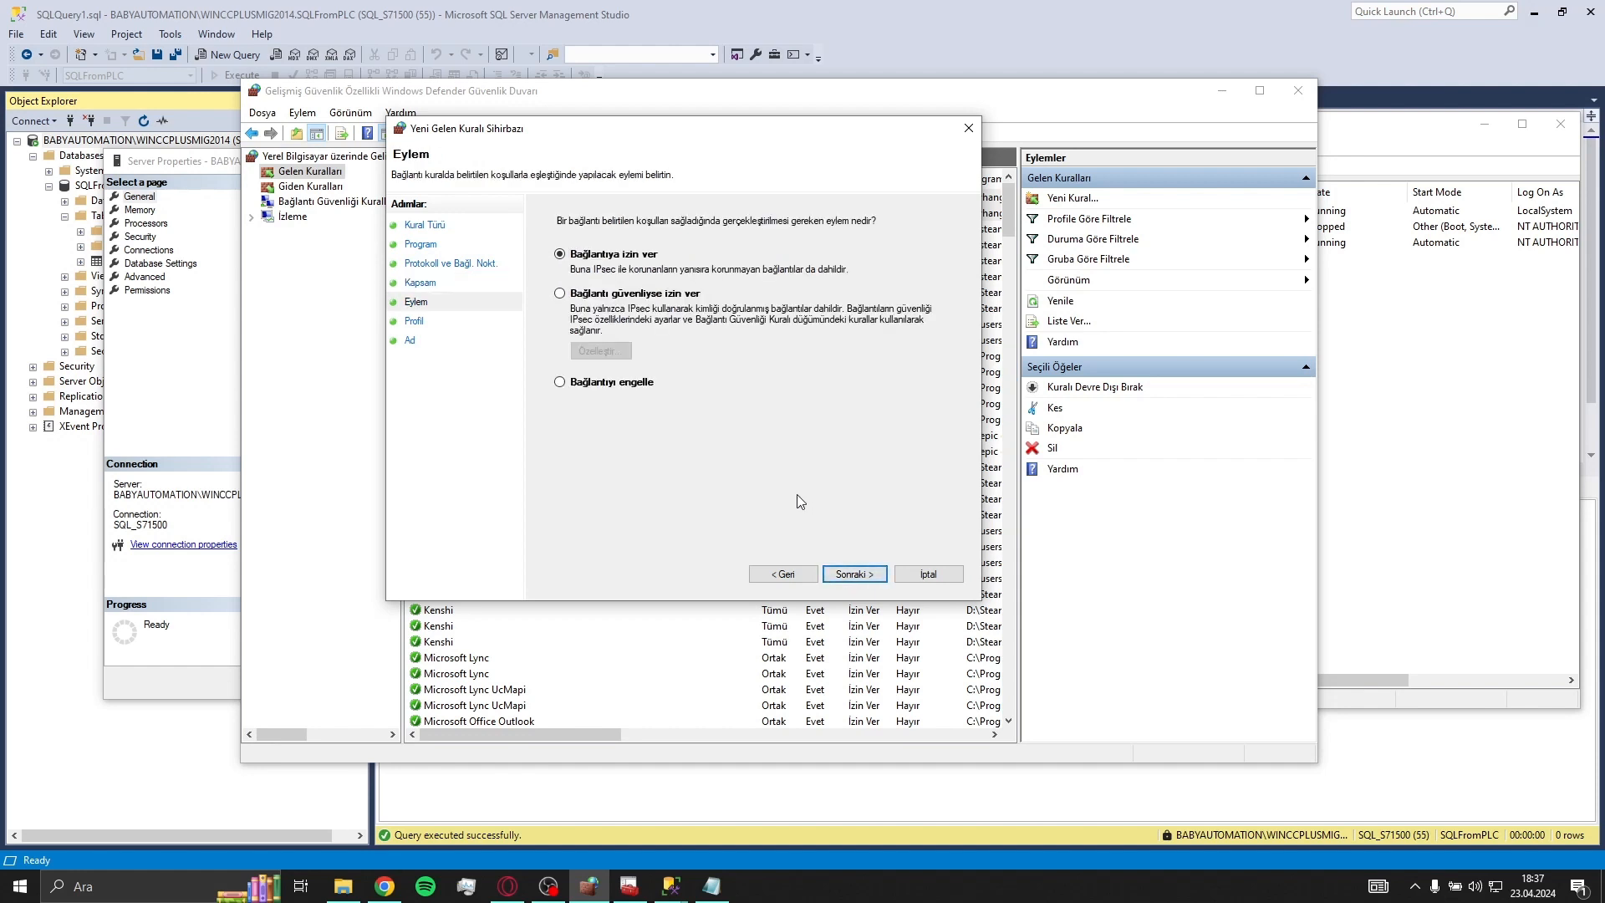
{"action": "left_click", "coordinate": [862, 575]}
{"action": "left_click", "coordinate": [865, 575]}
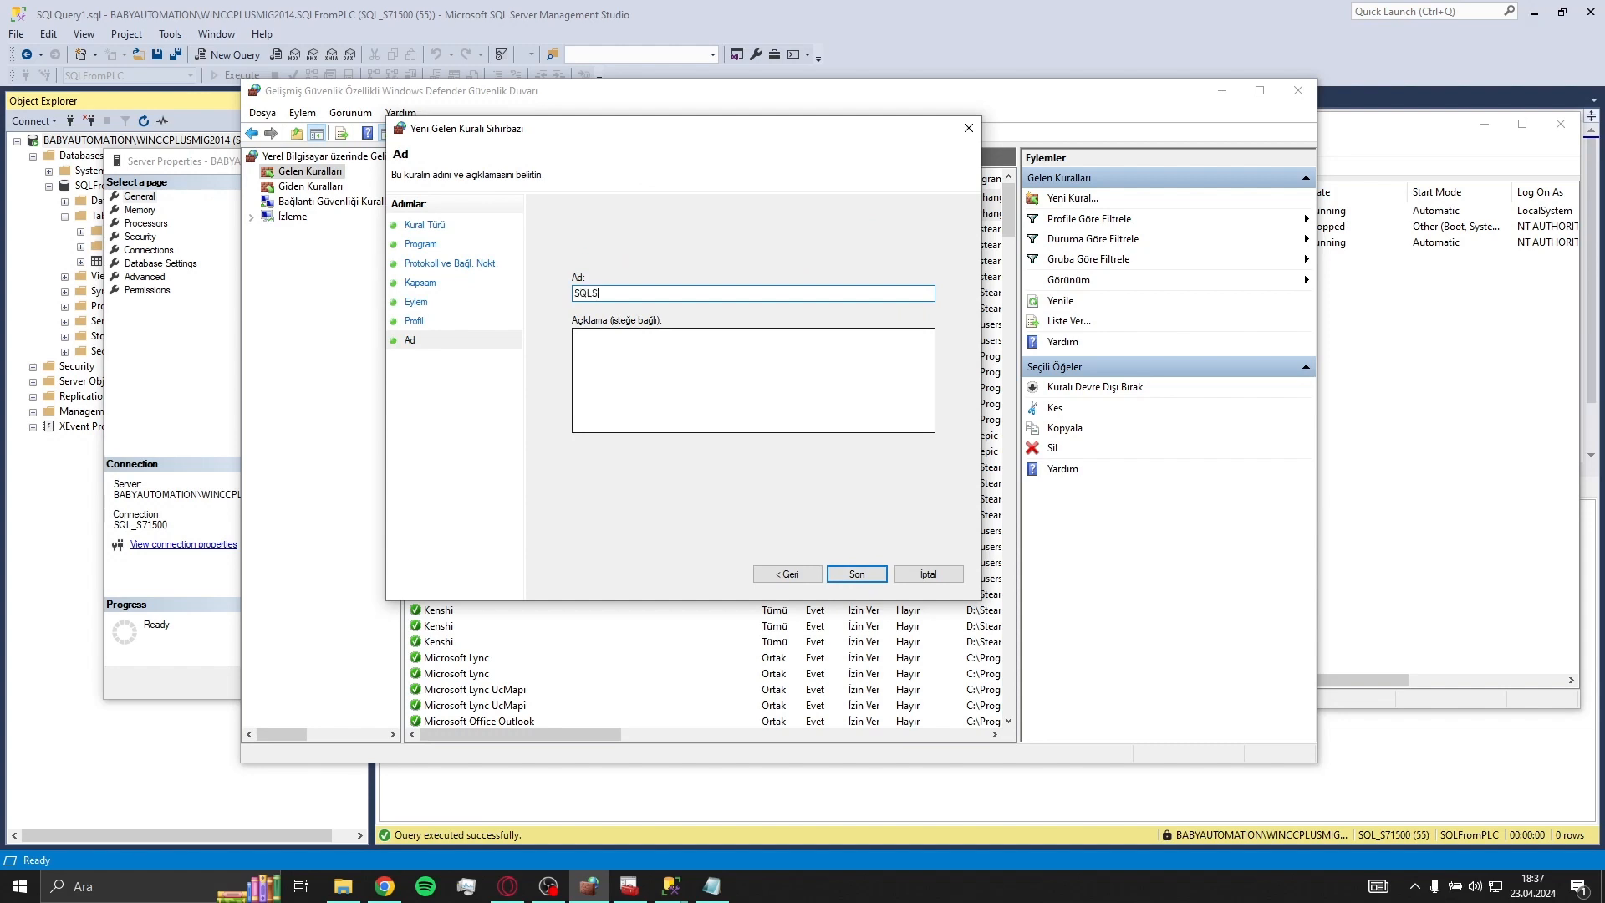
{"action": "left_click", "coordinate": [858, 574]}
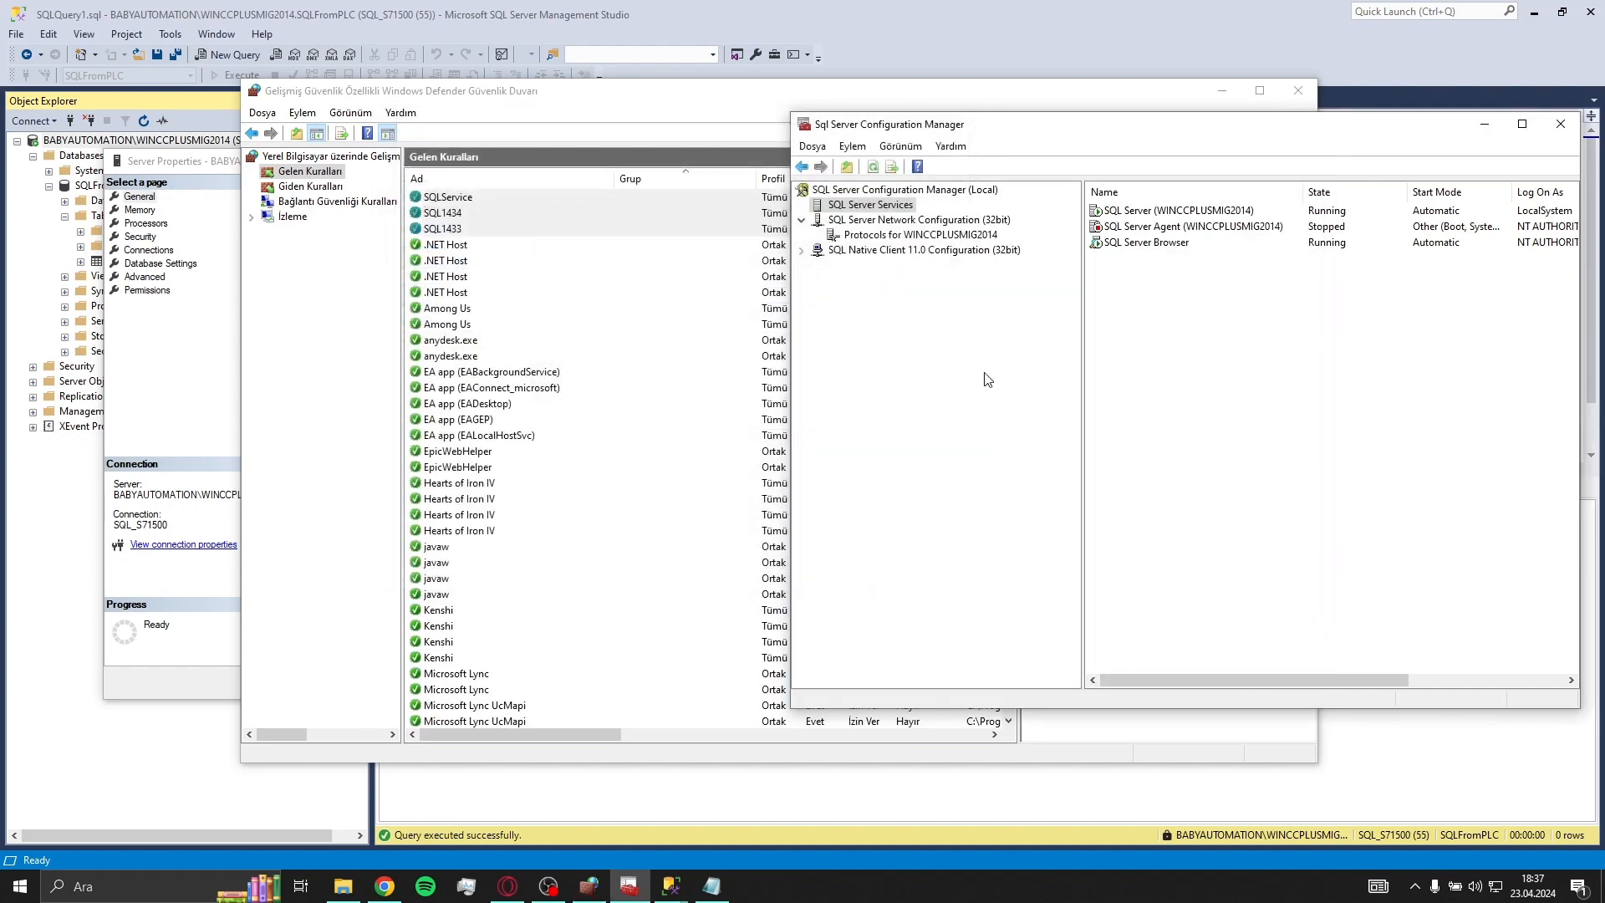
Close the configuration manager, firewall and server properties windows, and disconnect Object Explorer from the server.
{"action": "left_click", "coordinate": [1560, 123]}
{"action": "left_click", "coordinate": [1306, 96]}
{"action": "left_click", "coordinate": [666, 161]}
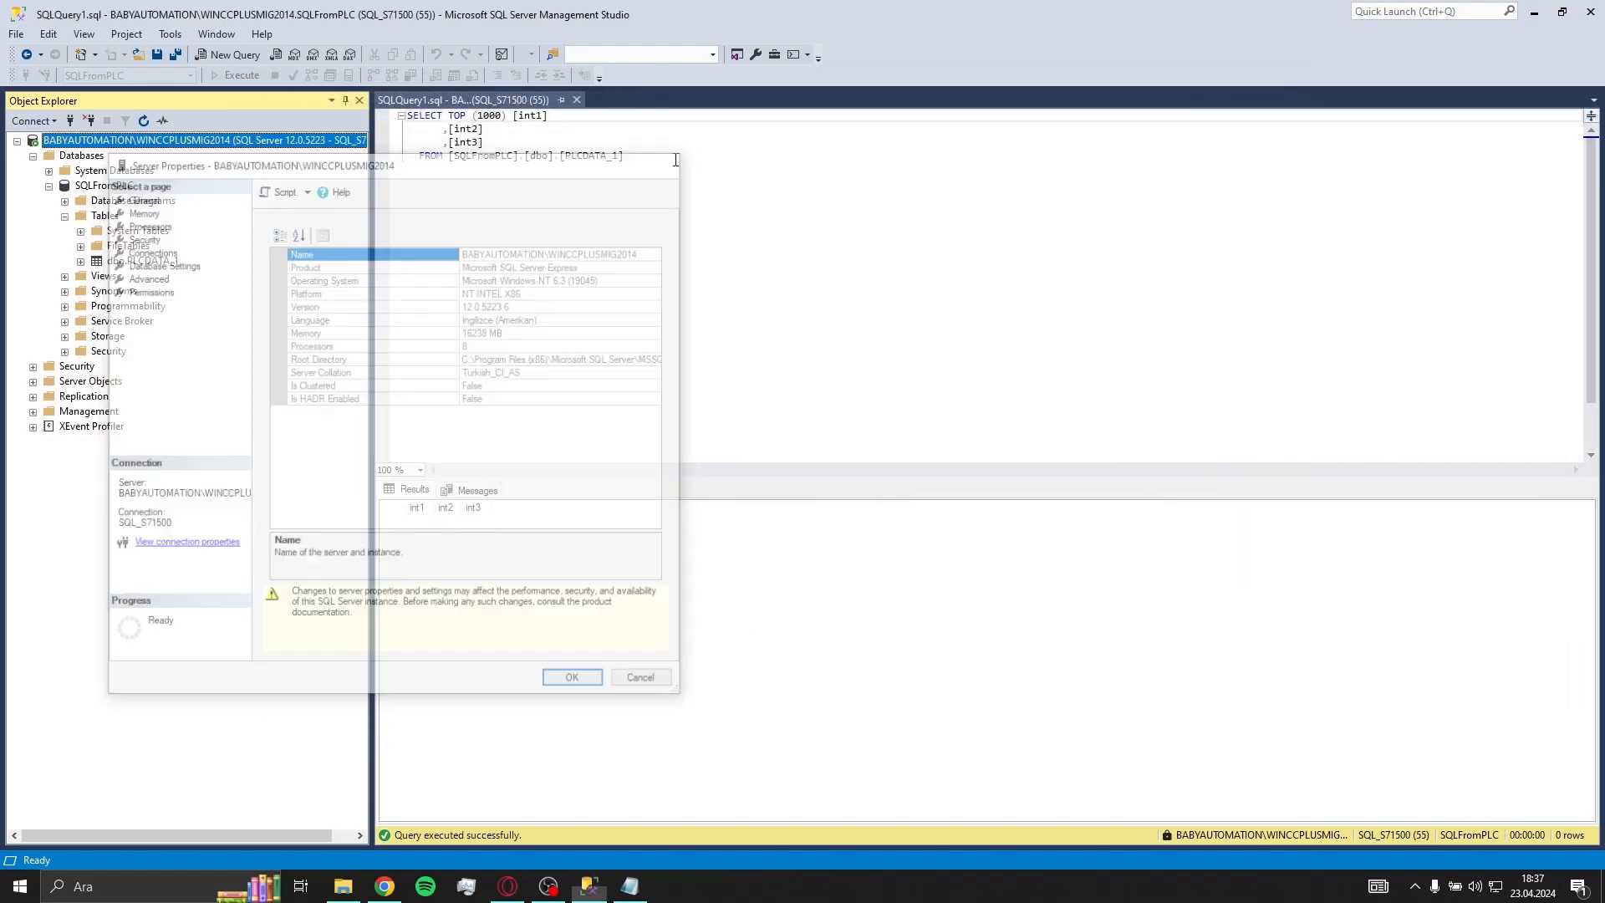
{"action": "left_click", "coordinate": [86, 122]}
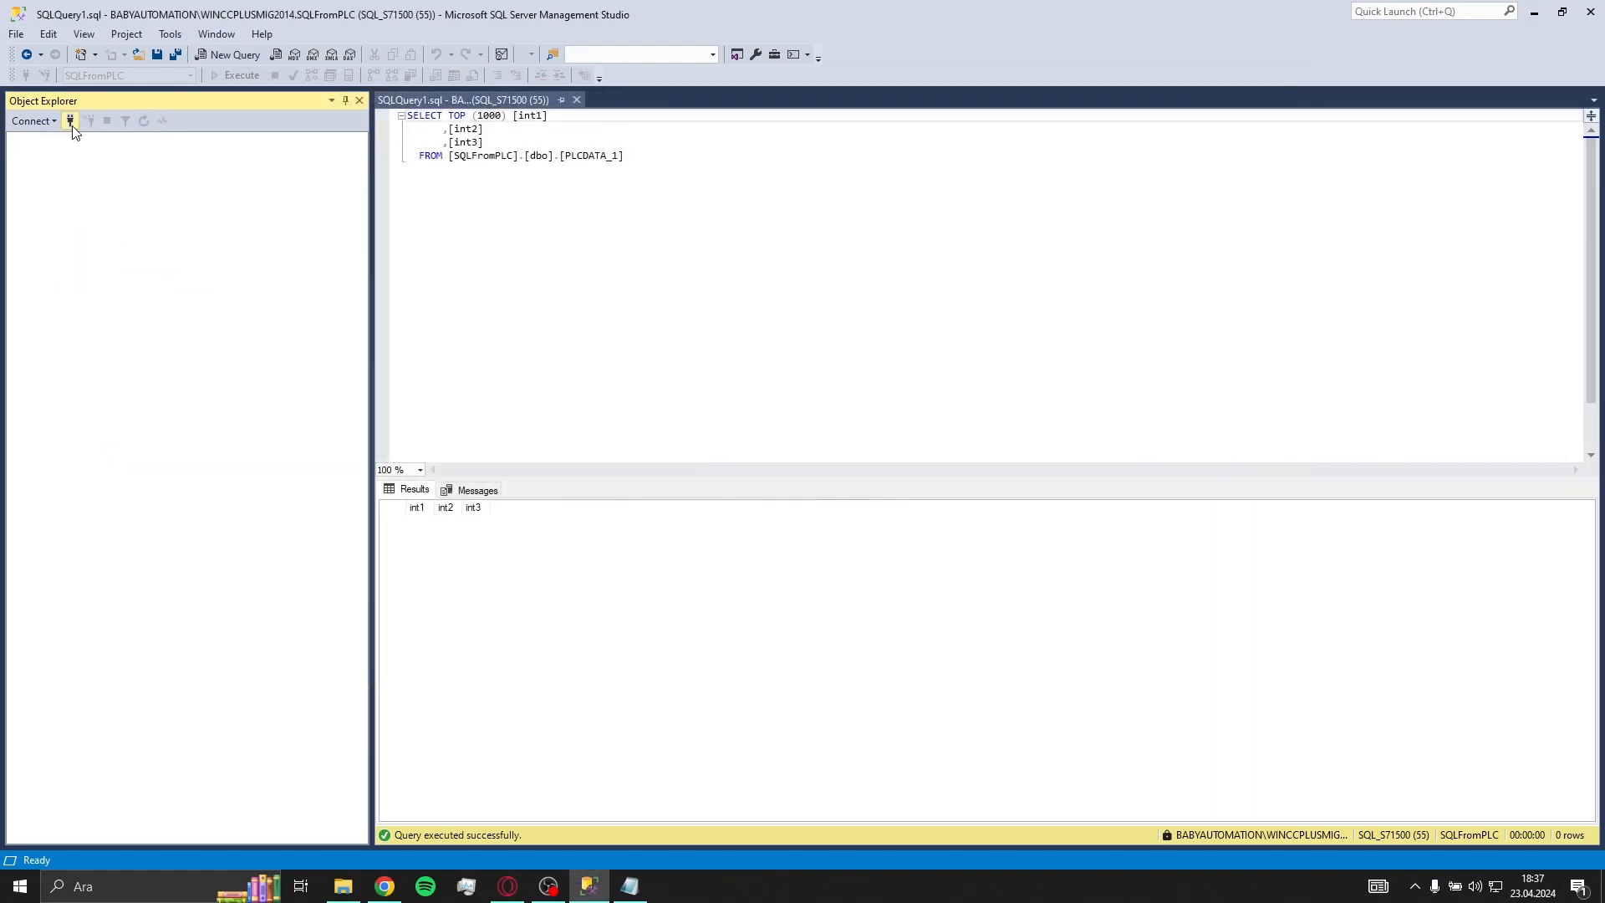
Open a new server connection and set its authentication to Windows Authentication.
{"action": "left_click", "coordinate": [71, 120]}
{"action": "left_click", "coordinate": [877, 411]}
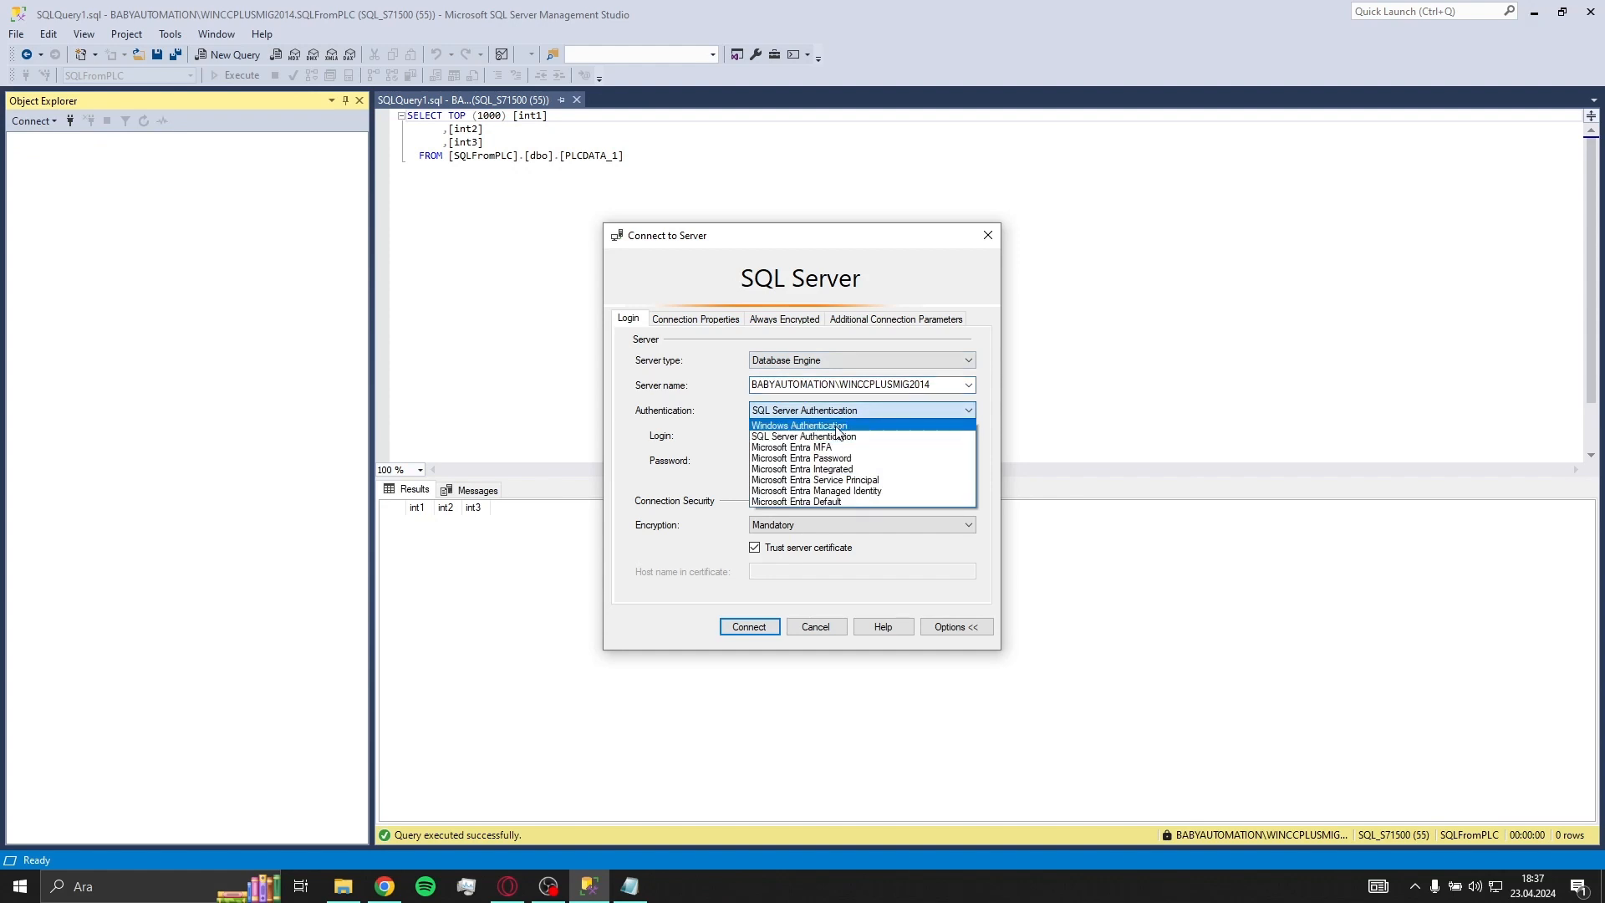
{"action": "left_click", "coordinate": [799, 425]}
{"action": "left_click", "coordinate": [804, 410]}
{"action": "left_click", "coordinate": [809, 437]}
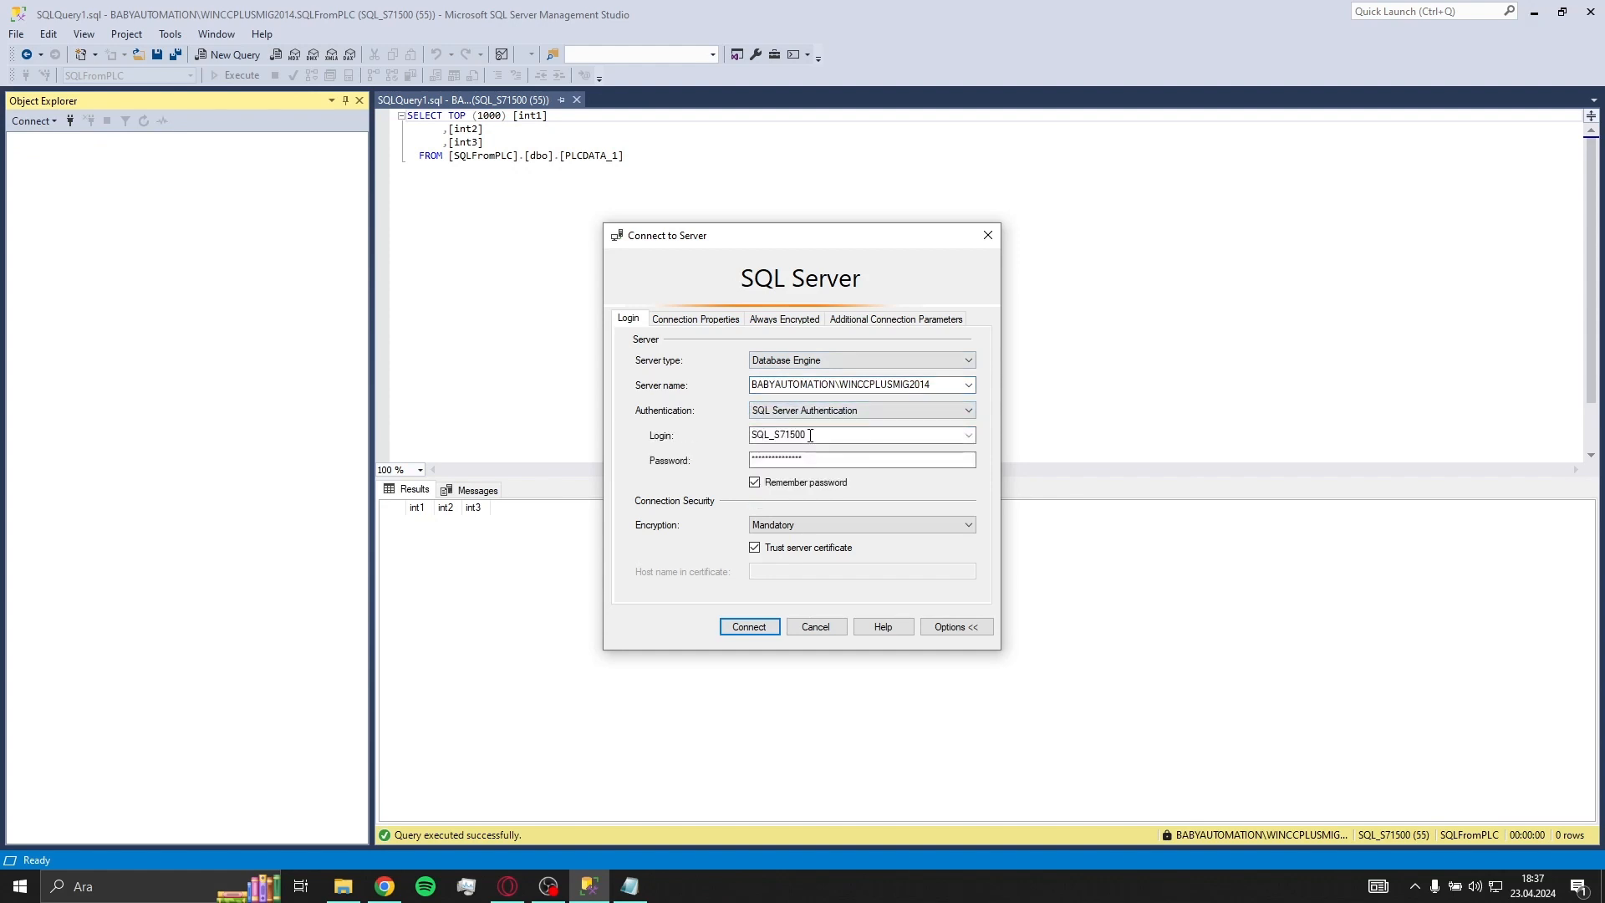
{"action": "left_click", "coordinate": [828, 433]}
{"action": "key", "text": "BackSpace"}
{"action": "left_click", "coordinate": [811, 412]}
{"action": "left_click", "coordinate": [789, 426]}
Connect using SQL Server Authentication with login SQL_S71500 and its password, remembering the password and trusting the server certificate.
{"action": "left_click", "coordinate": [799, 413]}
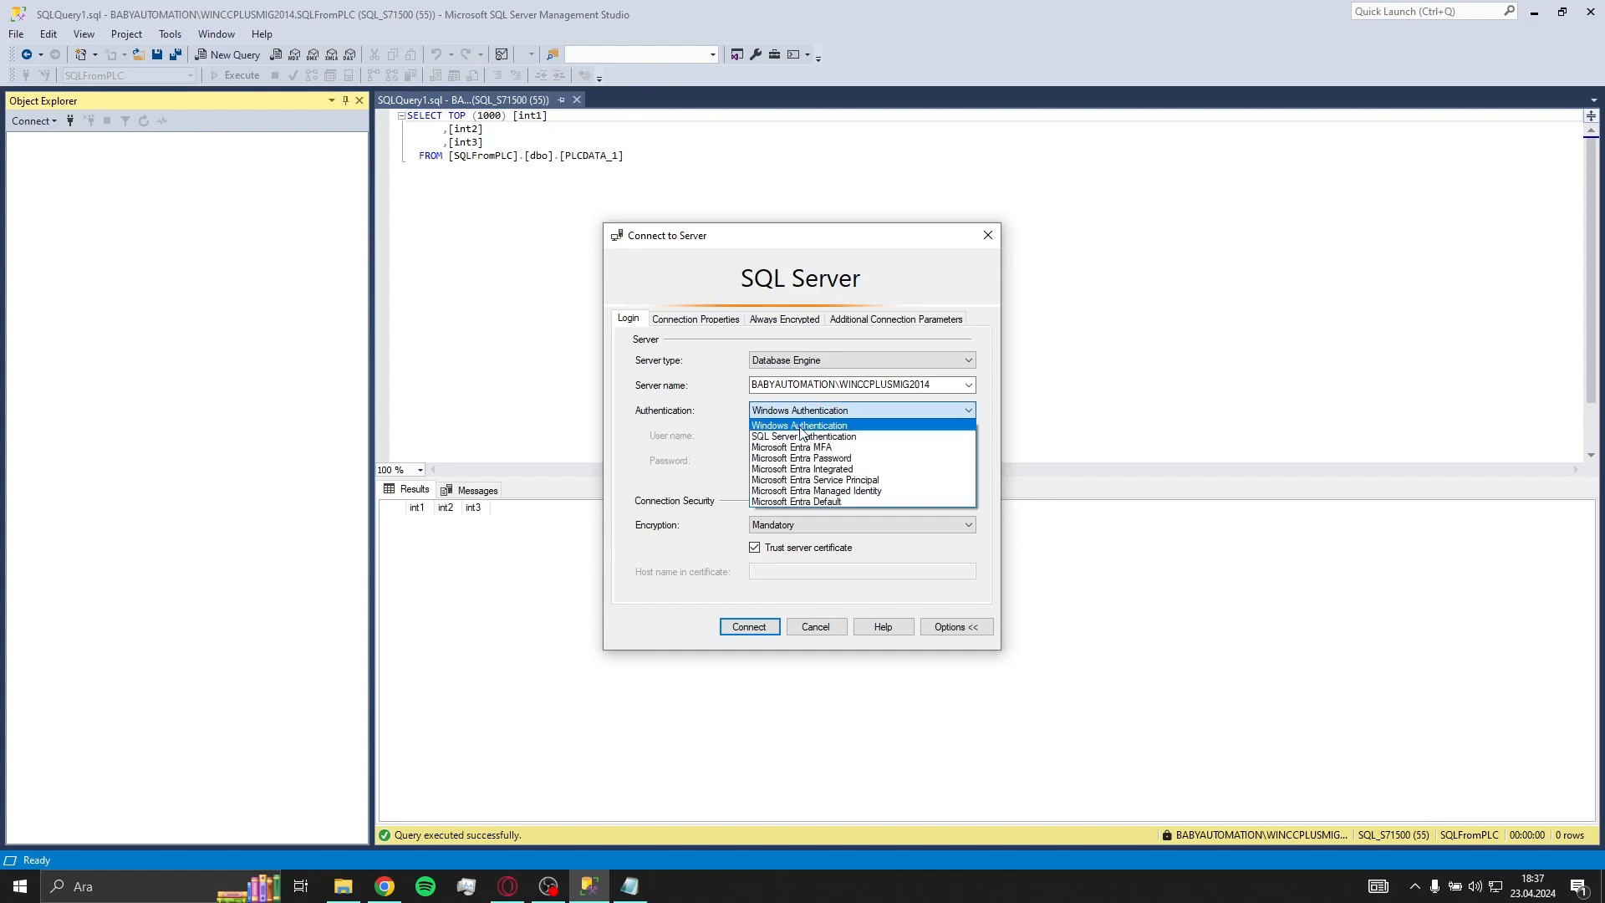
{"action": "left_click", "coordinate": [800, 435]}
{"action": "left_click", "coordinate": [805, 434]}
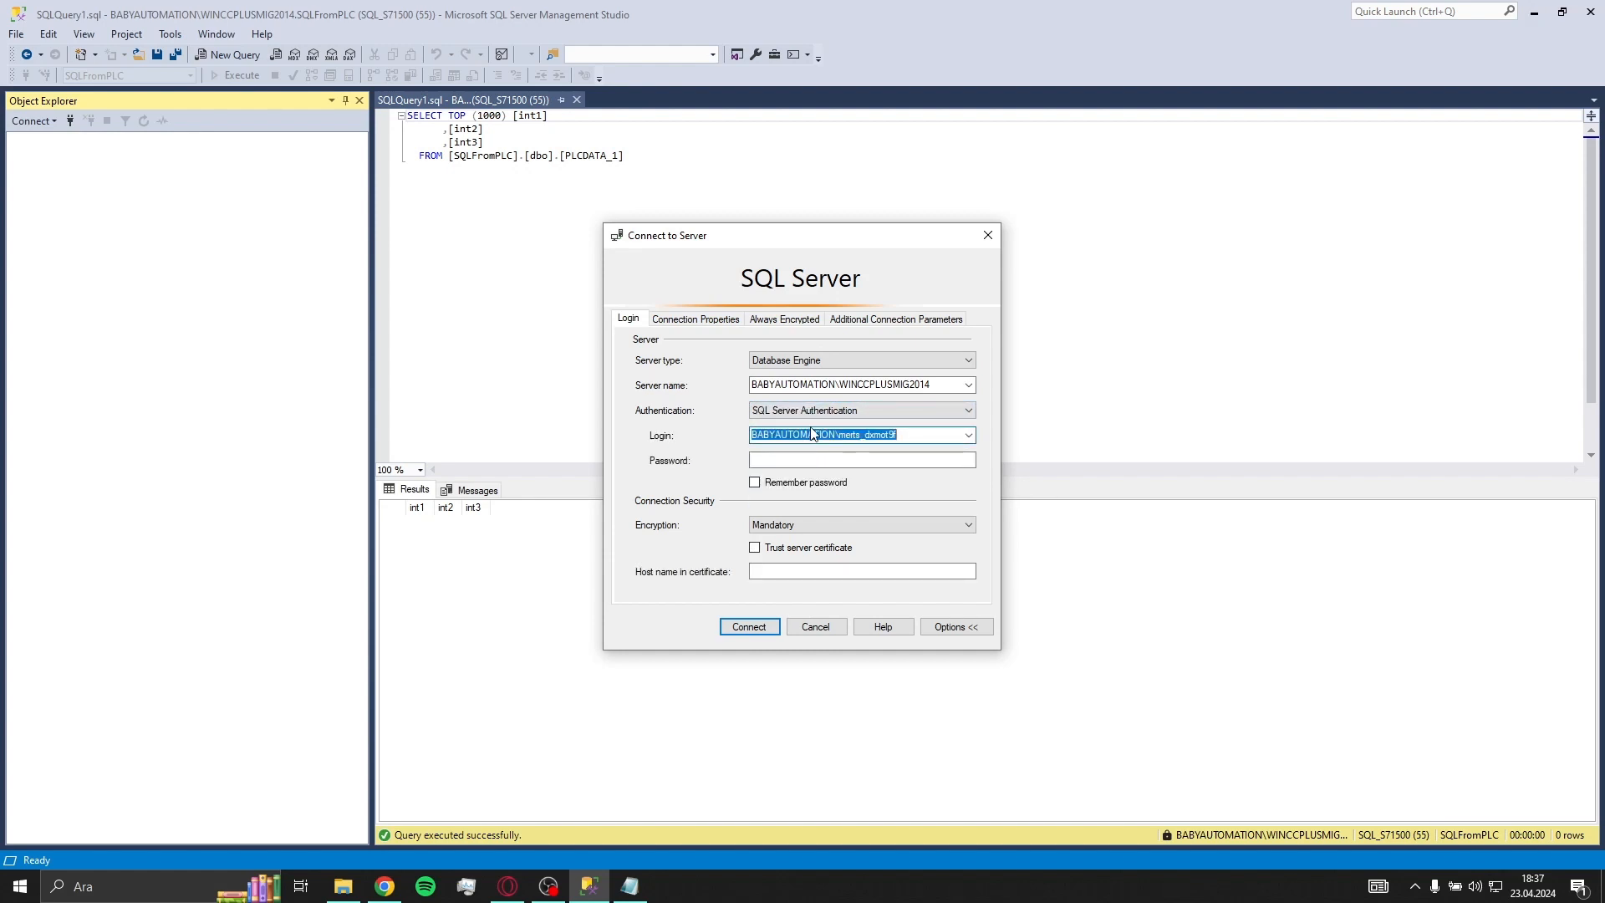
{"action": "type", "text": "SQL_S71500"}
{"action": "key", "text": "Tab"}
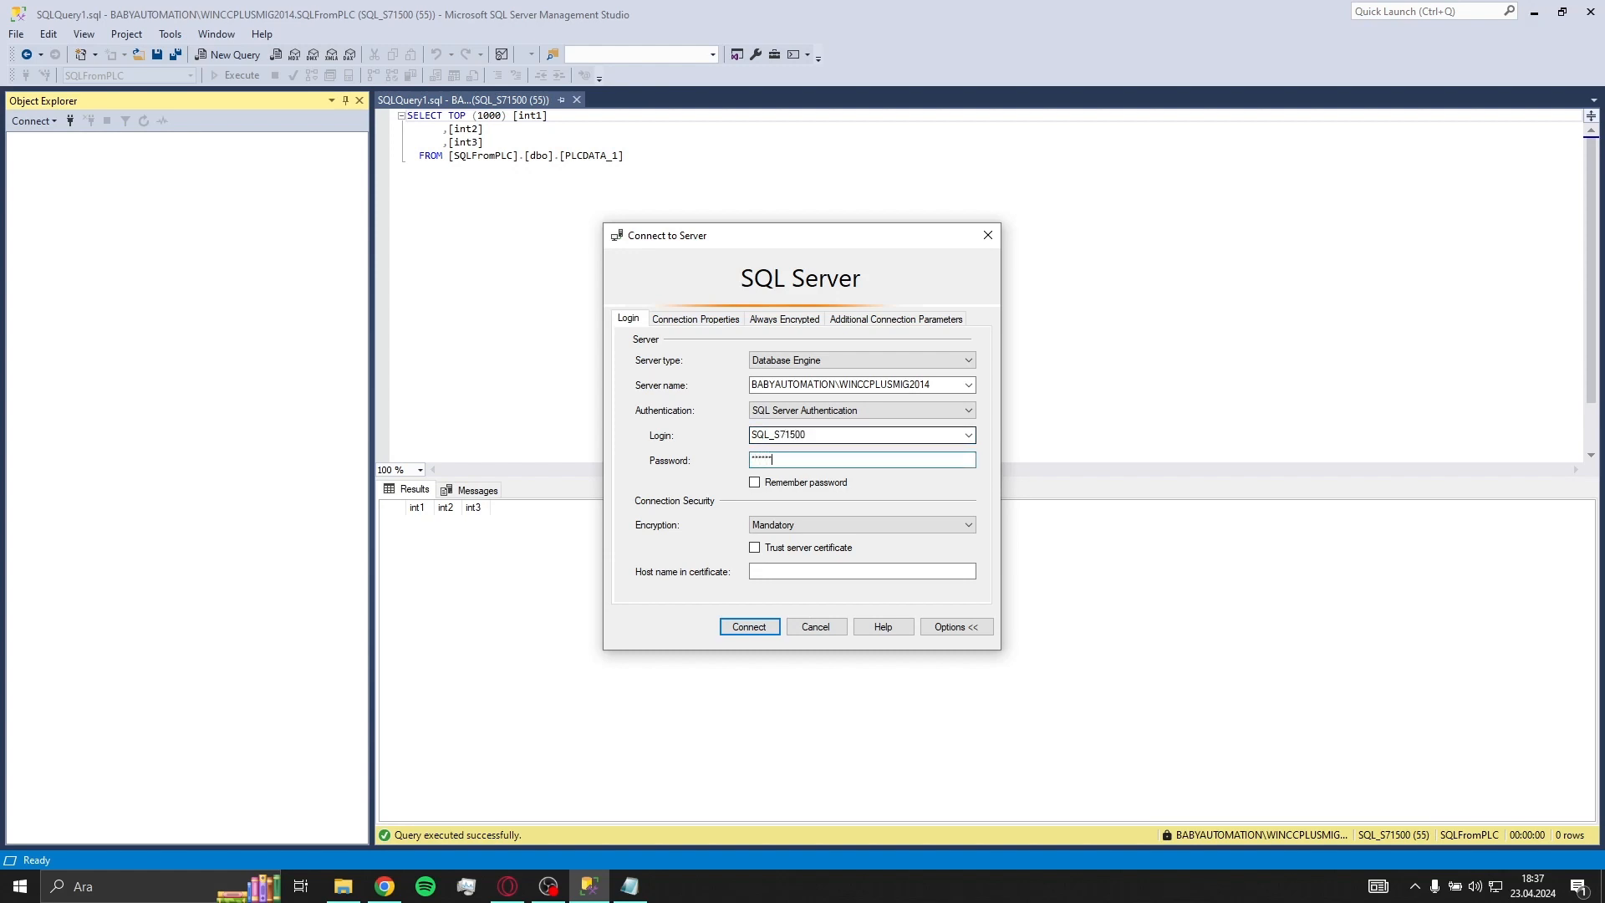
{"action": "left_click", "coordinate": [778, 483]}
{"action": "left_click", "coordinate": [791, 549]}
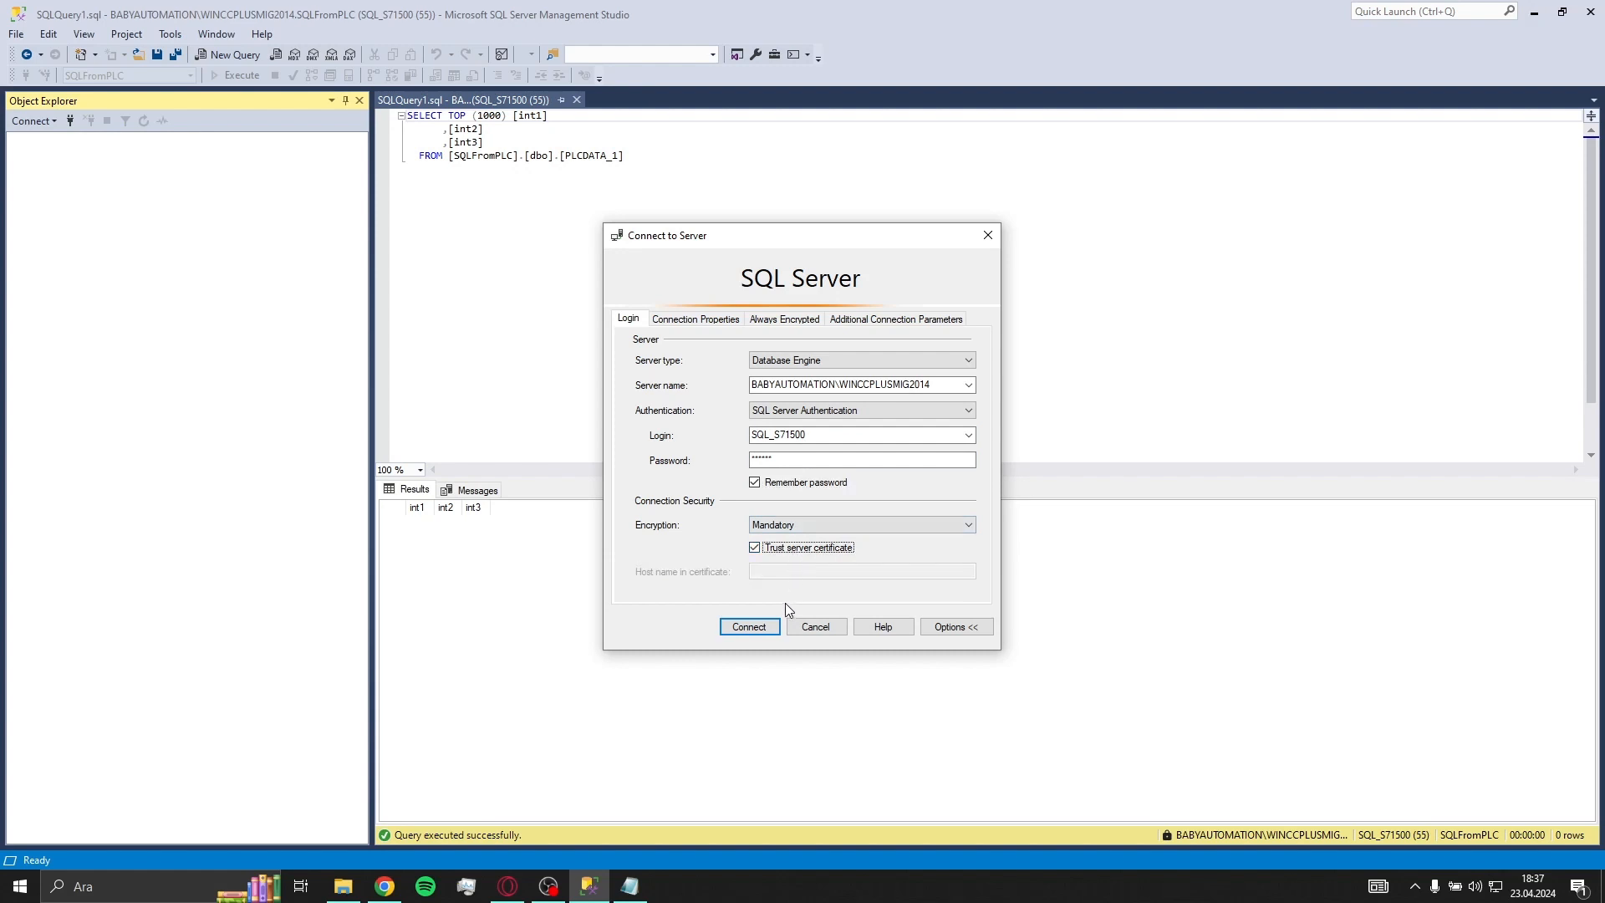
{"action": "left_click", "coordinate": [749, 626]}
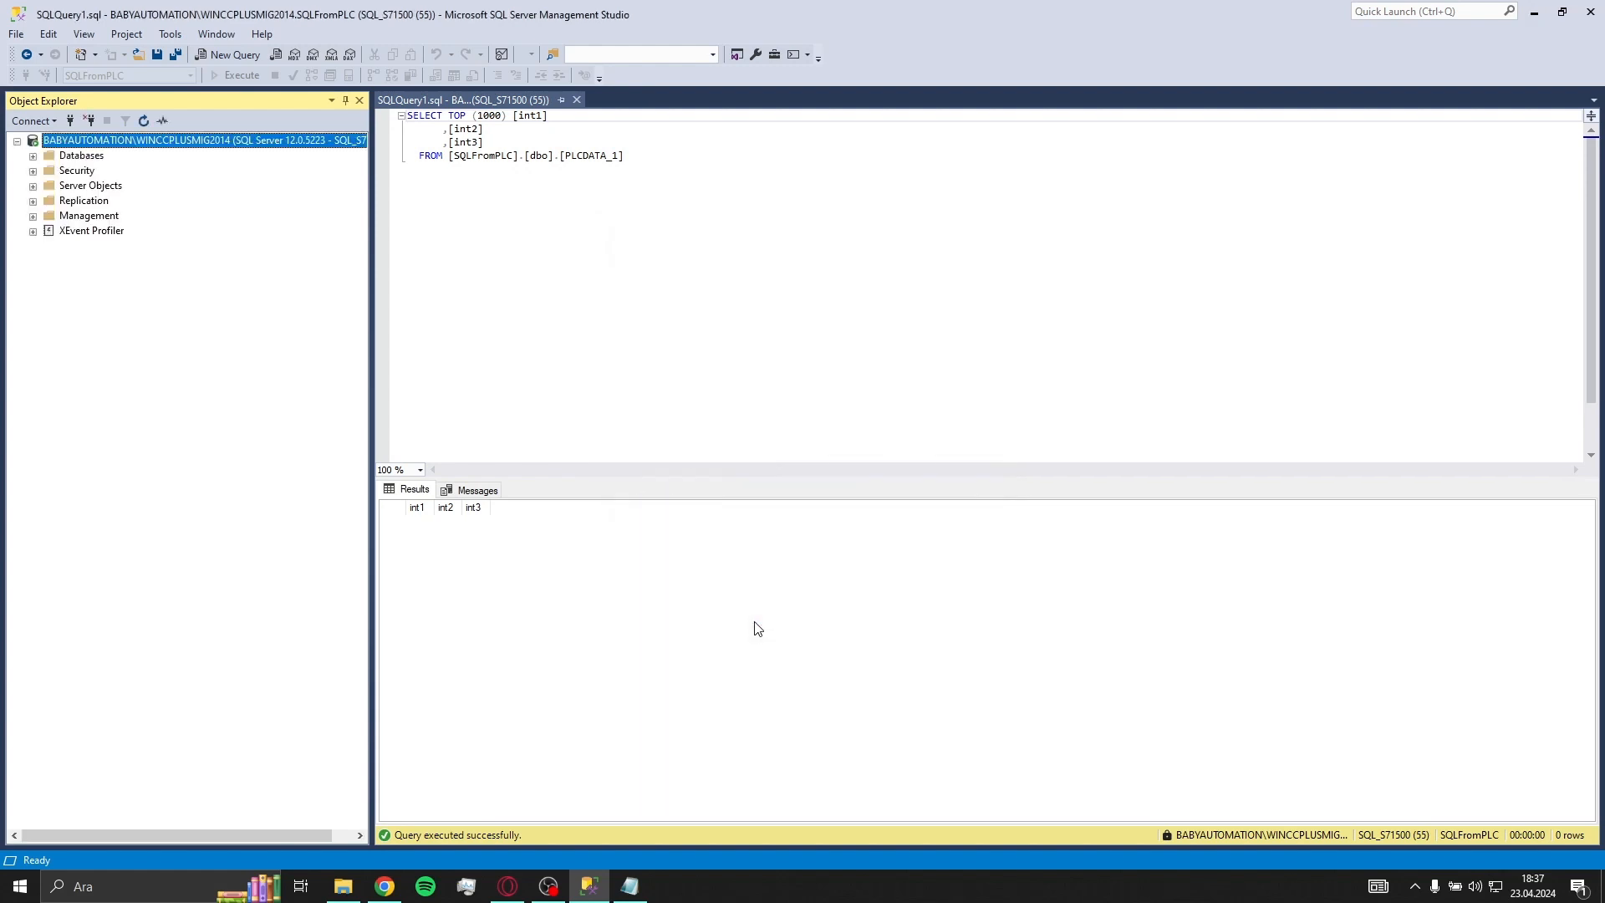
Close the old query and select the top 1000 rows of the dbo.PLCDATA_1 table in the SQLFromPLC database.
{"action": "left_click", "coordinate": [577, 99]}
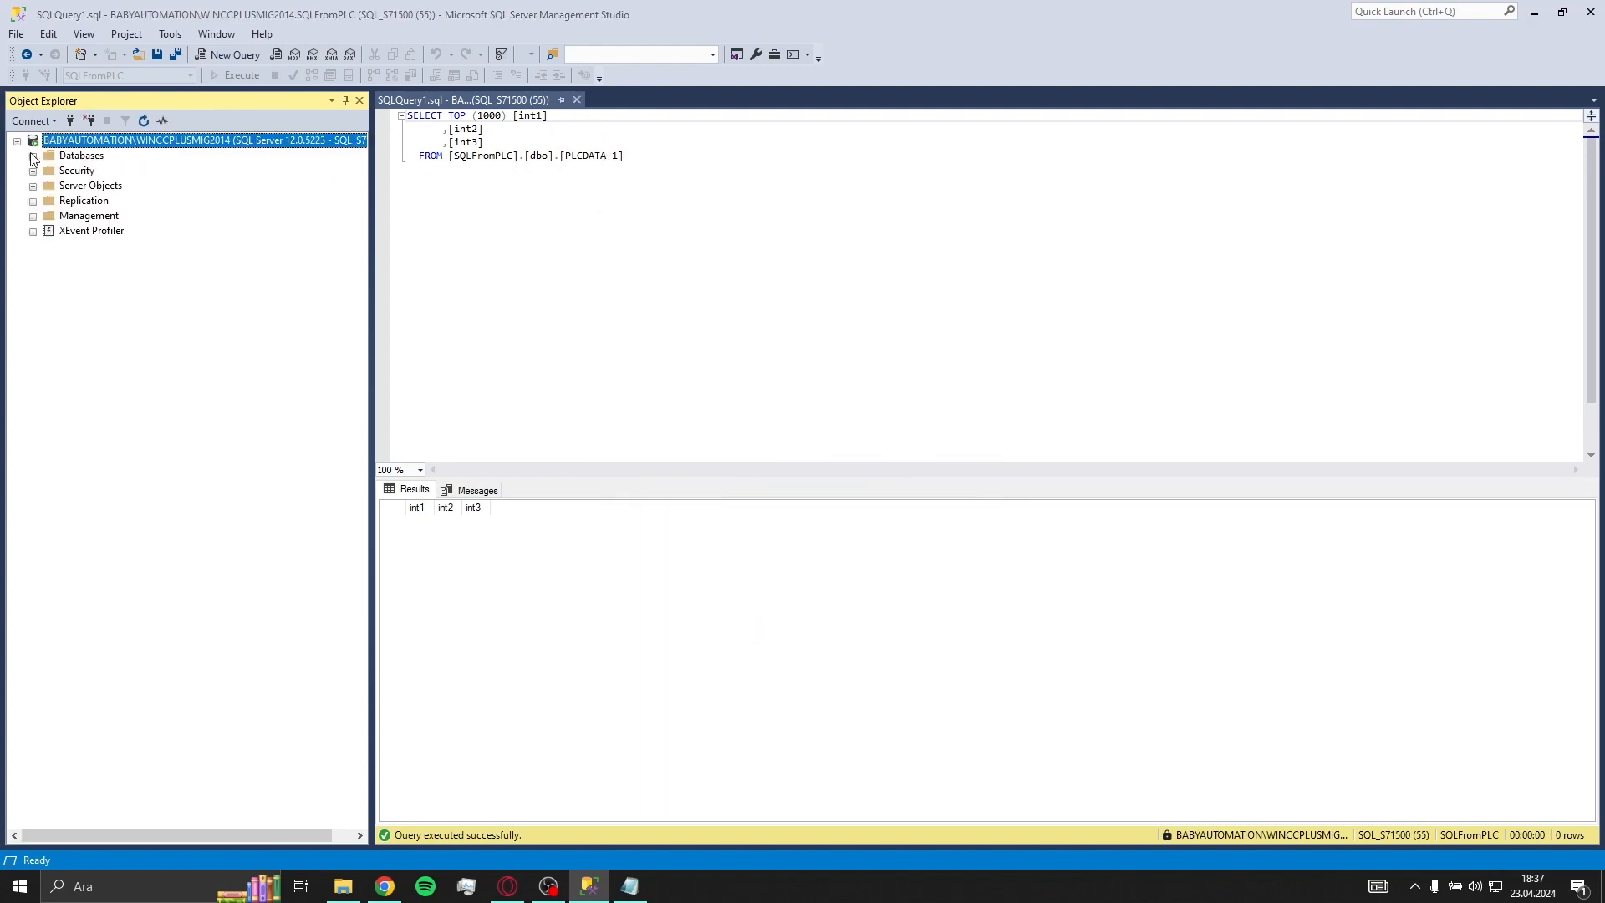
{"action": "left_click", "coordinate": [32, 156]}
{"action": "left_click", "coordinate": [48, 185]}
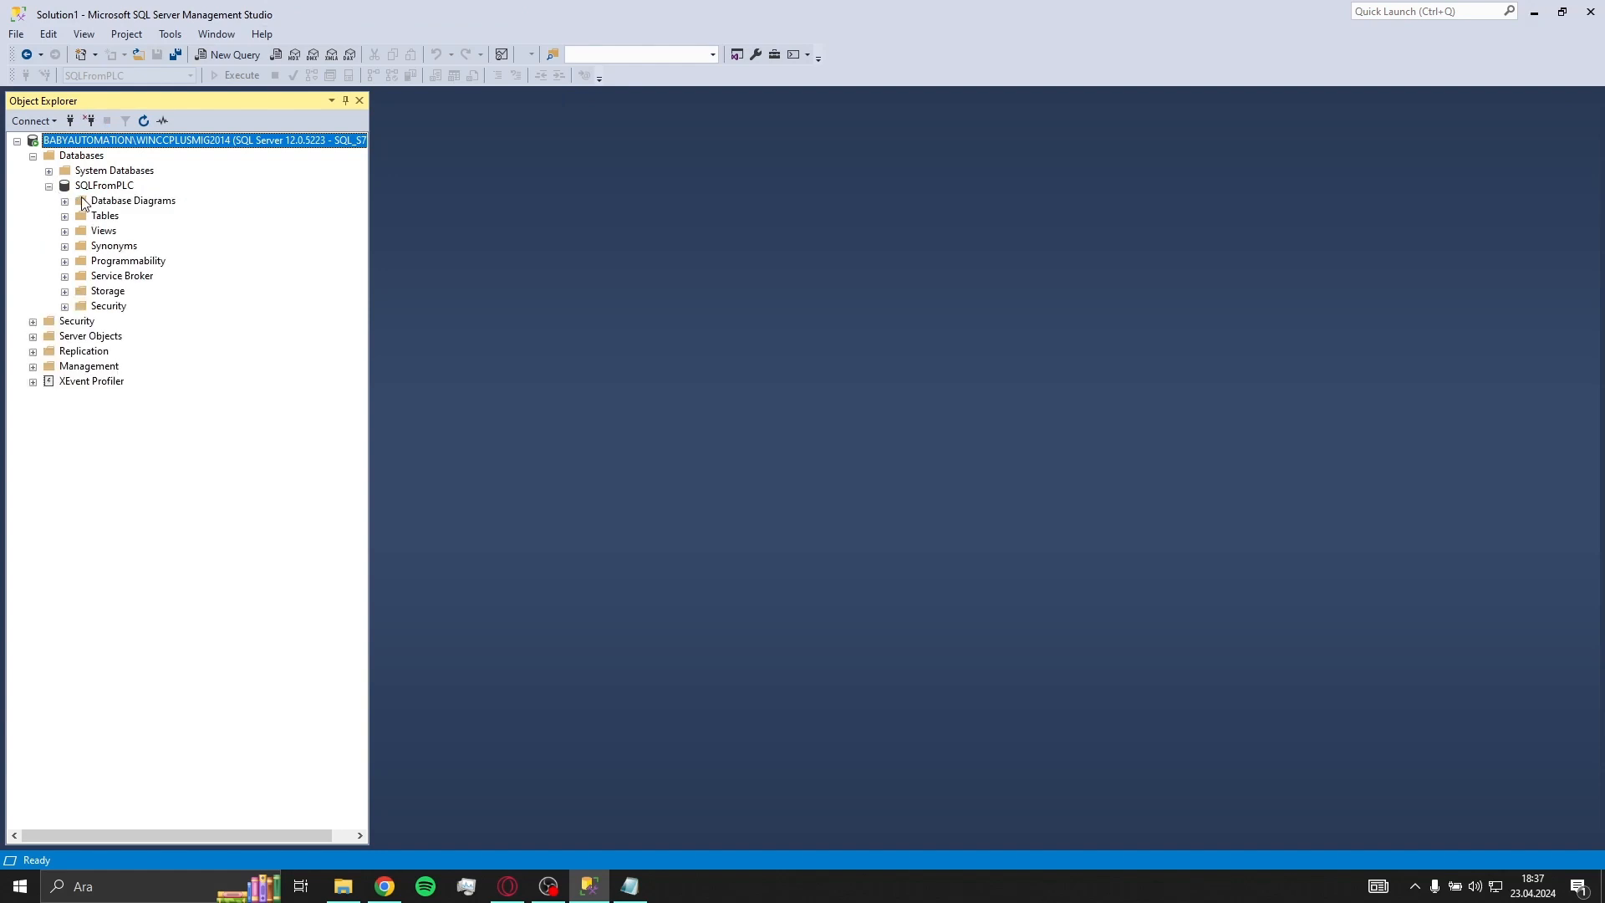
{"action": "left_click", "coordinate": [65, 216]}
{"action": "right_click", "coordinate": [125, 262]}
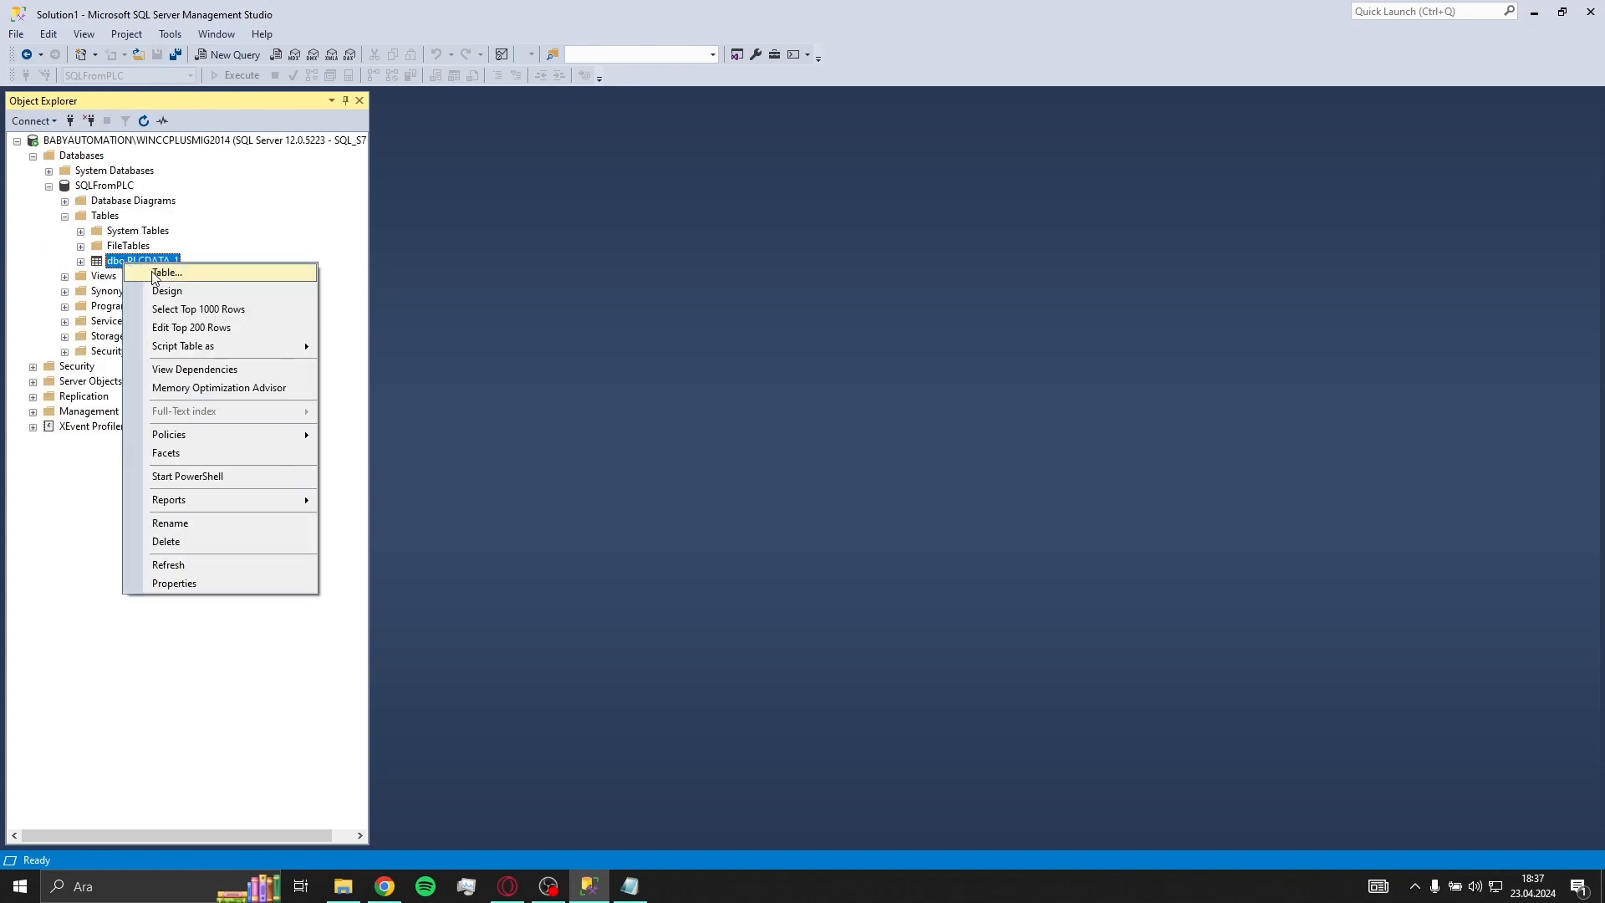
{"action": "left_click", "coordinate": [222, 311]}
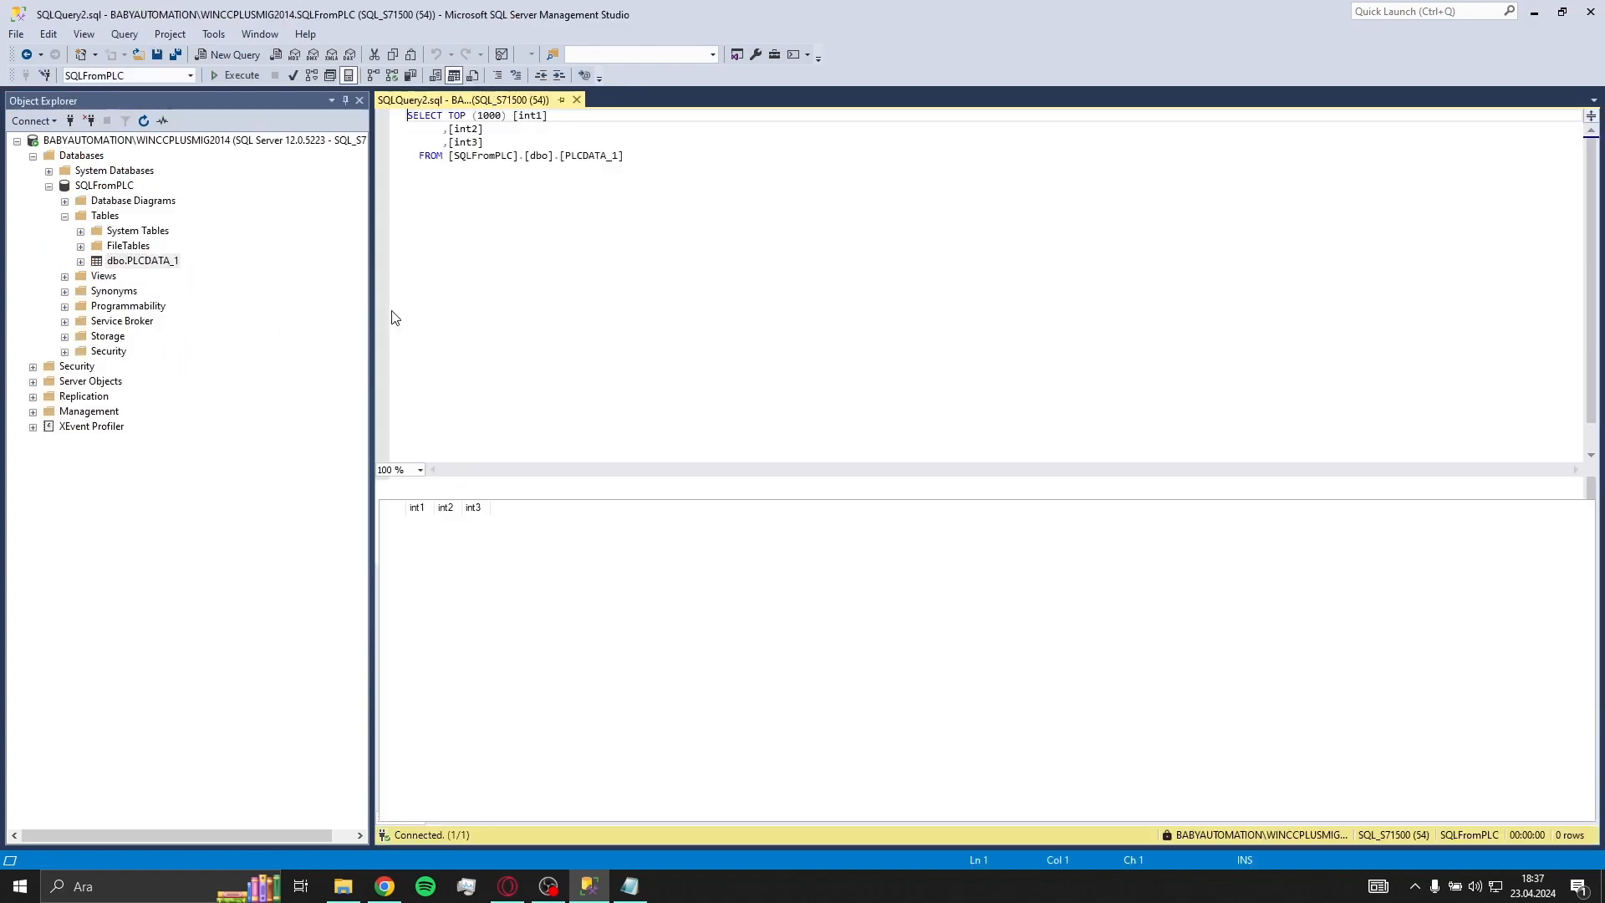